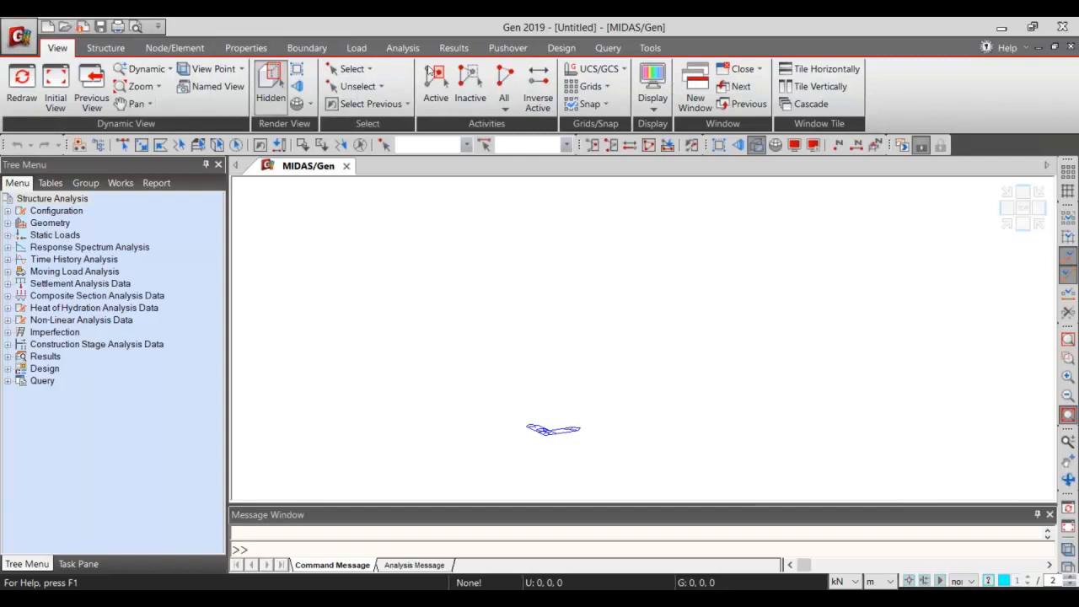
Survey the available commands for structure, nodes and elements, properties, boundaries, loads, analysis, results and design.
click(102, 53)
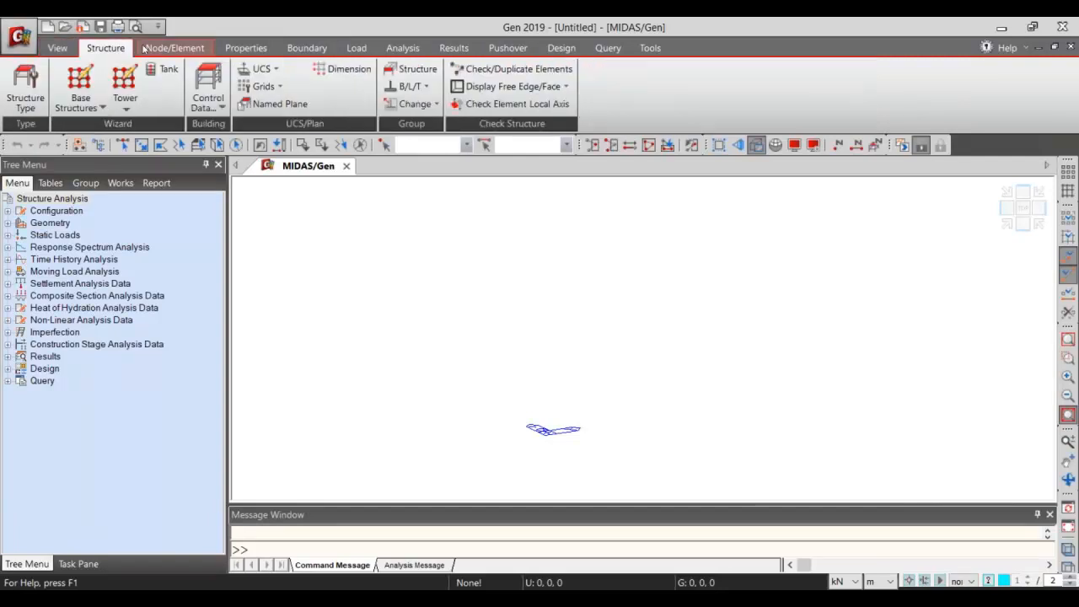
click(164, 50)
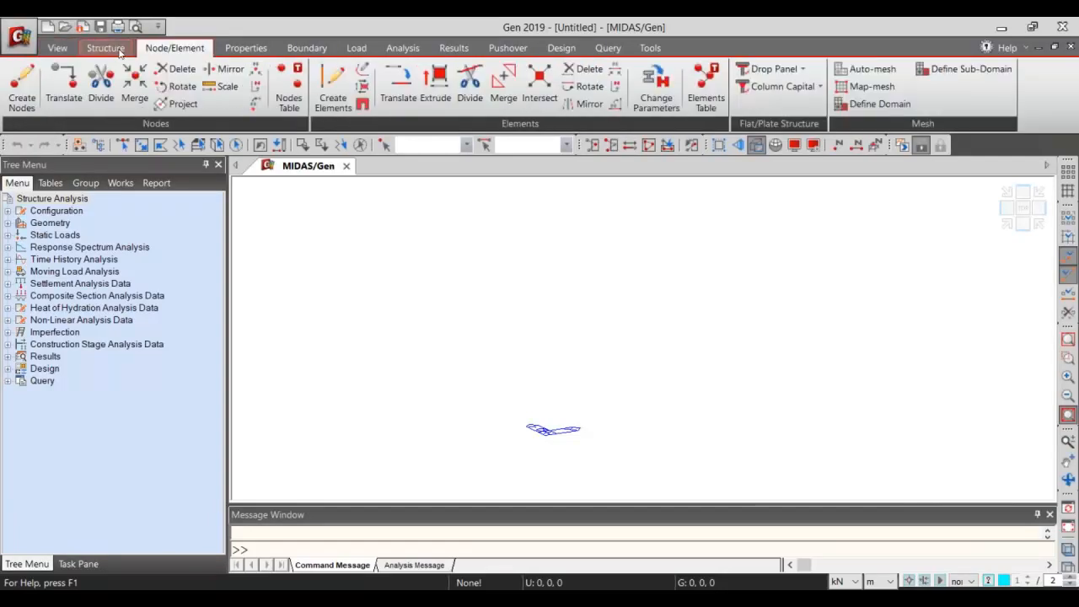
click(245, 48)
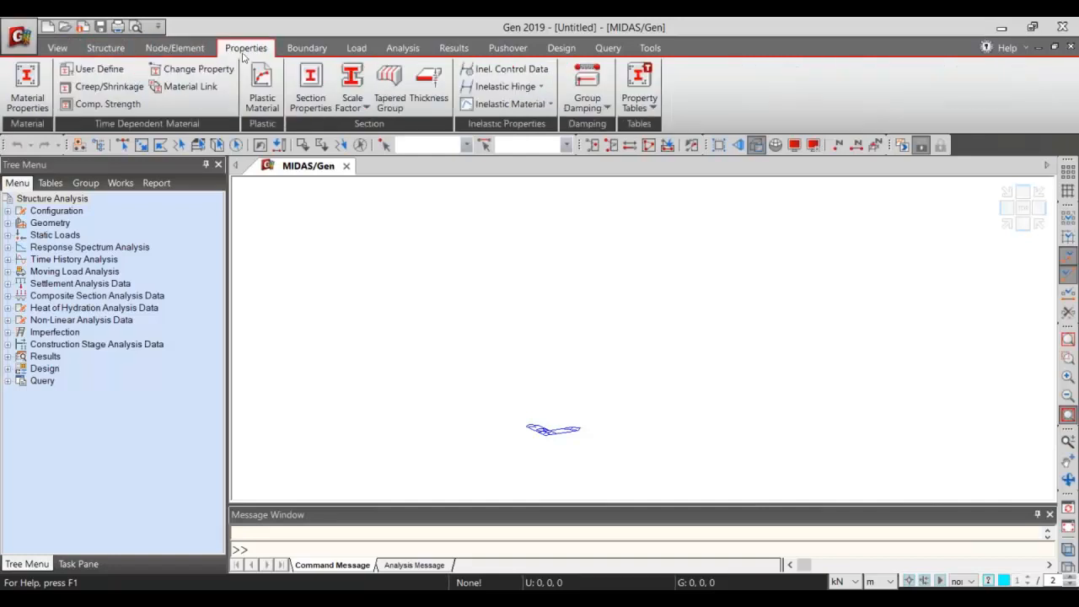
click(303, 50)
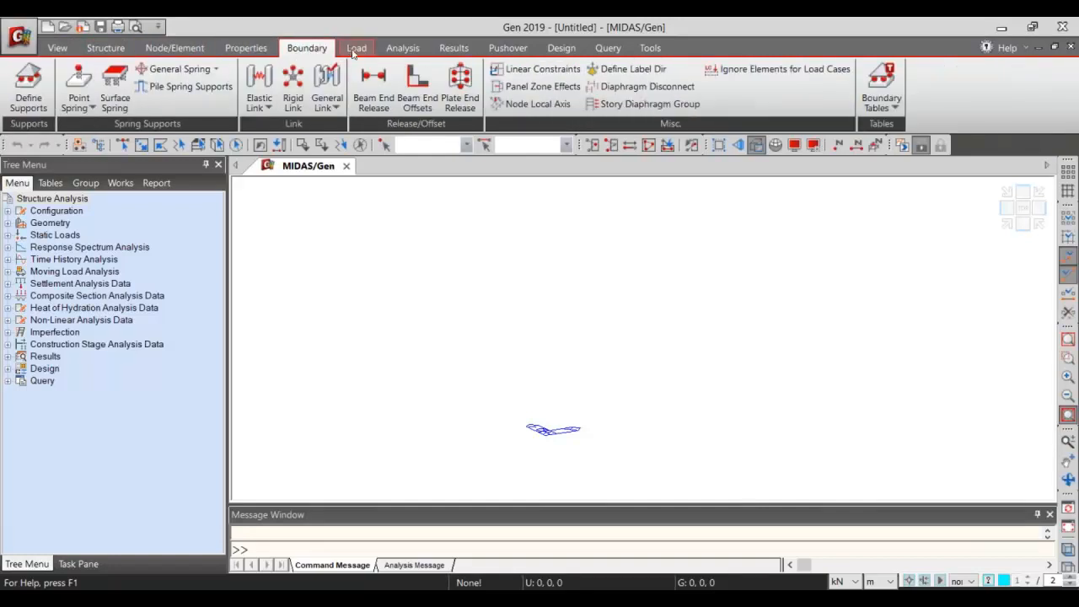
click(356, 50)
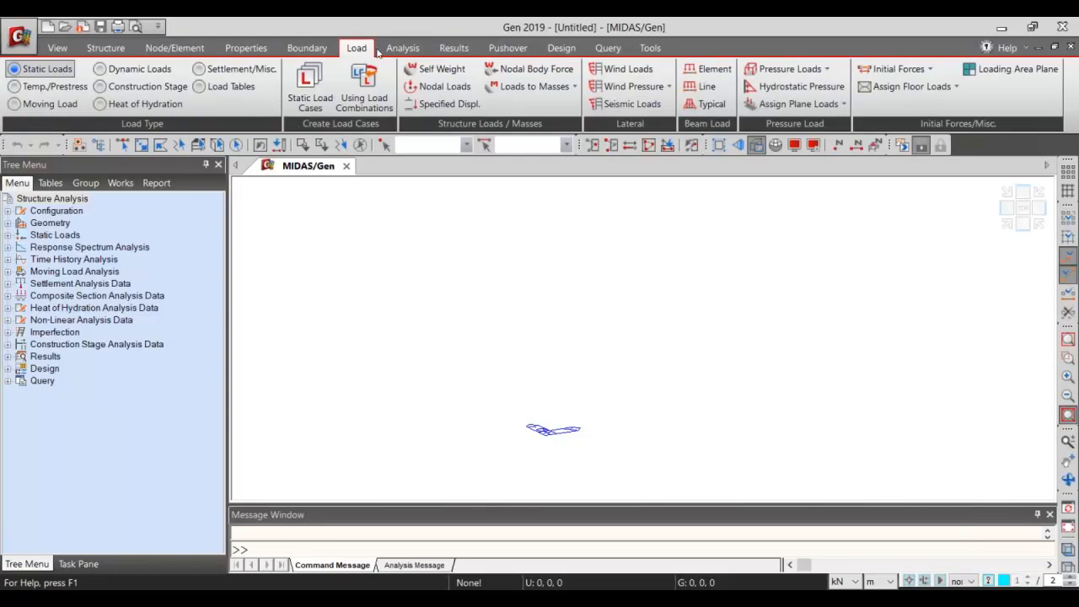
click(396, 51)
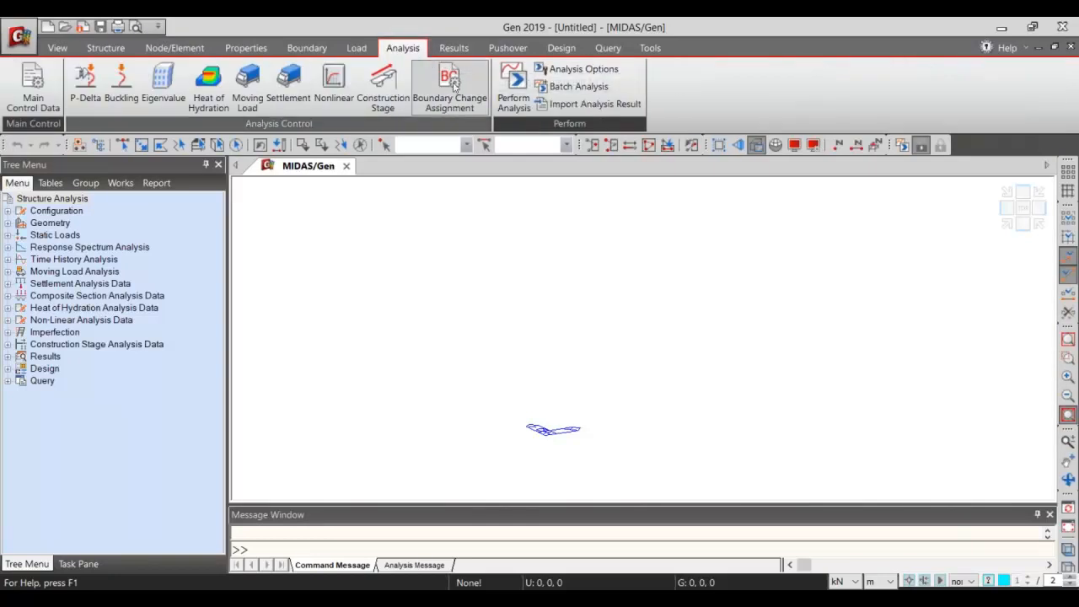
click(462, 48)
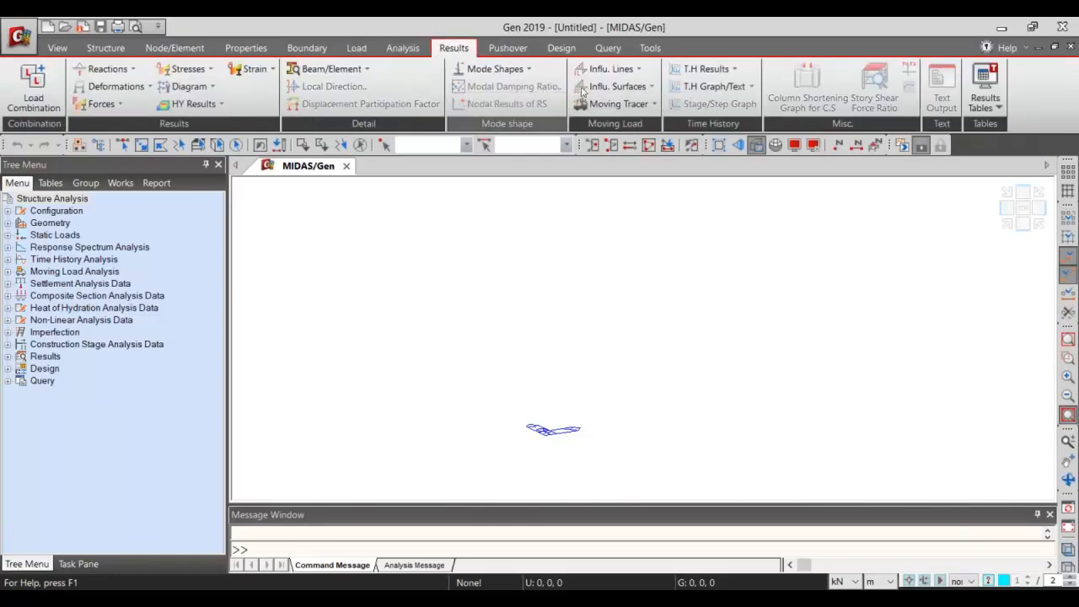
click(561, 48)
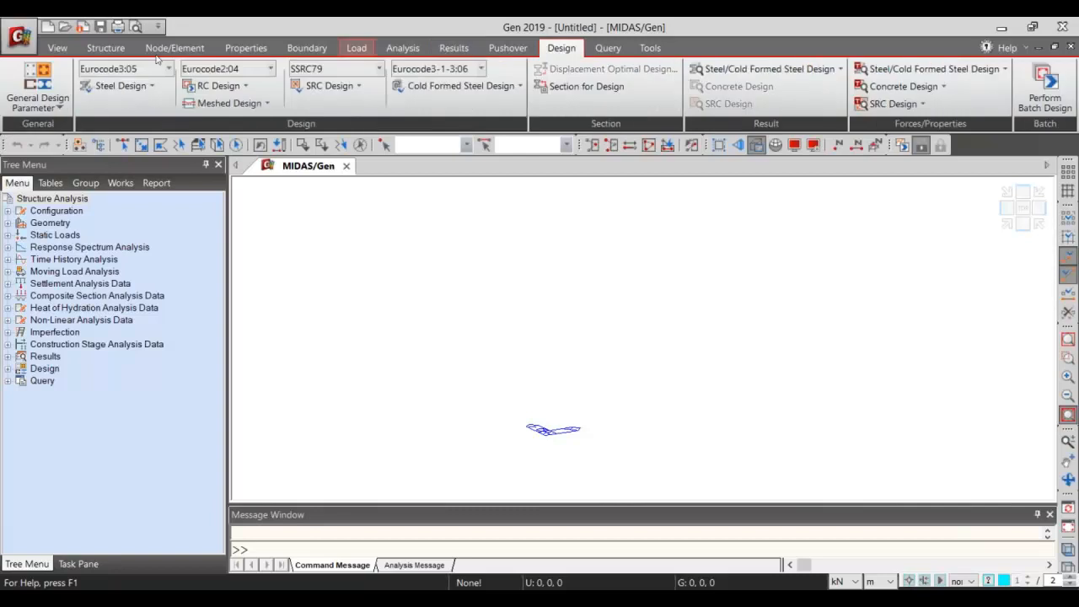
Examine the file formats available for import and export, and show the works tree of the untitled project.
click(25, 42)
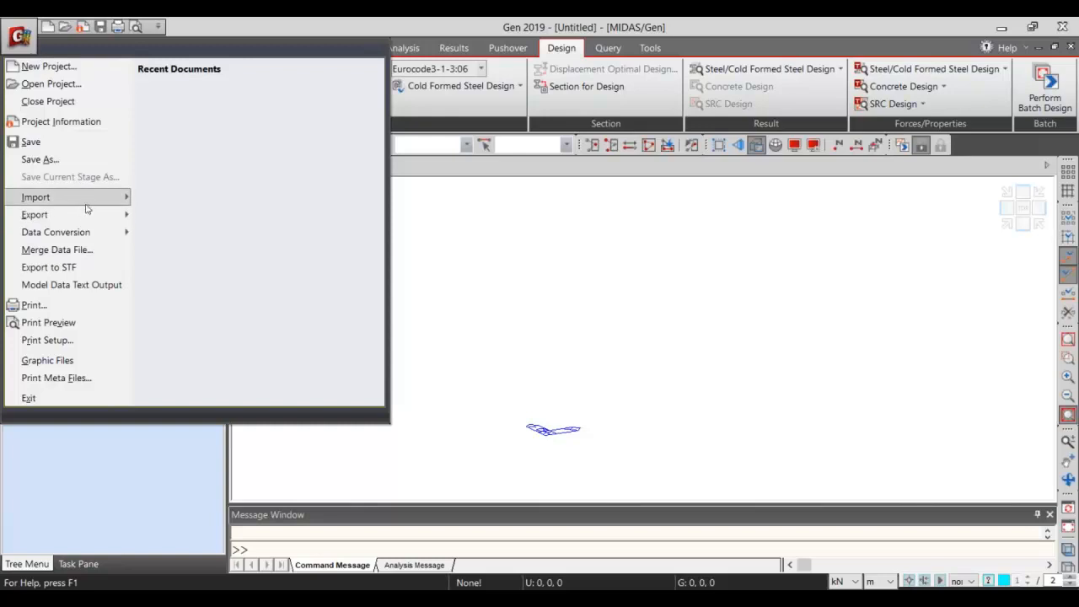
mouse_move(92, 205)
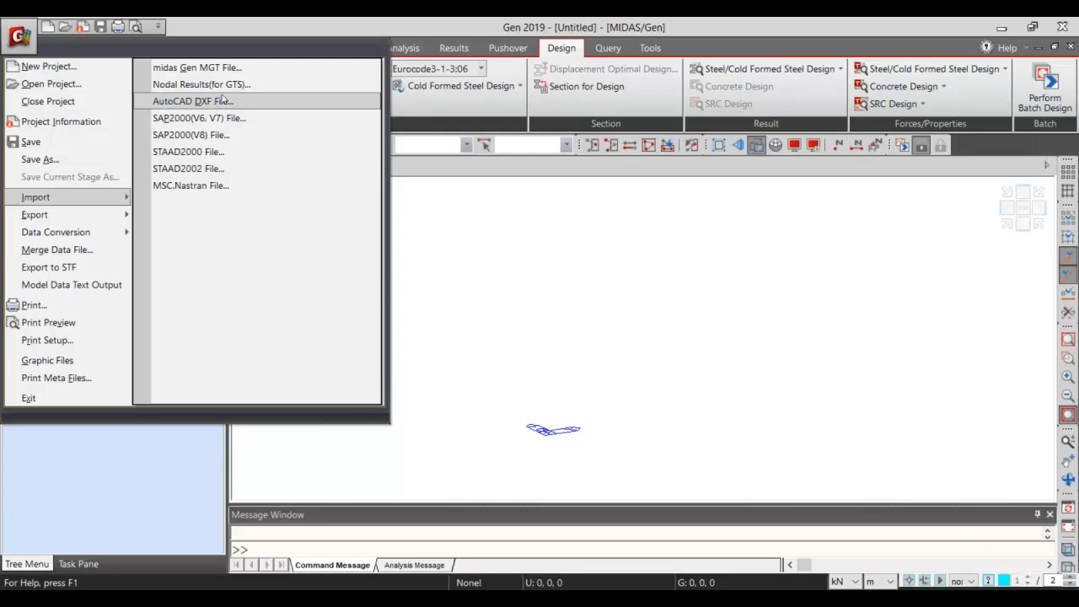
mouse_move(121, 216)
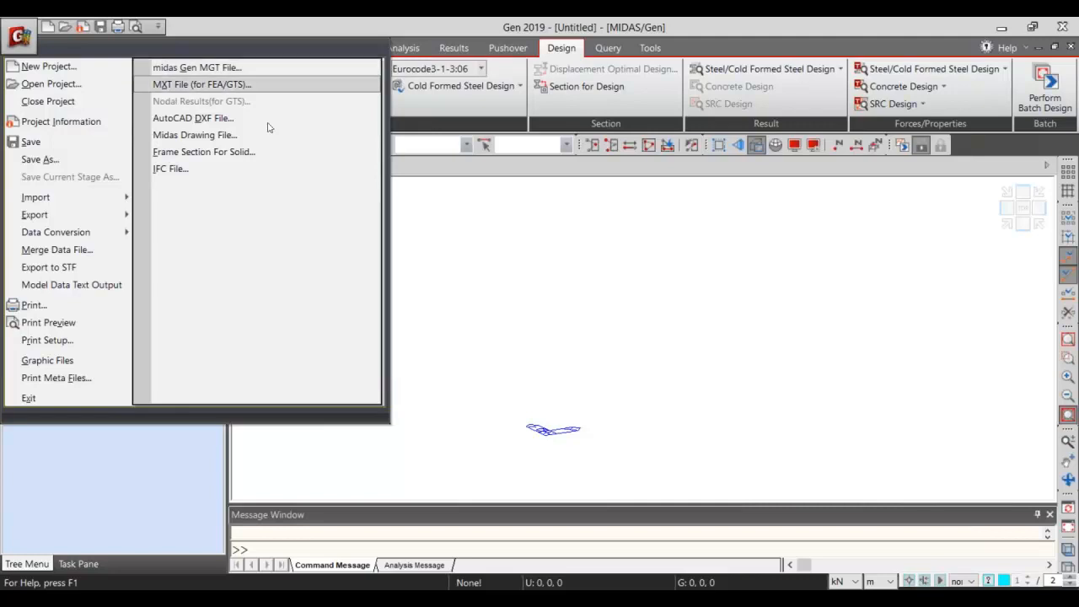
click(196, 68)
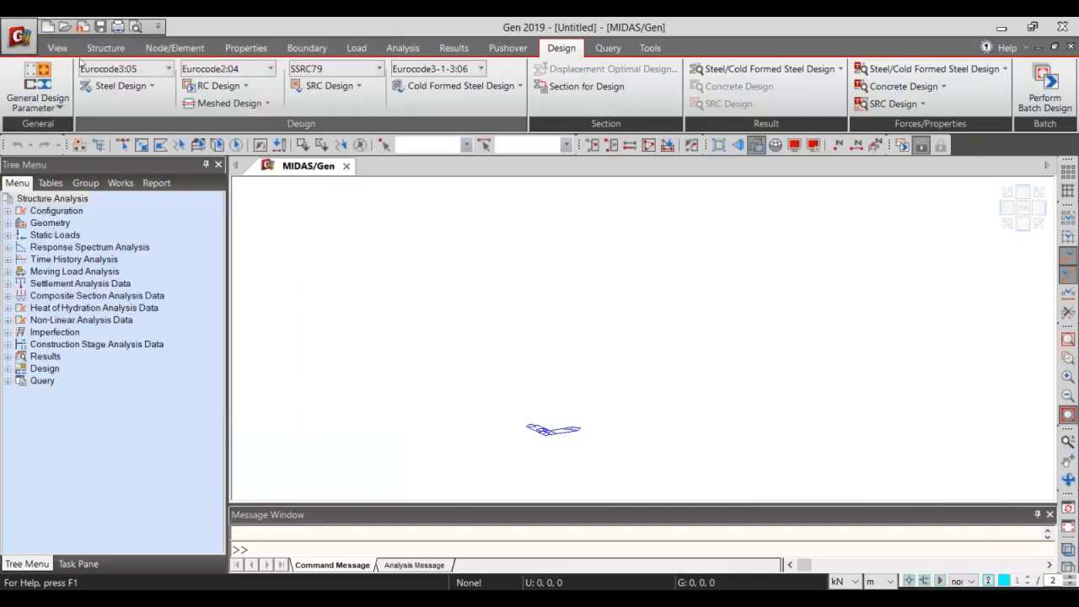
click(120, 183)
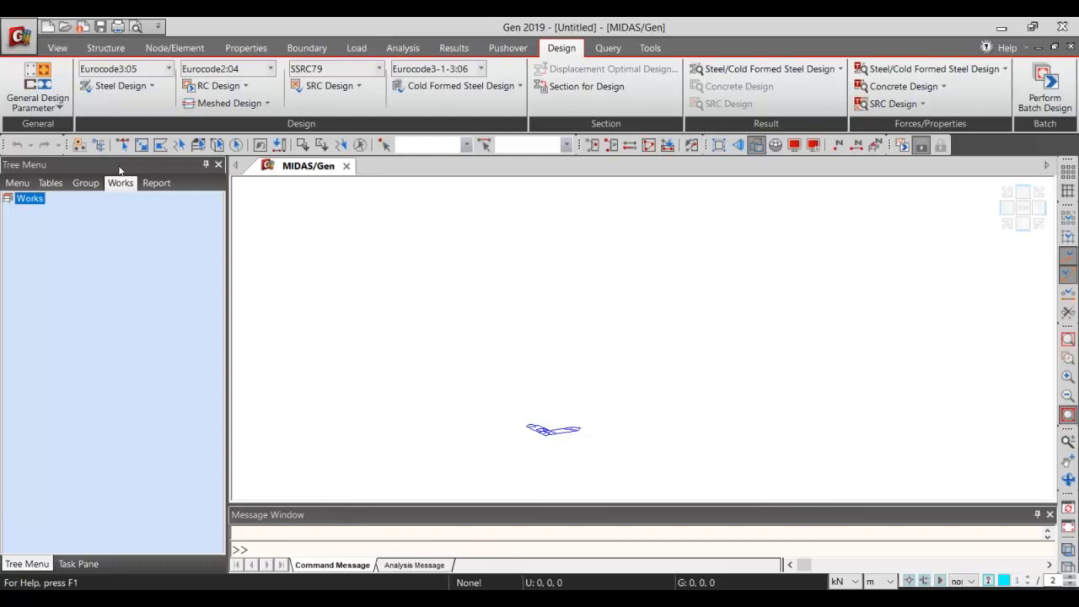
Review the base structure and tower wizard types, and inspect the Tower Leg Wizard without creating anything.
click(56, 48)
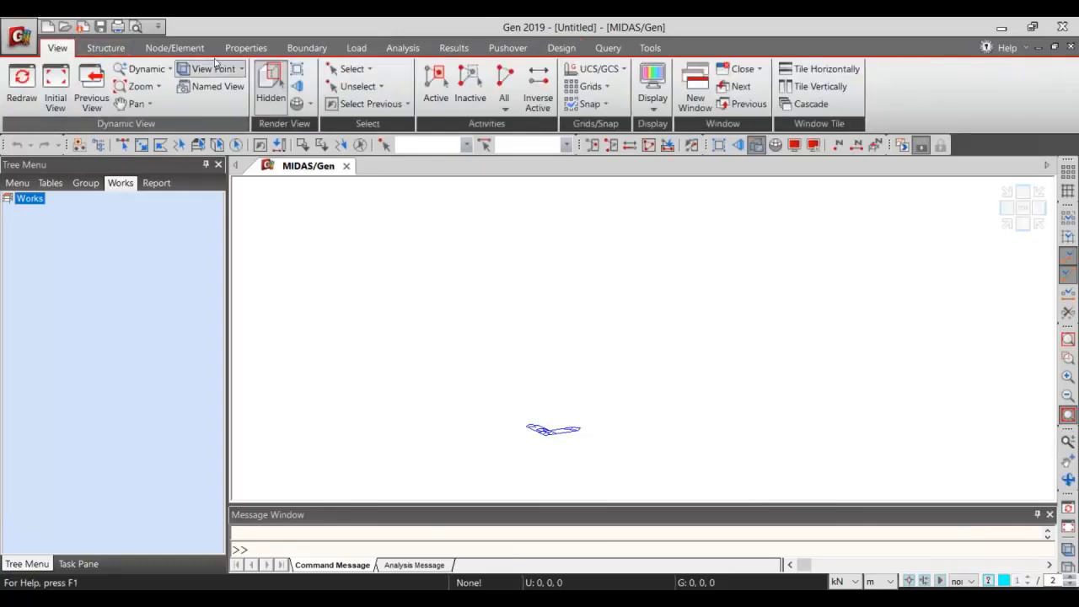
click(105, 48)
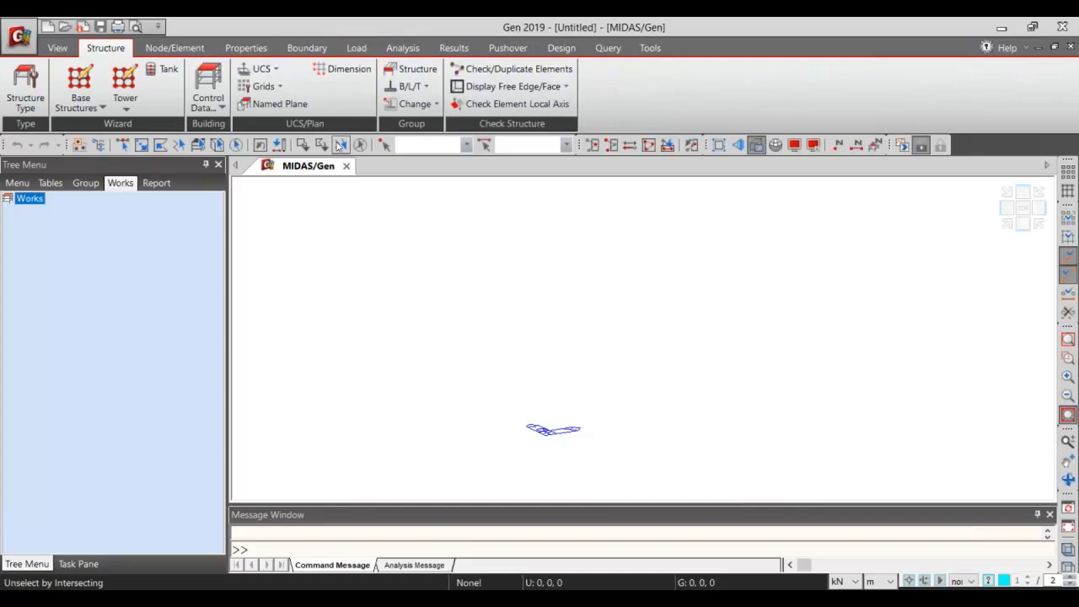
click(103, 108)
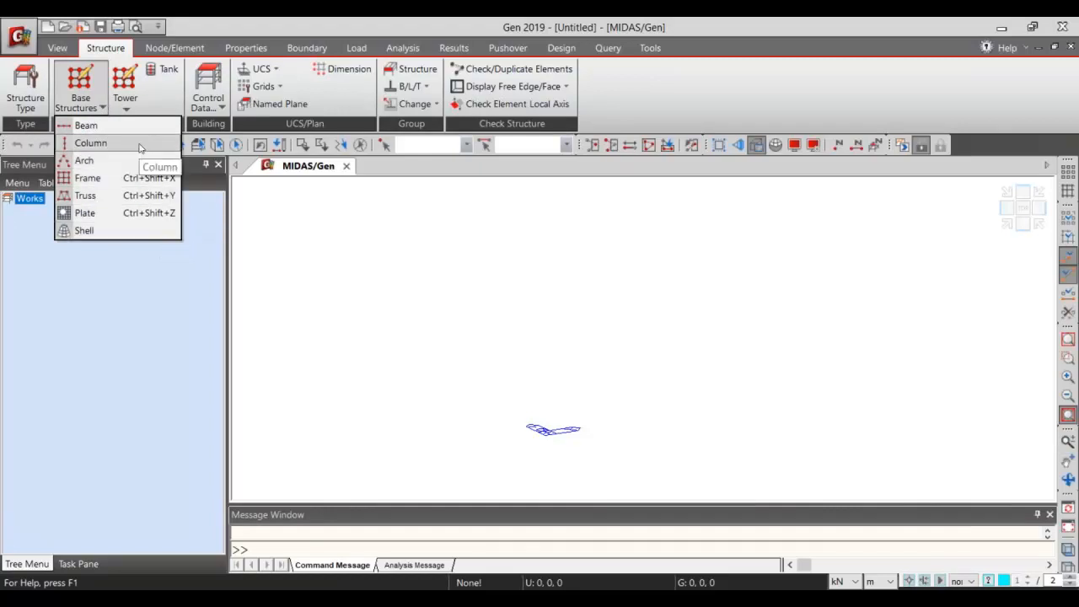
click(131, 109)
click(127, 105)
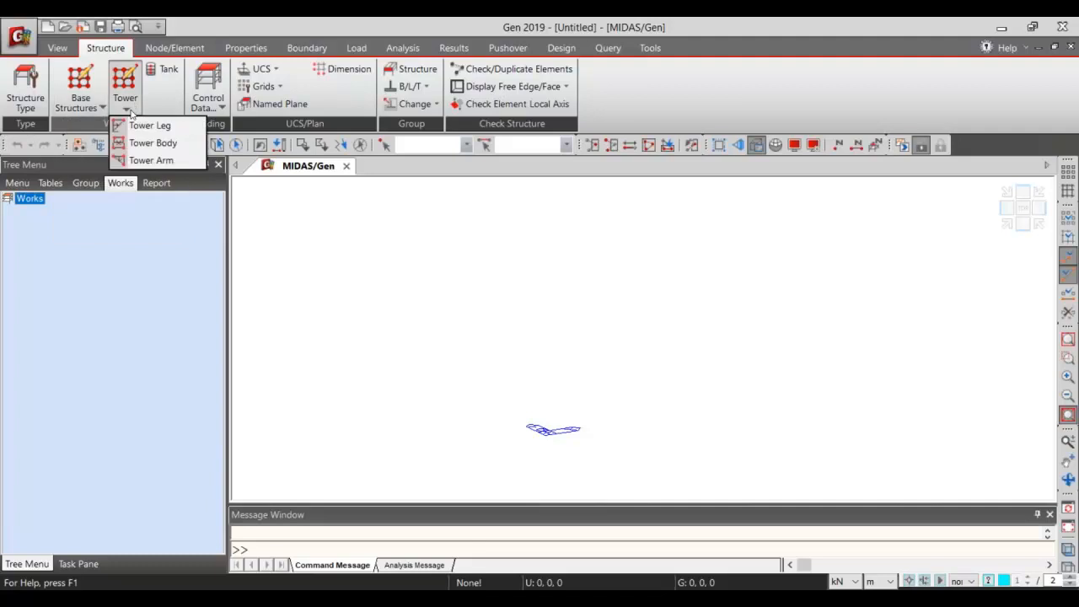
click(138, 127)
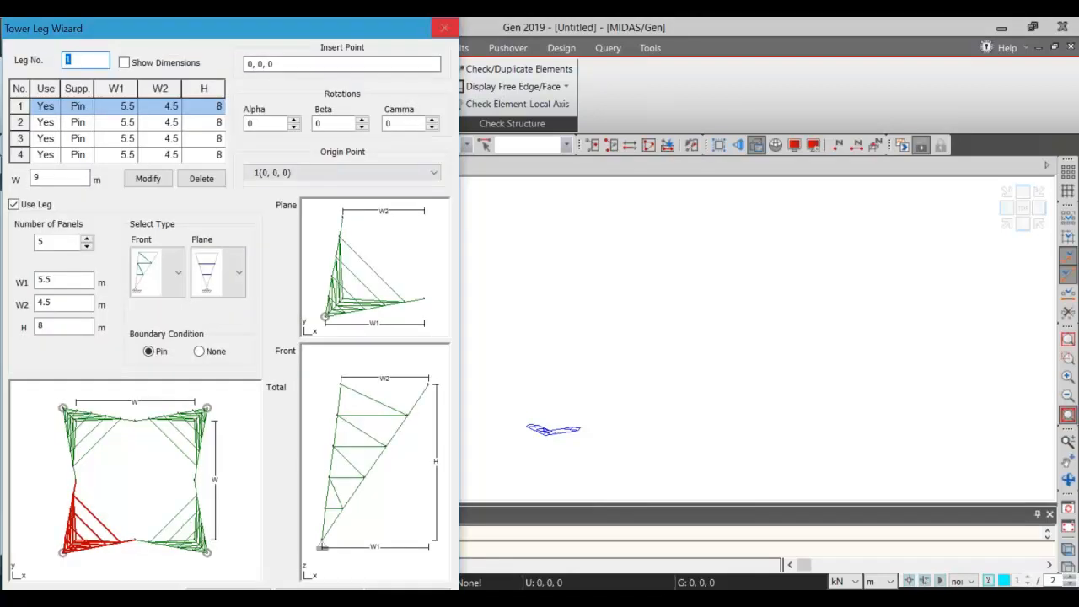
click(445, 28)
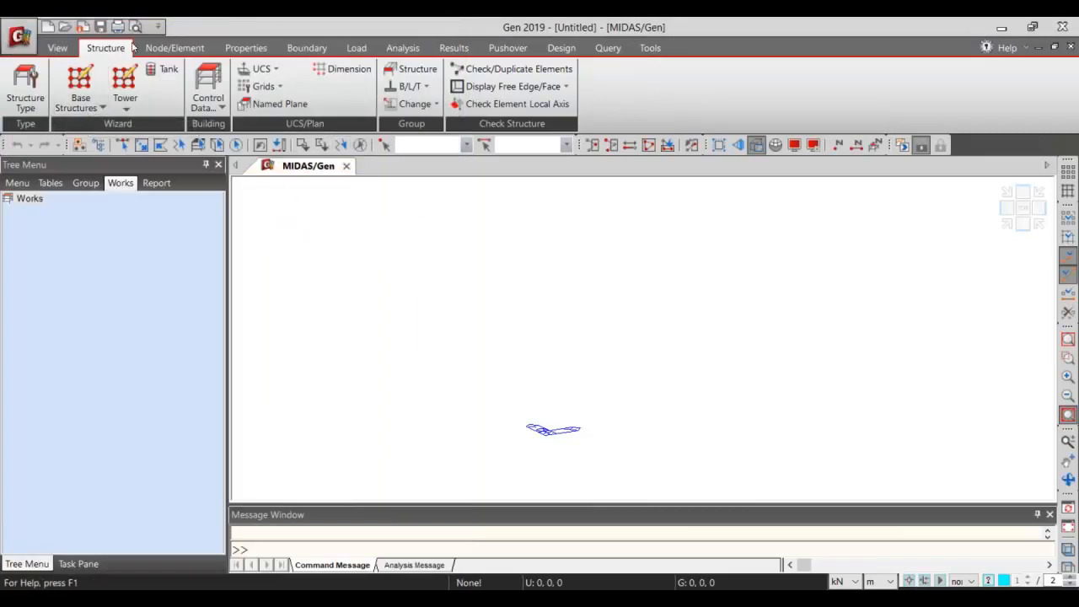
Inspect the Building Generation settings down to the operations list and close them without generating anything.
click(205, 104)
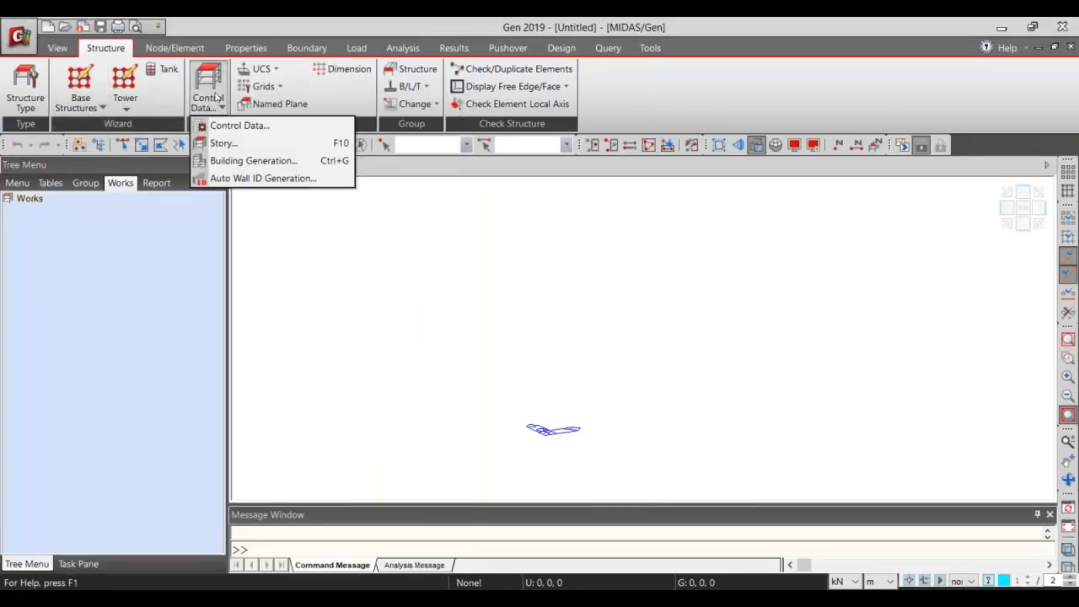
click(237, 160)
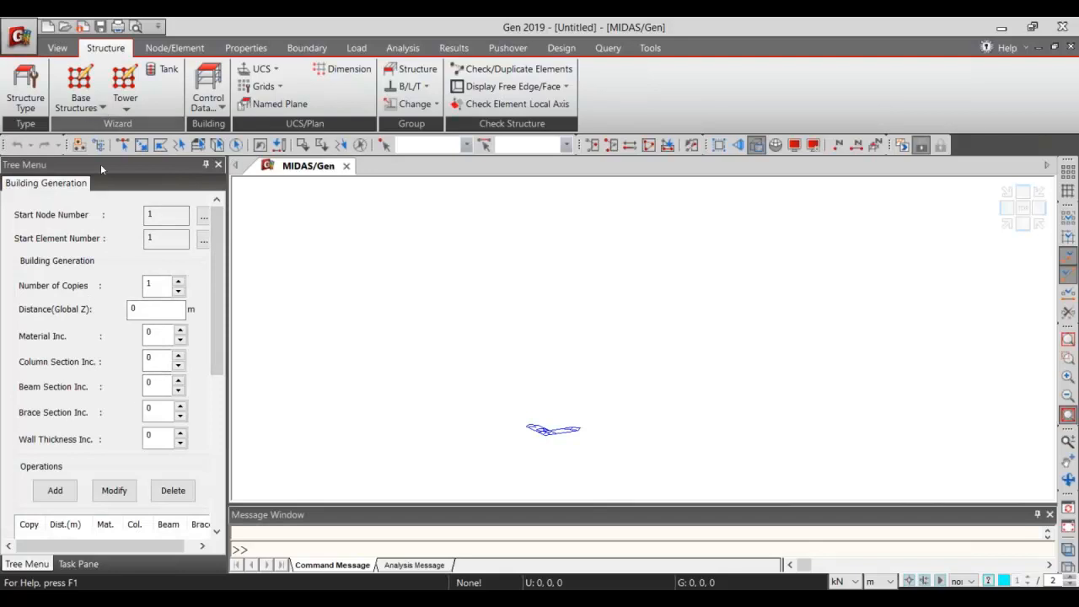
scroll(184, 466, down, 1)
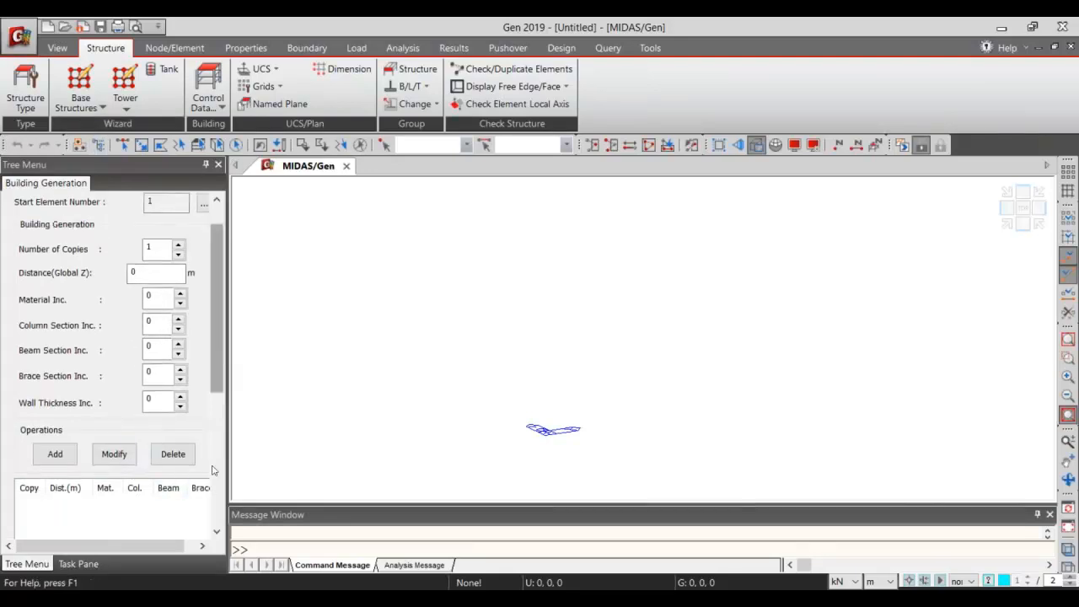
drag(218, 346, 218, 476)
click(192, 510)
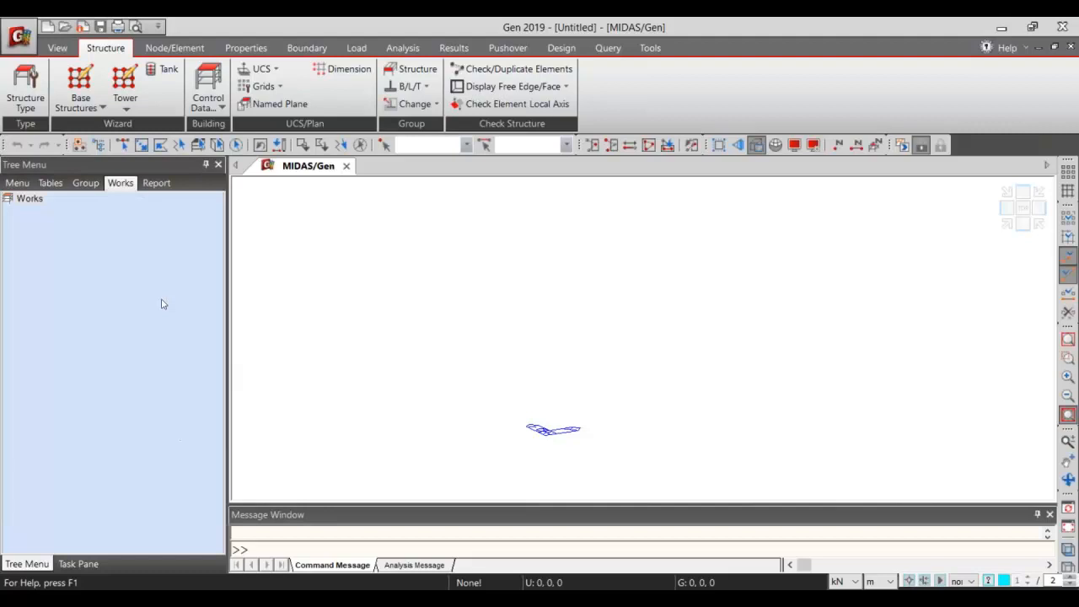
Start the Frame Wizard and add X coordinates at a distance of 3 m, repeated 6 times.
click(81, 101)
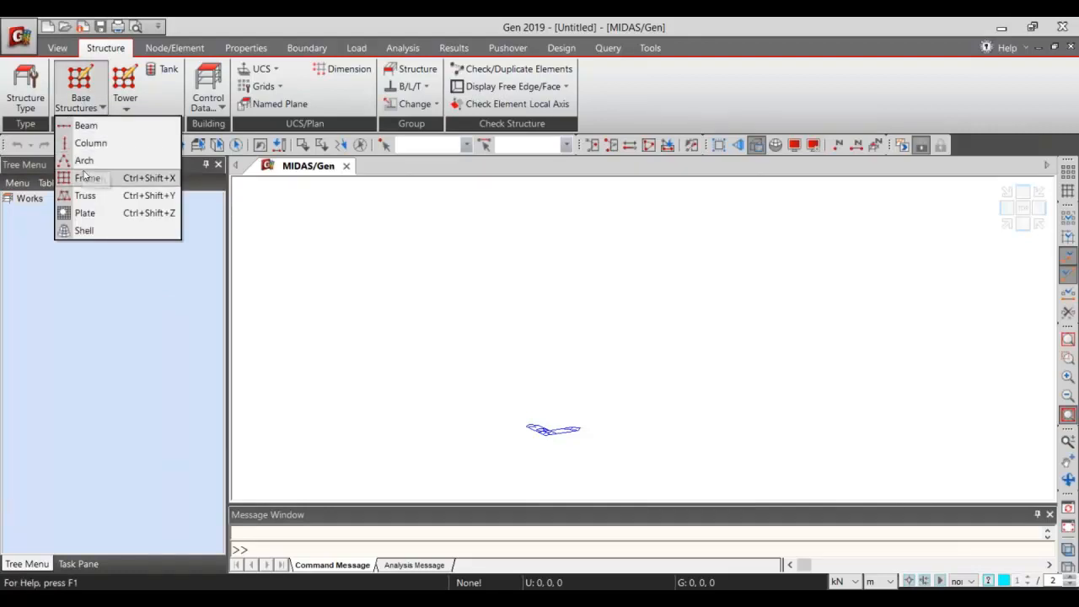
click(87, 177)
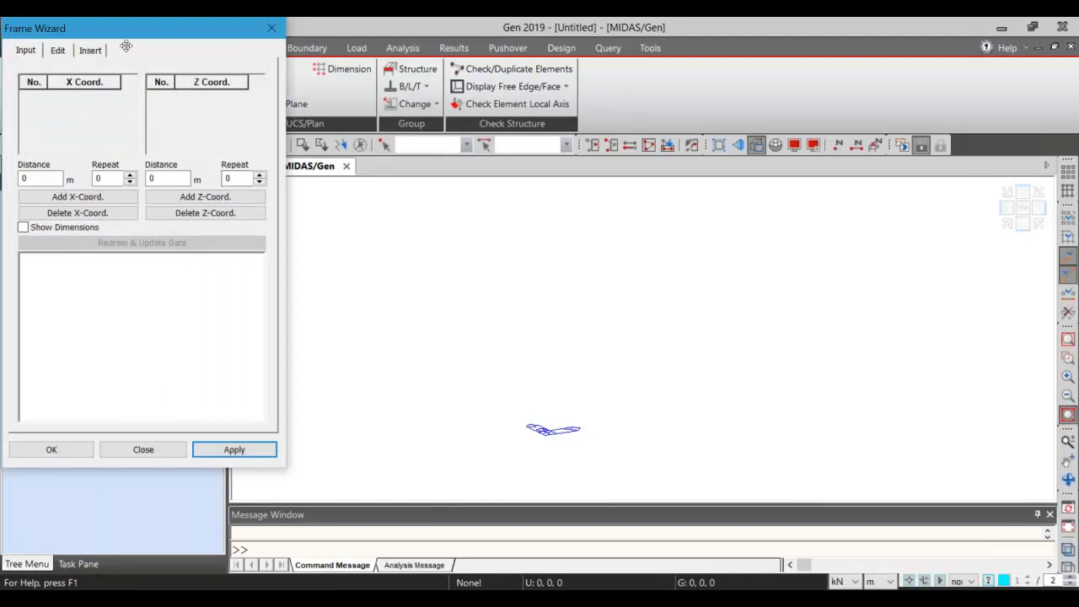
click(213, 267)
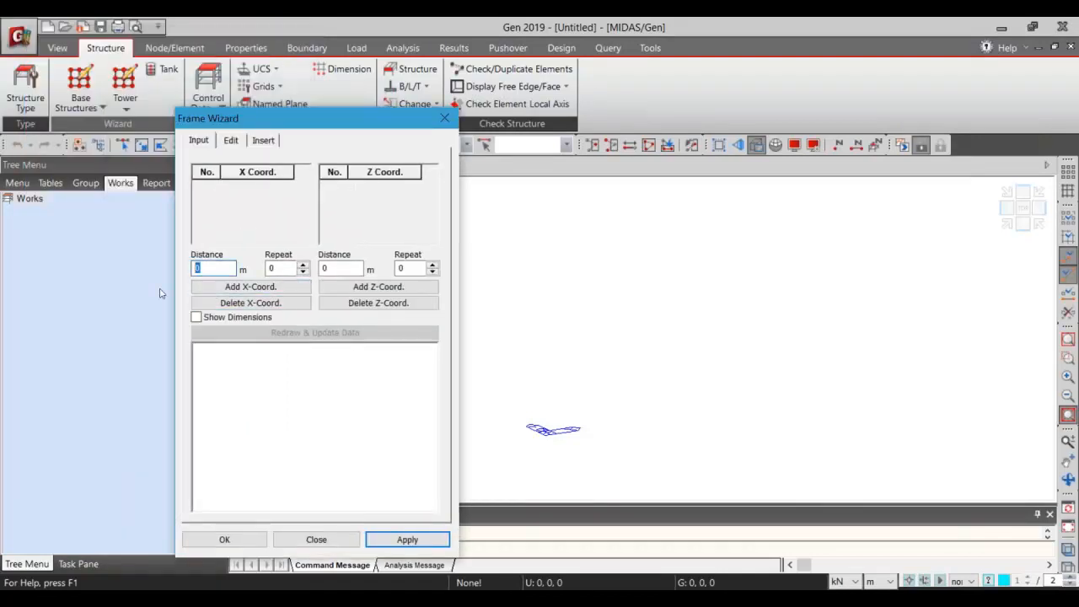
text(2)
key(BackSpace)
text(3)
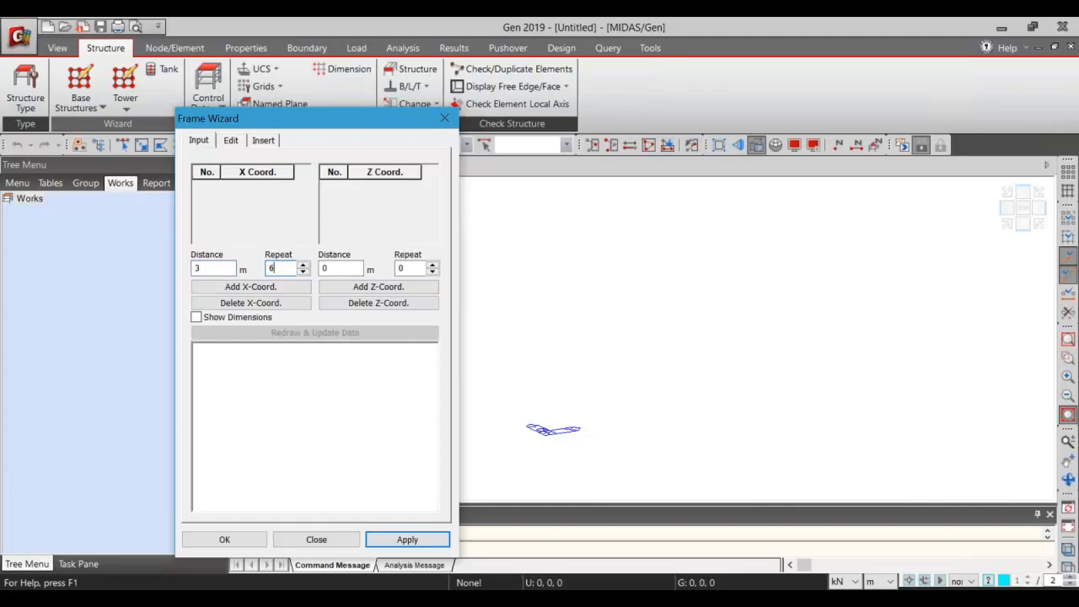
click(270, 289)
Add Z coordinates to the frame at a distance of 4 m, repeated 6 times.
double_click(333, 268)
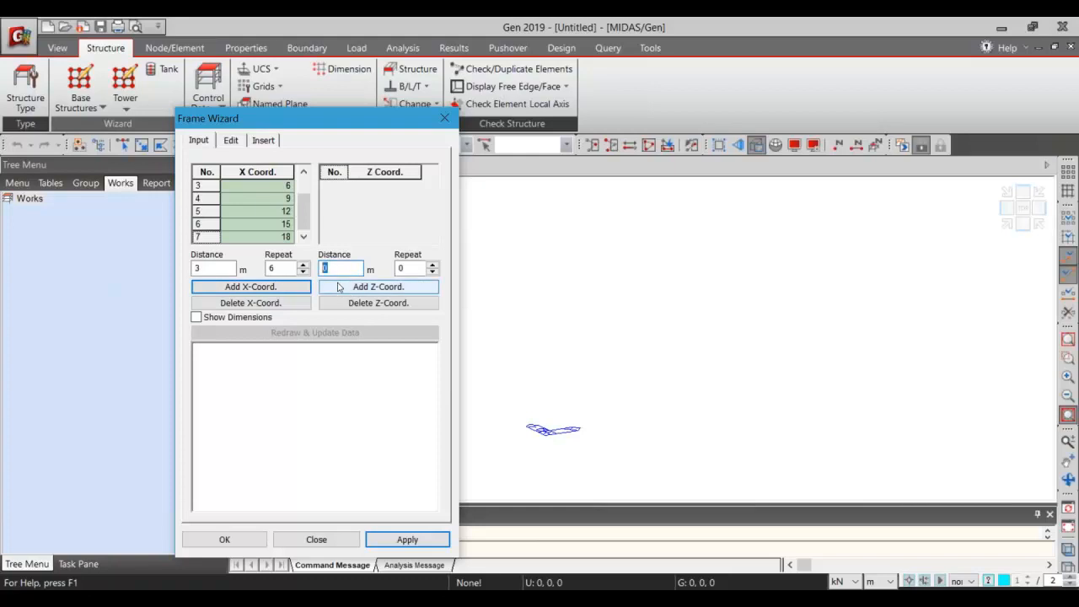
text(4)
key(Tab)
click(379, 287)
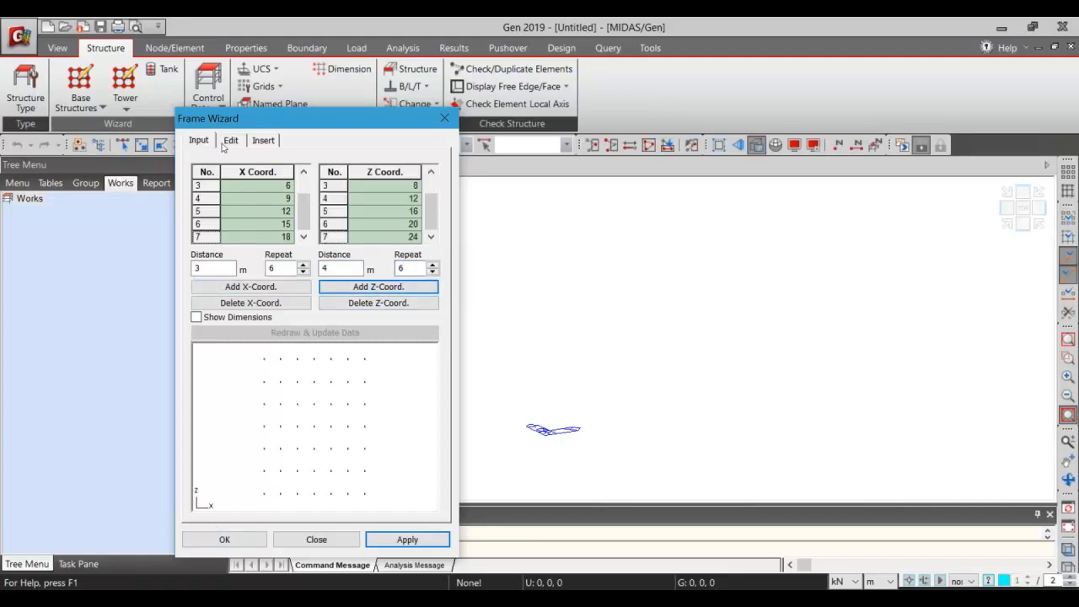
Generate the frame members, insert the frame at 0, 0, 0 with an Alpha rotation of 90, and show it in isometric view.
click(229, 141)
click(222, 265)
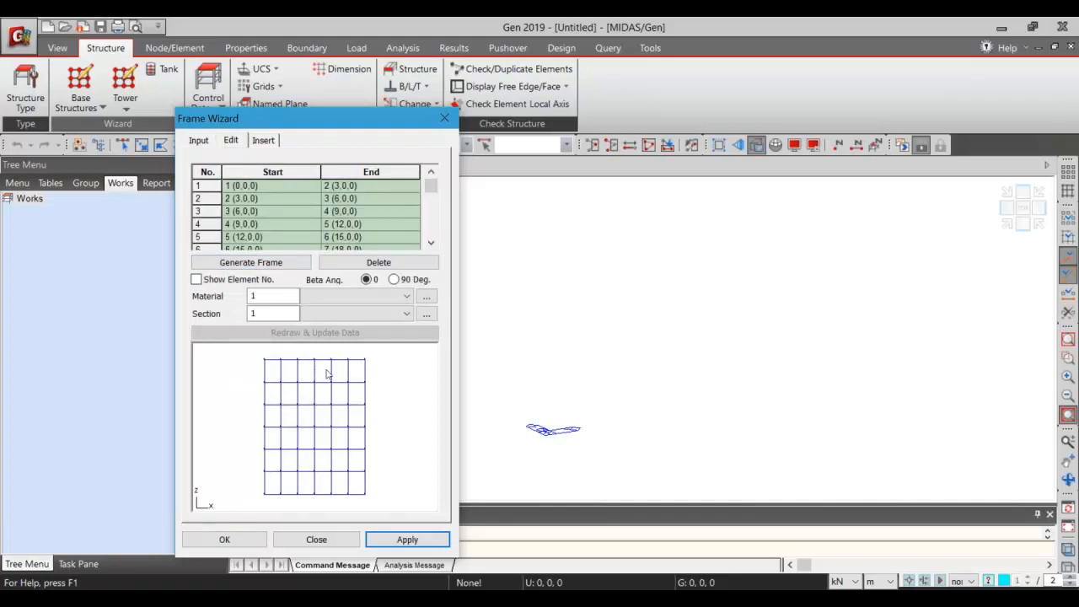
click(263, 140)
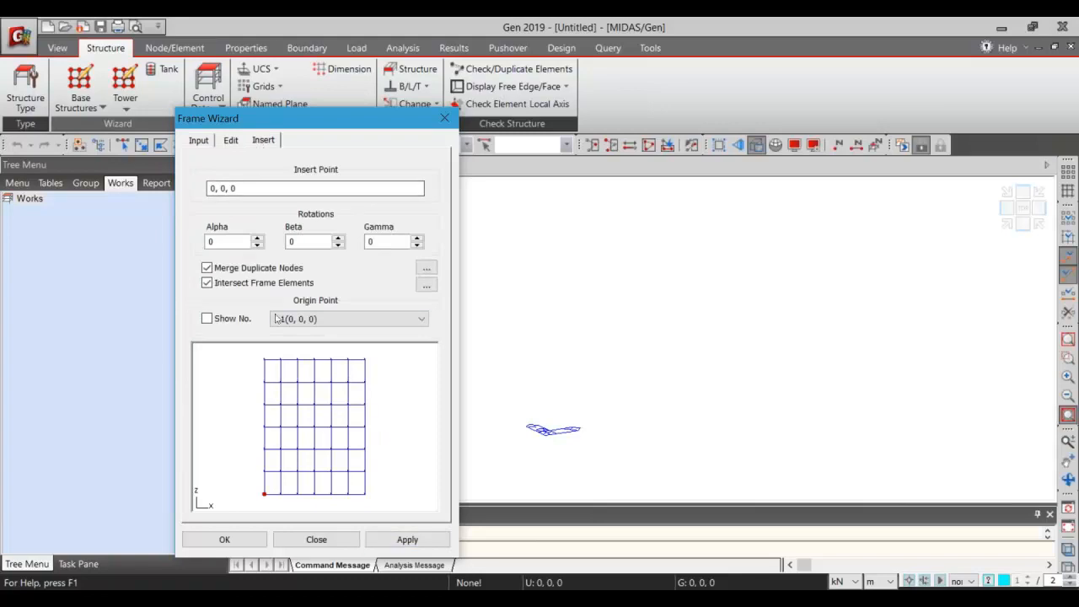
drag(232, 243, 197, 250)
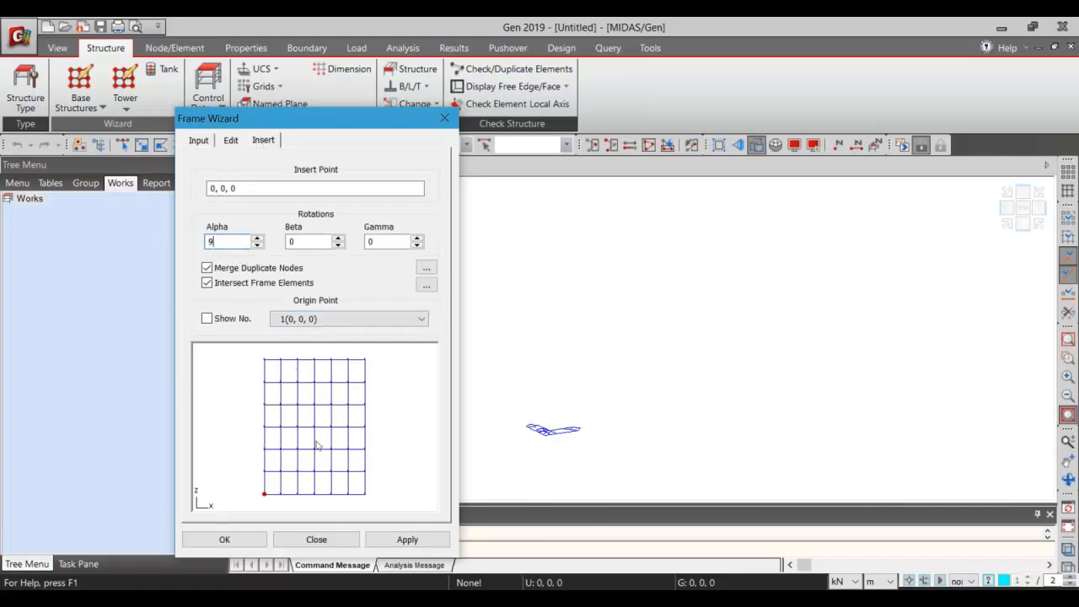
click(441, 540)
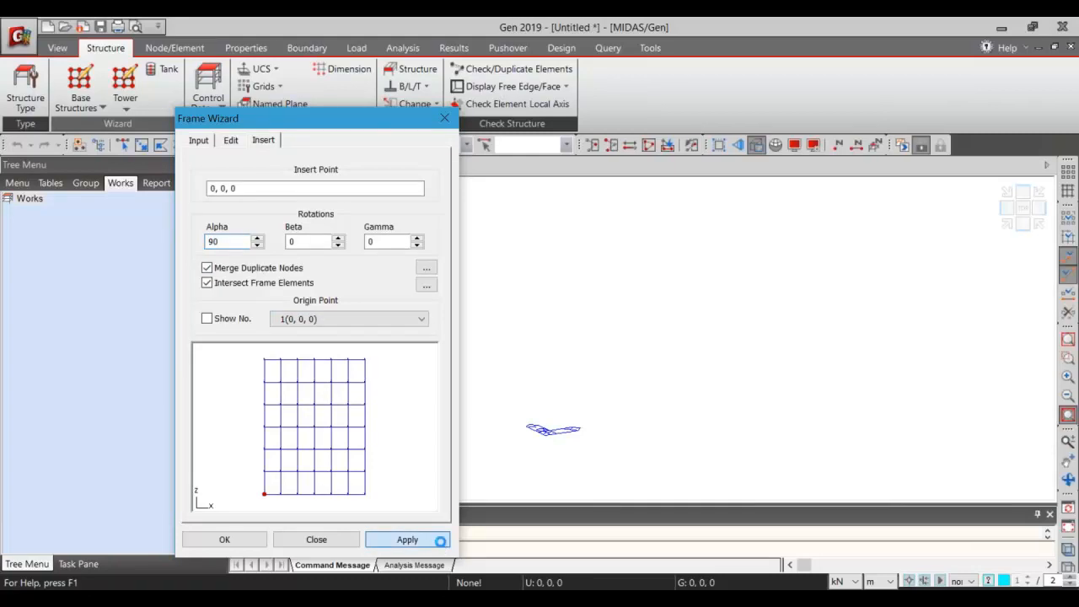
click(316, 539)
click(1003, 226)
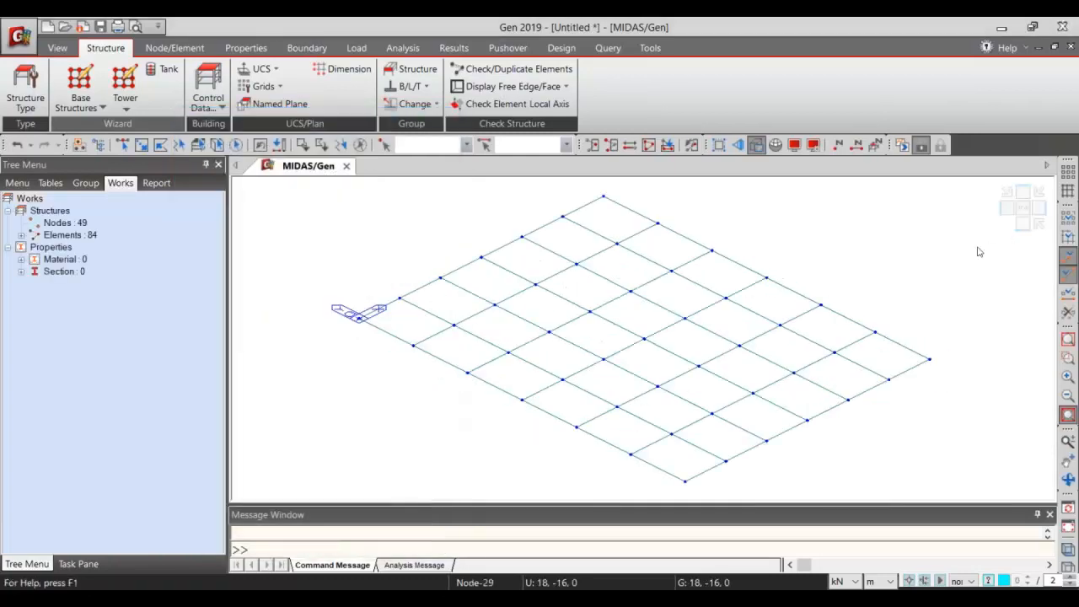
click(208, 103)
click(219, 161)
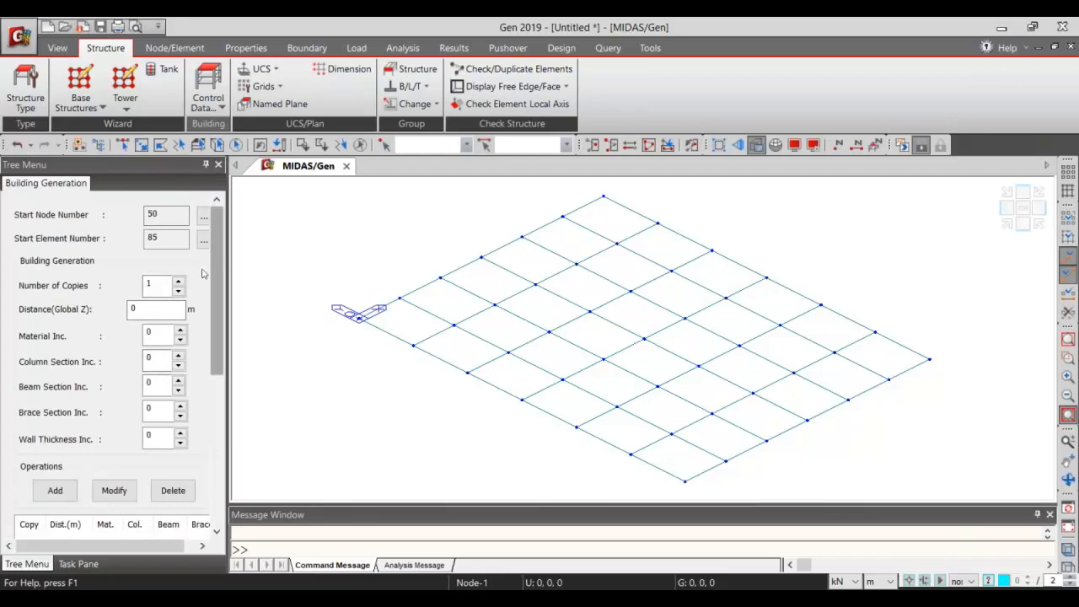
scroll(168, 439, down, 5)
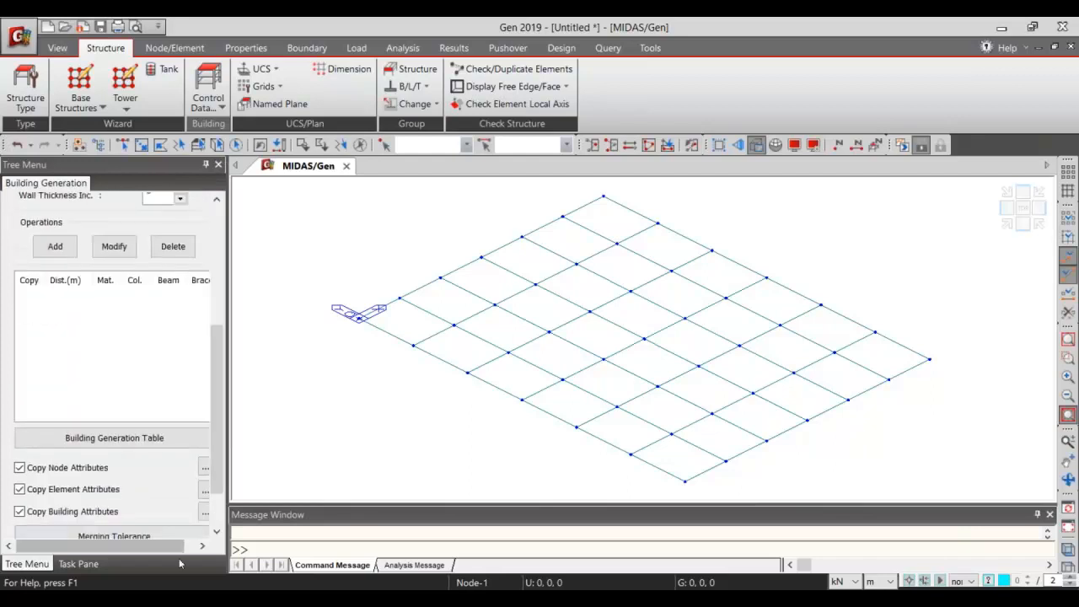
scroll(218, 524, down, 2)
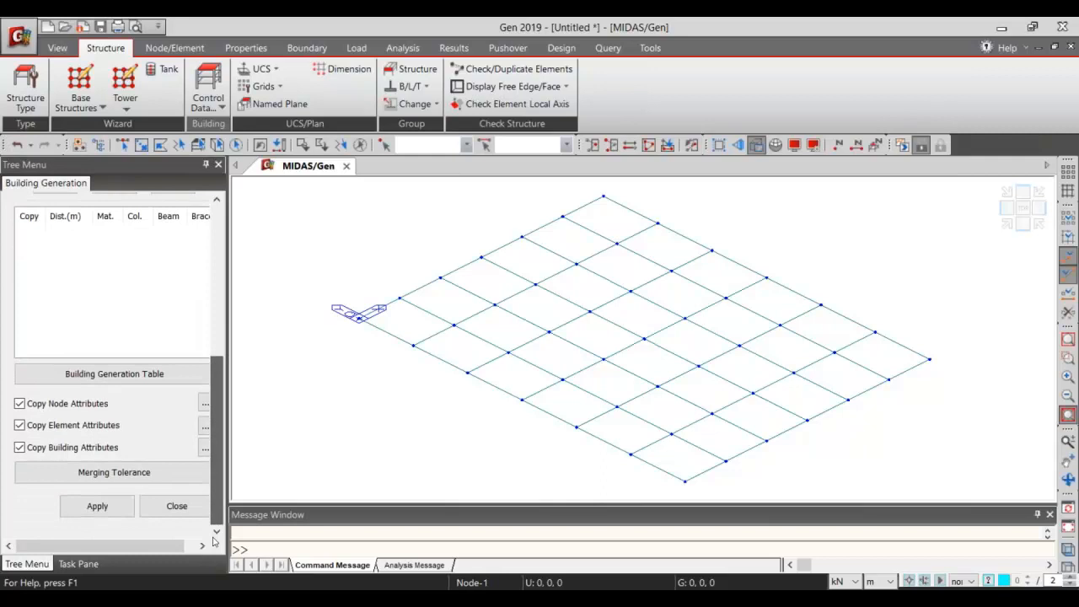
click(177, 511)
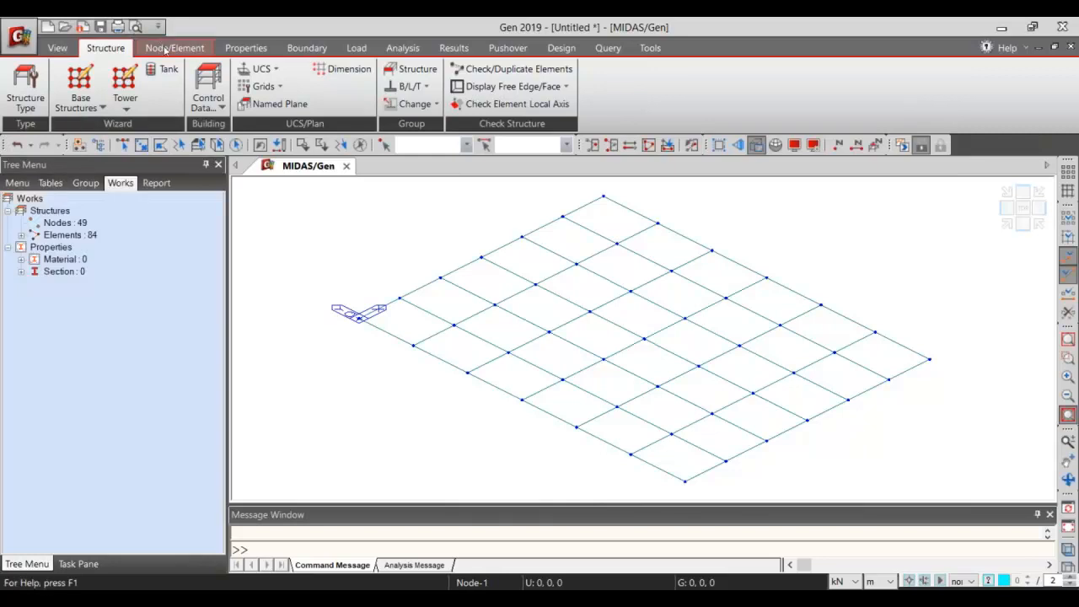
Extrude all grid nodes into line elements with an equal-distance translation of 0, 0, -3.5 m, one time.
click(168, 48)
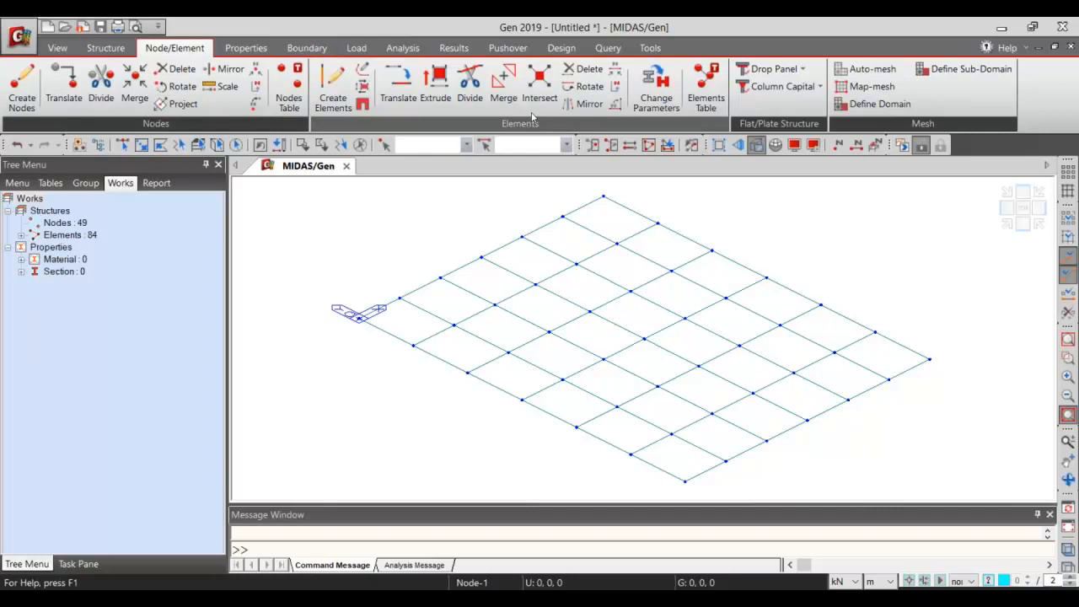
click(437, 88)
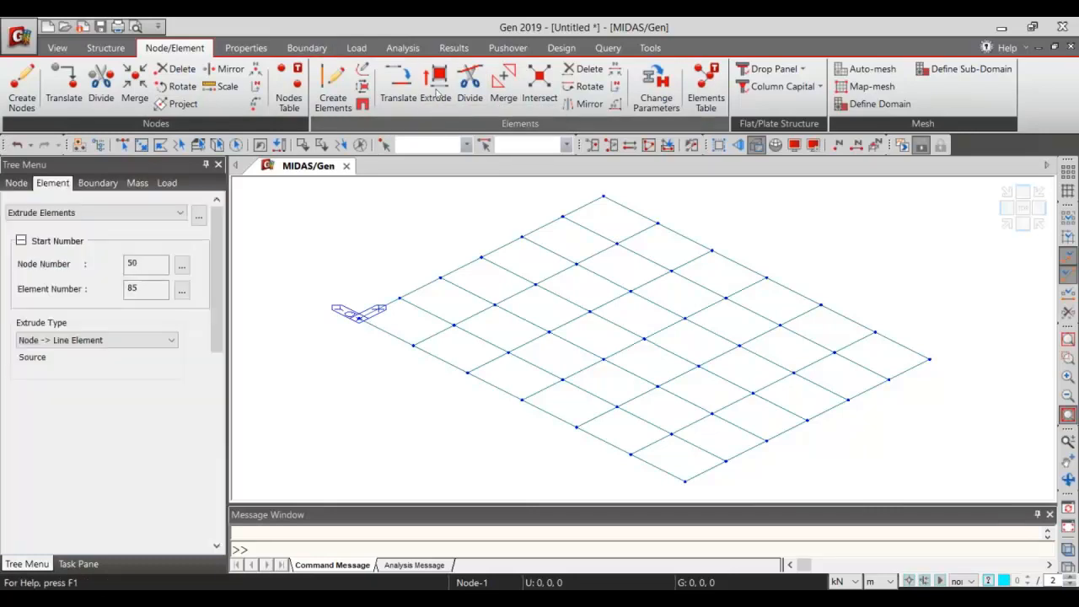
drag(216, 341, 206, 496)
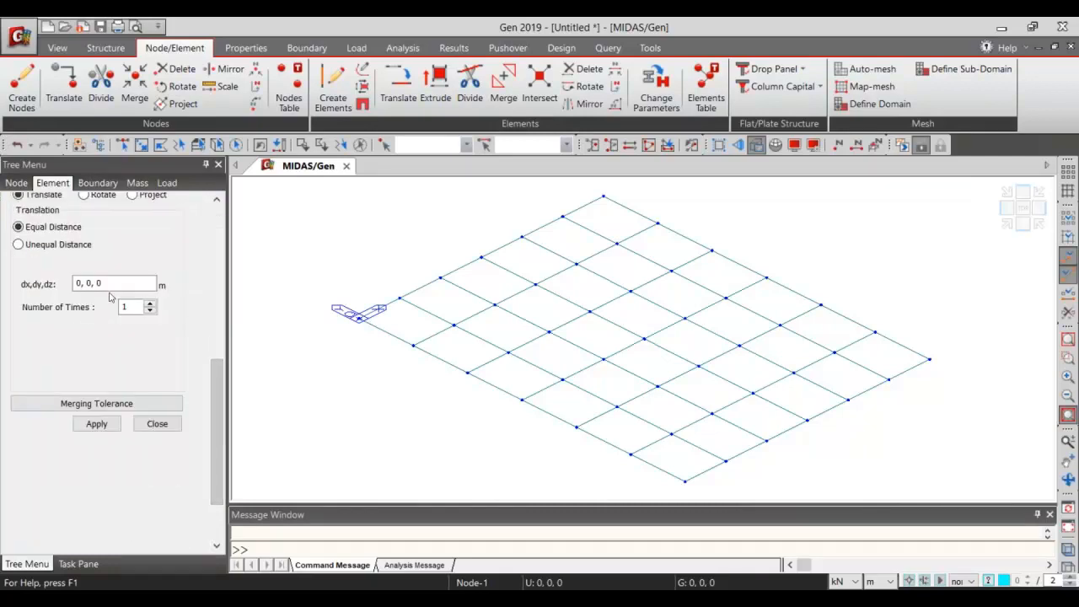
click(125, 283)
key(BackSpace)
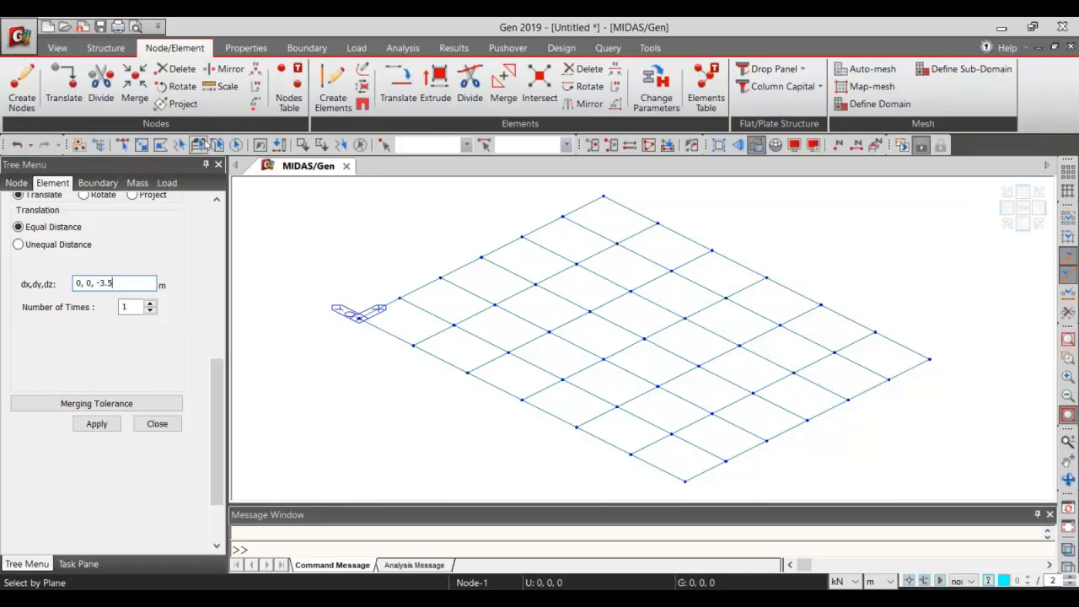
click(237, 145)
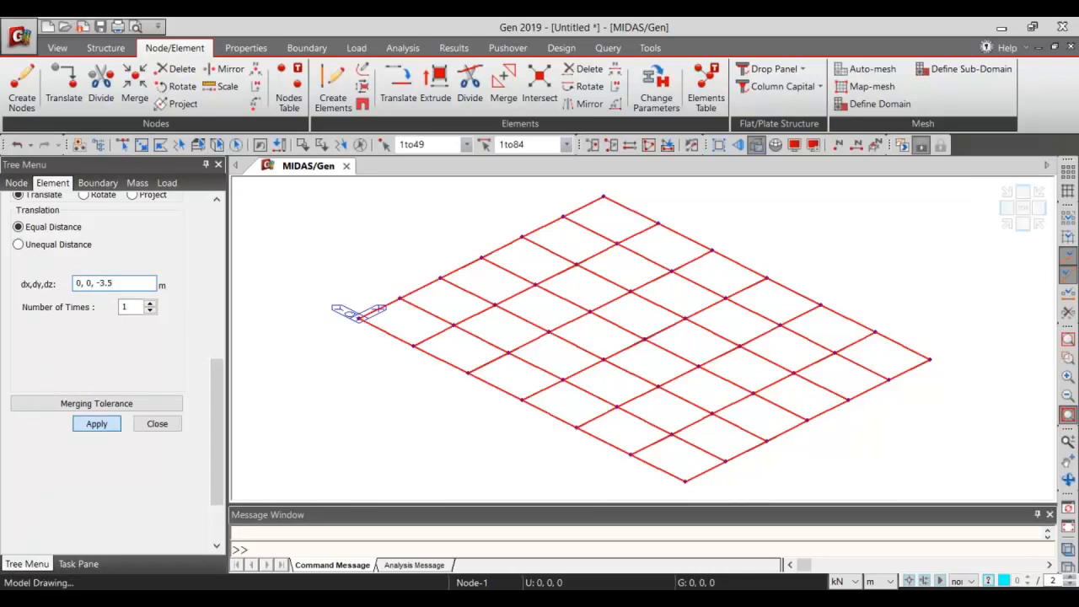
click(96, 423)
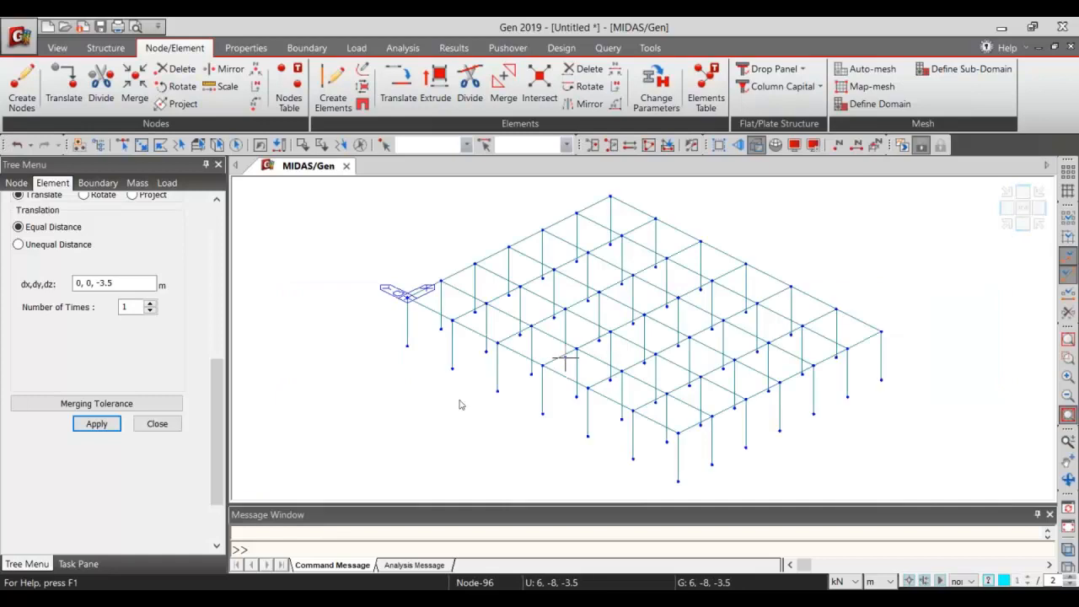
click(149, 423)
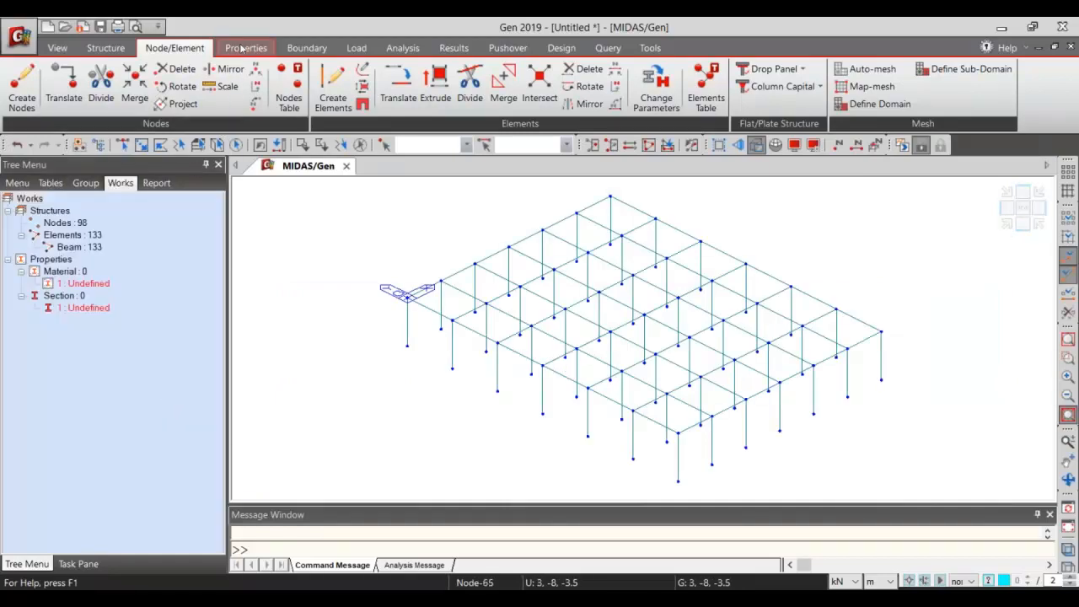
Add a Building Generation operation with 15 copies at a Global Z distance of 4 m.
click(244, 48)
click(106, 48)
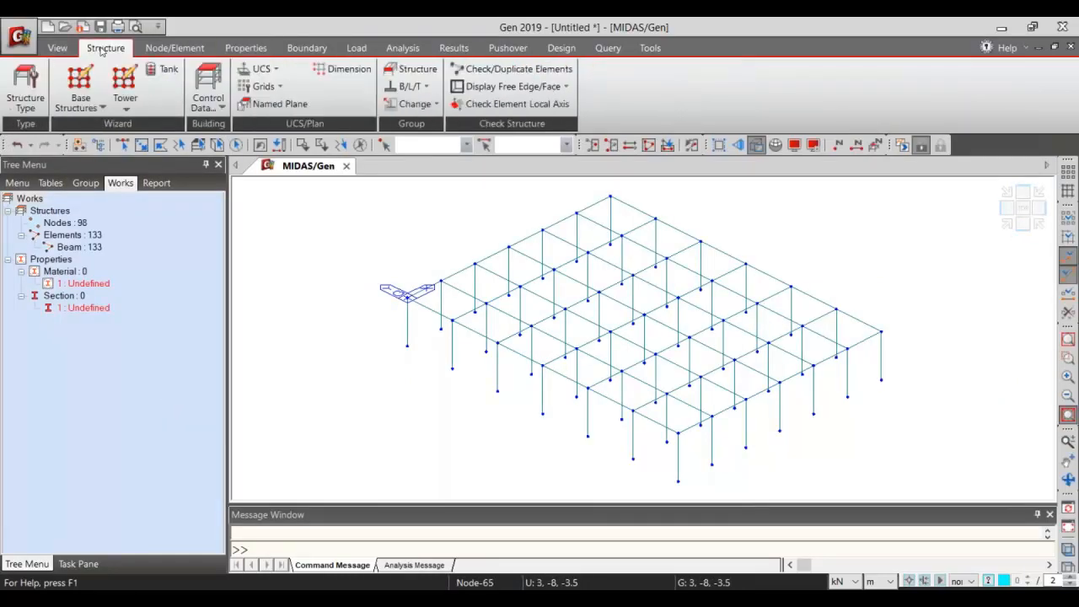
click(208, 101)
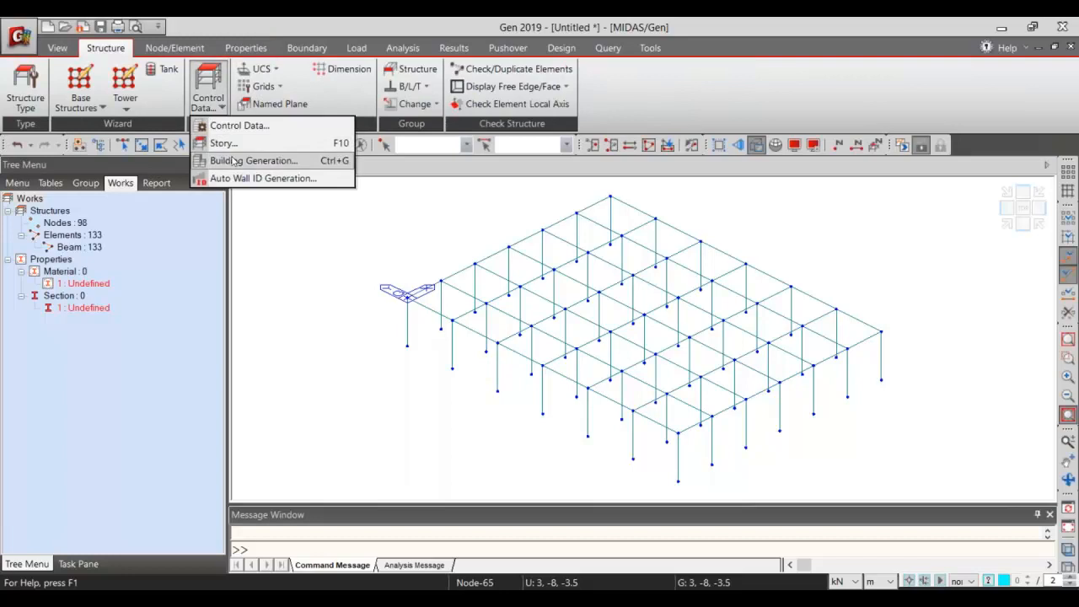
click(234, 160)
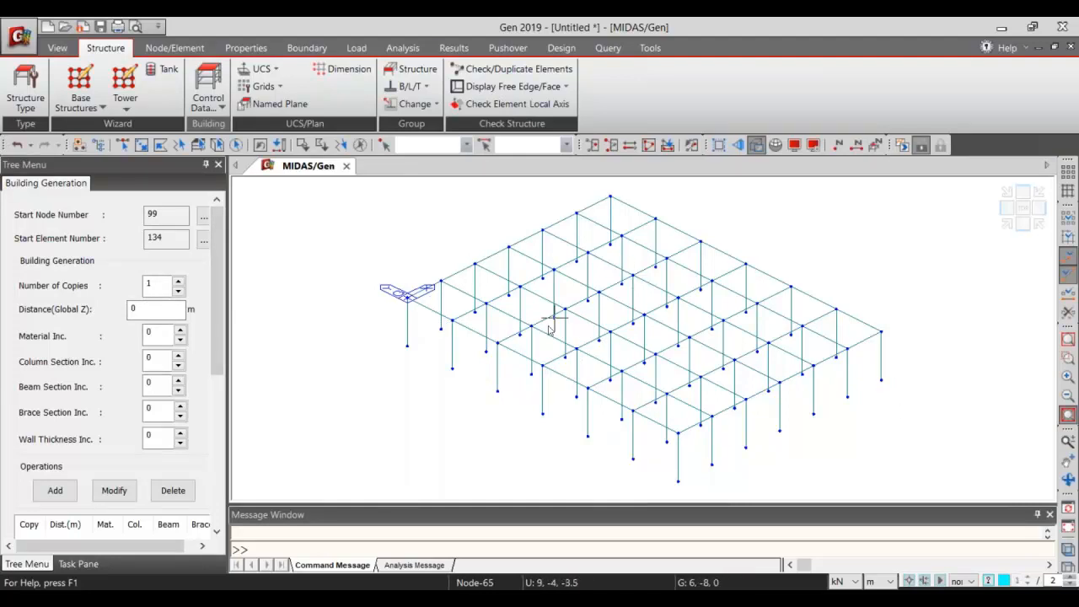
drag(162, 285, 122, 285)
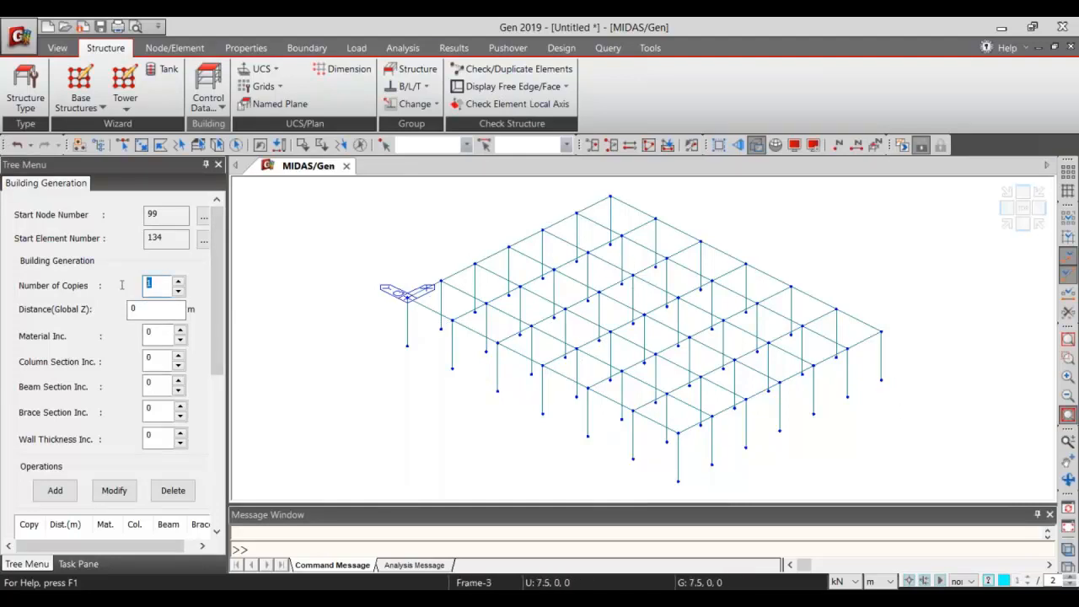
text(15)
drag(158, 314, 85, 317)
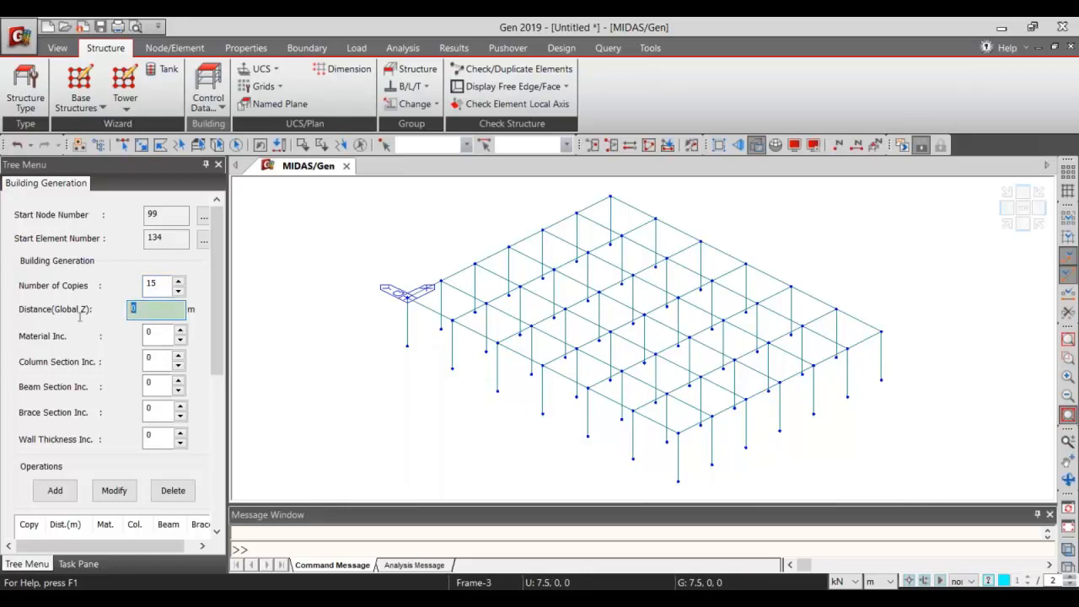
text(4)
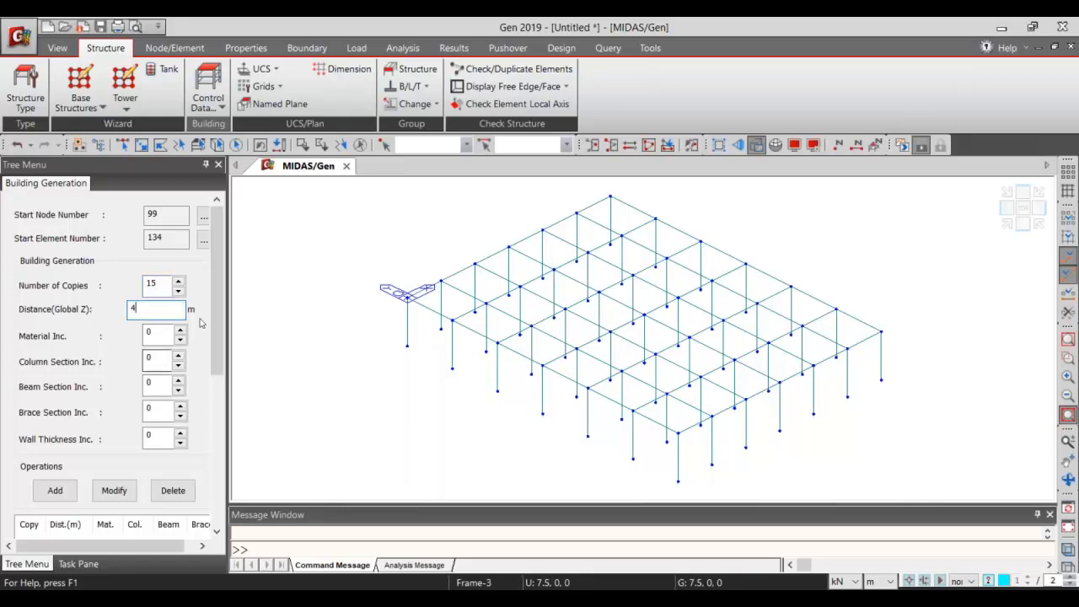
drag(214, 296, 212, 366)
drag(217, 418, 216, 511)
drag(219, 392, 218, 310)
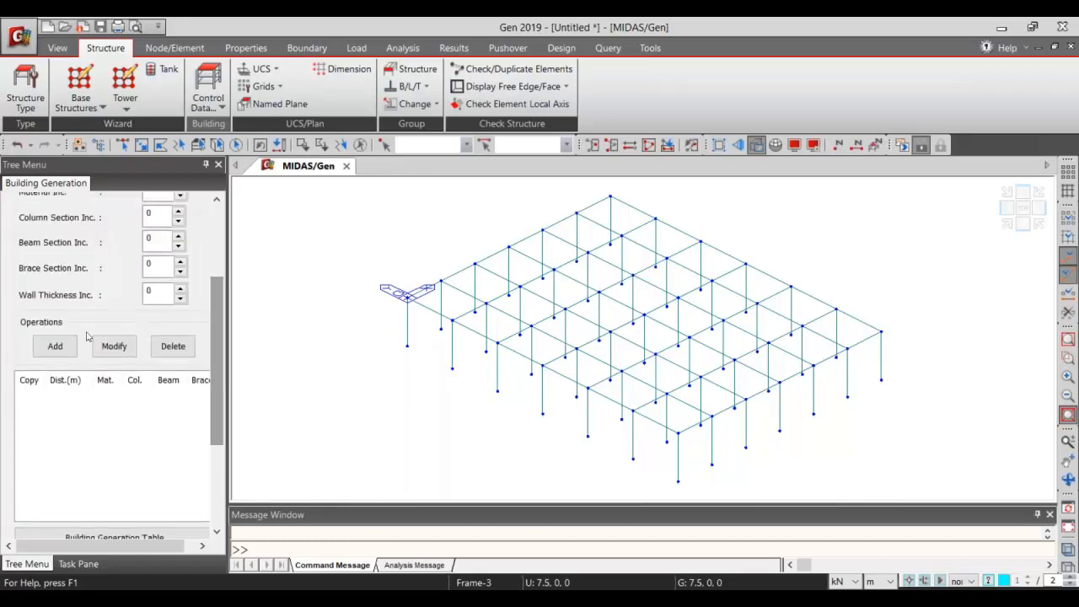
click(55, 345)
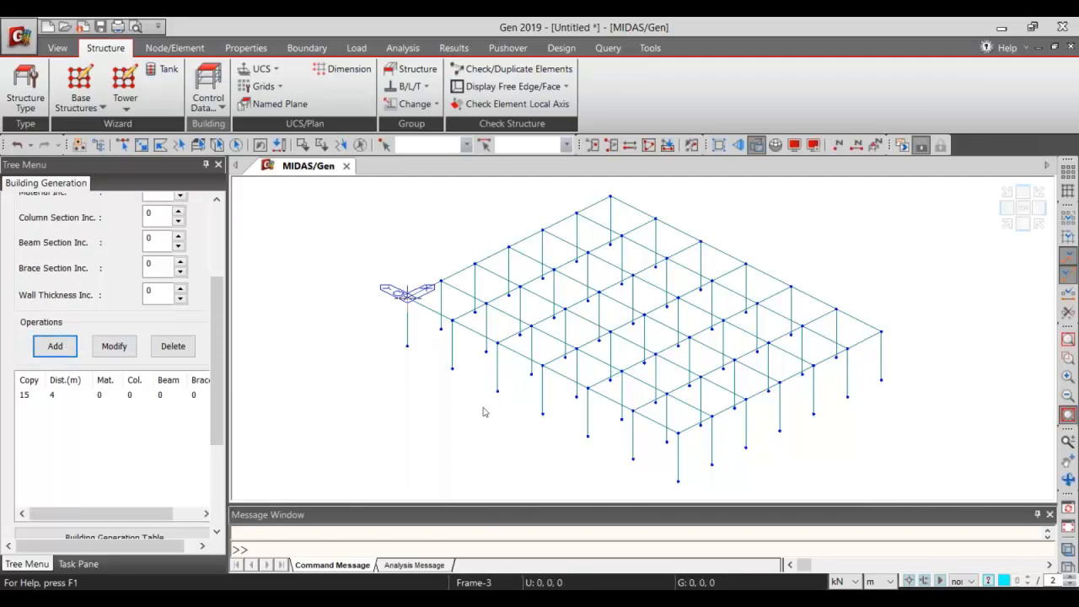
Select all nodes and elements and generate the building storeys from the defined operation.
click(58, 48)
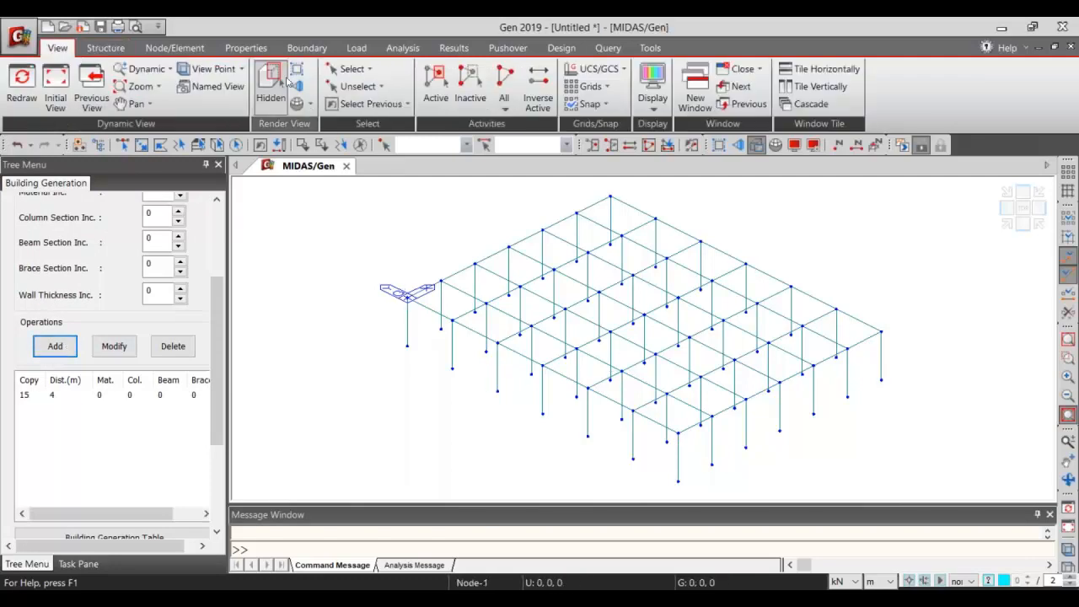
click(369, 74)
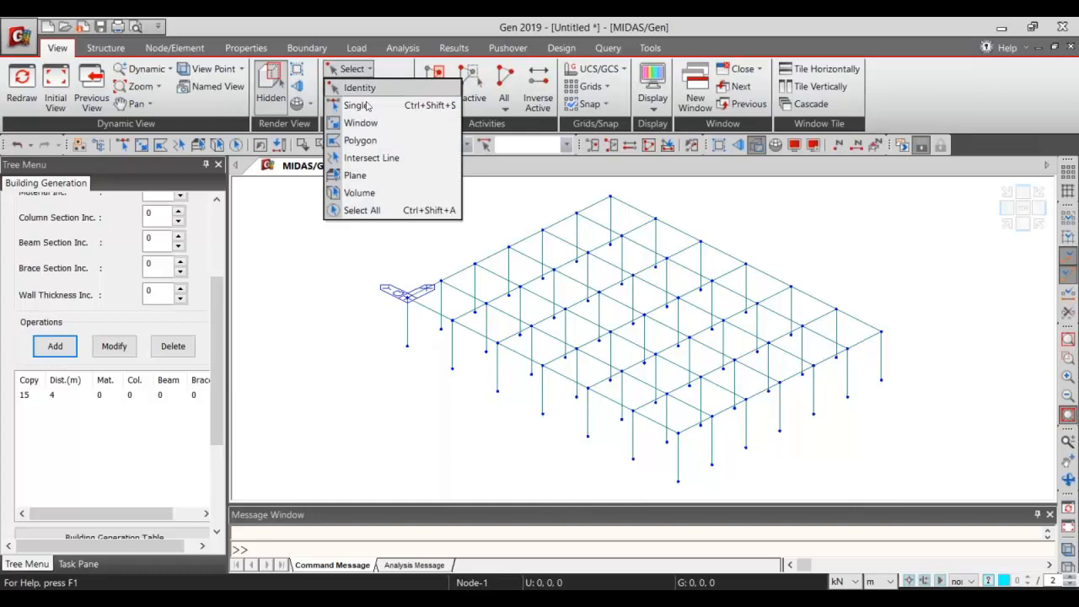
click(373, 211)
scroll(107, 472, down, 5)
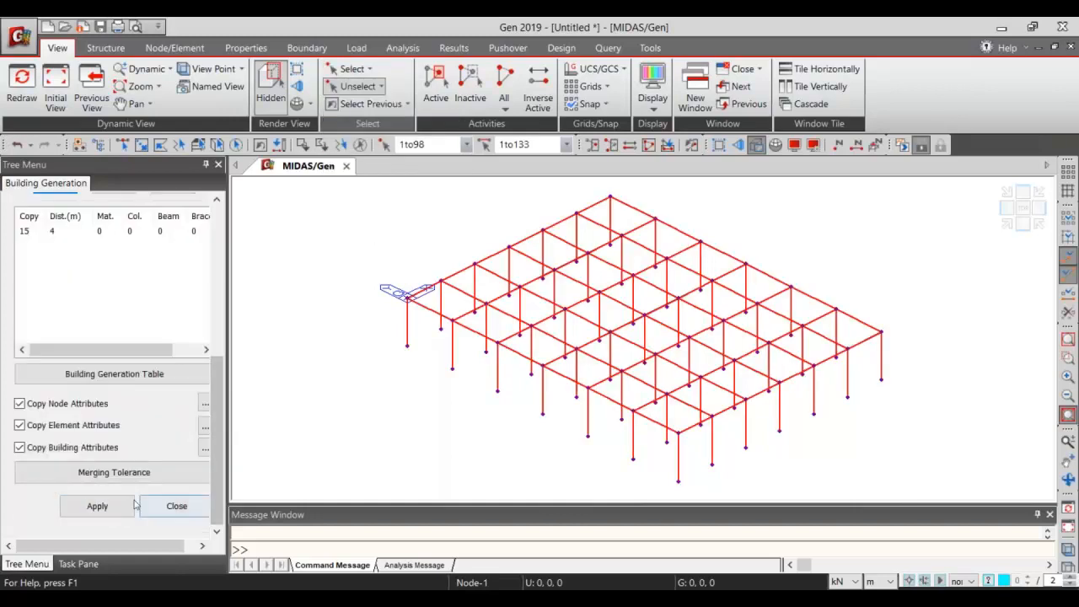
click(109, 509)
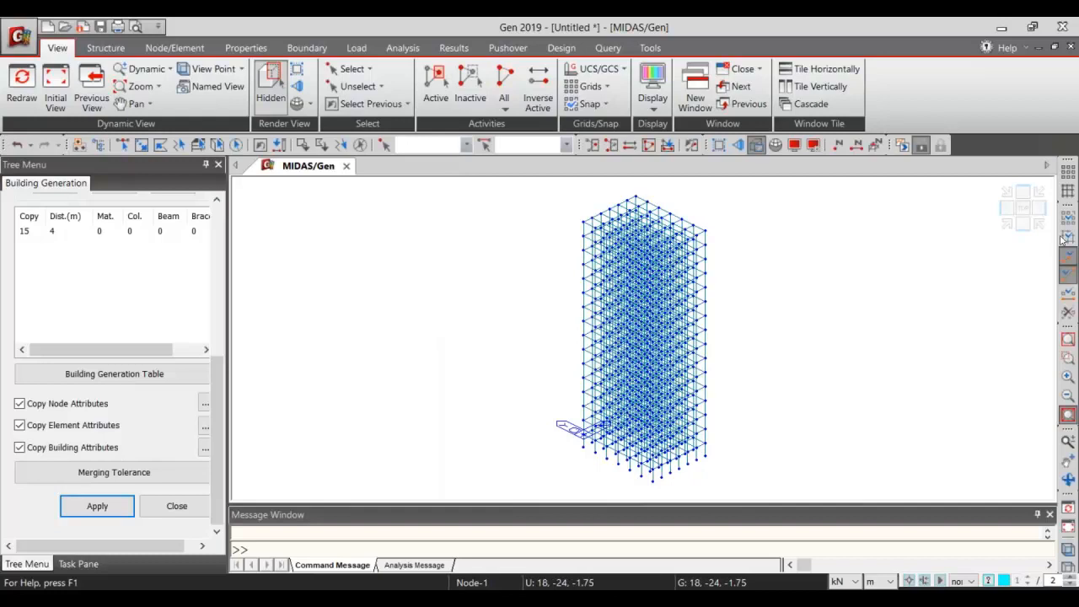
Check the building in top view, review the importable file formats, and return to isometric view with Building Generation closed.
click(1022, 192)
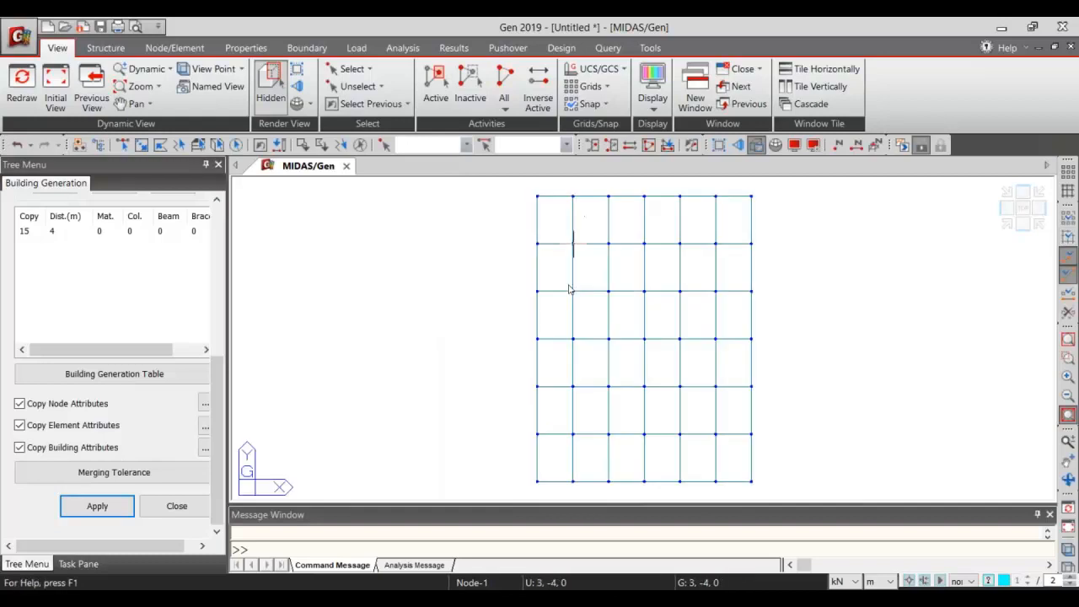
click(19, 36)
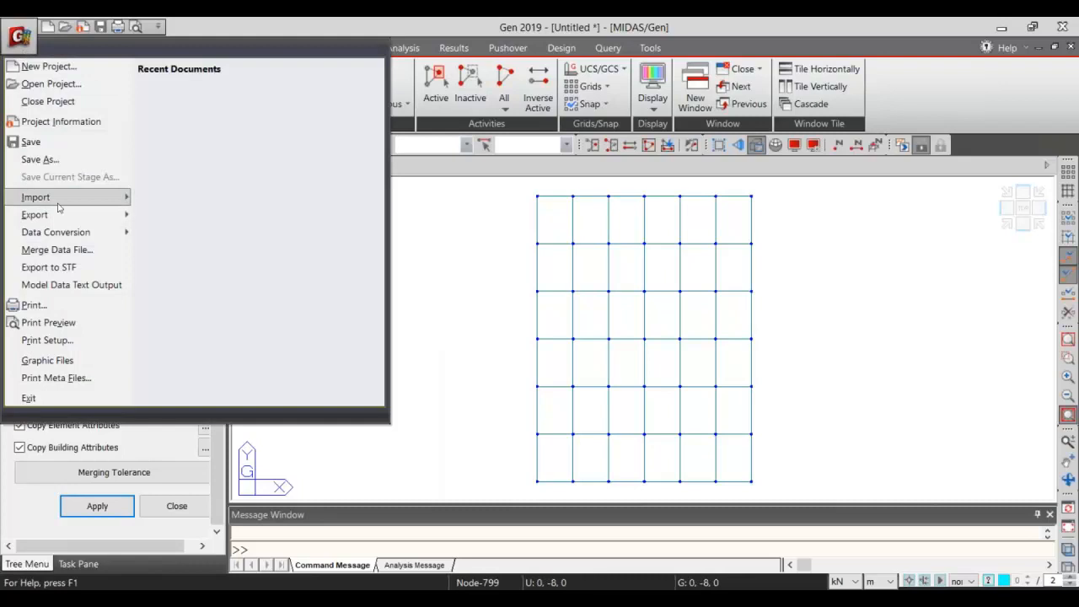
click(59, 201)
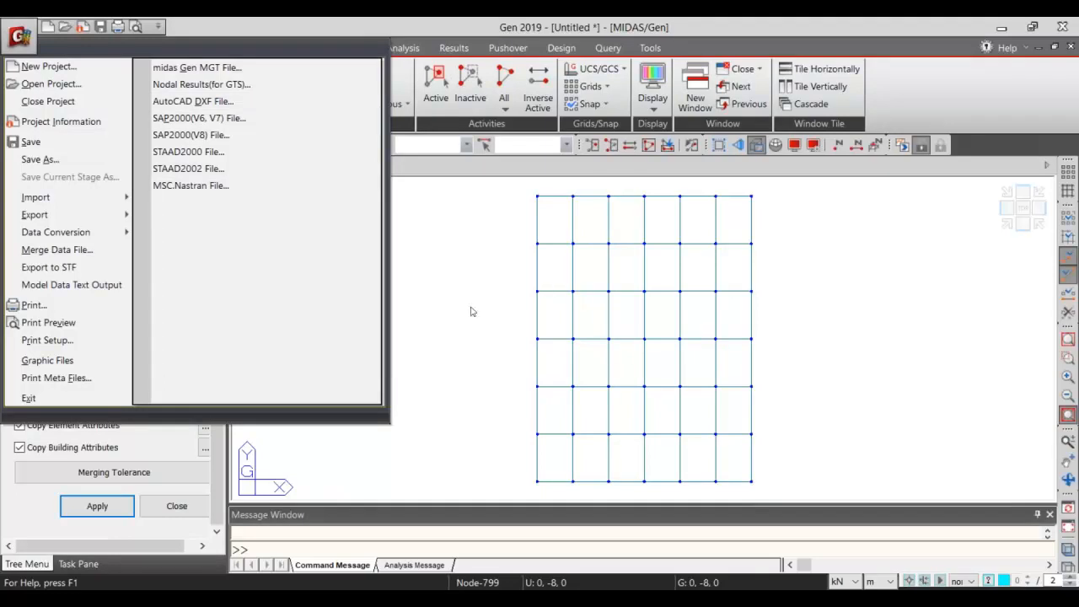
click(533, 276)
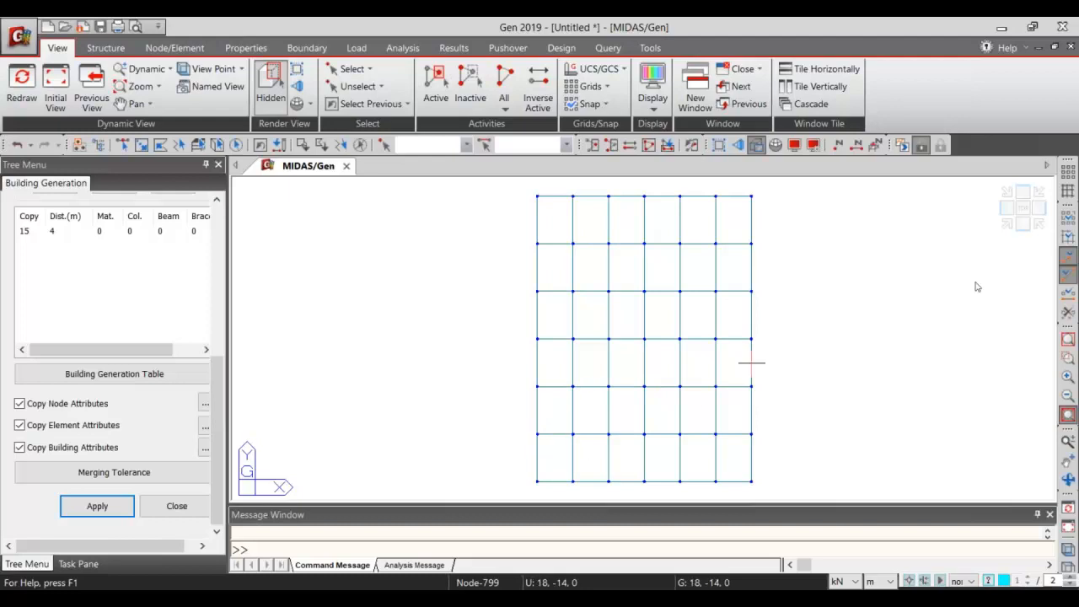
click(1015, 226)
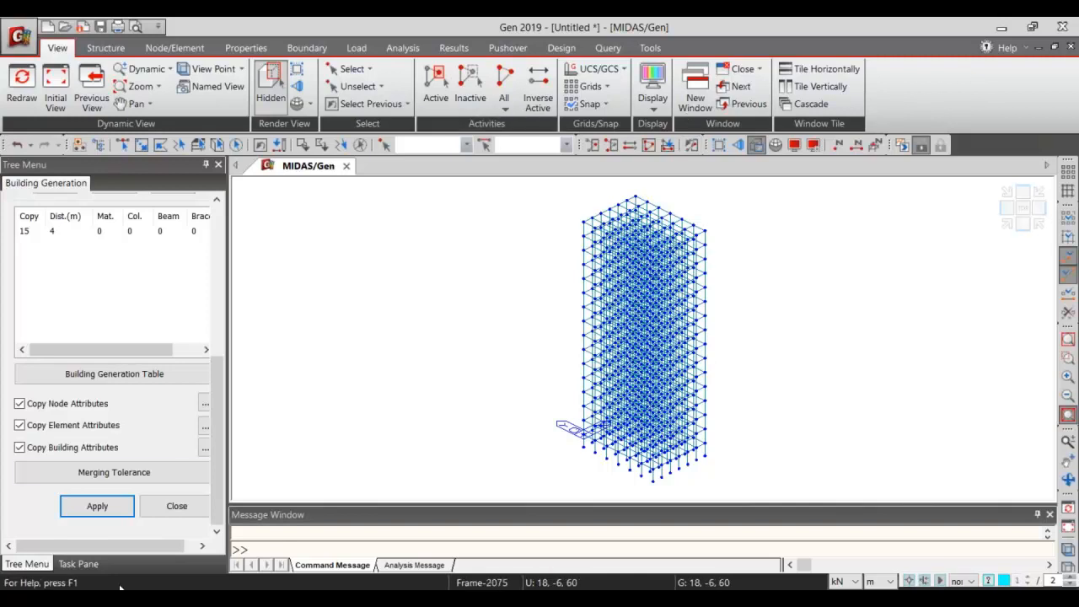
click(178, 507)
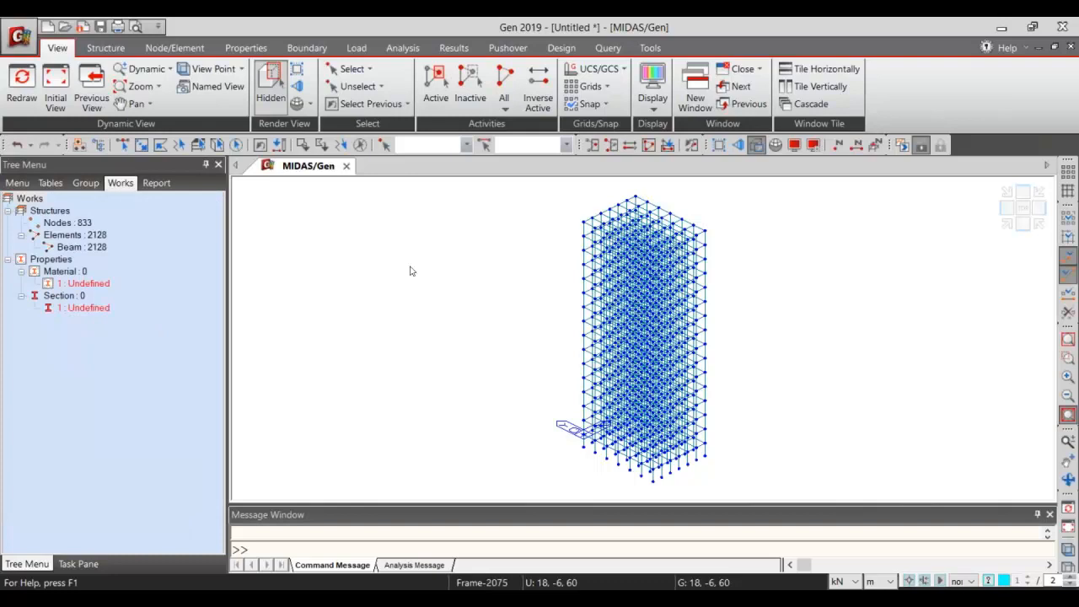
Start a new section and review the standard section shapes and the value-based I-Section inputs.
click(187, 51)
click(245, 48)
click(320, 84)
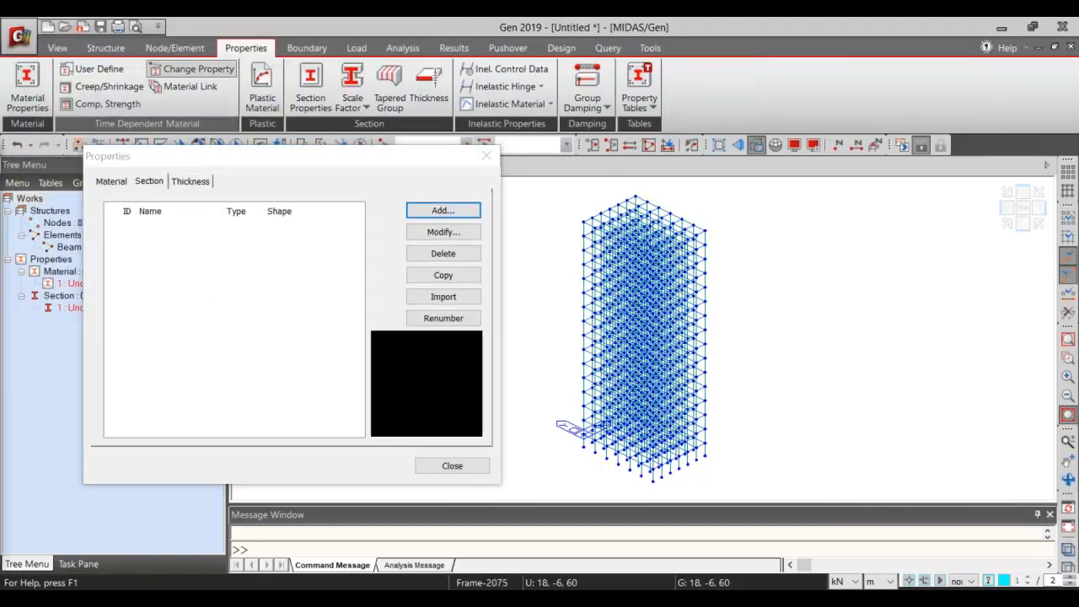
click(443, 209)
drag(354, 74, 523, 44)
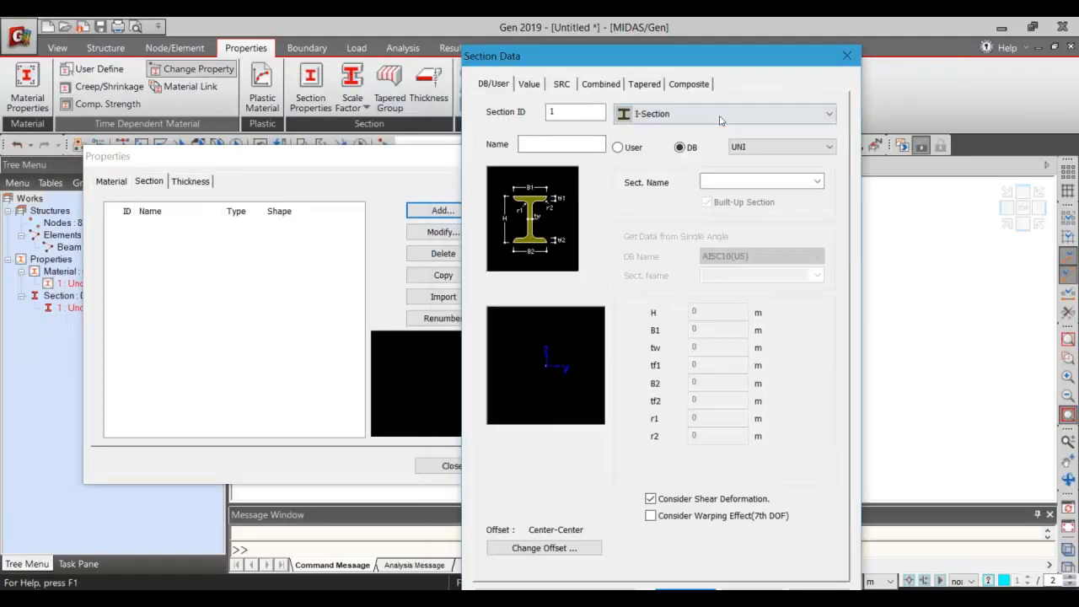
click(725, 113)
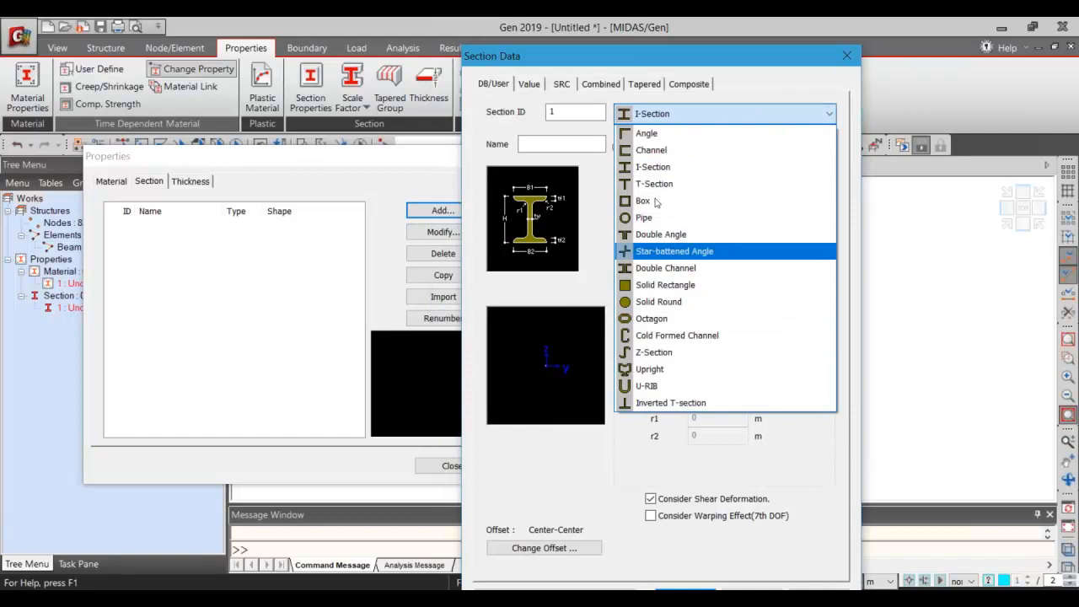
click(549, 84)
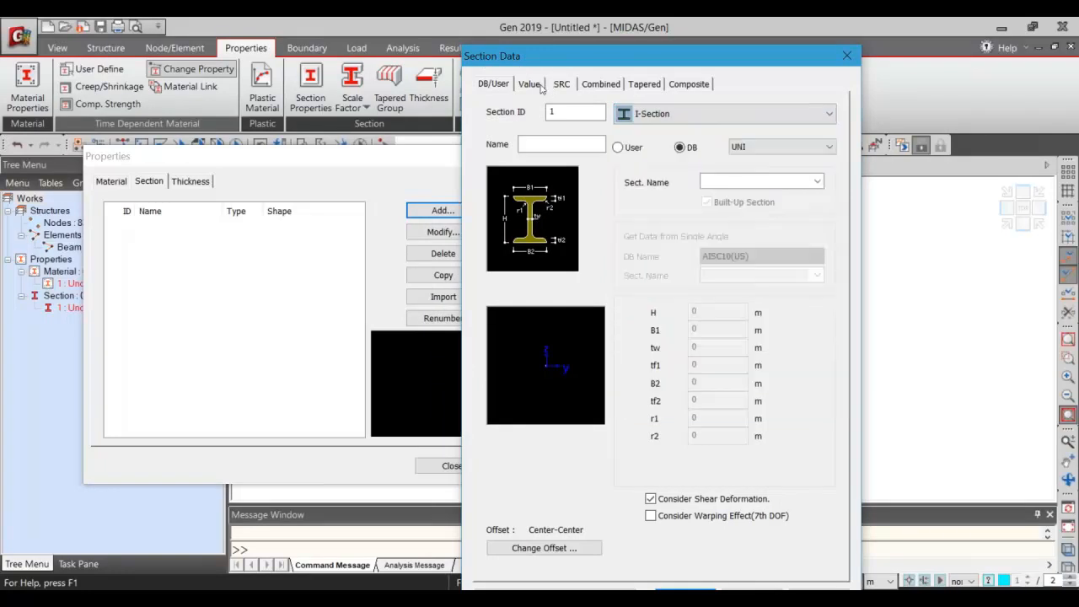
click(531, 84)
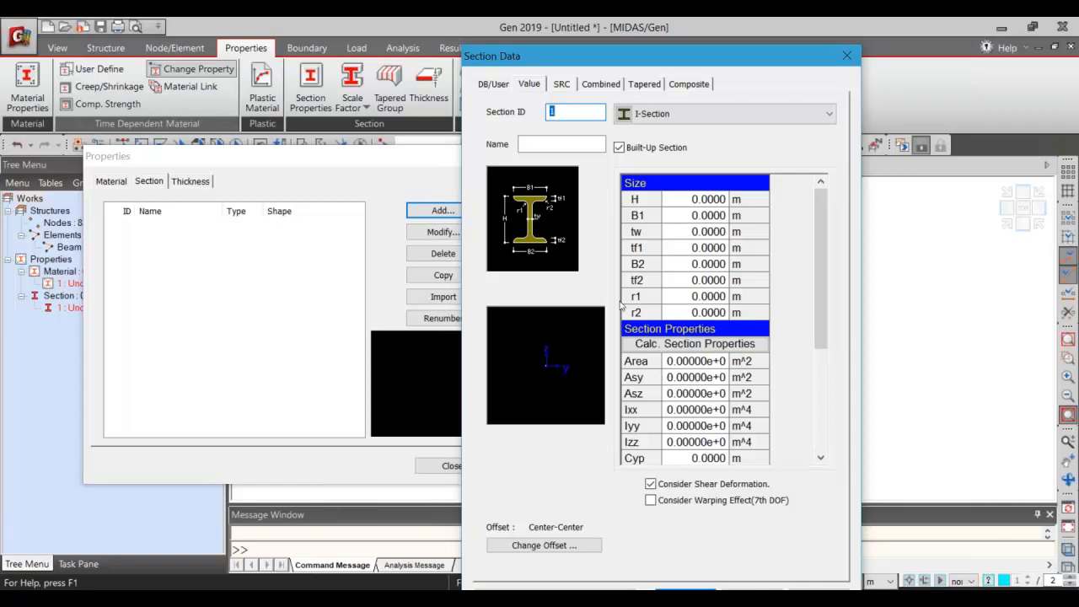
Review the available SRC section shapes and the composite section types in the new section's definition.
click(561, 84)
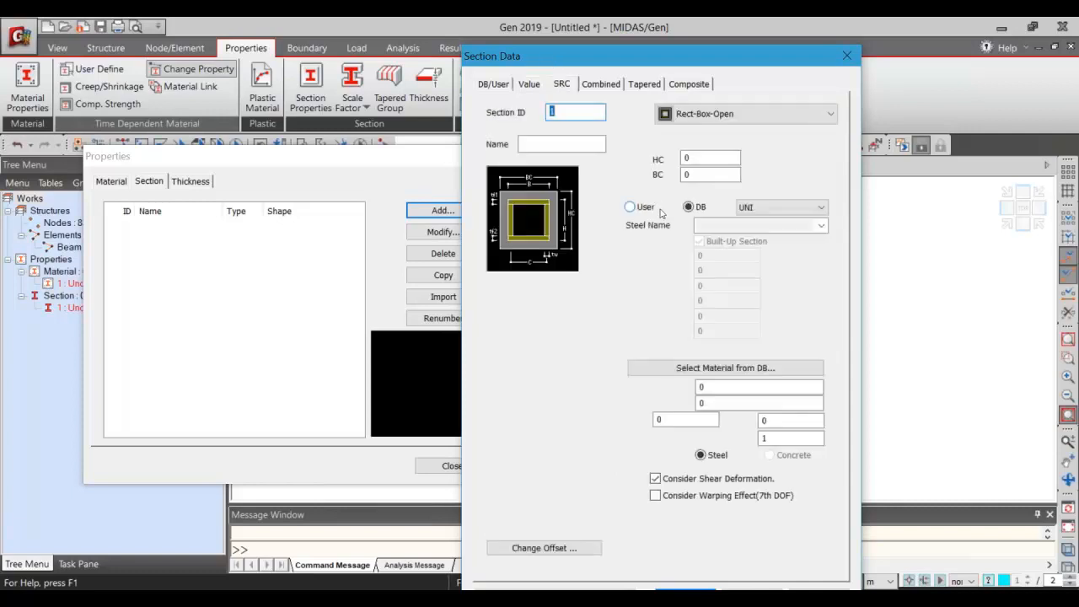
click(747, 114)
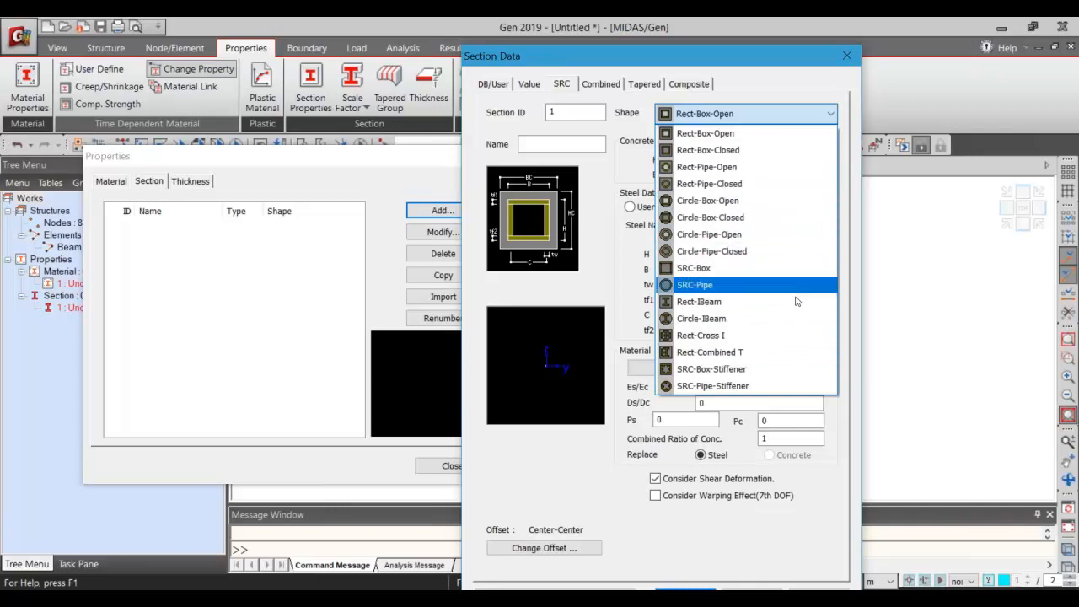
click(653, 85)
click(687, 84)
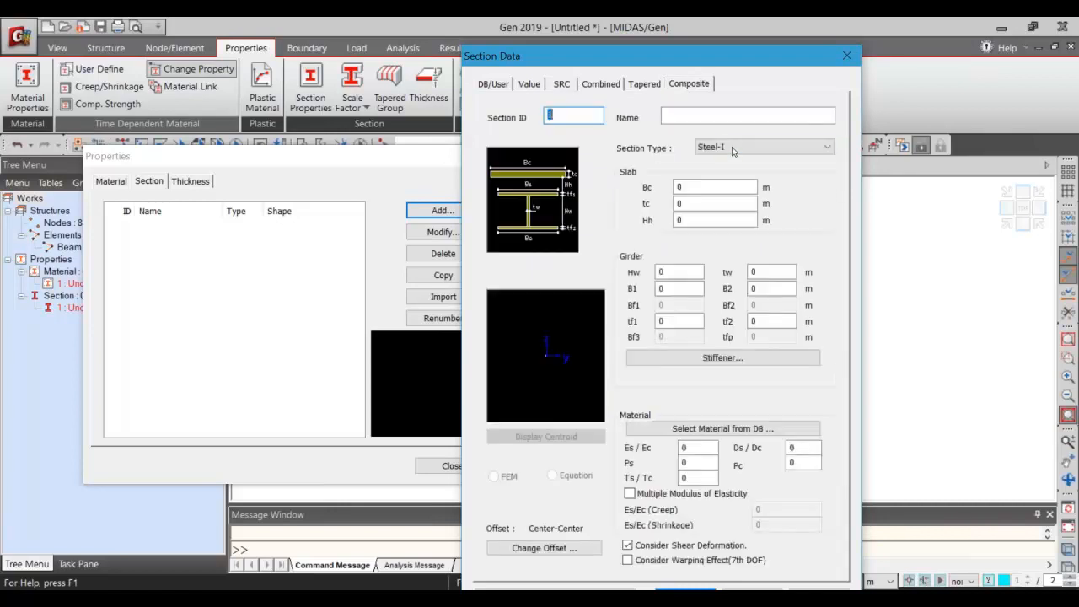
click(739, 147)
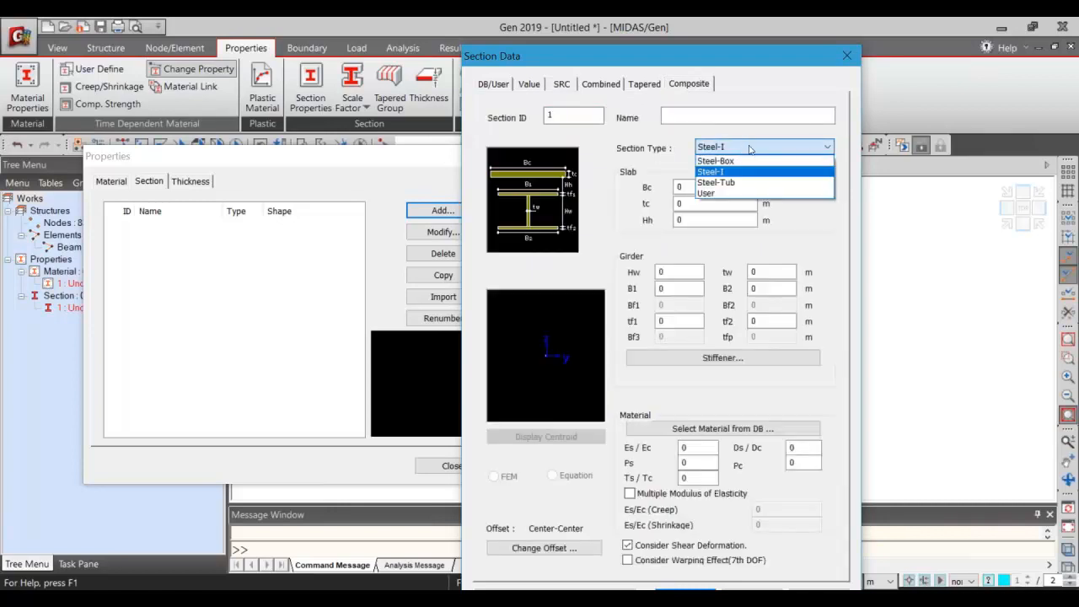
click(609, 85)
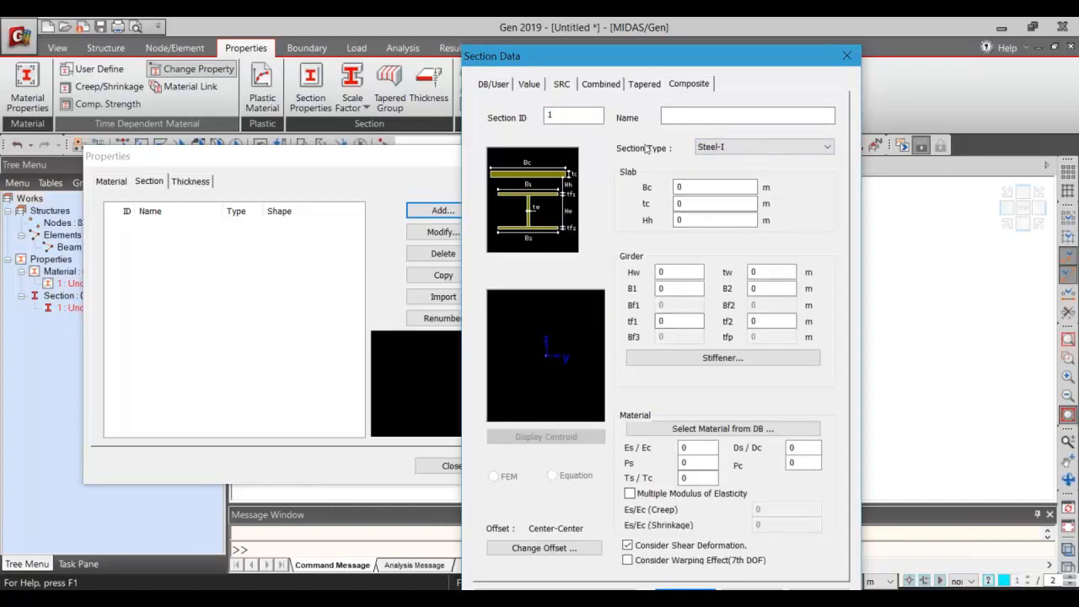
click(656, 93)
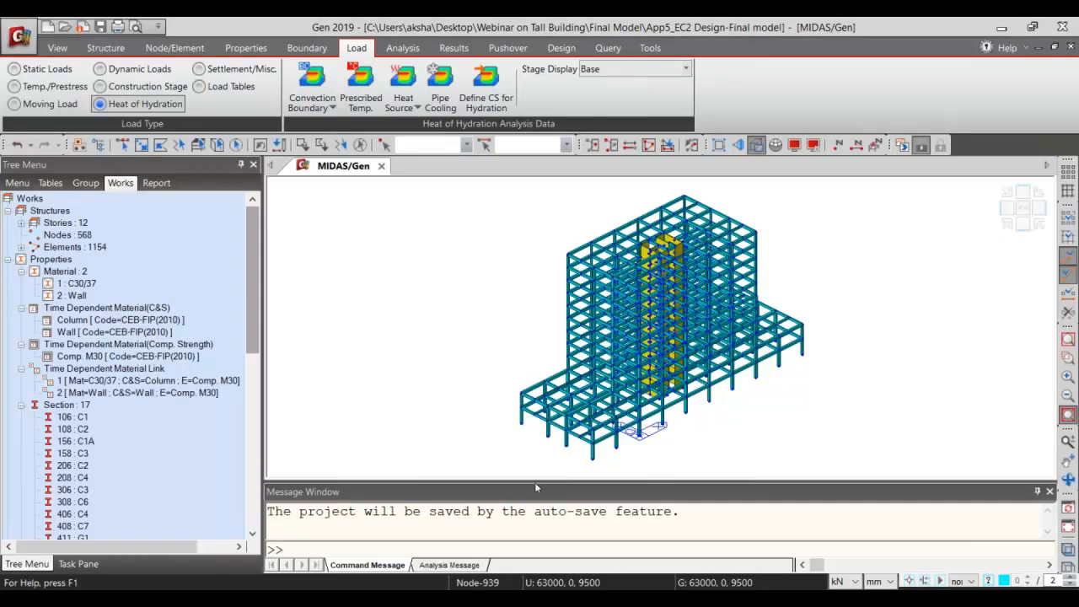
Orbit the final tall building model to inspect it, restore the isometric view, and display the static load commands.
click(1068, 479)
mouse_move(590, 329)
mouse_down()
mouse_move(531, 327)
mouse_move(873, 372)
mouse_up()
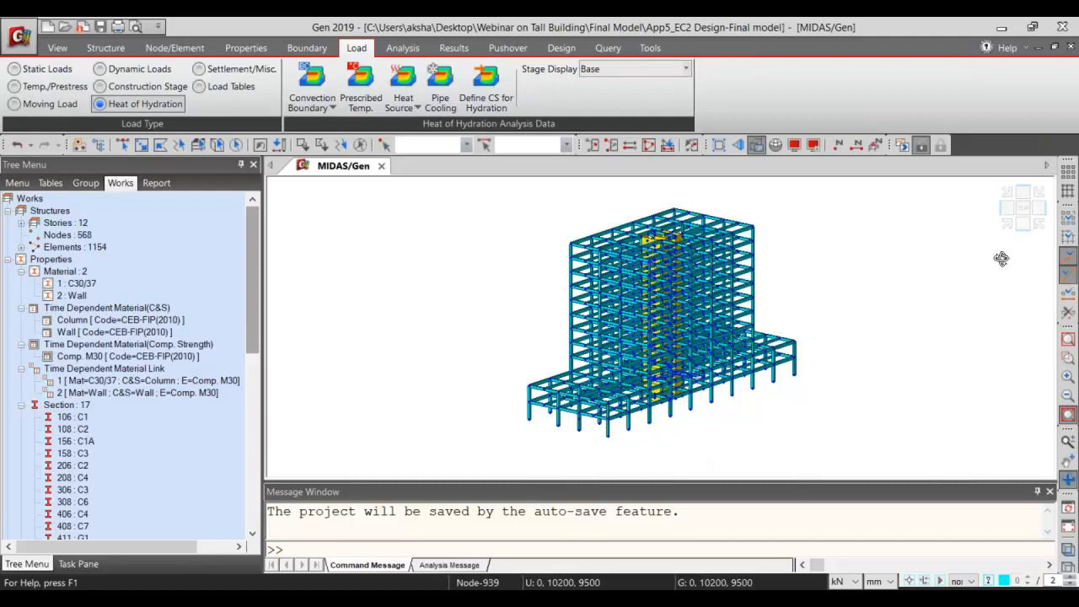
drag(1001, 259, 1022, 348)
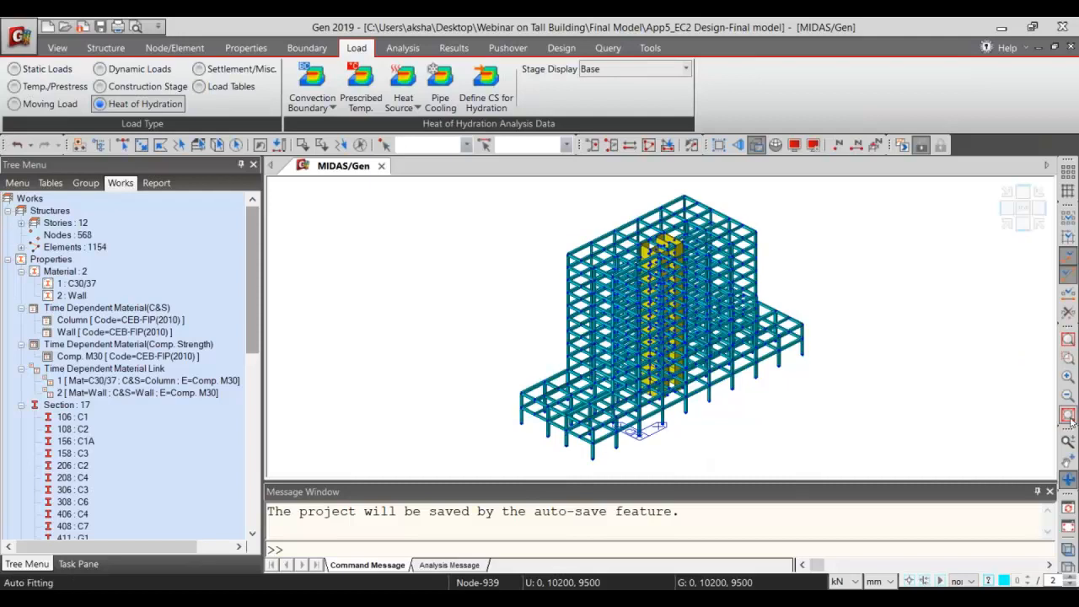
click(42, 68)
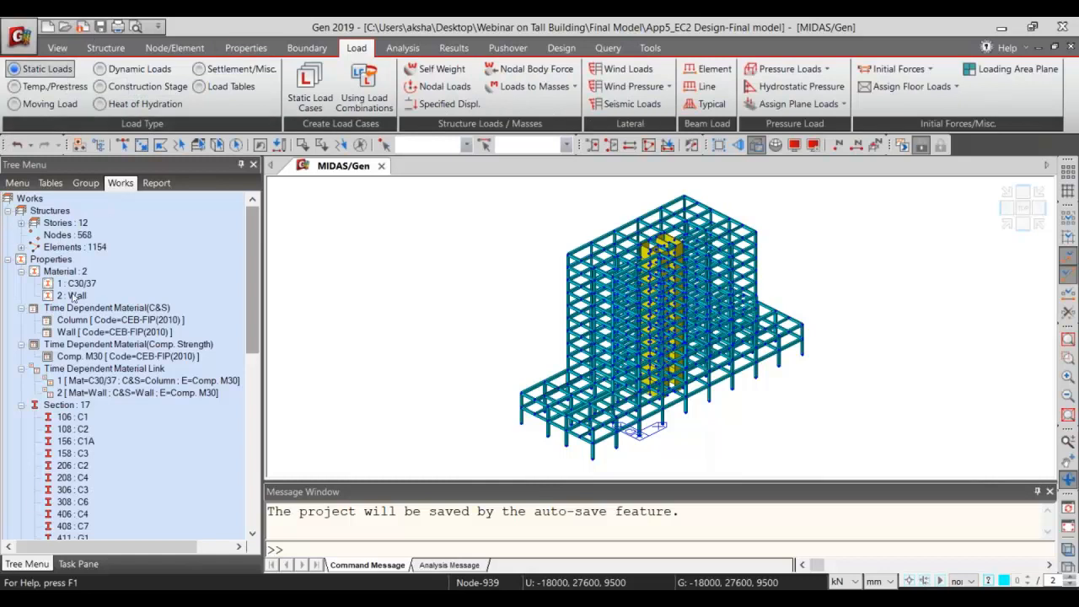
Highlight the elements that use material C30/37, followed by those that use material Wall.
click(65, 224)
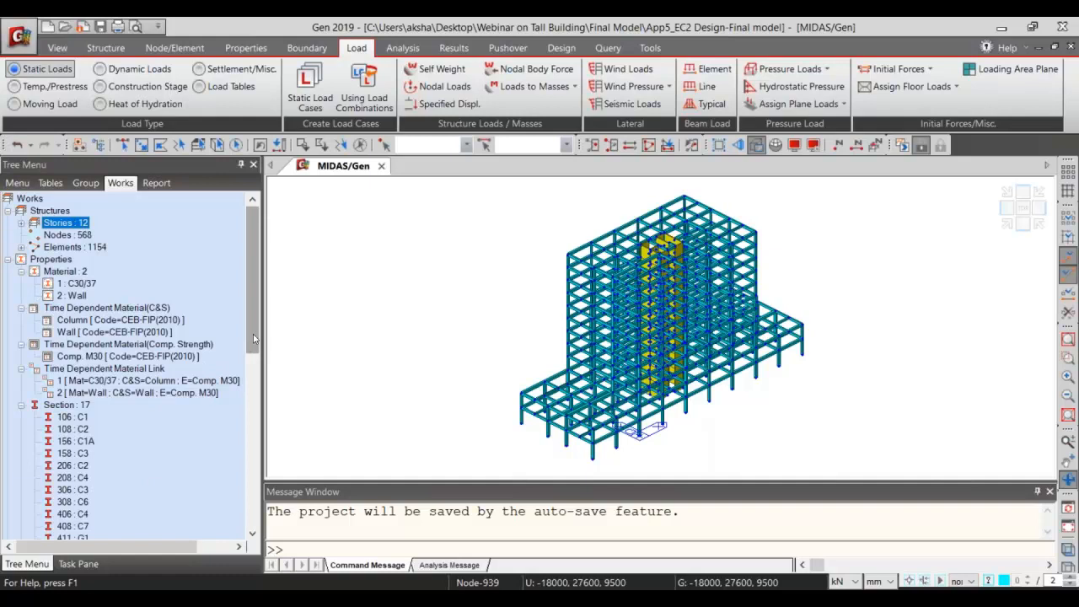
scroll(254, 334, down, 2)
click(74, 236)
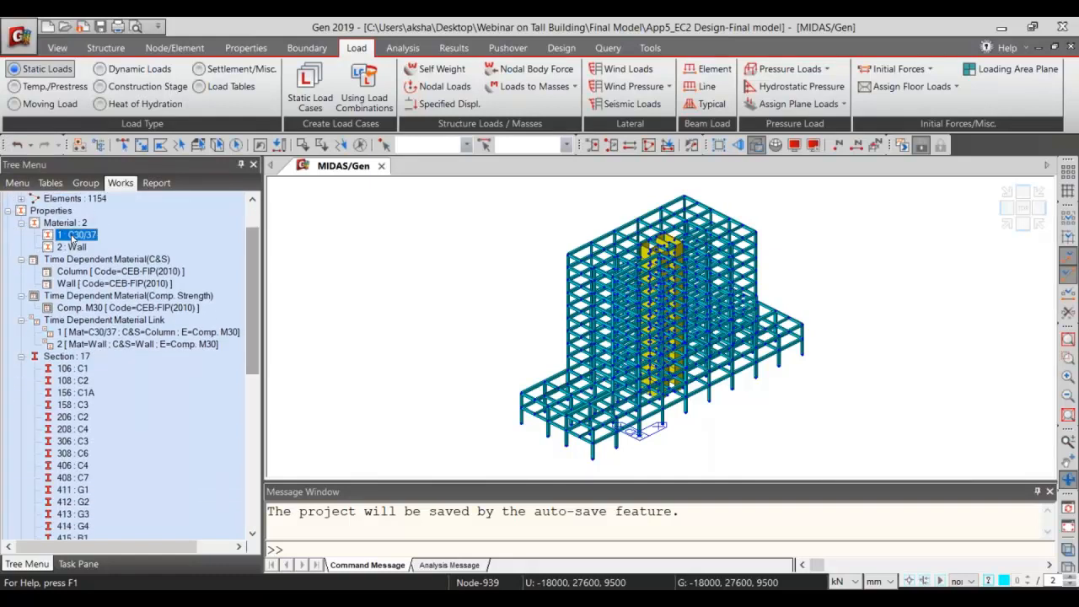
double_click(54, 239)
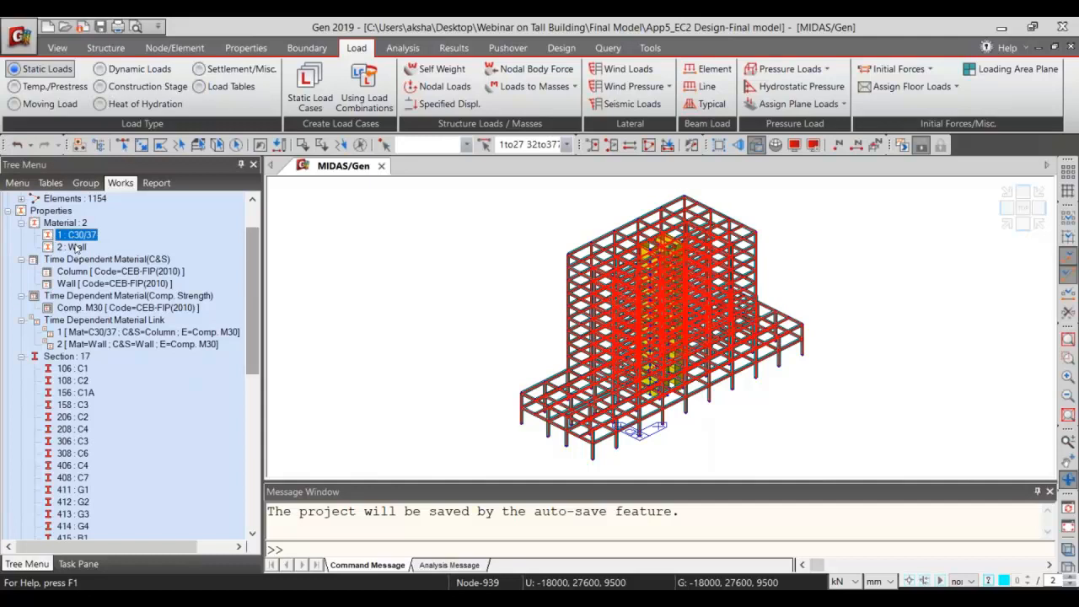
double_click(74, 246)
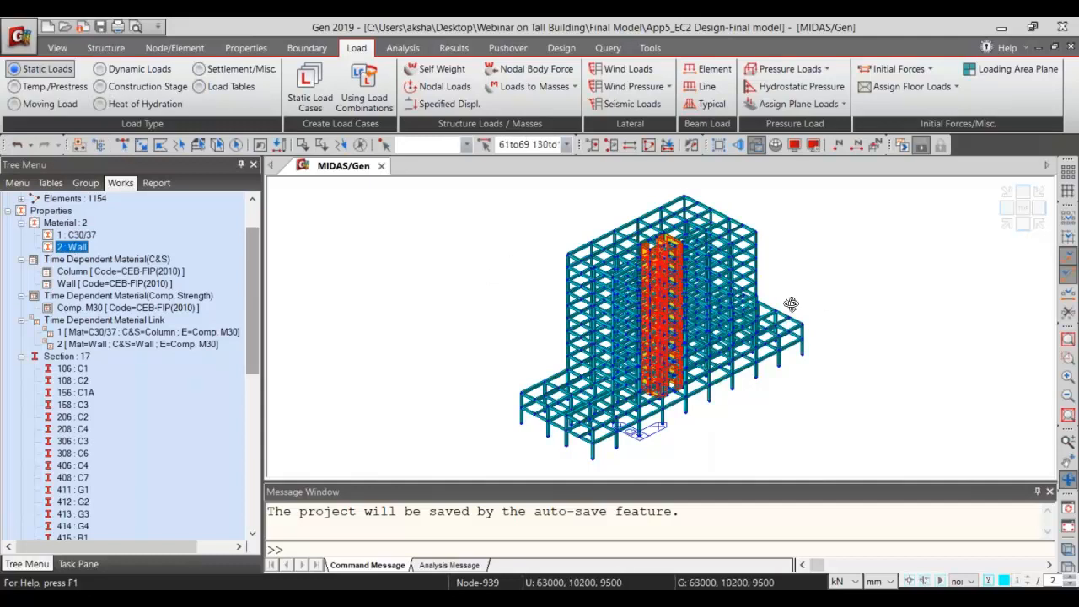
Check the selected wall core in top view and return to the isometric view.
click(1024, 209)
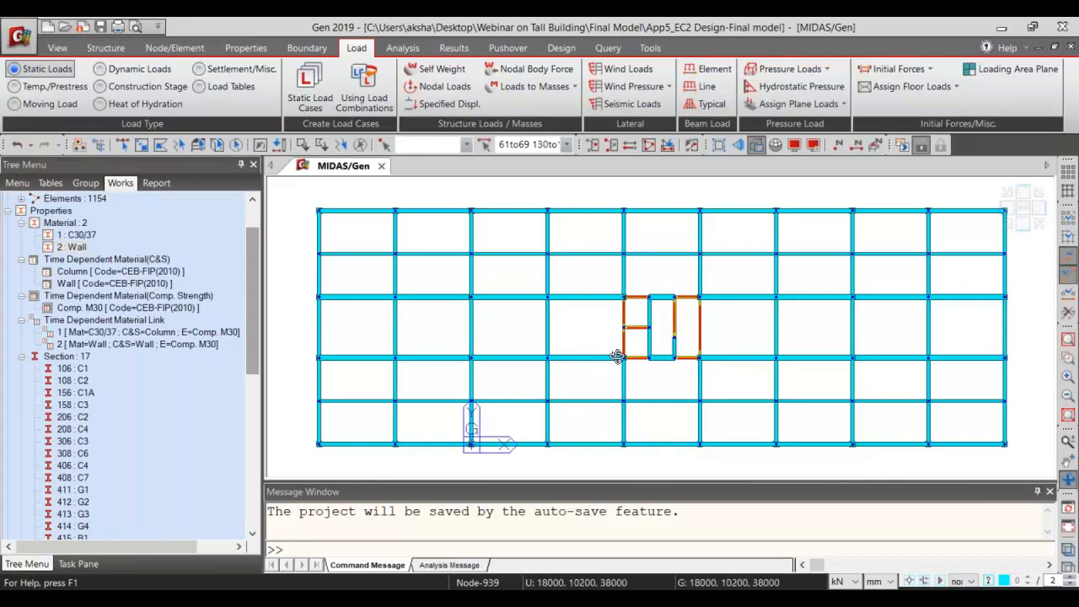
click(1068, 238)
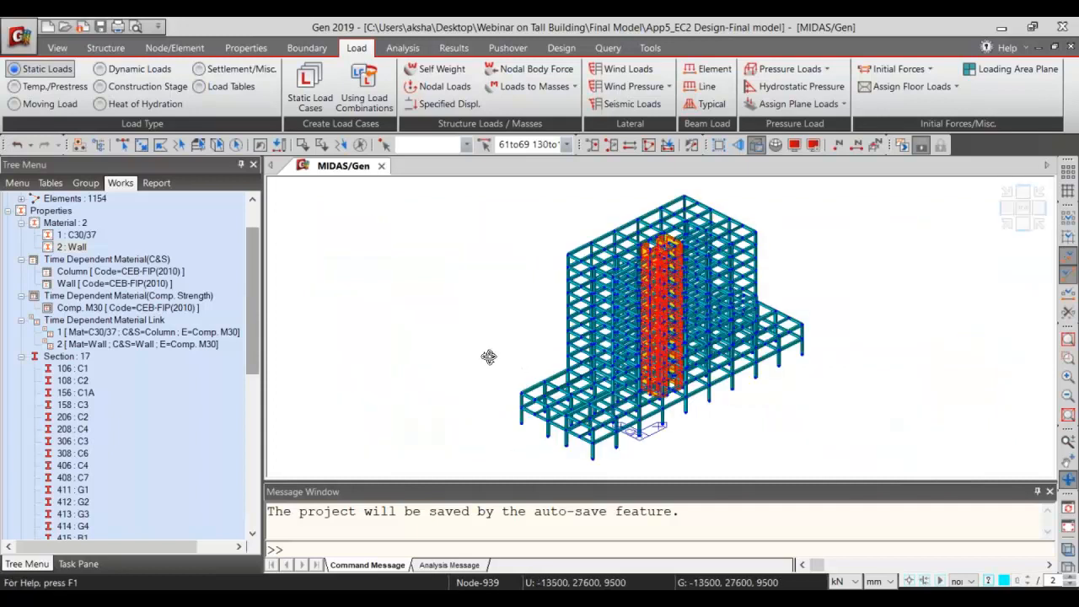
drag(250, 307, 251, 317)
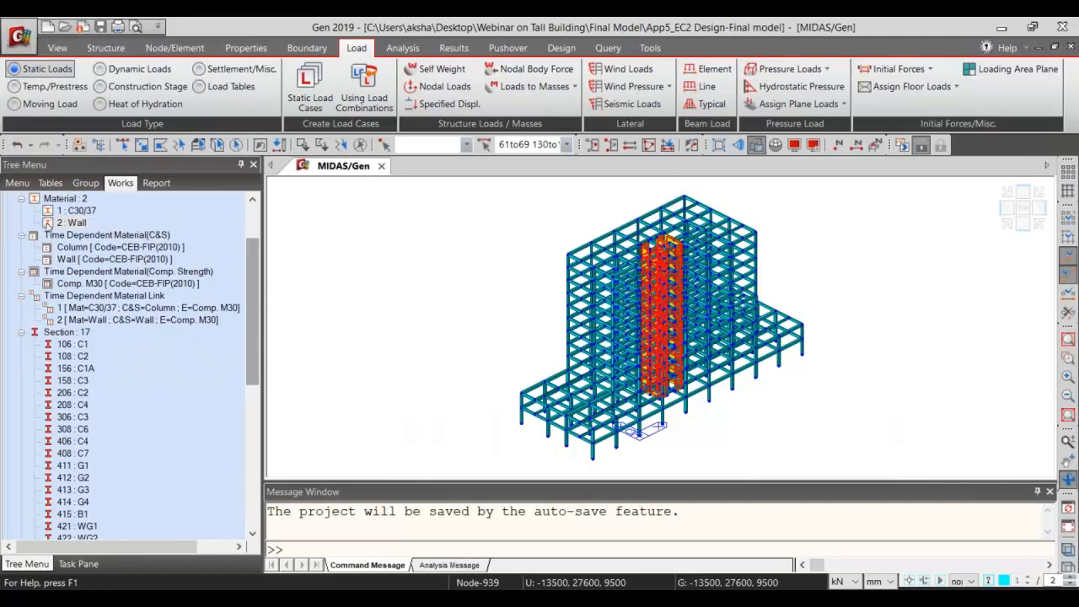
click(264, 49)
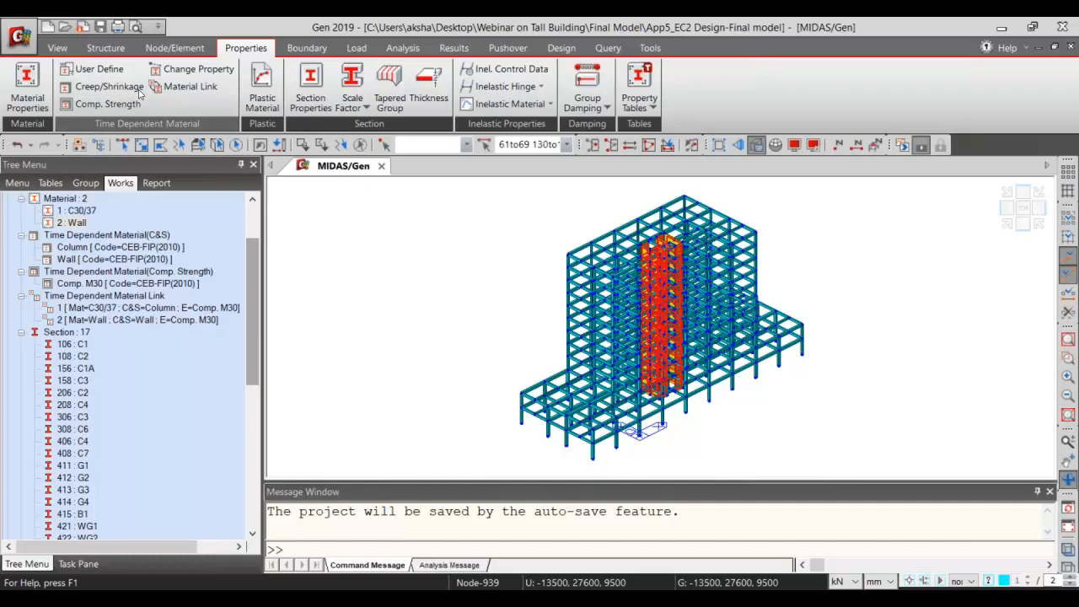
click(108, 87)
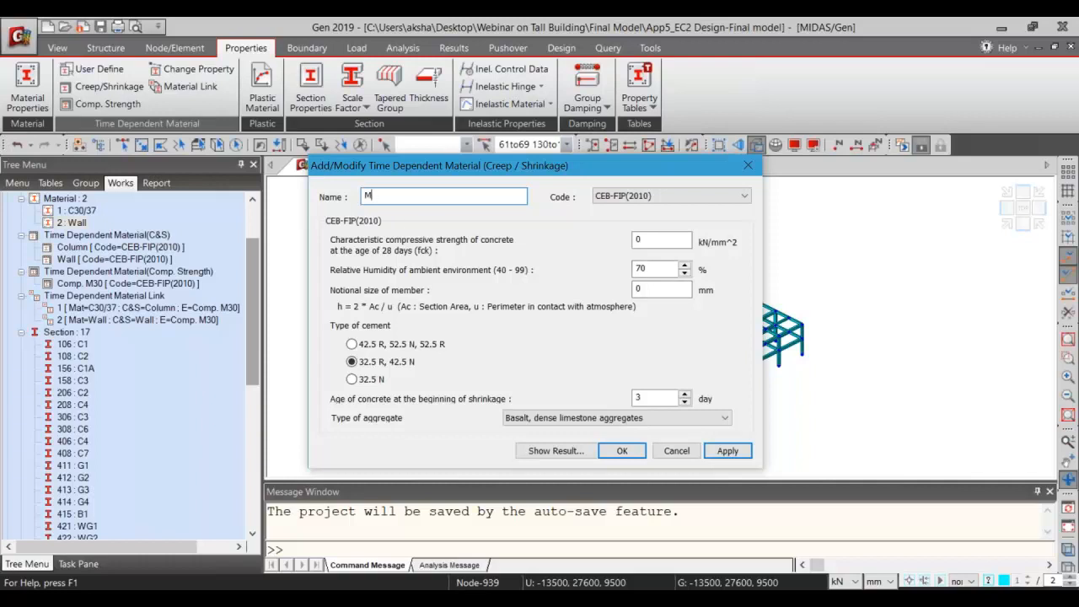
text(30)
click(710, 200)
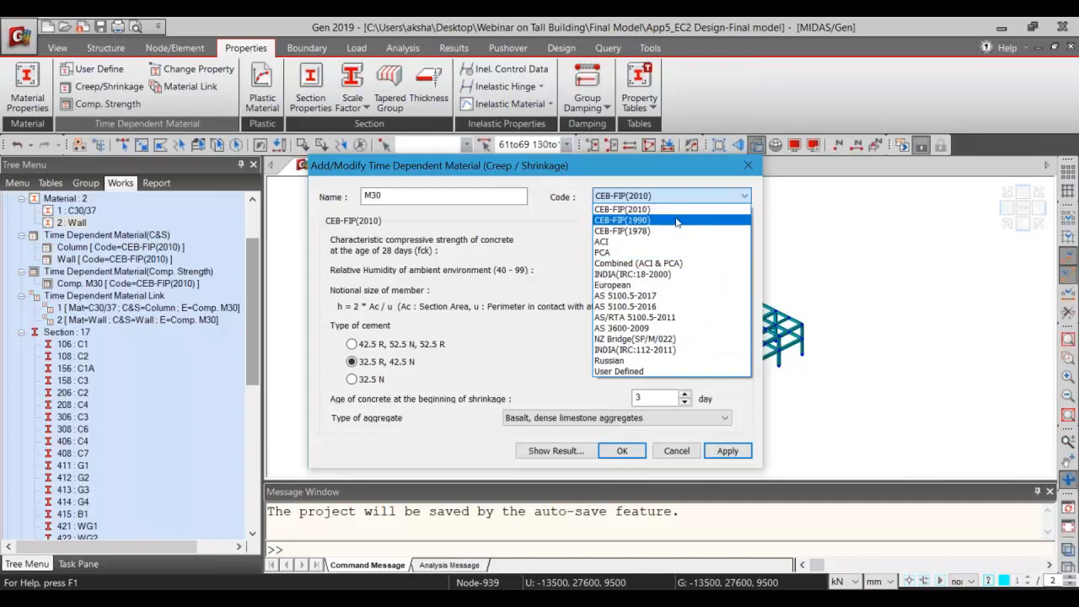
click(641, 209)
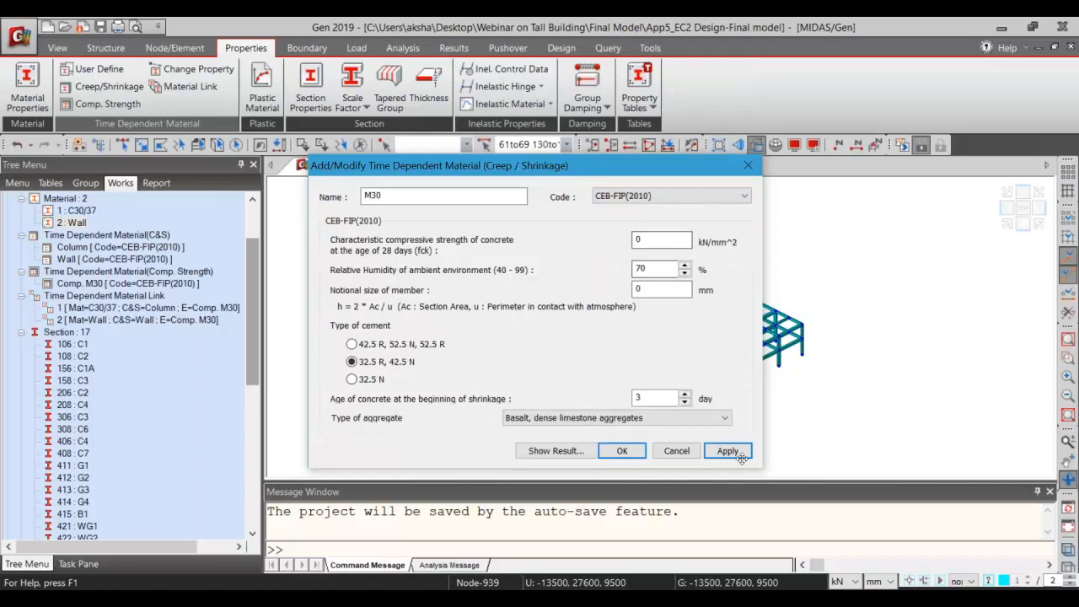
click(681, 451)
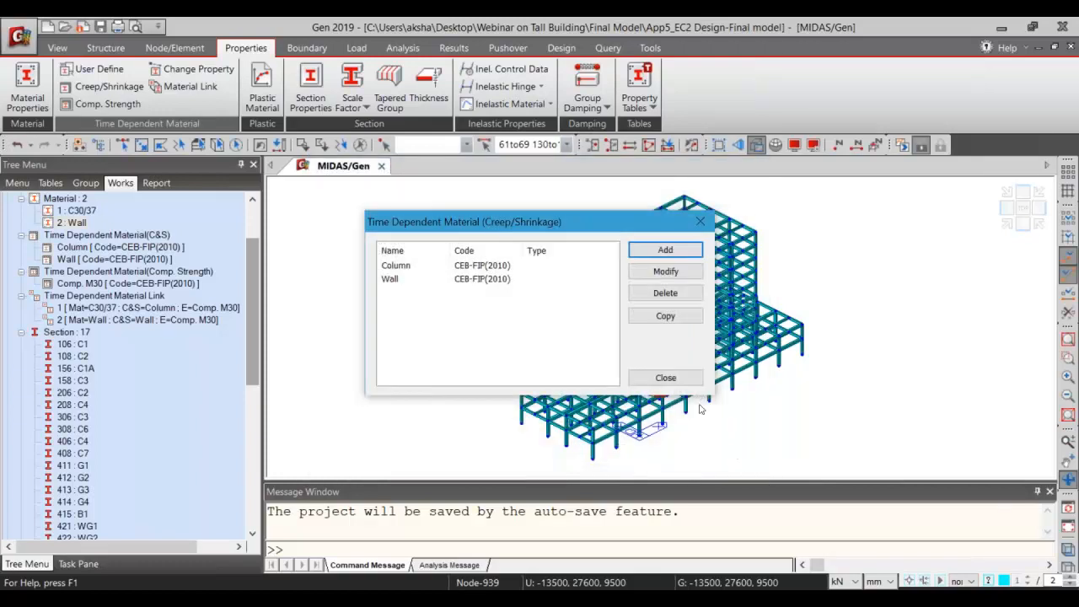
click(665, 378)
Change the length unit to m and start a new creep/shrinkage time dependent material named M35.
click(879, 582)
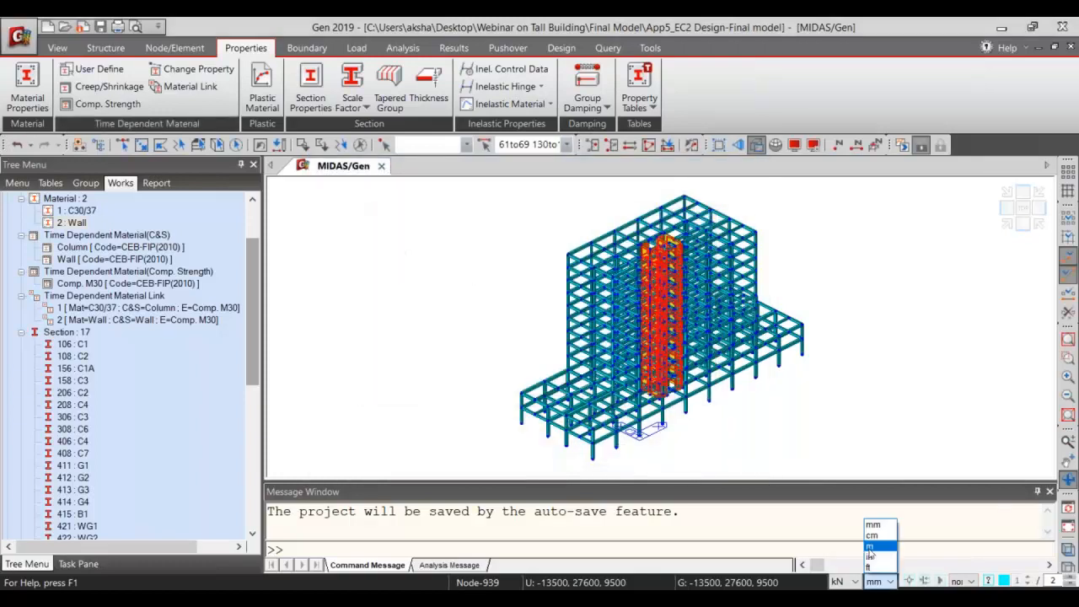
click(876, 546)
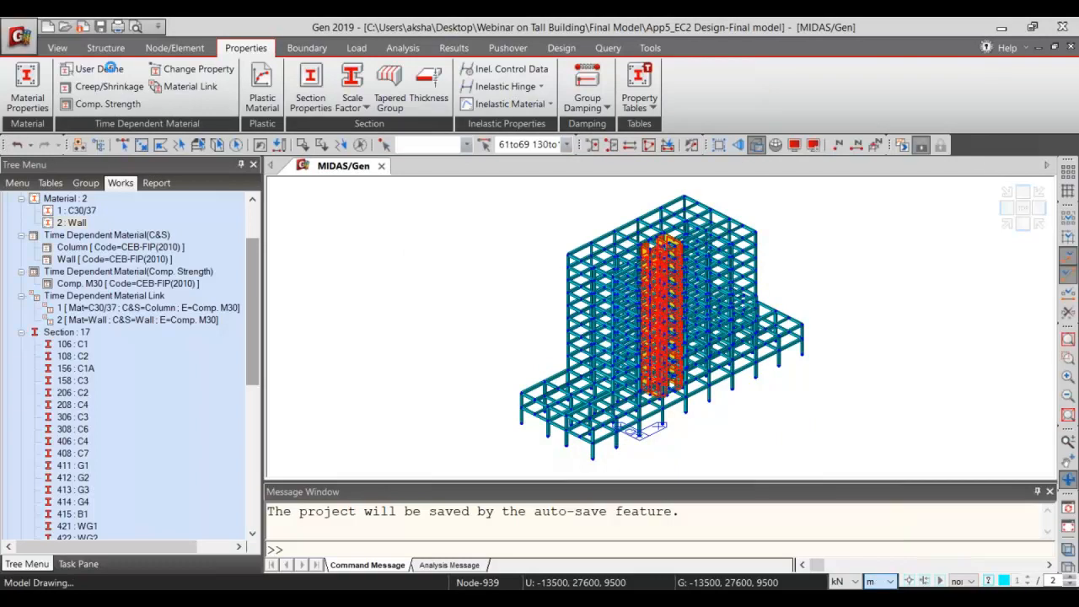
click(101, 85)
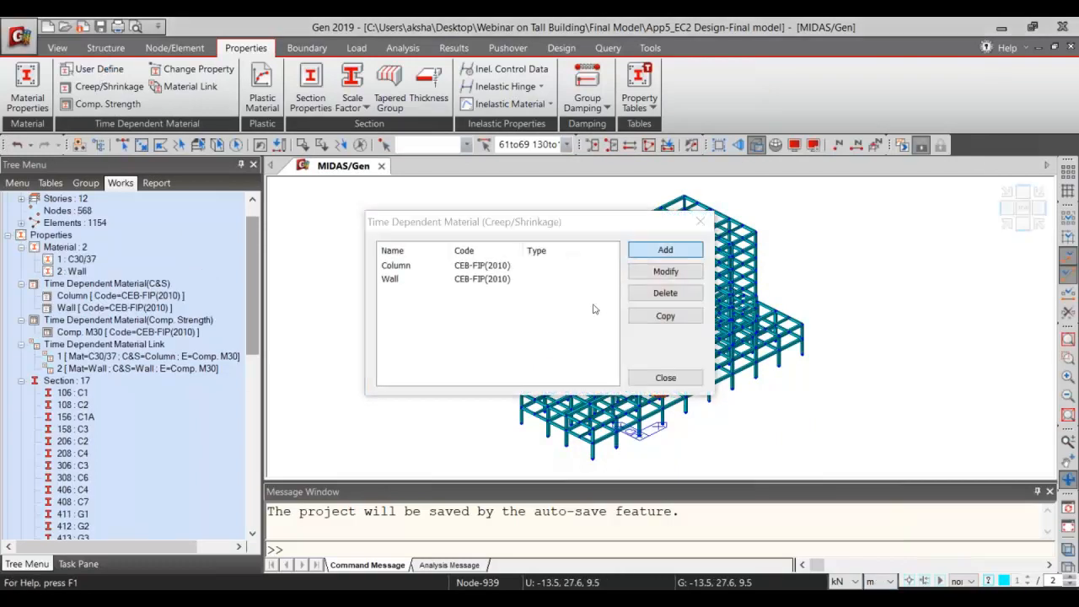
click(665, 249)
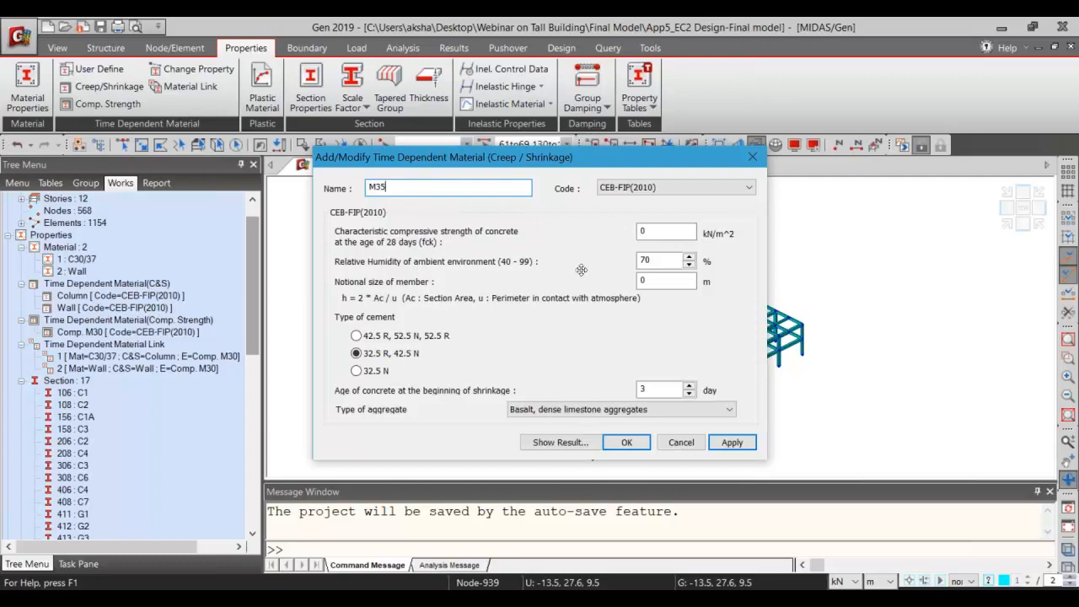
Set M35's 28-day characteristic compressive strength to 35000 kN/m^2 and its notional member size to 1 m.
click(666, 231)
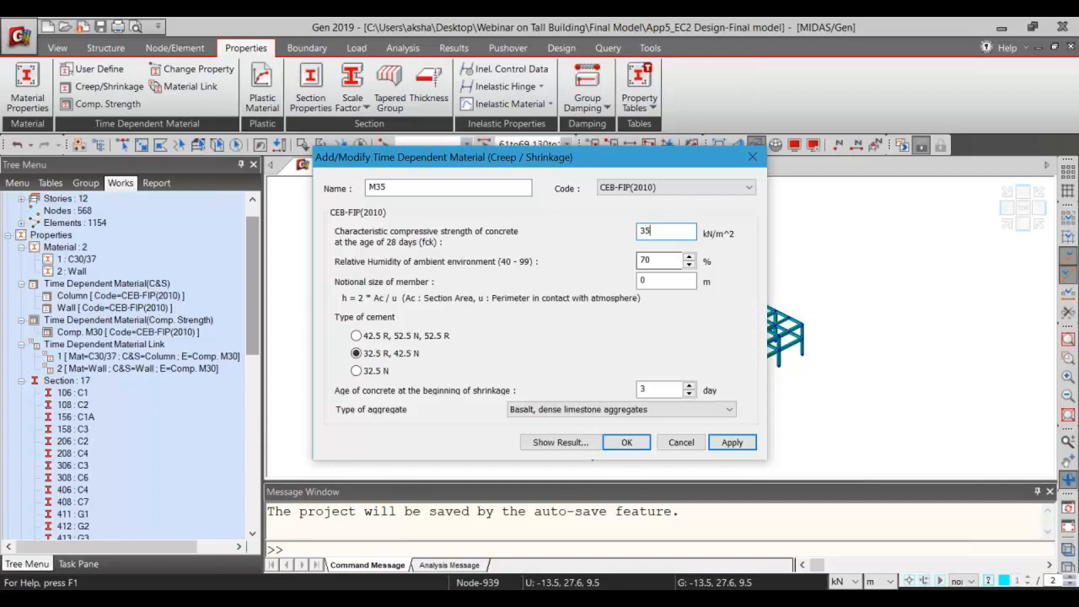
text(35000)
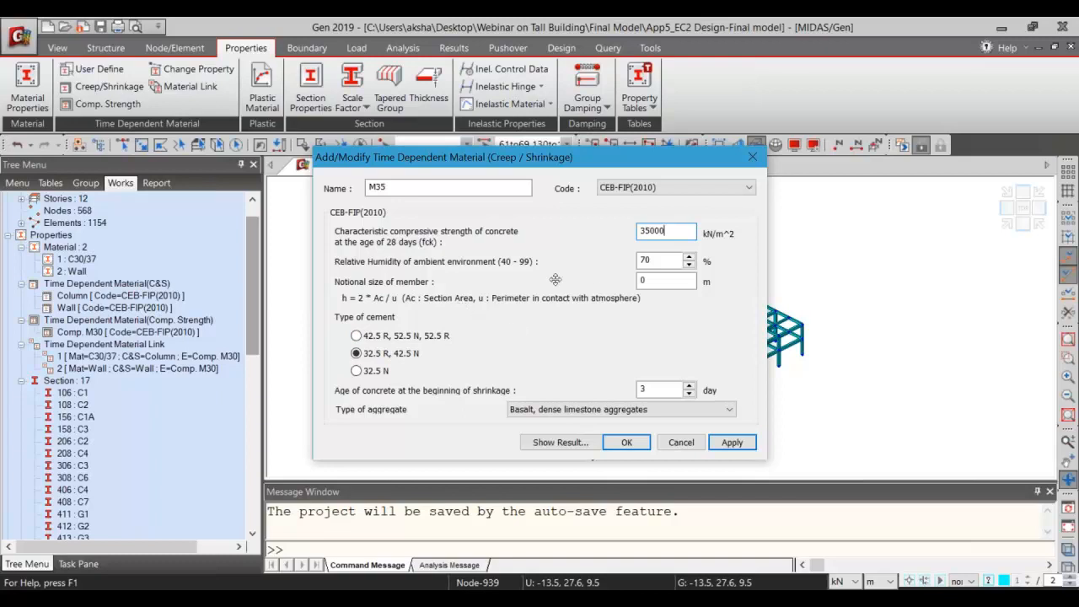
key(Tab)
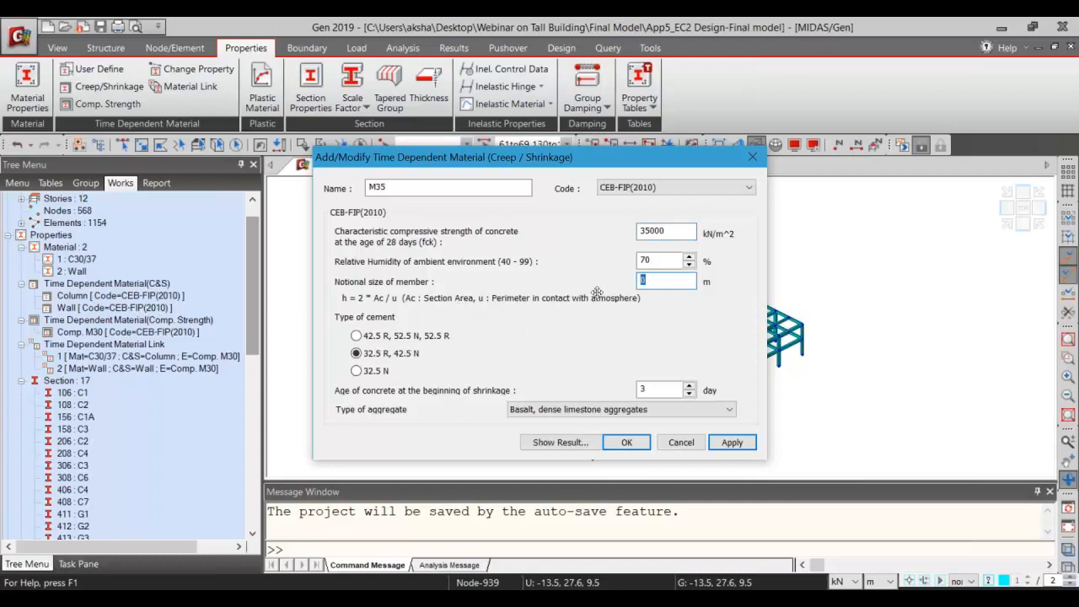
text(1)
Show M35's time dependent function and examine the creep coefficient values through to the last time step.
click(557, 450)
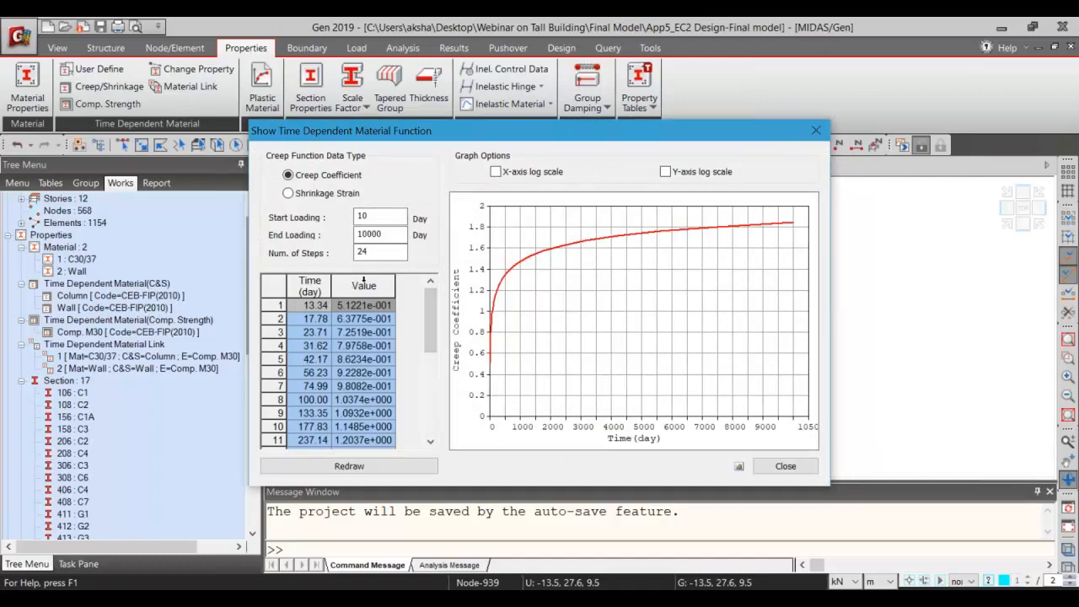
click(352, 287)
drag(433, 329, 432, 413)
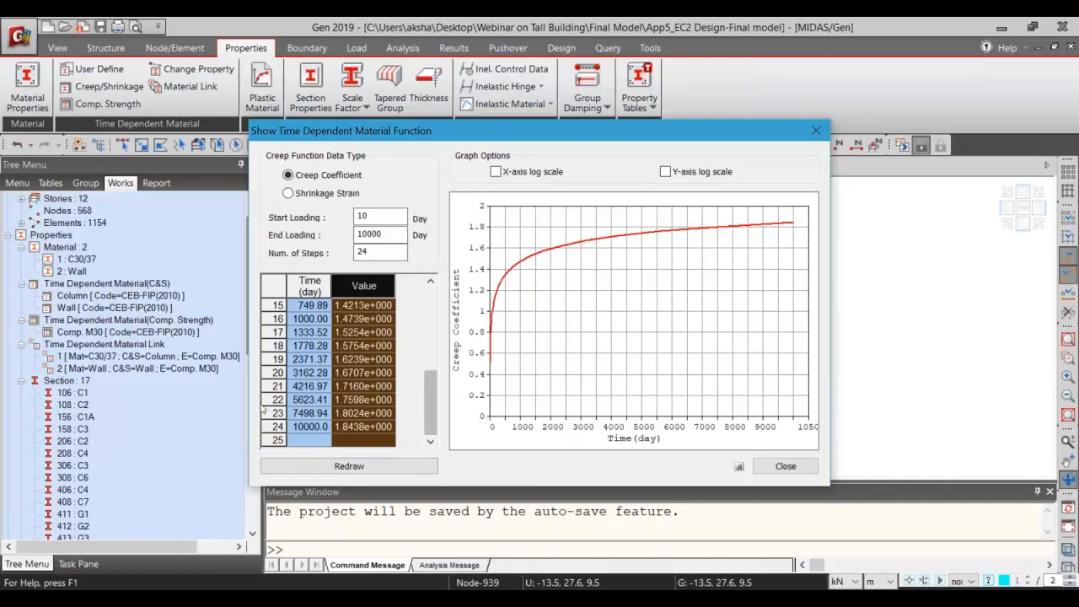
Examine M35's shrinkage strain curve and values, then discard the creep/shrinkage material without saving it.
drag(430, 403, 413, 337)
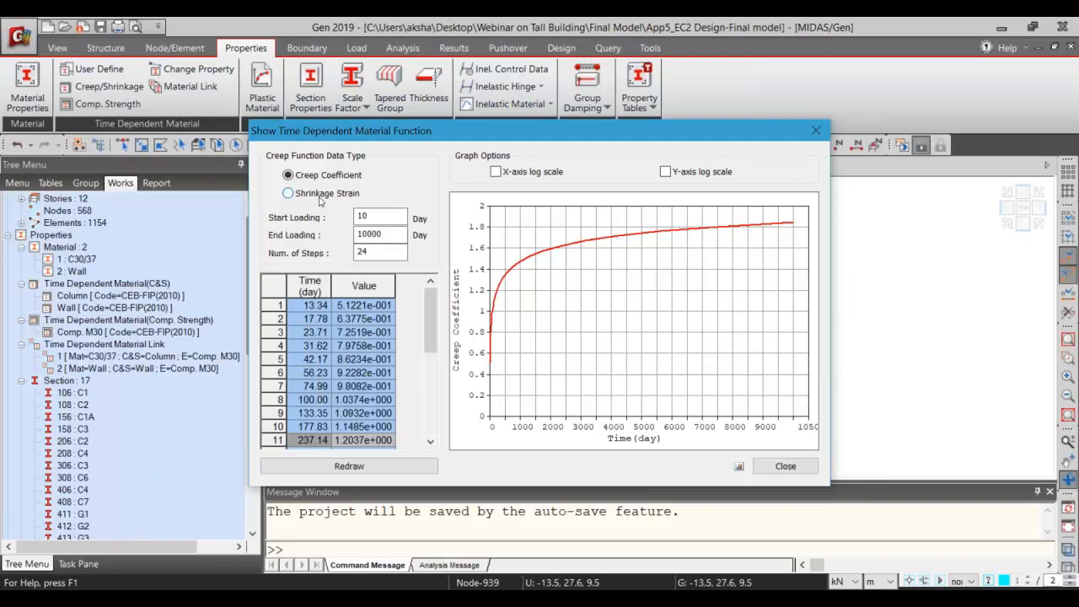
click(288, 193)
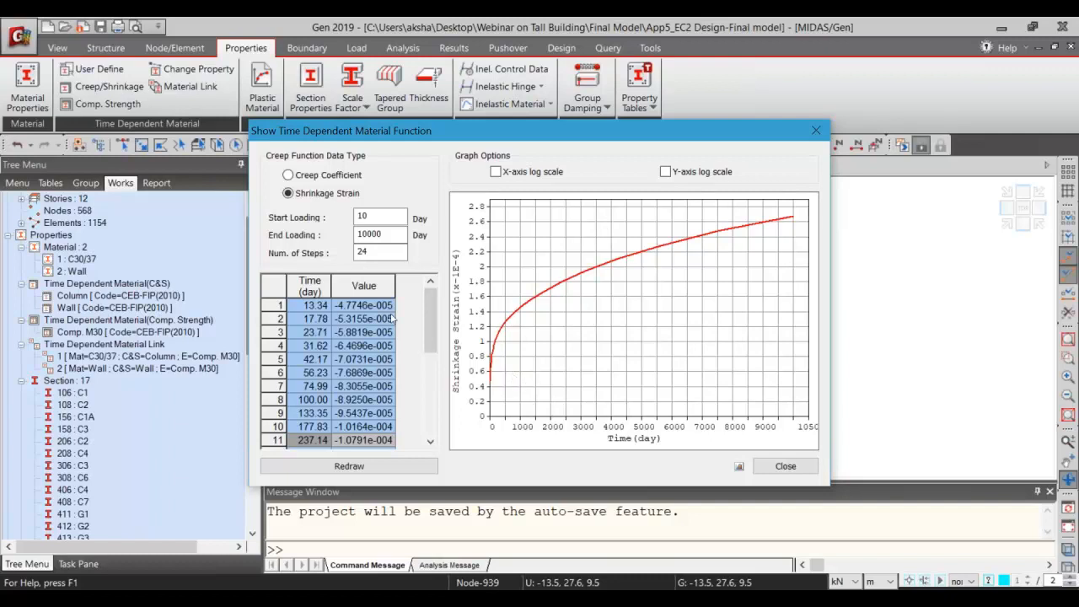
click(785, 466)
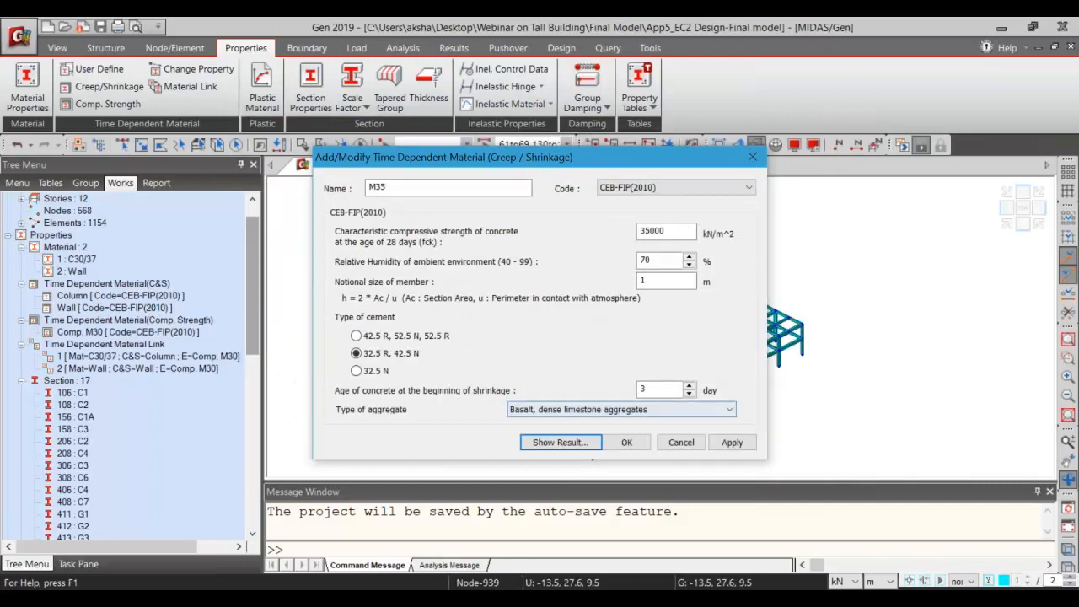
click(682, 442)
click(670, 387)
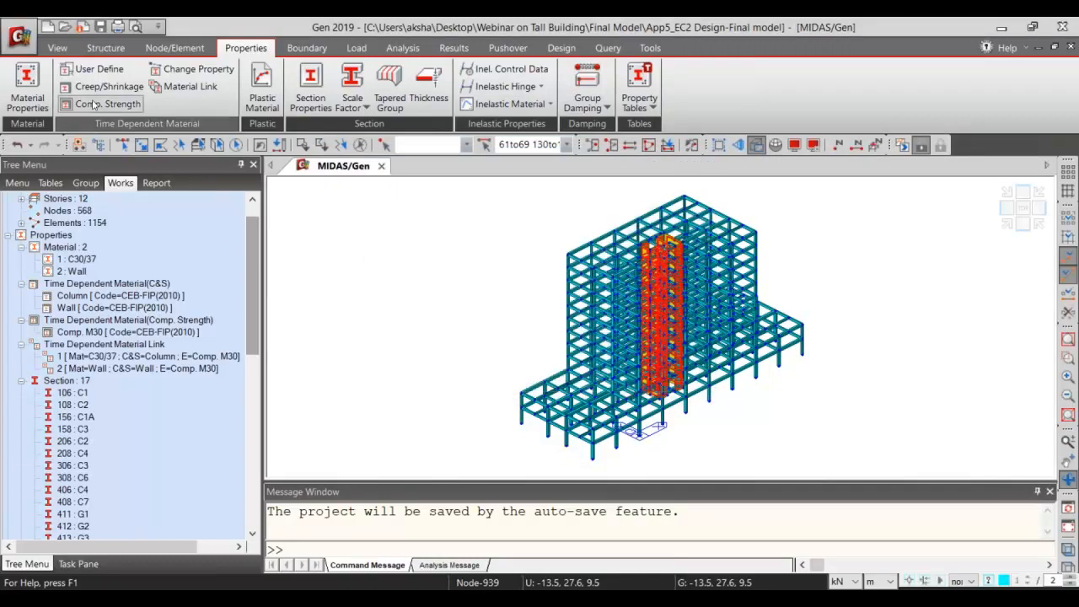
Start a new compressive strength time dependent material named M35 using the CEB-FIP(2010) code.
click(108, 103)
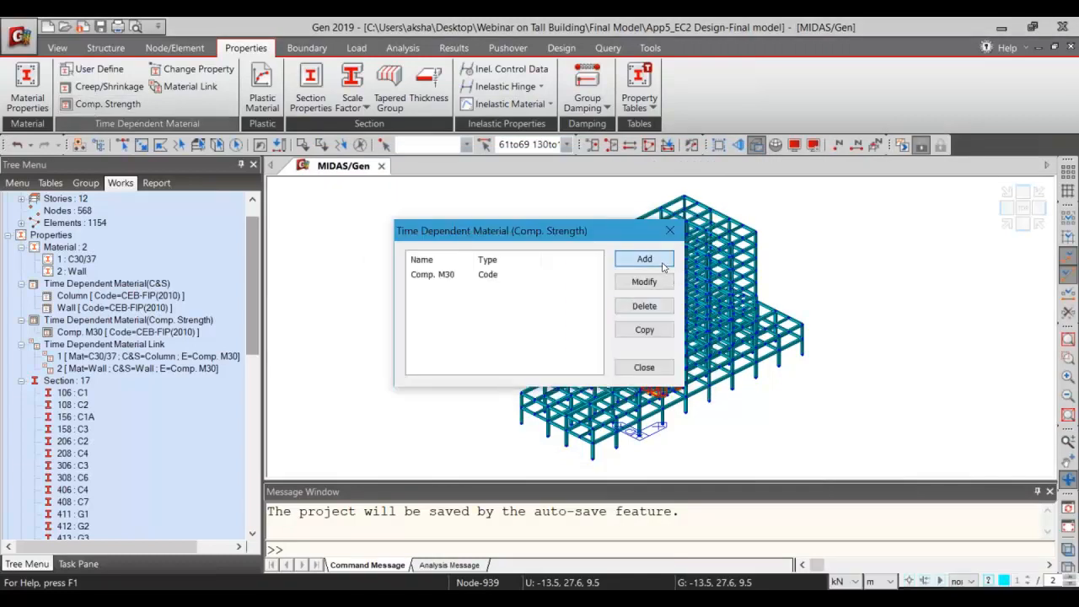
click(662, 265)
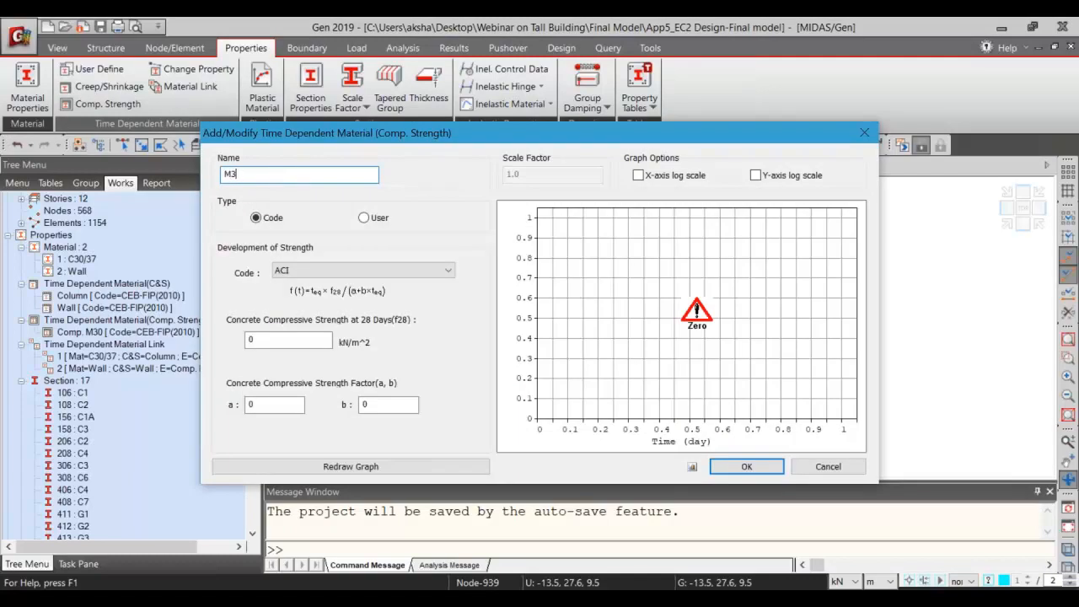
text(M35)
key(Tab)
key(shift+Tab)
click(342, 269)
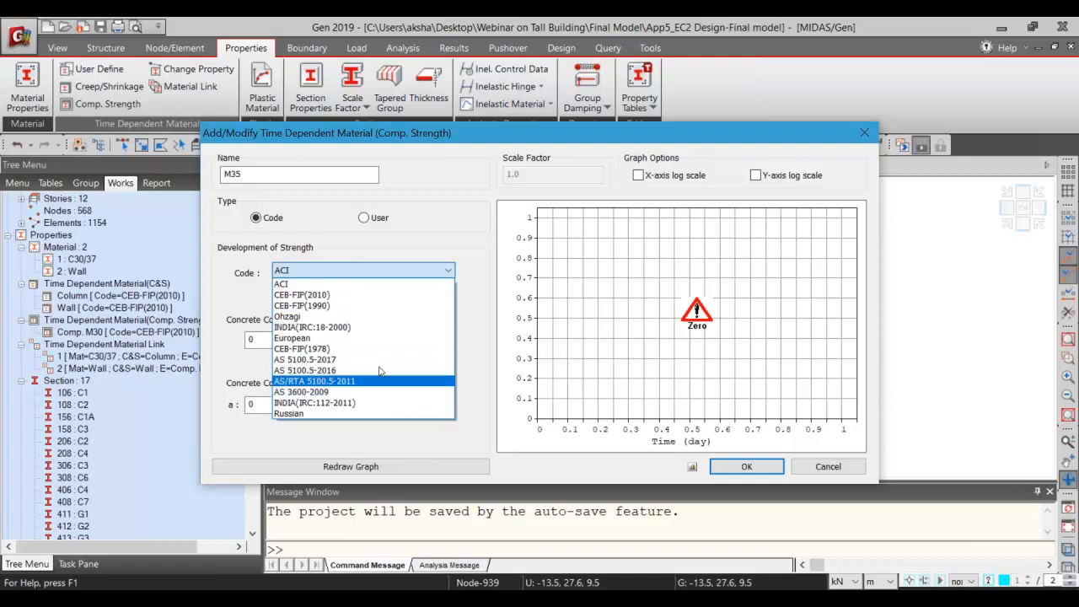
click(374, 295)
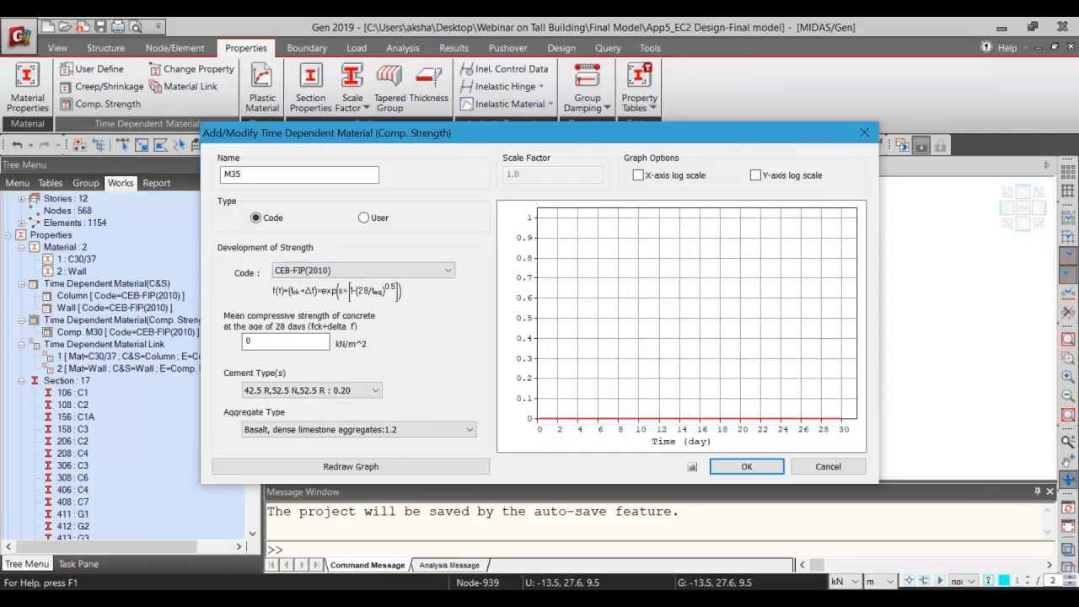
Set M35's mean 28-day compressive strength to 35000+10000 kN/m^2, redraw its strength graph, and discard the material.
drag(256, 341, 175, 341)
text(35000+10000)
click(450, 471)
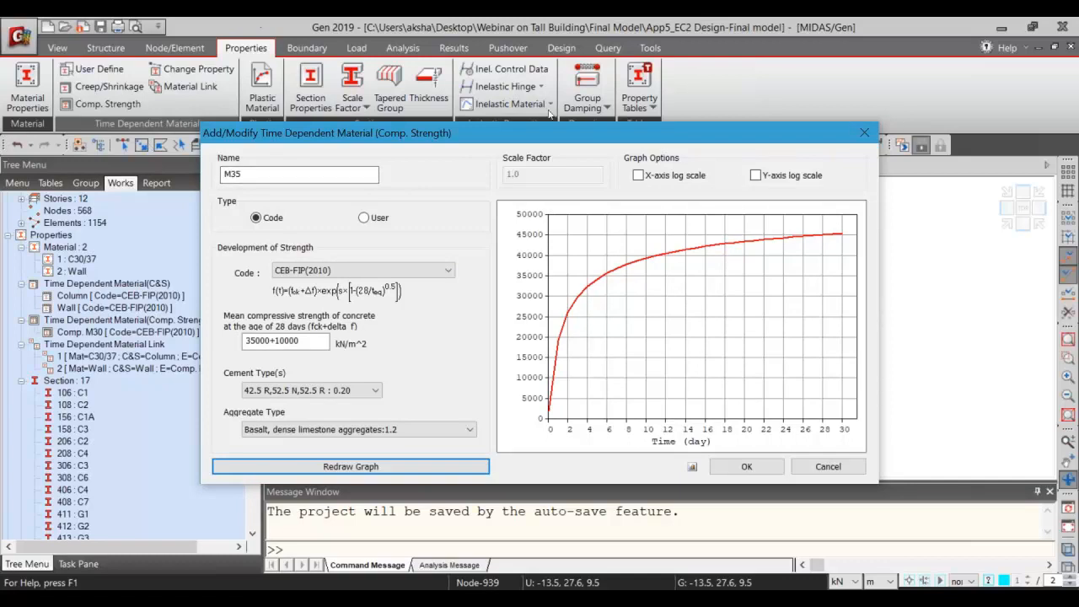
click(800, 472)
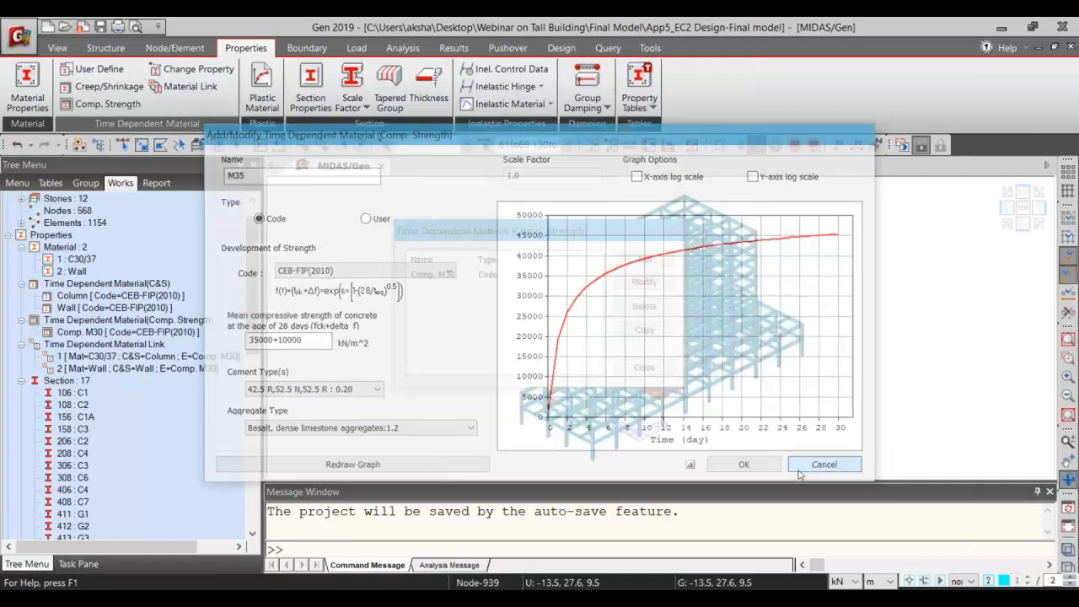
key(Escape)
Apply an auto-calculated notional size of member to all elements, using code CEB-FIP(1990) with factor a of 0.5.
click(82, 358)
click(101, 322)
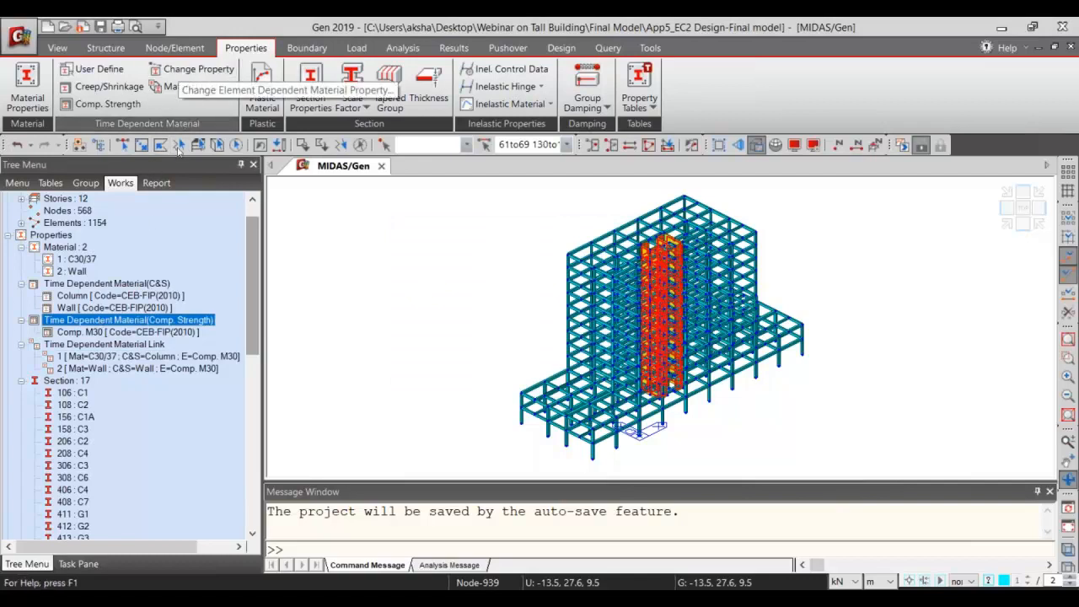
double_click(80, 383)
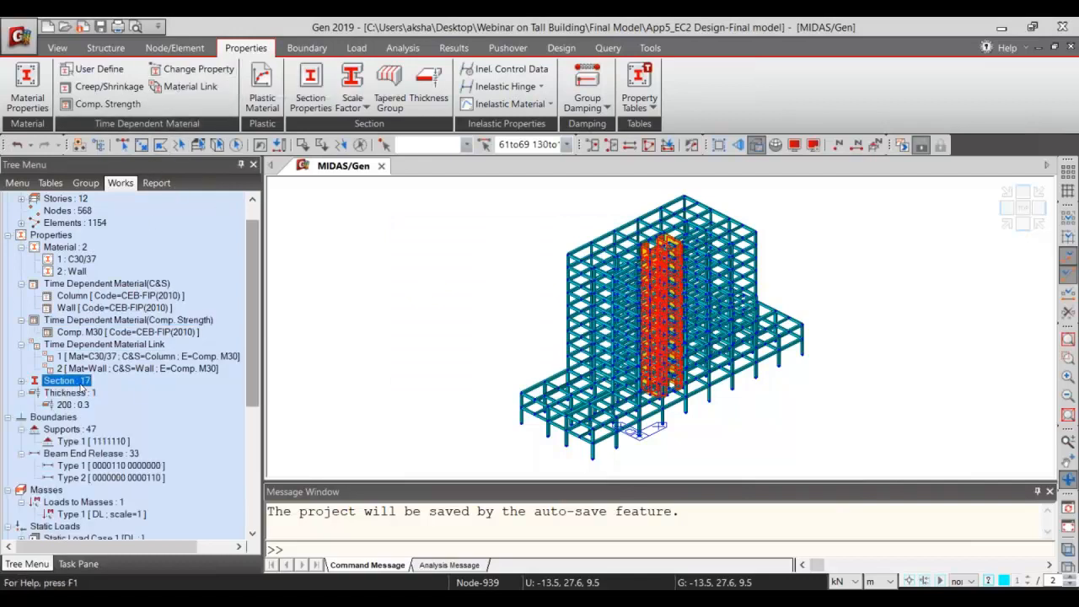
click(179, 78)
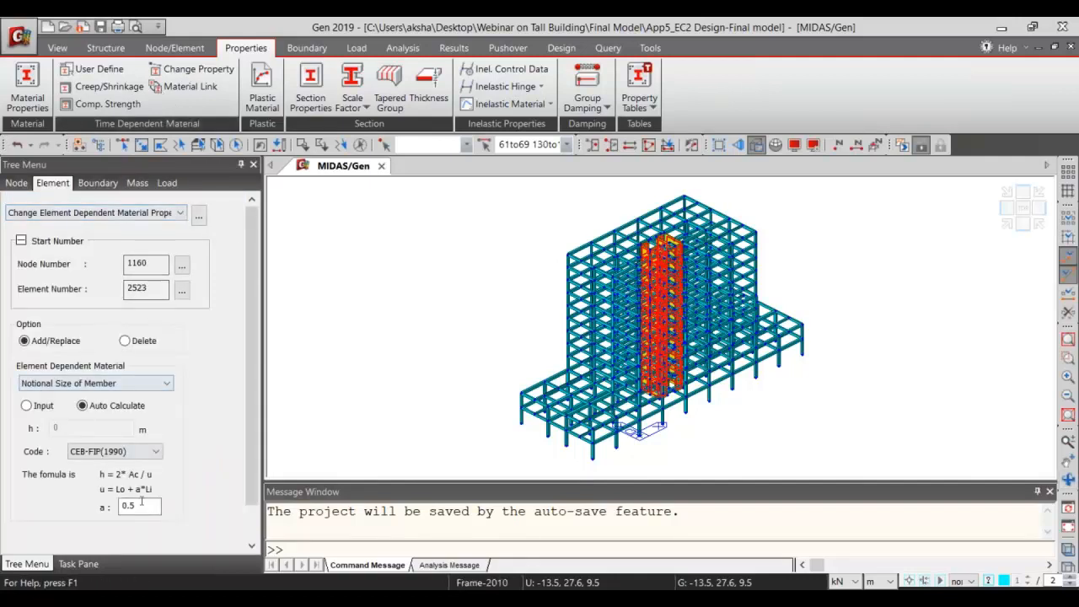
click(236, 145)
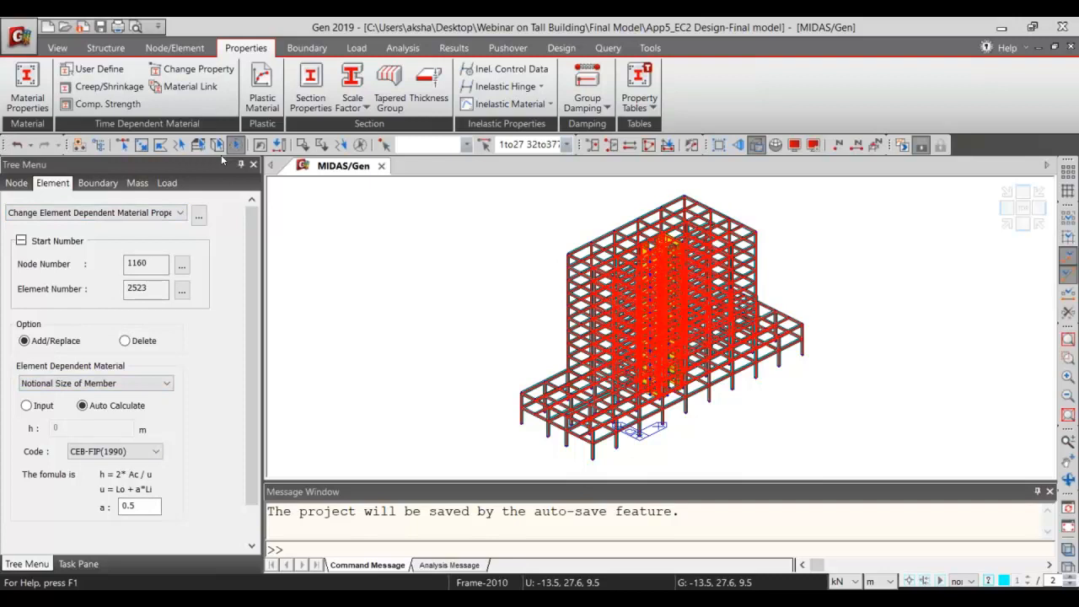
scroll(243, 468, down, 2)
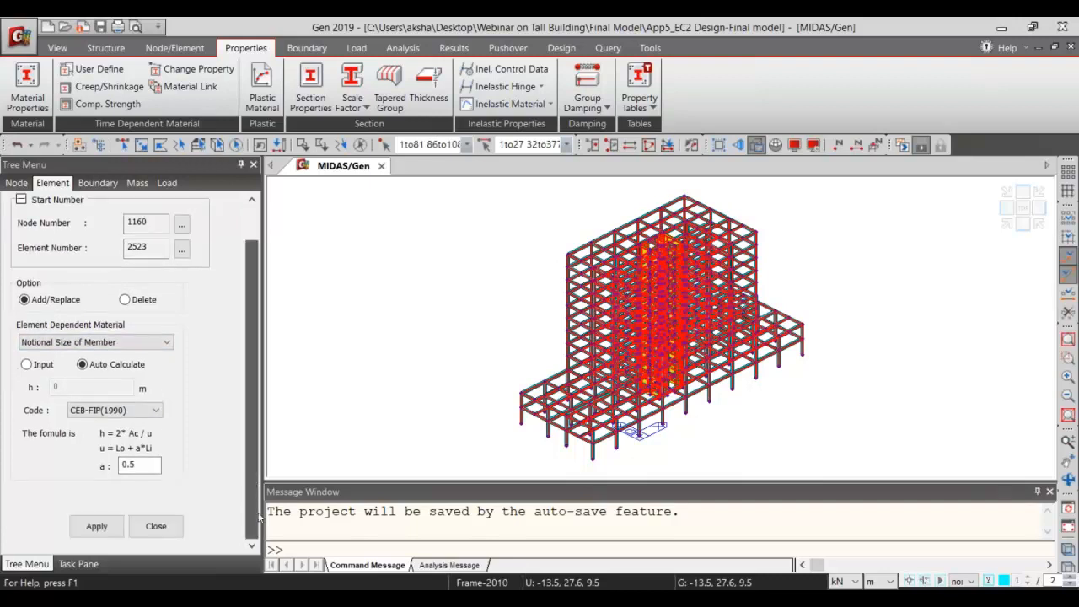
click(95, 528)
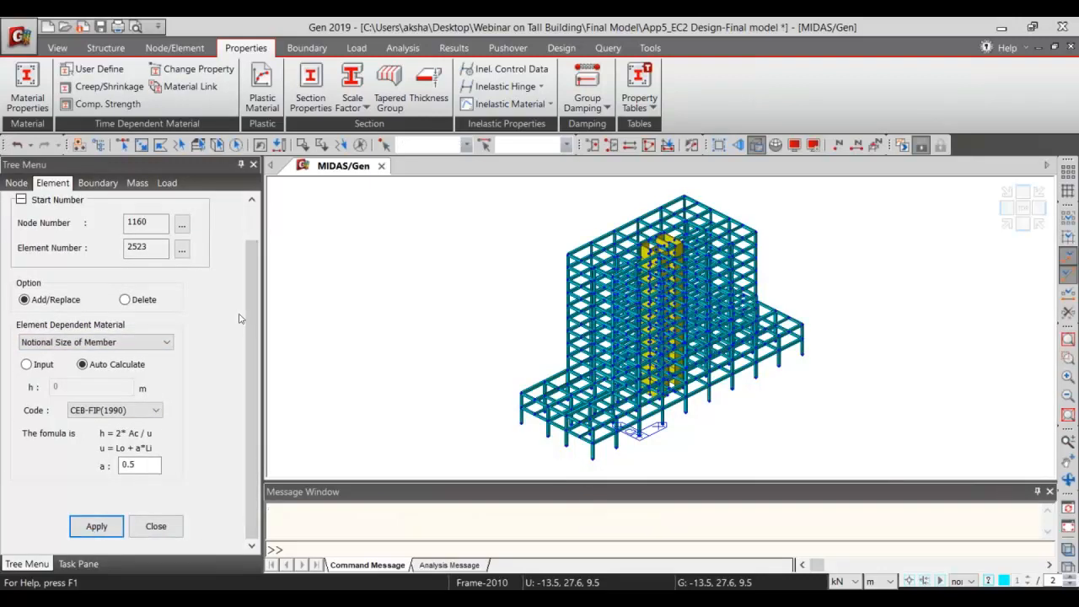
Review the notional size h values in the element dependent material property table and return to the model view.
scroll(200, 253, up, 2)
click(199, 218)
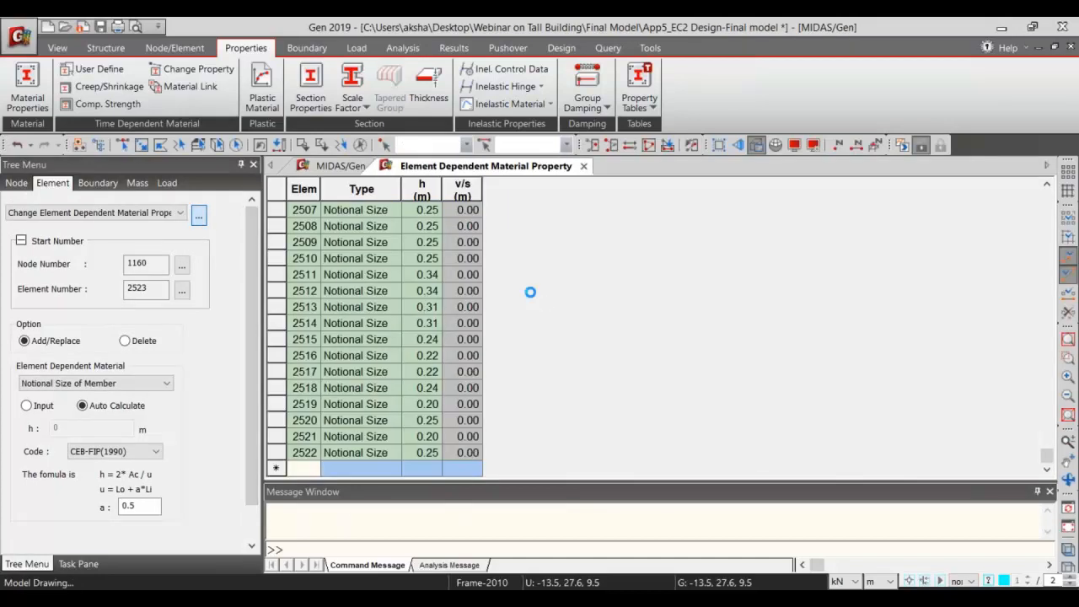
scroll(427, 308, up, 8)
click(393, 370)
scroll(421, 345, down, 1)
click(426, 338)
scroll(430, 320, up, 2)
click(422, 189)
scroll(457, 239, up, 1)
scroll(458, 240, up, 15)
scroll(456, 292, up, 12)
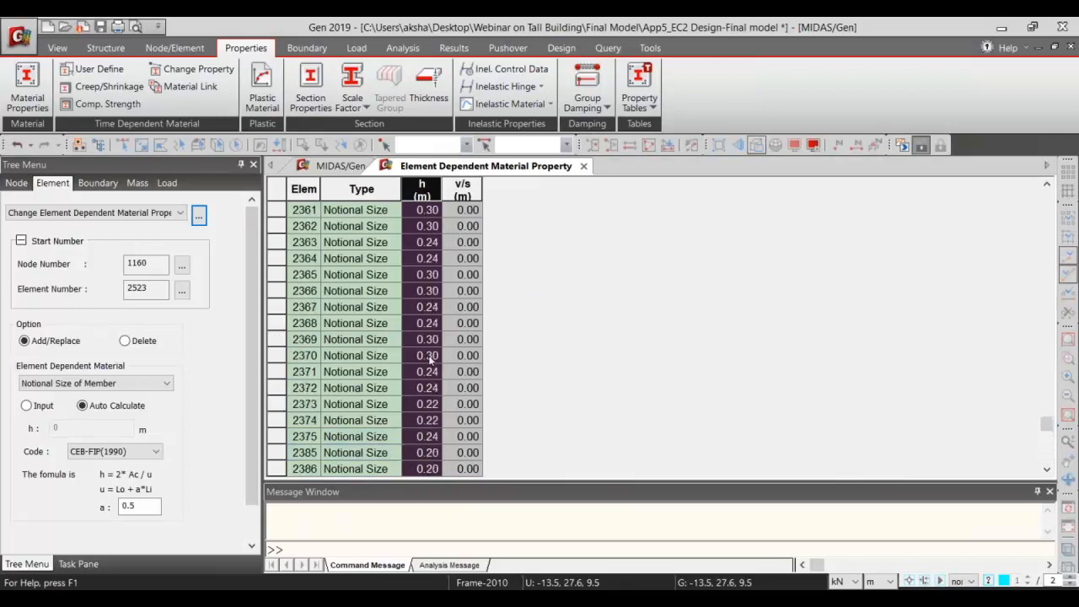
click(335, 166)
scroll(85, 427, down, 3)
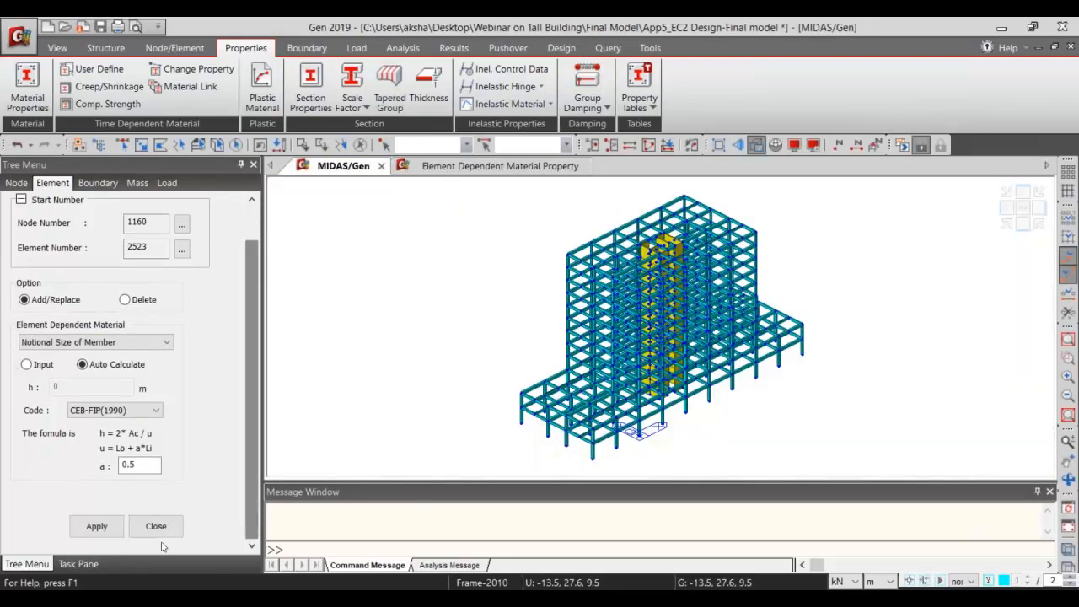
click(156, 525)
Expand the section list and go through several column, girder and beam sections to see where they are used.
click(84, 393)
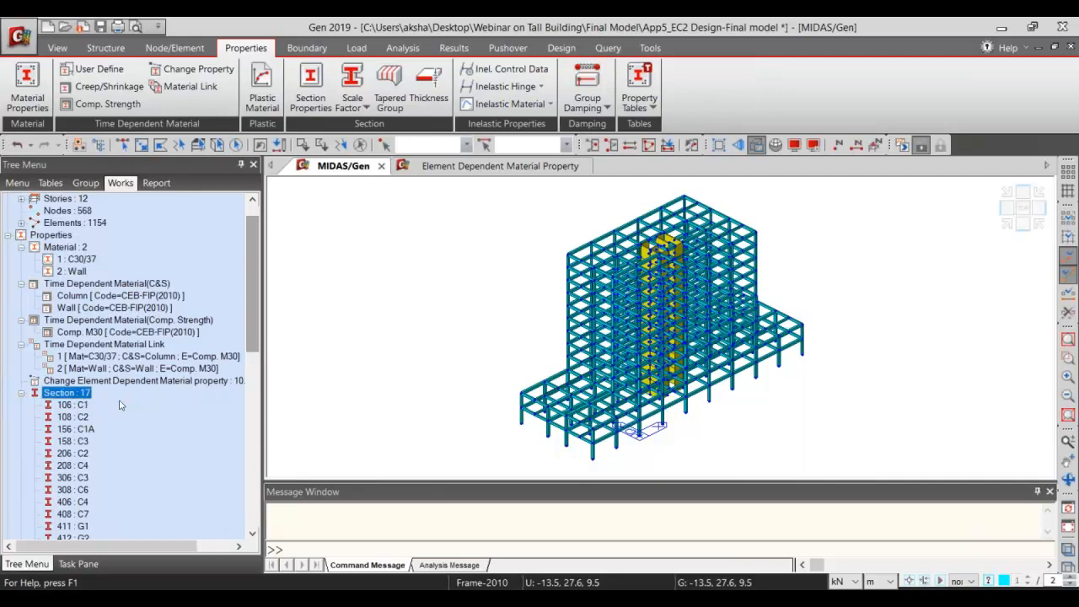
scroll(120, 405, down, 3)
click(82, 308)
click(76, 332)
click(74, 356)
click(72, 405)
click(73, 417)
click(74, 465)
click(80, 489)
Inspect the section data of column section 308 C6 and close it without changes.
scroll(87, 491, down, 1)
click(72, 380)
right_click(72, 380)
click(106, 570)
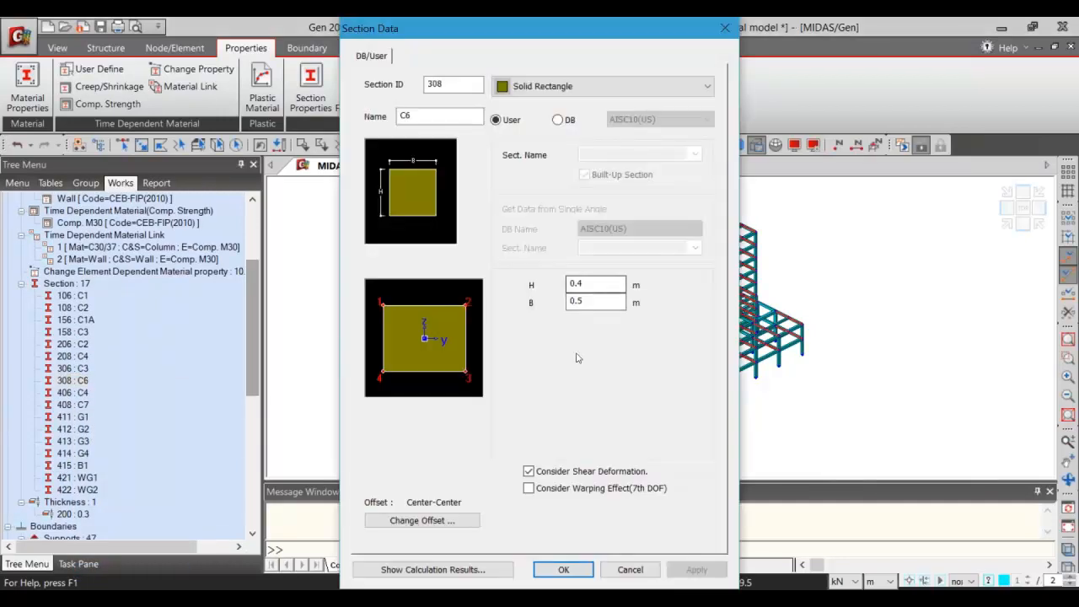
click(632, 570)
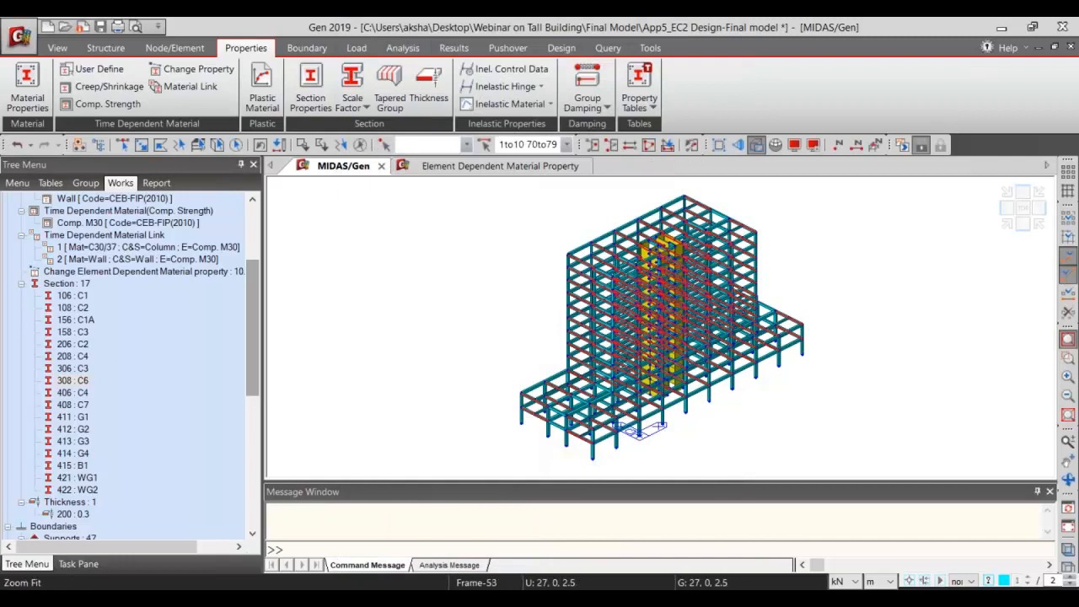
Examine the upper storeys up close, including the beams and columns around the wall core.
click(1068, 339)
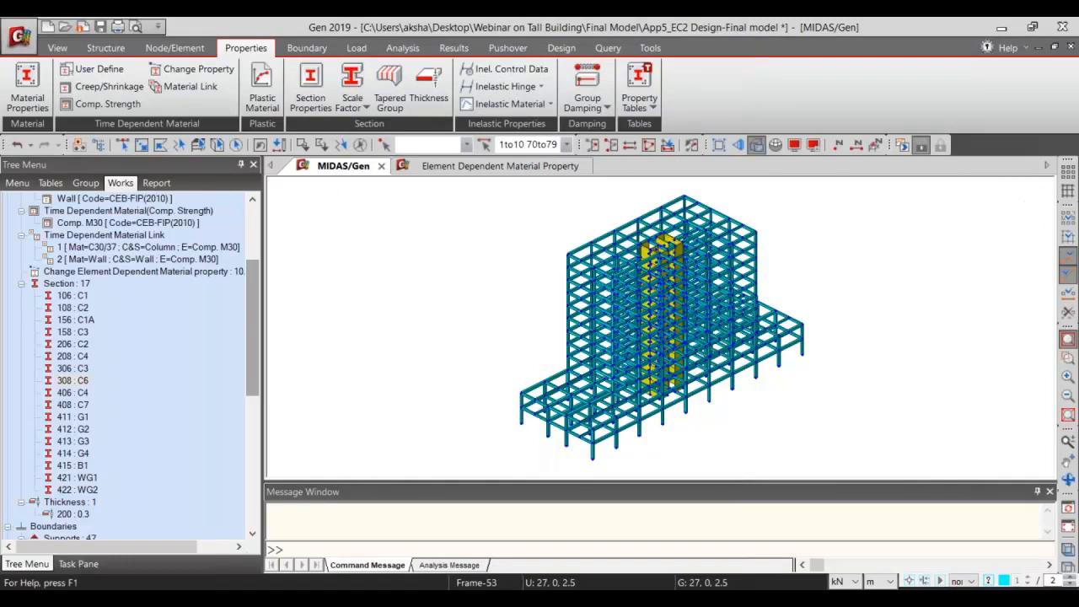
click(1068, 357)
mouse_move(411, 236)
mouse_down()
mouse_move(738, 305)
mouse_move(769, 323)
mouse_up()
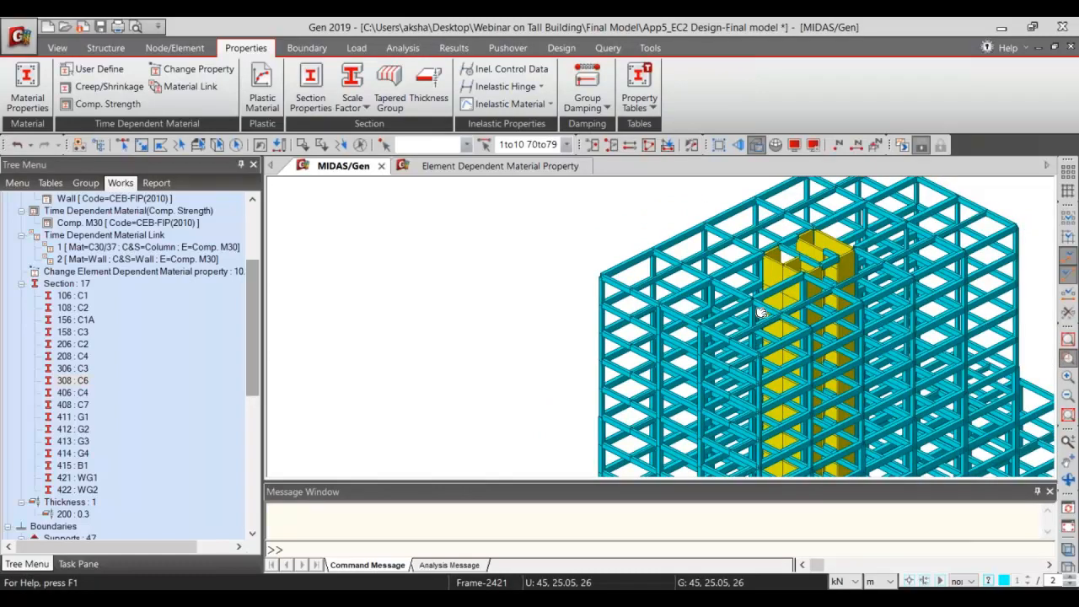
click(1068, 339)
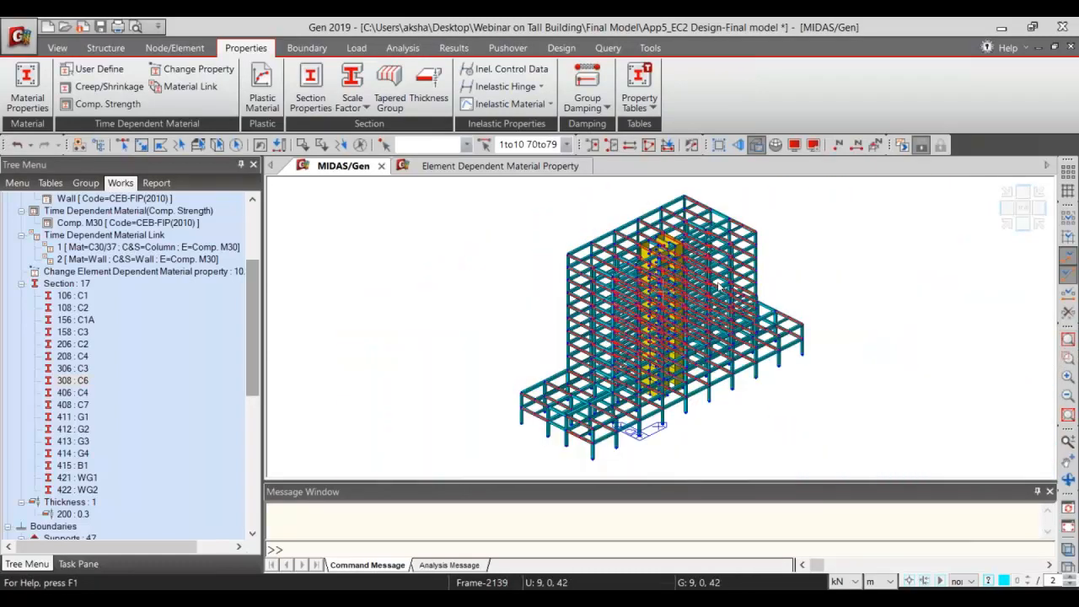
scroll(640, 331, up, 3)
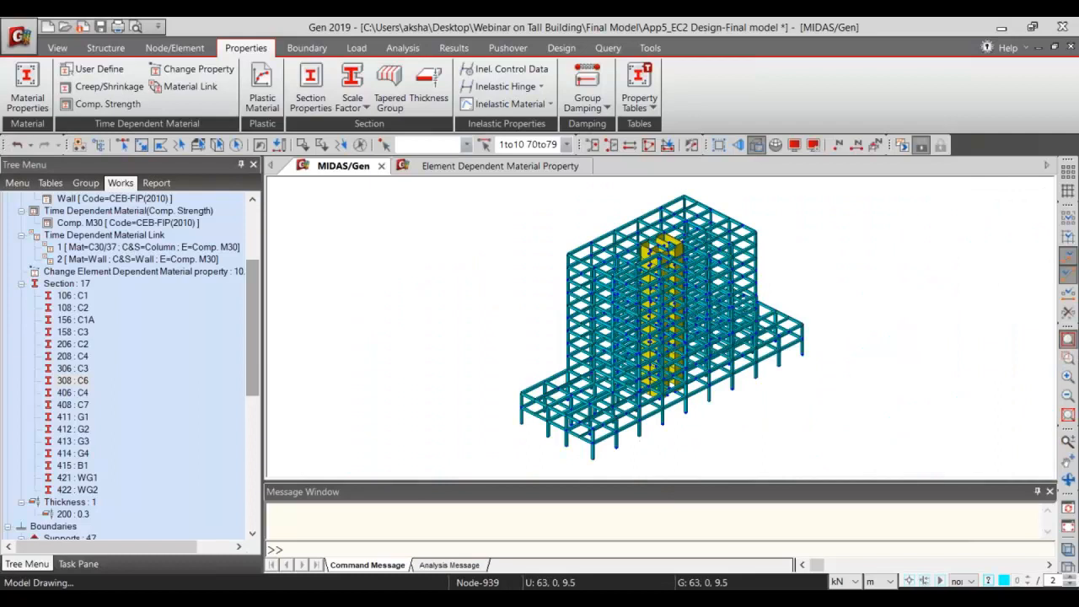
scroll(638, 328, up, 2)
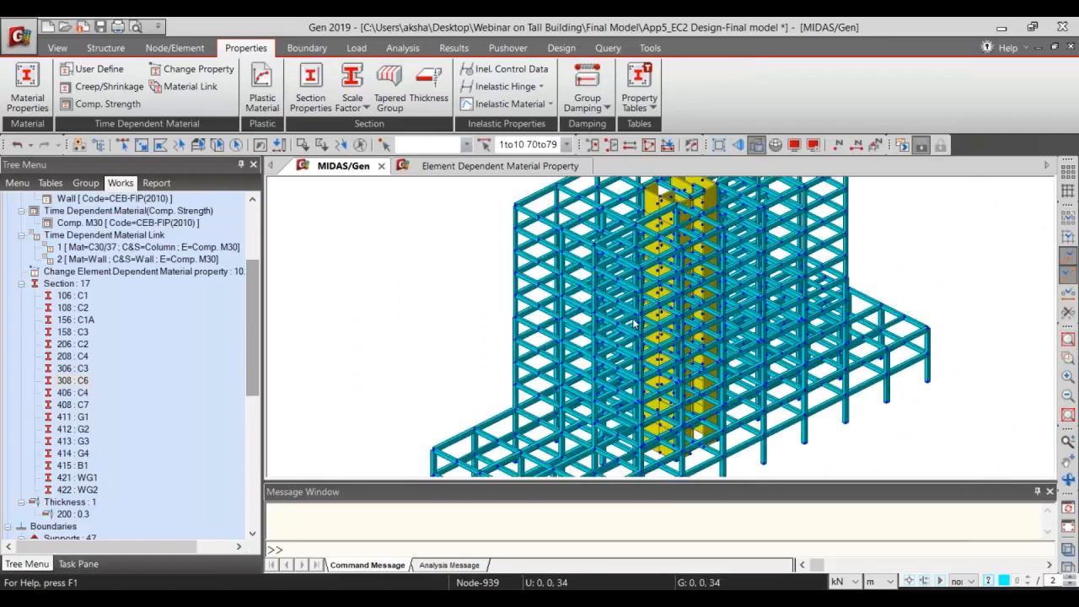
scroll(637, 324, up, 3)
middle_drag(622, 312, 694, 416)
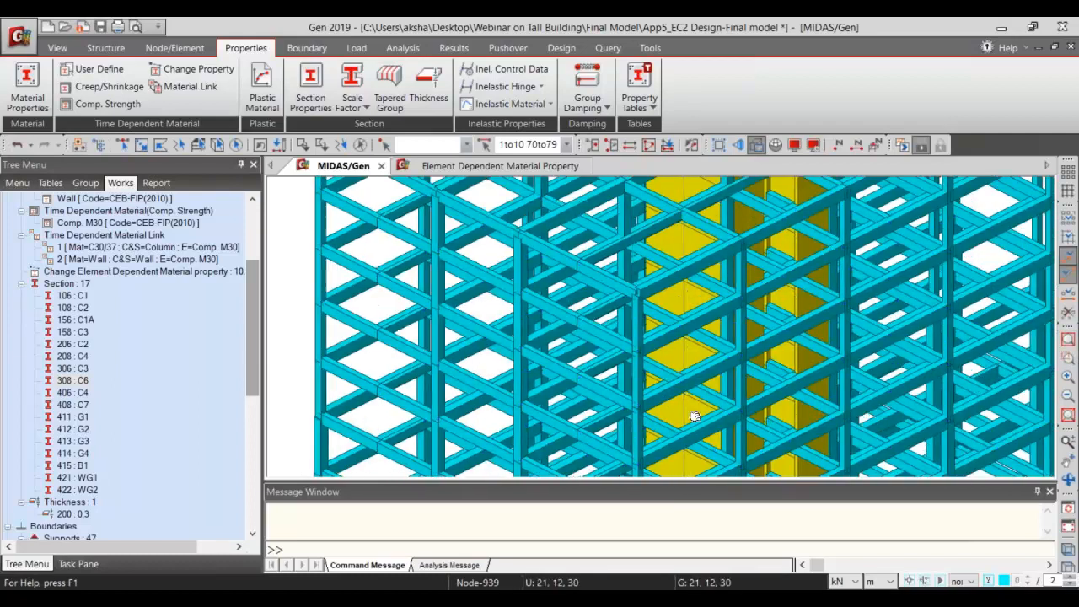
scroll(567, 234, down, 3)
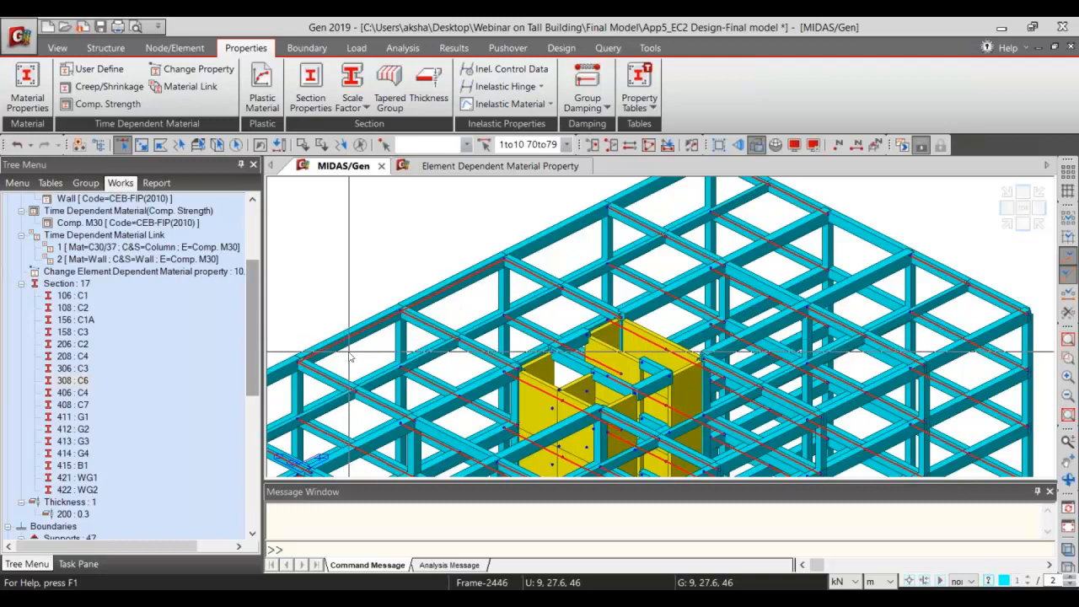
scroll(451, 262, down, 3)
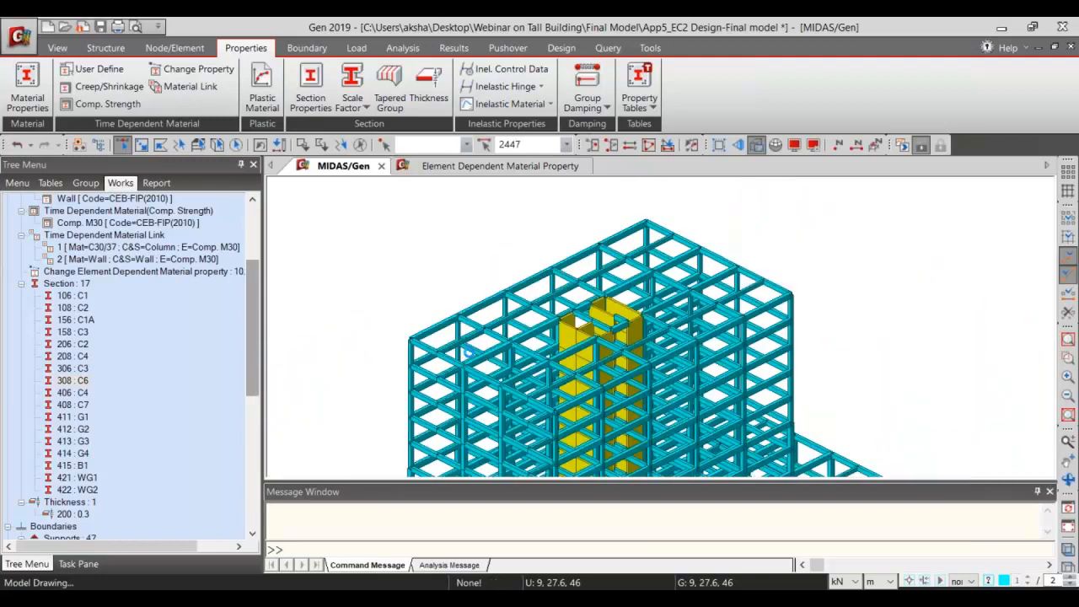
middle_drag(469, 353, 424, 321)
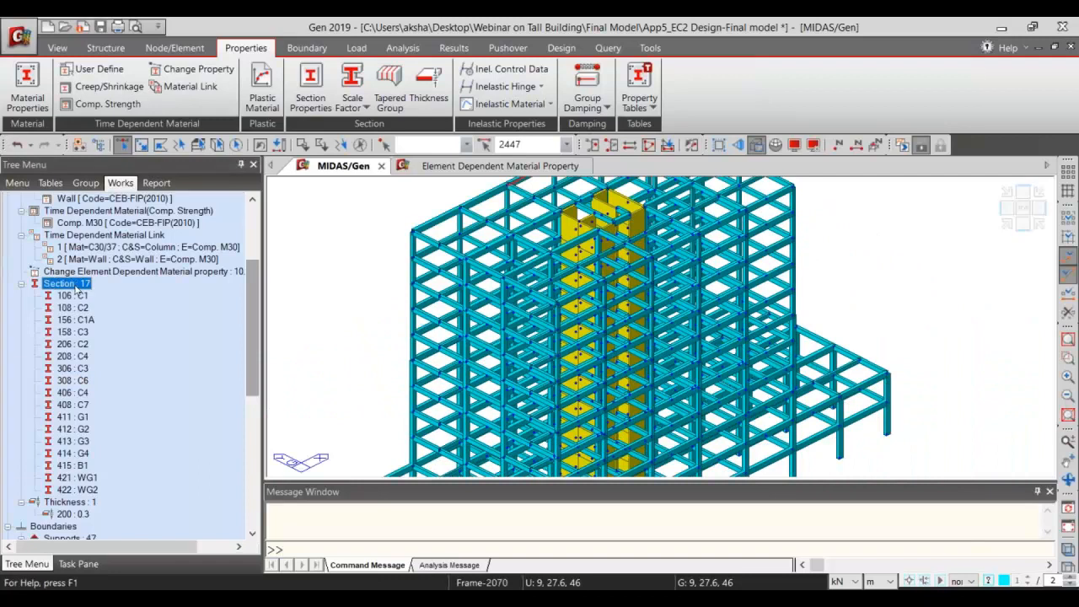
Highlight the elements assigned to thickness 200, inspect its thickness data, and close it without changes.
double_click(71, 284)
click(76, 309)
double_click(76, 308)
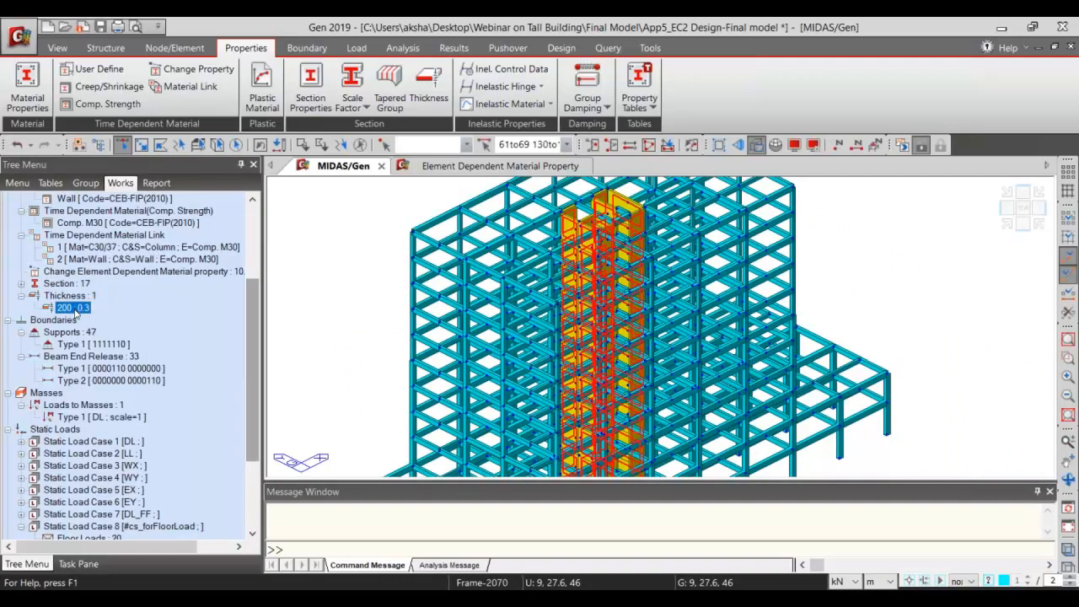
right_click(76, 311)
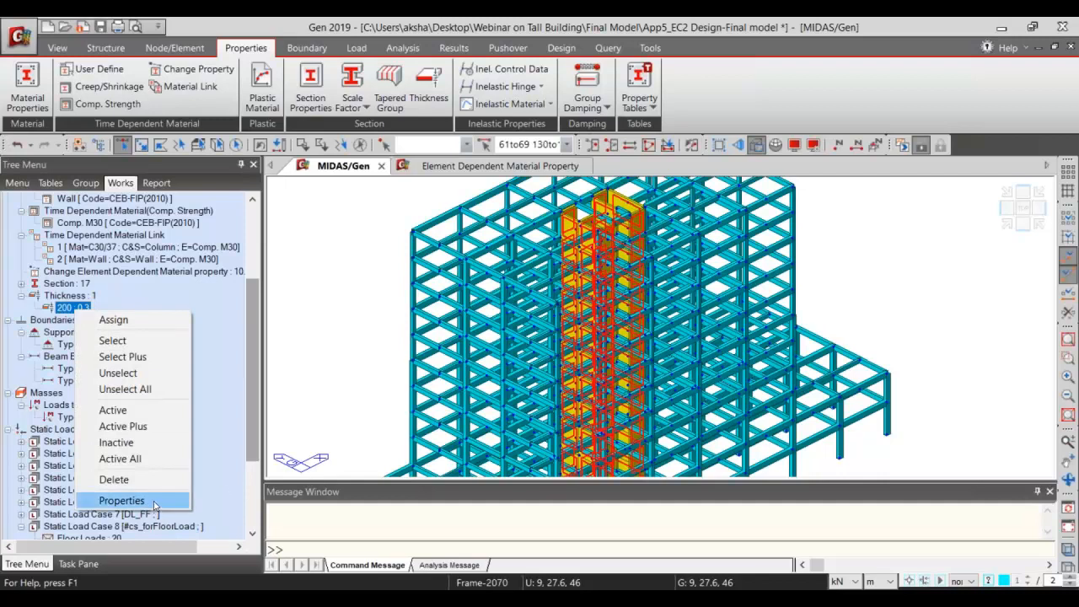
click(122, 500)
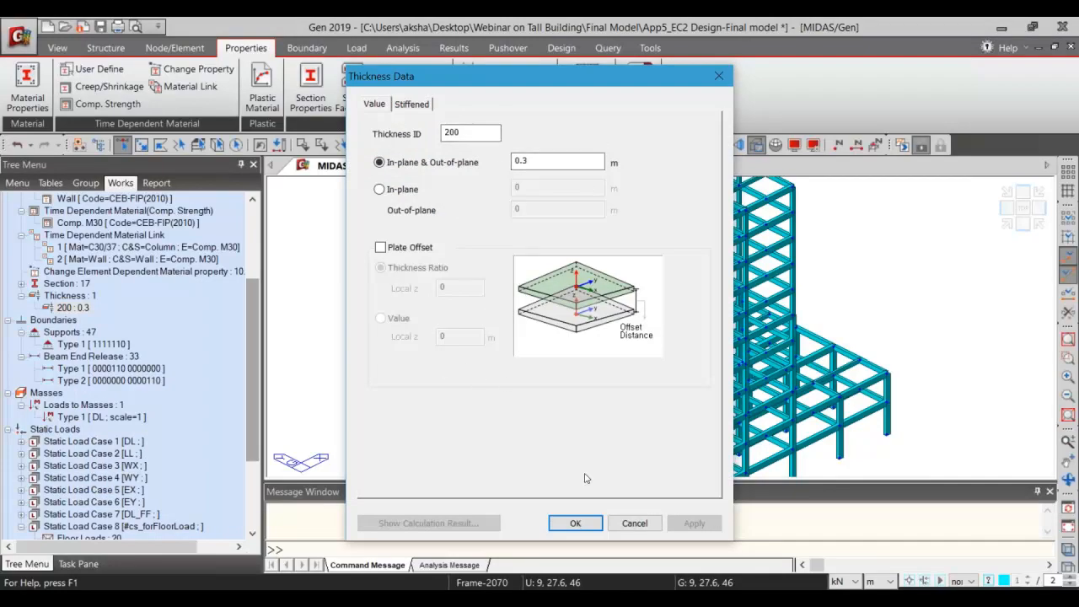
click(636, 524)
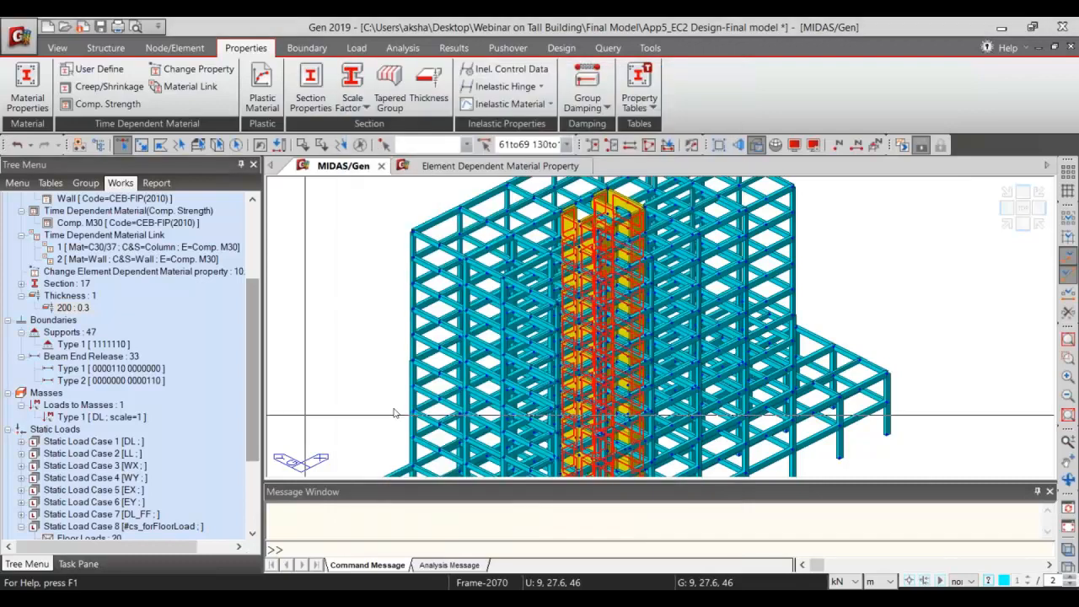
Display the Type 1 supports in the model and examine them at the base of the building.
right_click(91, 345)
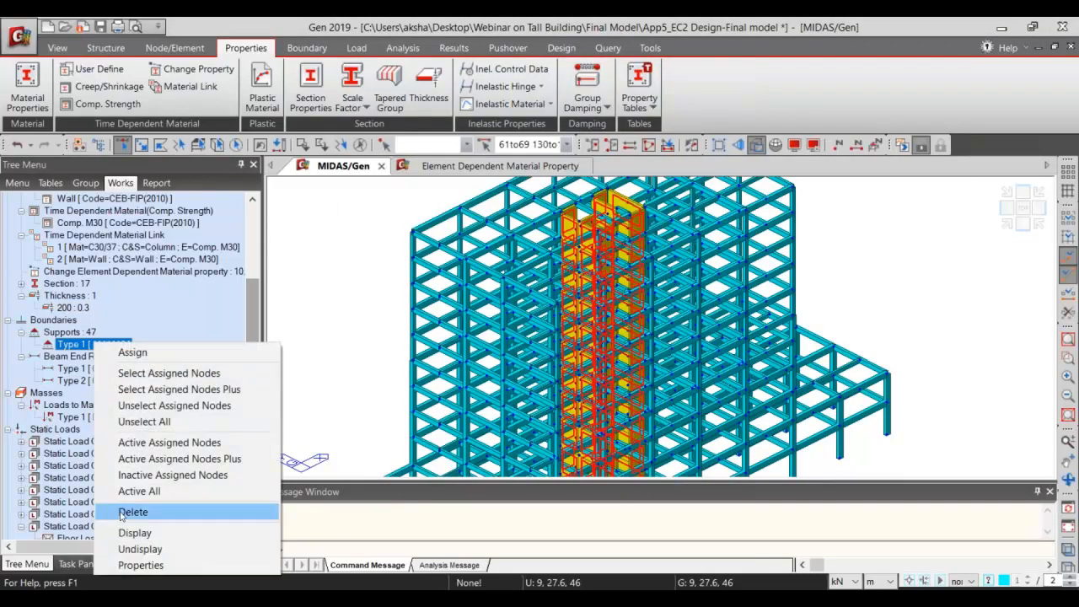
click(134, 533)
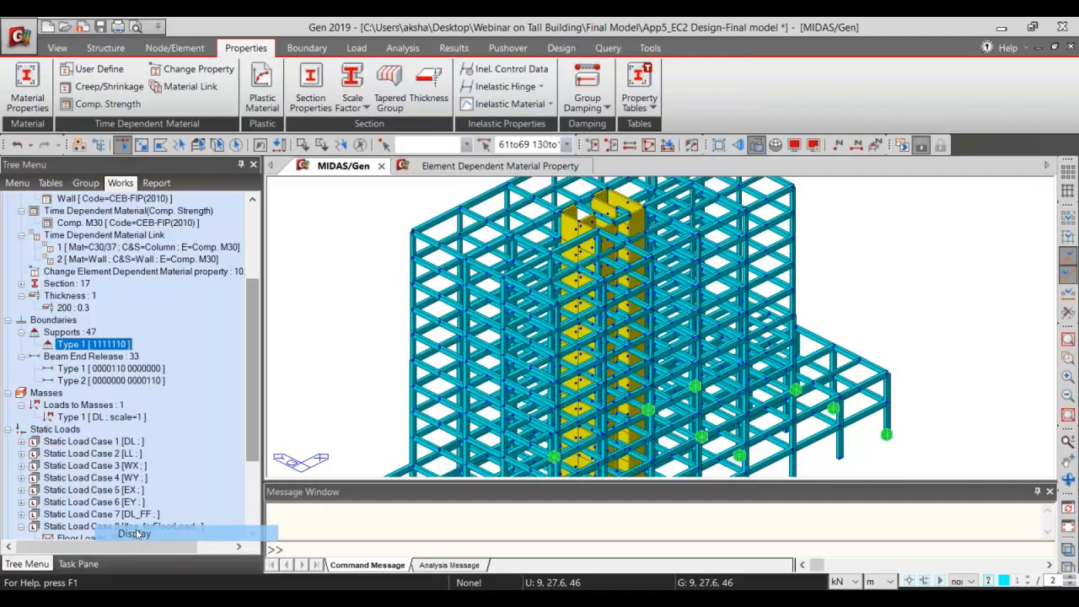
click(218, 404)
Inspect the Loads to Masses data for load case DL and close it without changes.
click(110, 418)
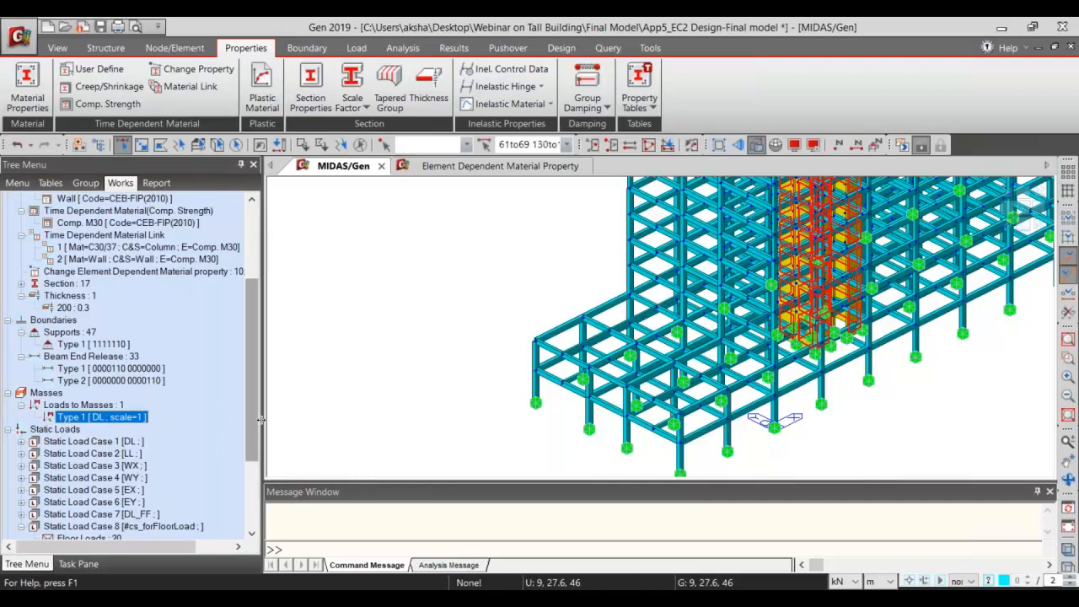
scroll(122, 293, down, 4)
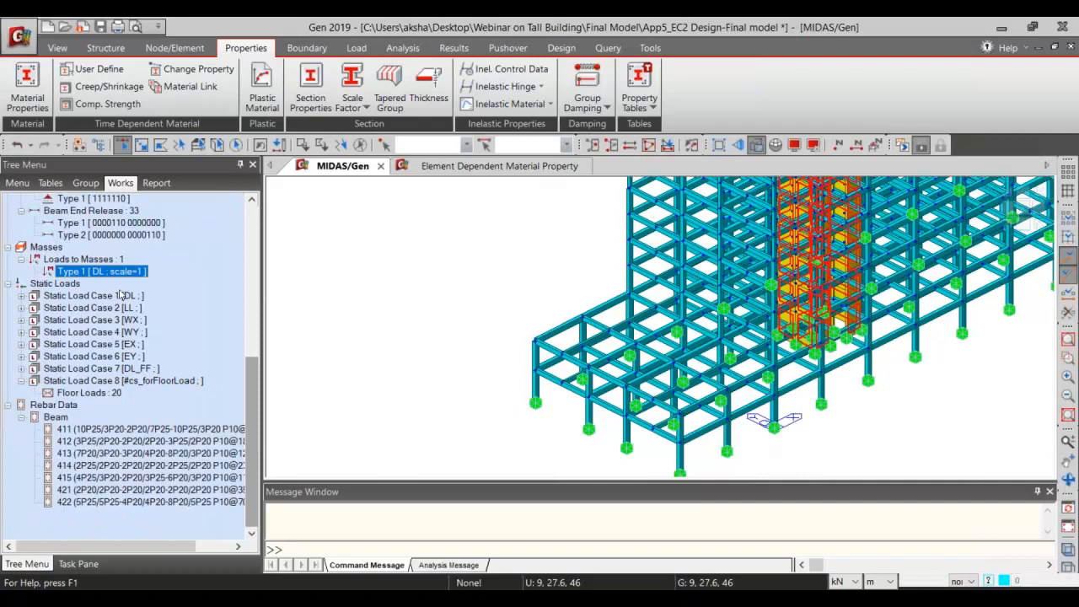
click(577, 503)
click(577, 503)
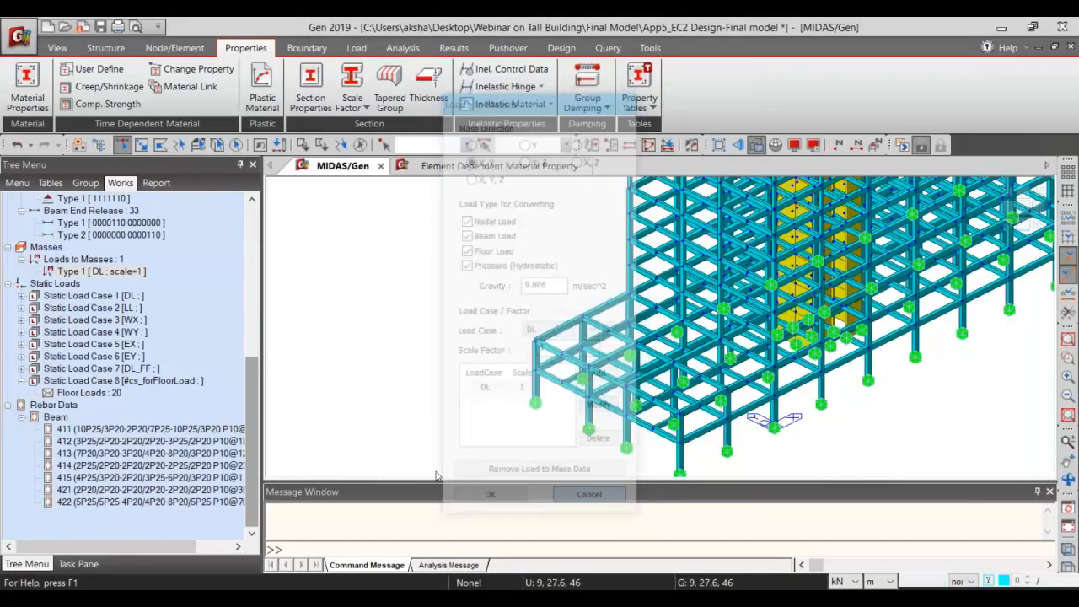
Expand static load cases DL and LL to see their assigned loads, and look over the available static load commands.
click(92, 320)
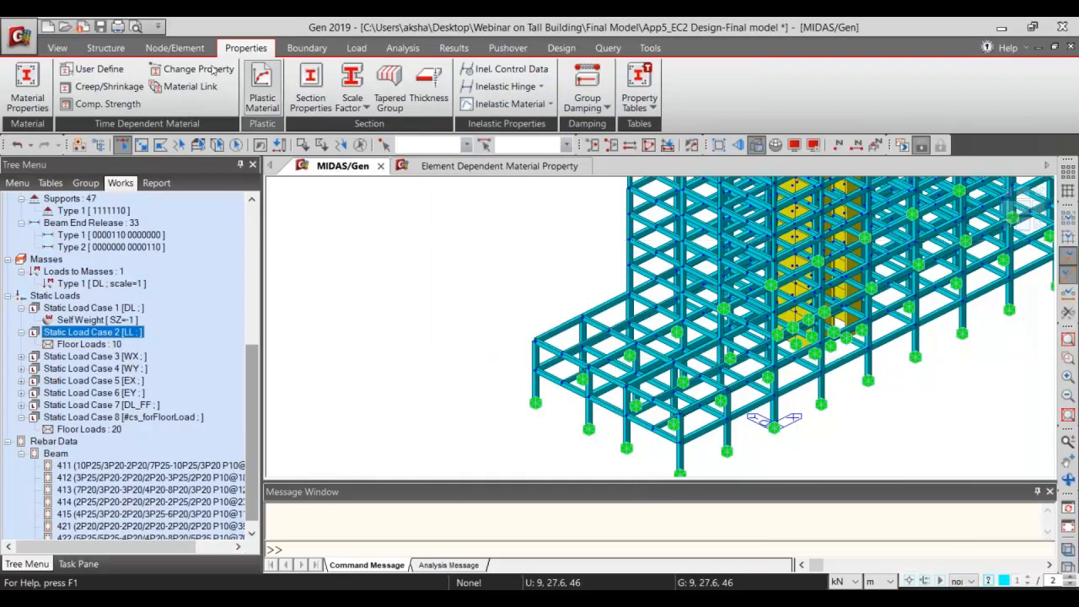
click(355, 47)
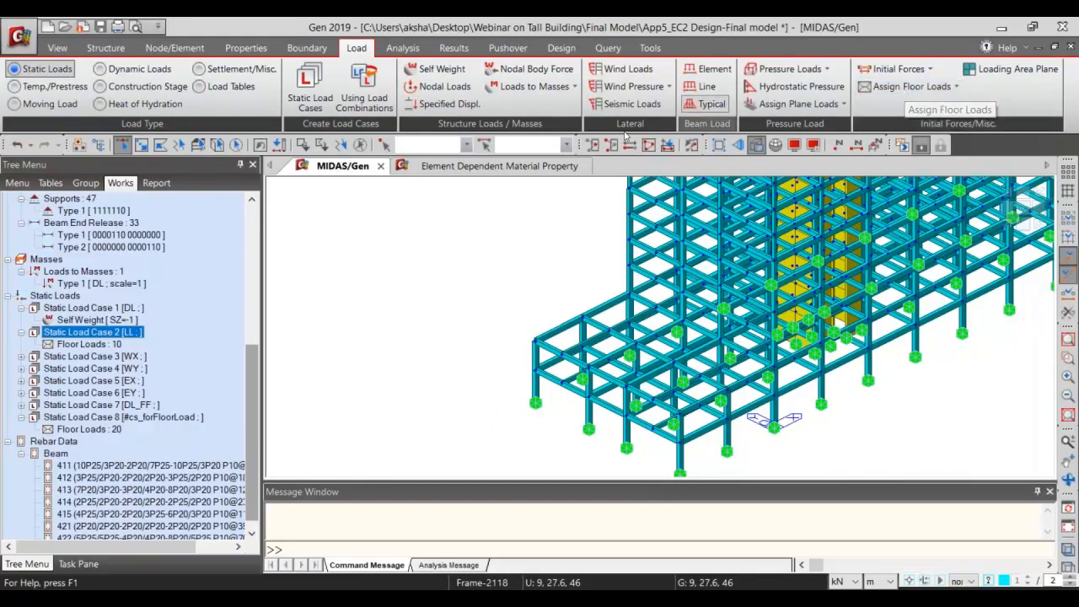
scroll(79, 350, up, 1)
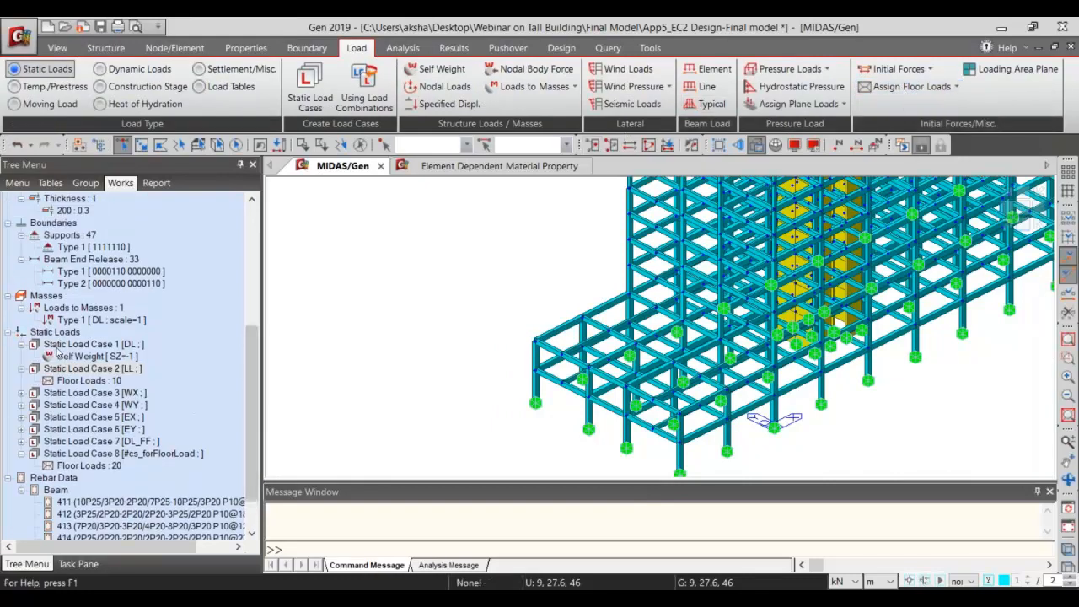
Hide the Type 1 support symbols and view the whole building in front elevation.
right_click(91, 248)
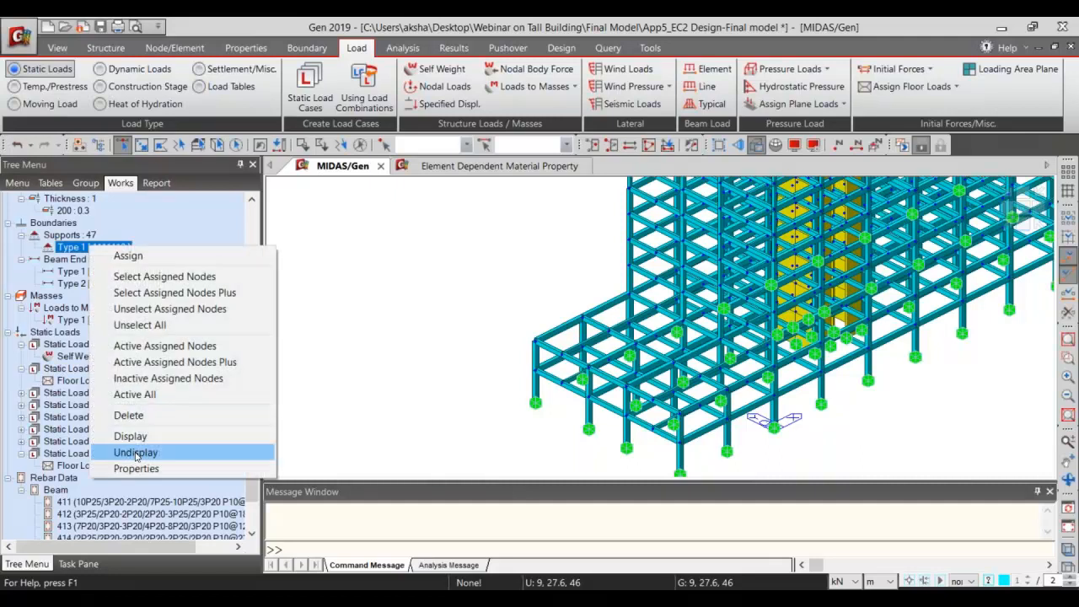
click(135, 455)
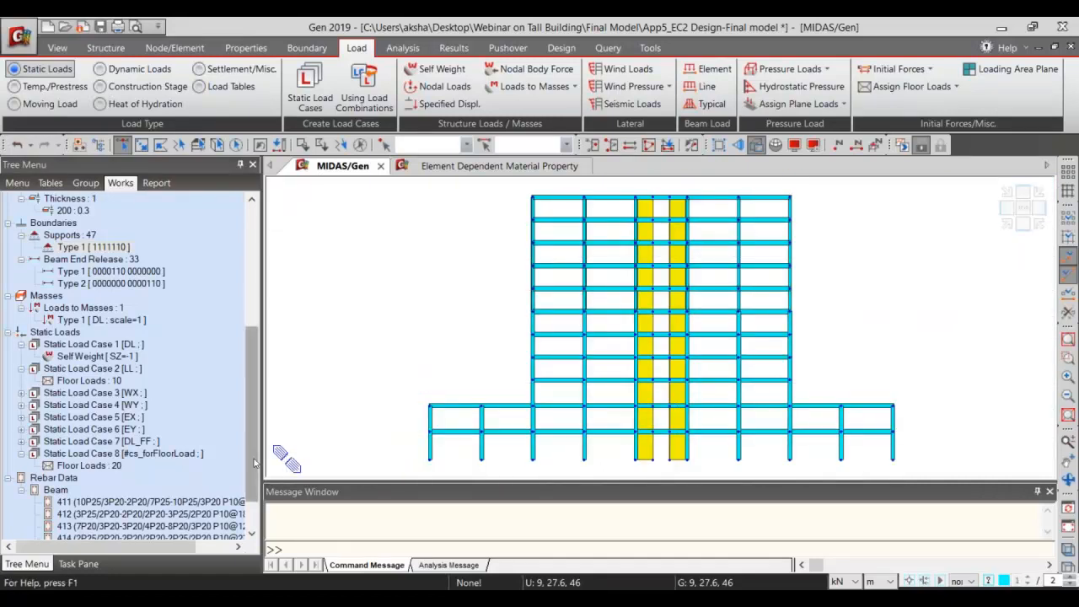
scroll(220, 342, down, 1)
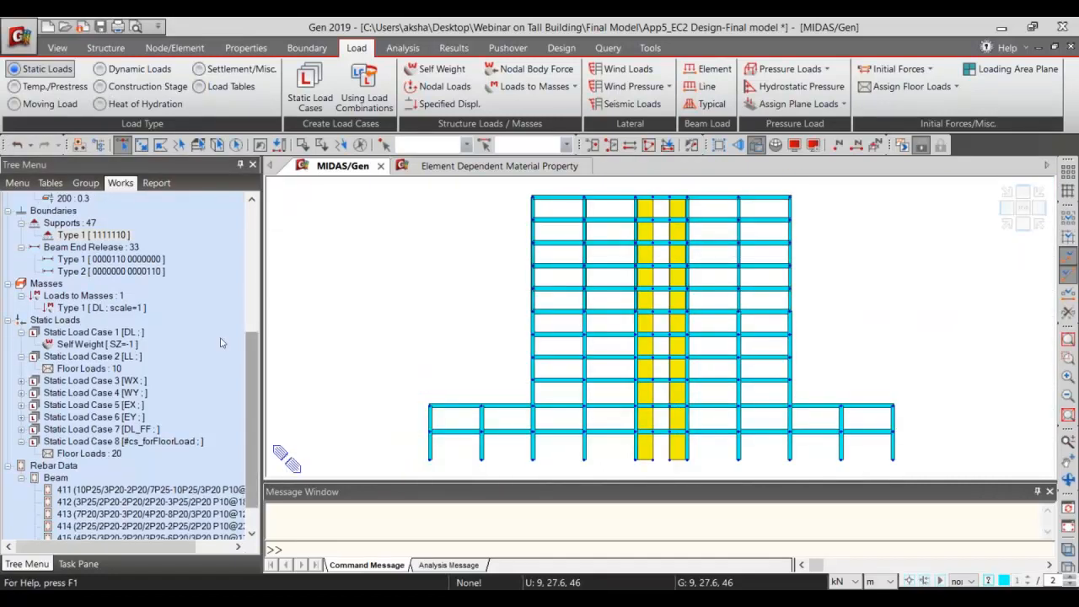
Review the story data, including its wind and seismic tables, and close it without changes.
click(125, 54)
click(212, 99)
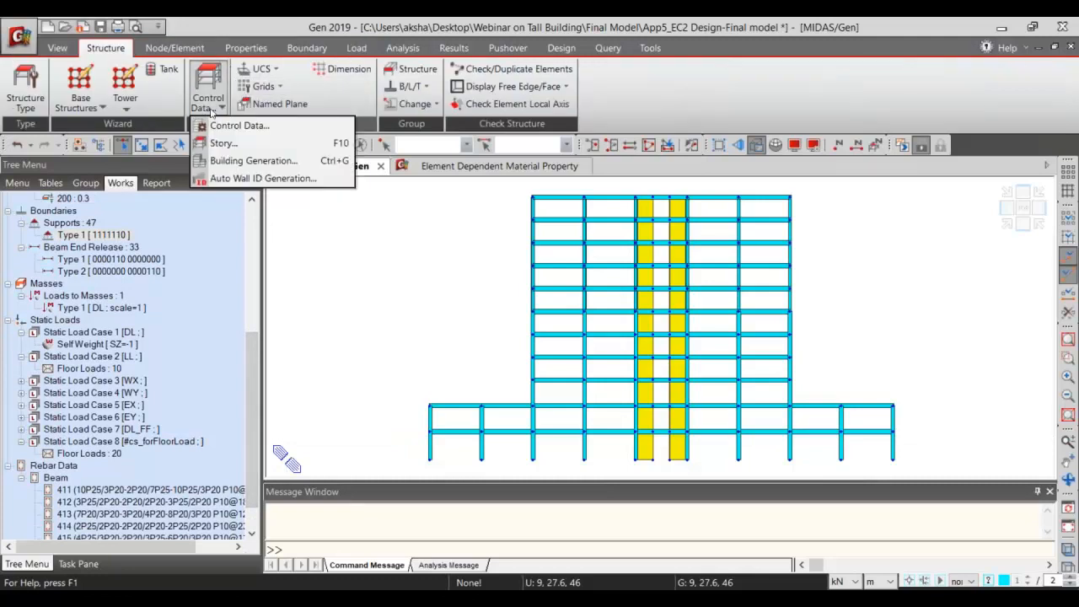
click(242, 141)
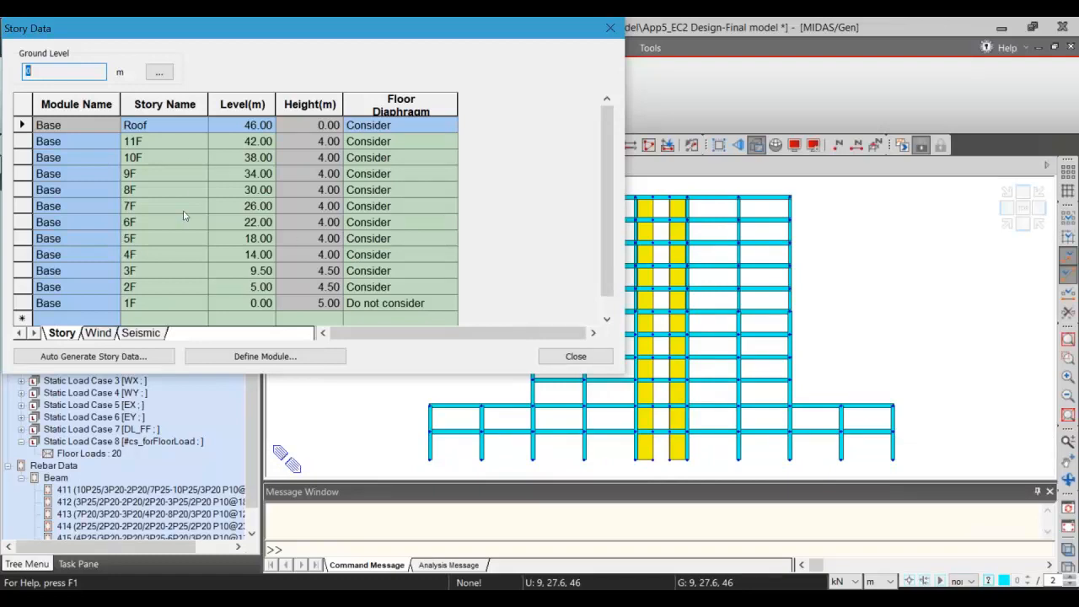
click(100, 333)
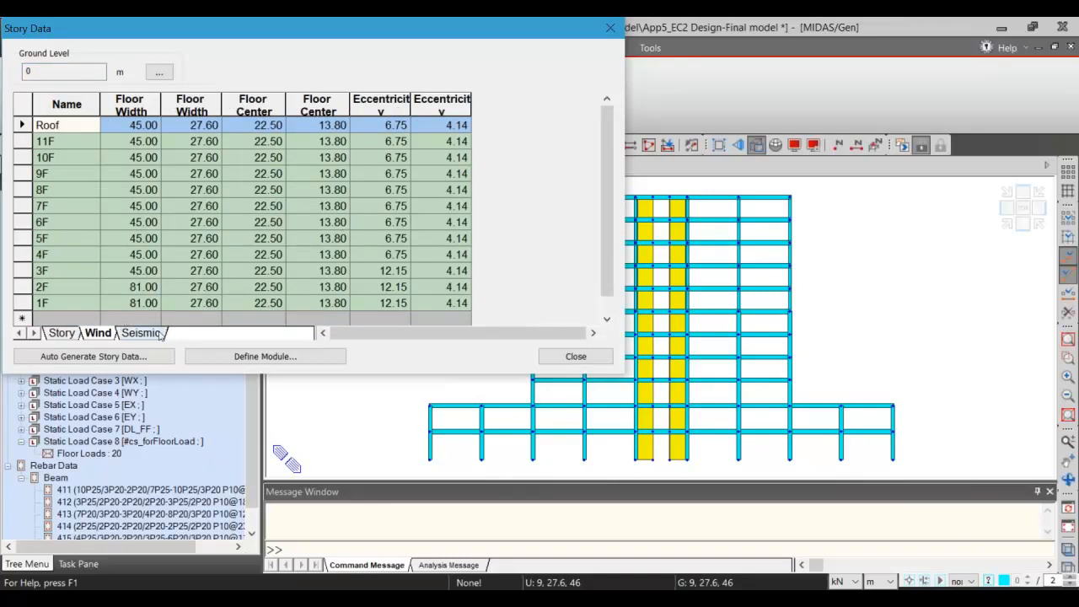
click(144, 333)
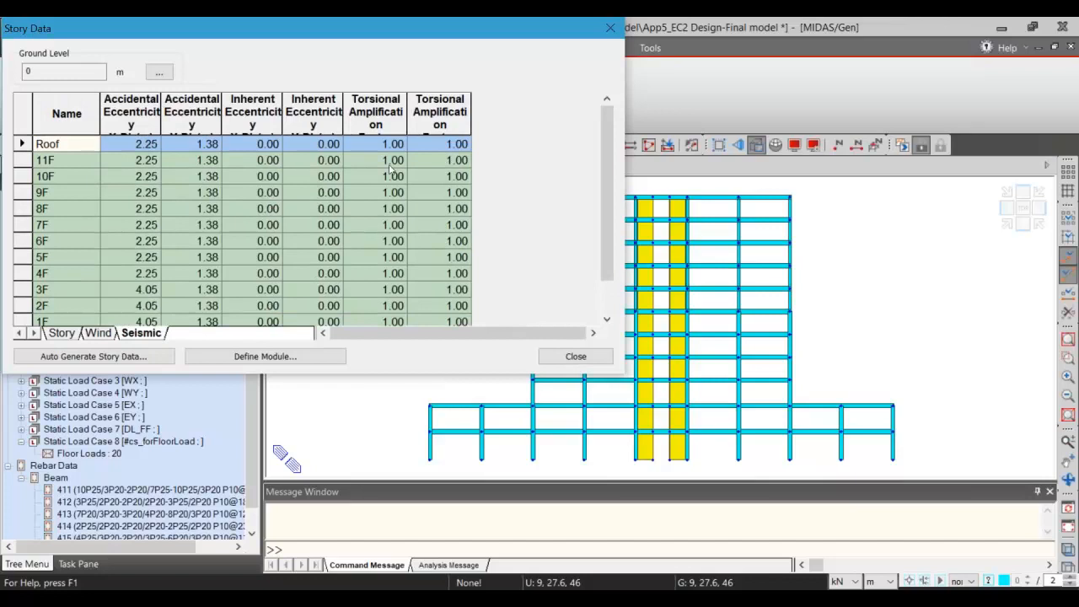
click(572, 357)
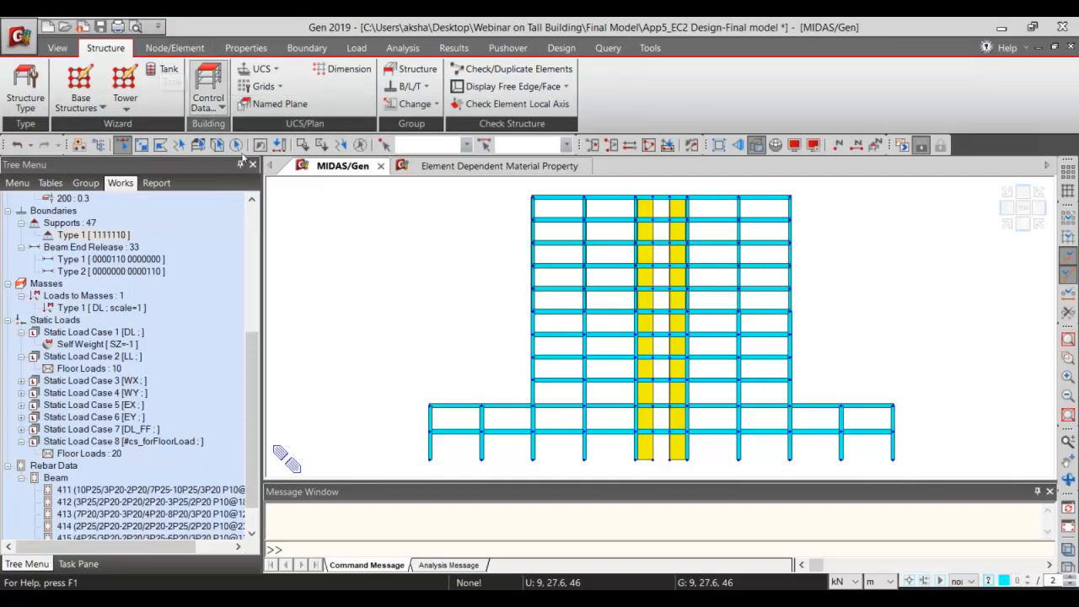
Inspect the specification of wind load case WX, including the available wind codes and the wind load parameters.
click(355, 48)
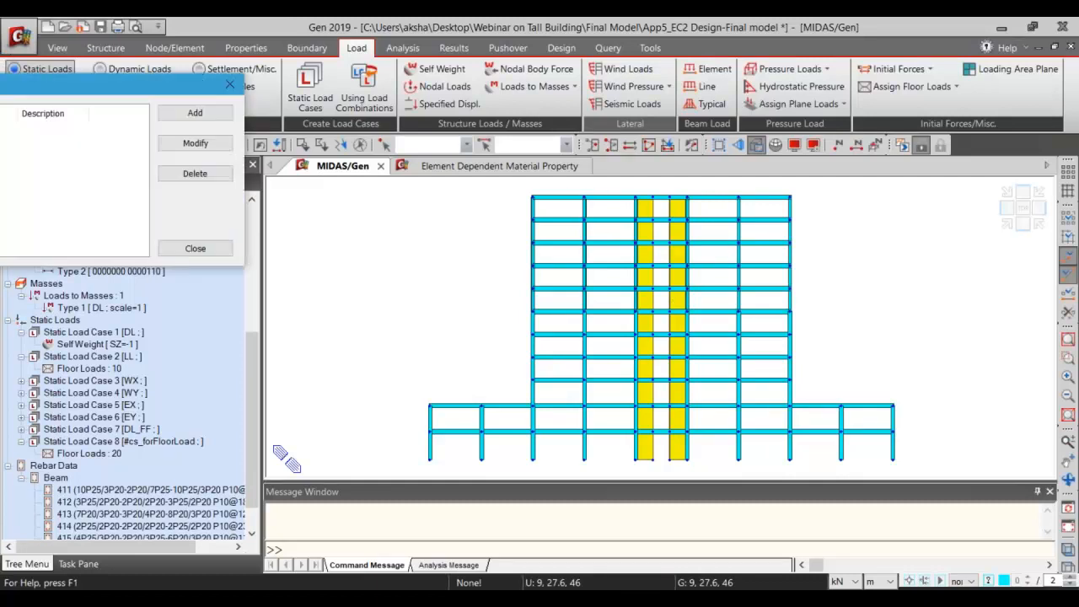
click(363, 209)
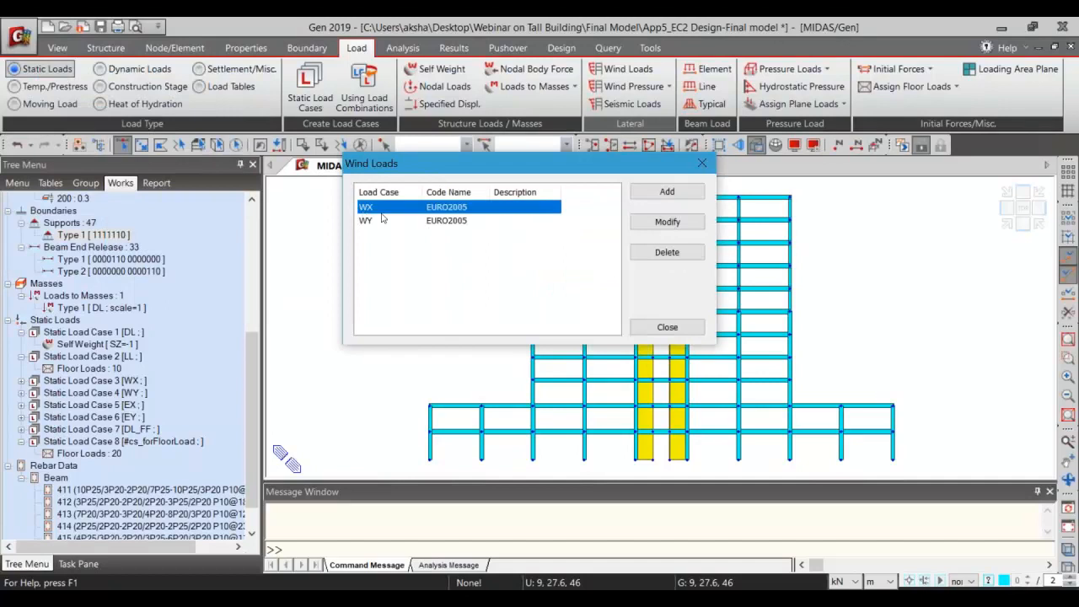
double_click(432, 207)
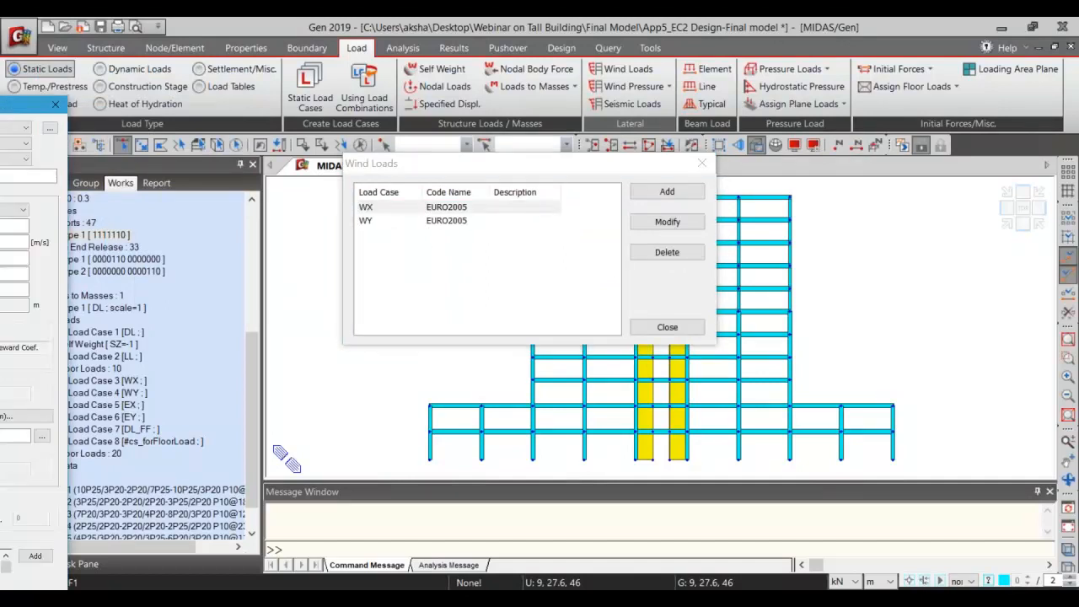
drag(55, 80, 693, 47)
click(834, 88)
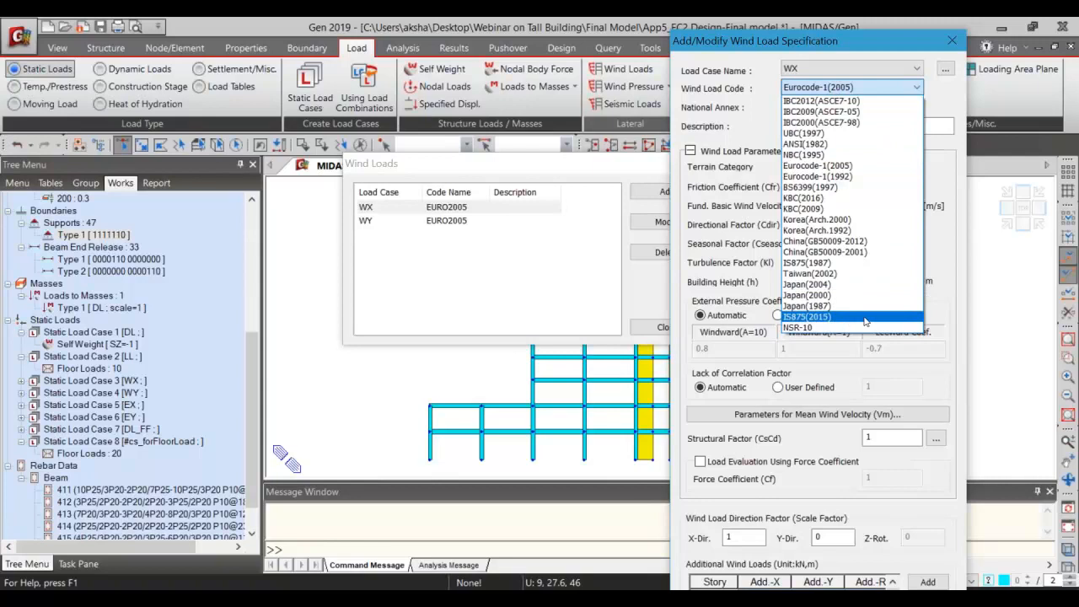
click(771, 46)
drag(761, 46, 747, 33)
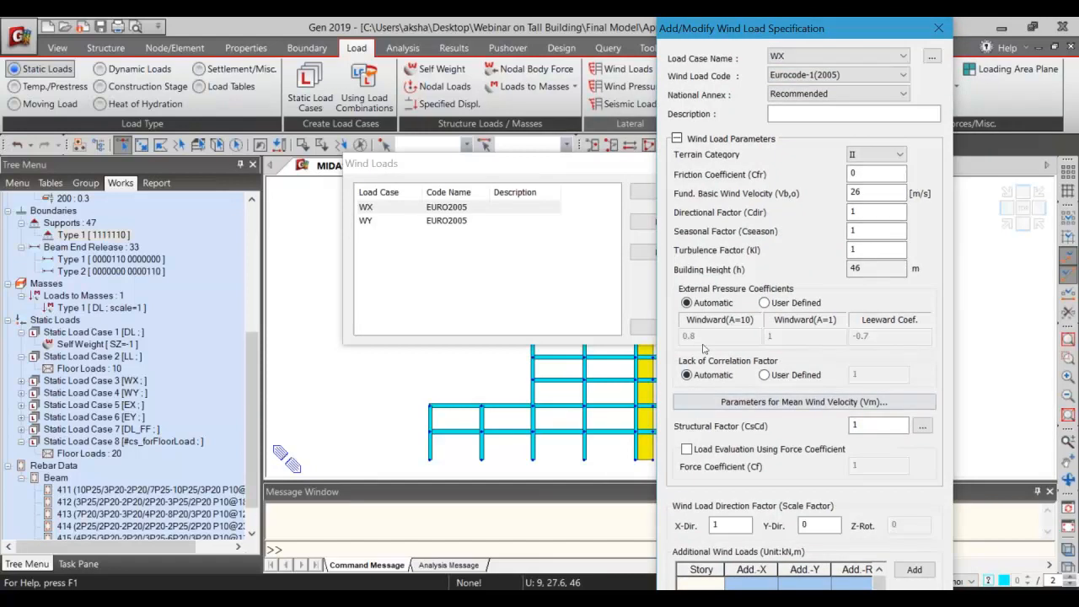
click(676, 139)
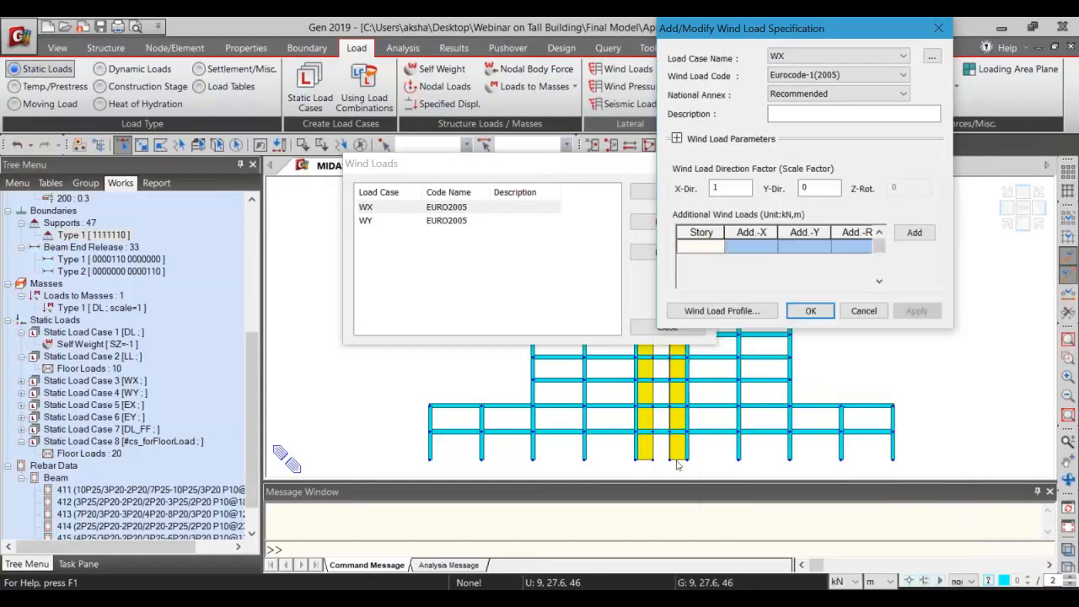
Review the WX wind load profile for story force, story shear and overturning moment, and close the wind loads without changes.
click(708, 310)
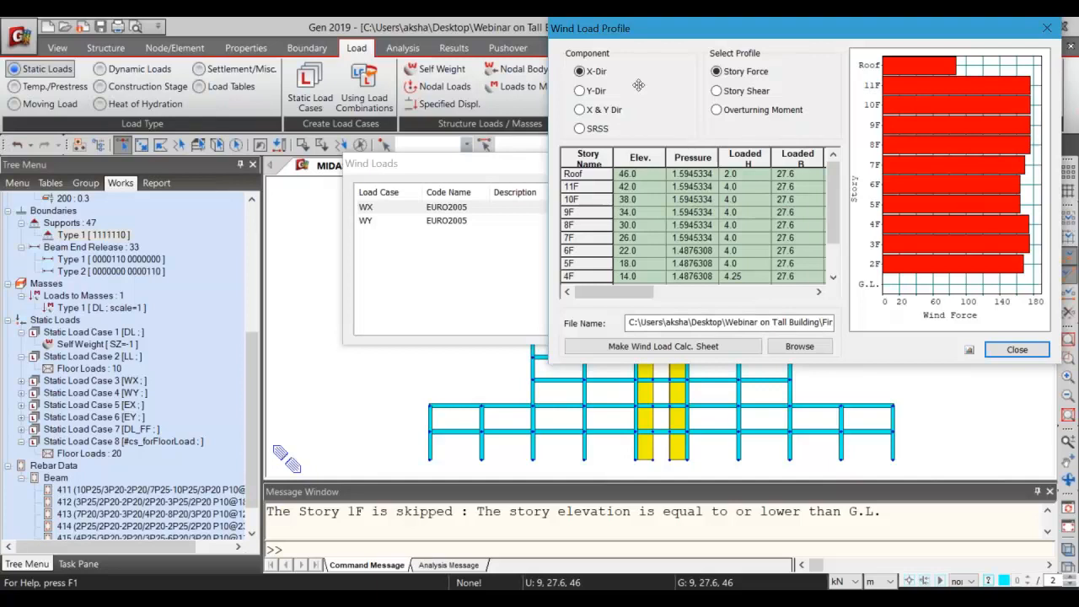
click(718, 91)
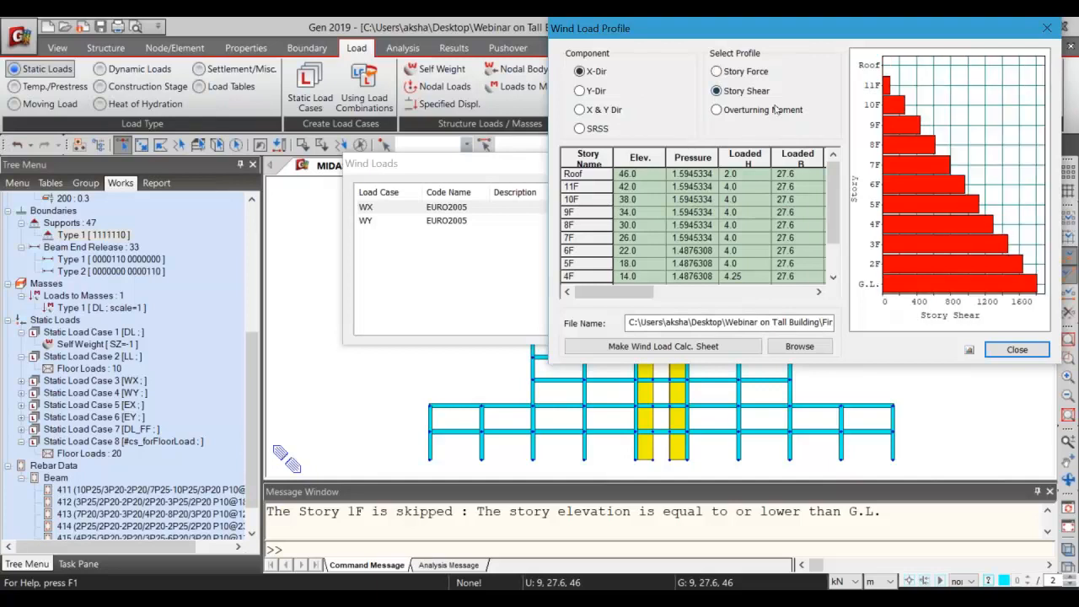
click(767, 112)
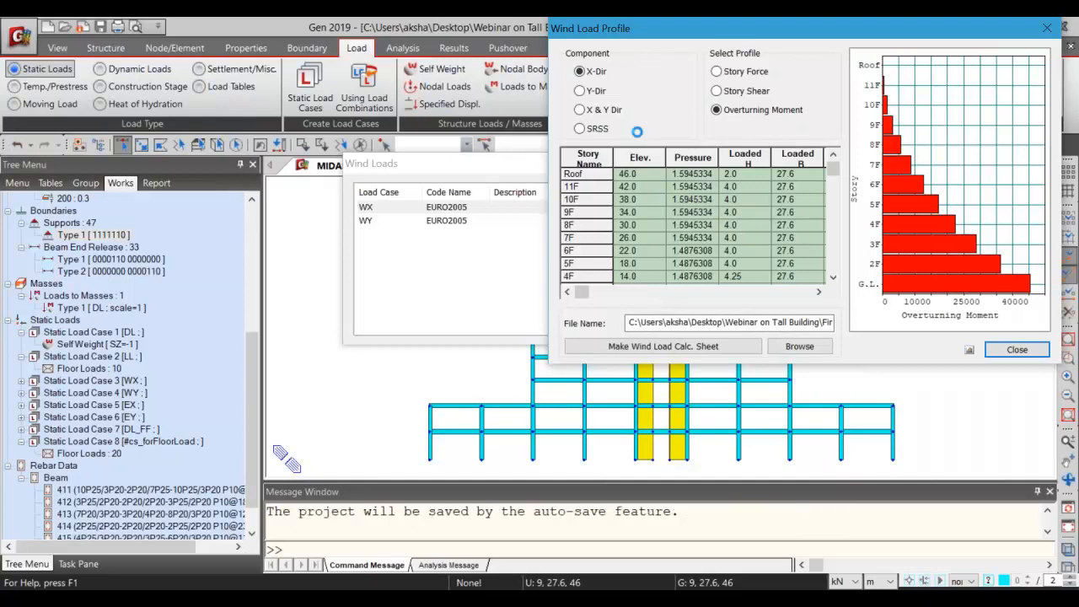
click(1040, 349)
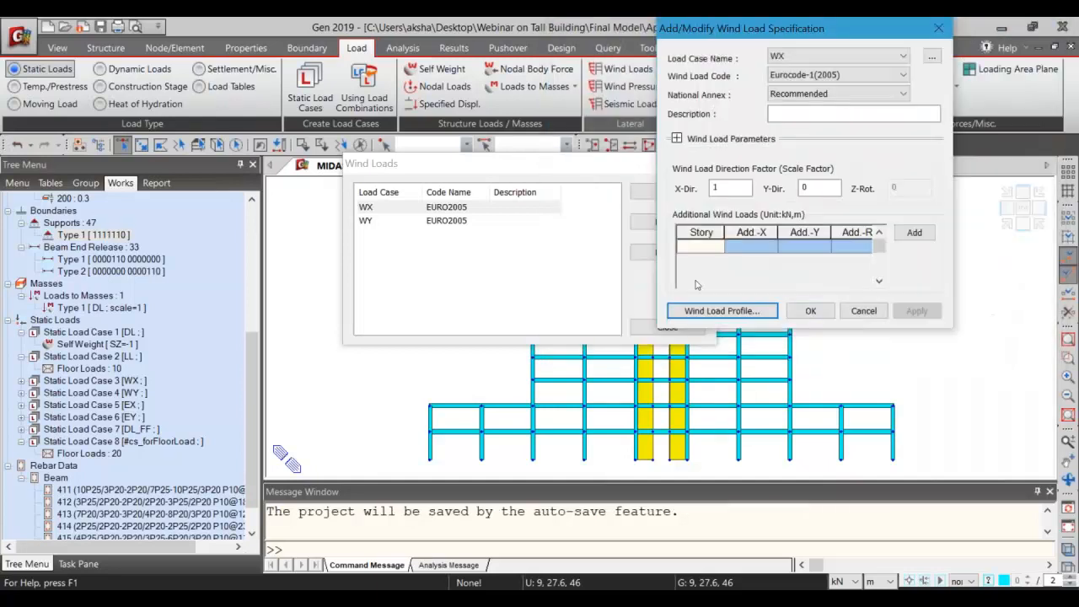
click(865, 310)
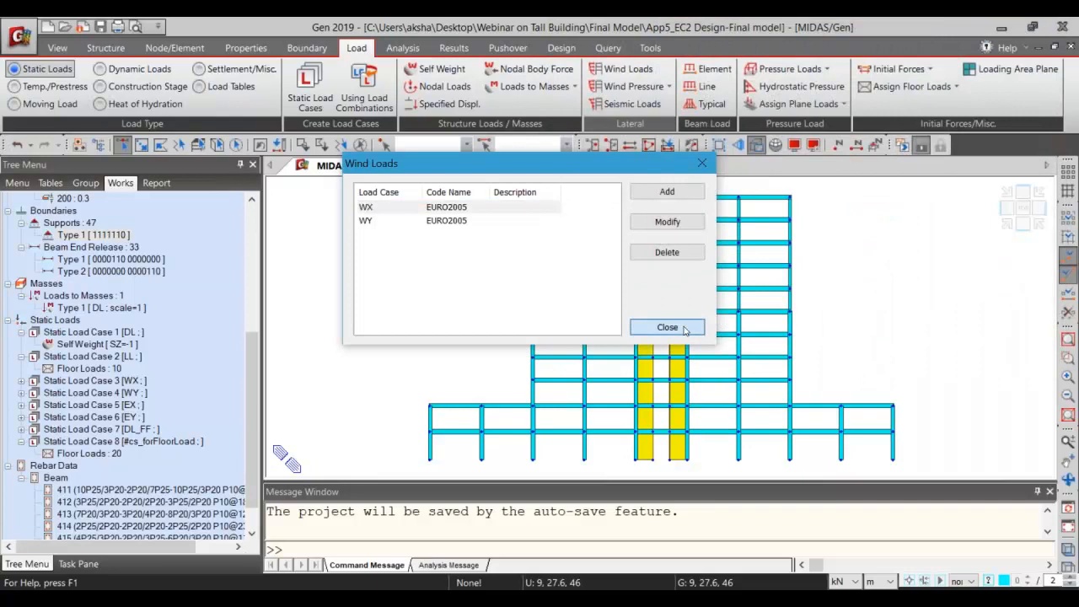
click(684, 328)
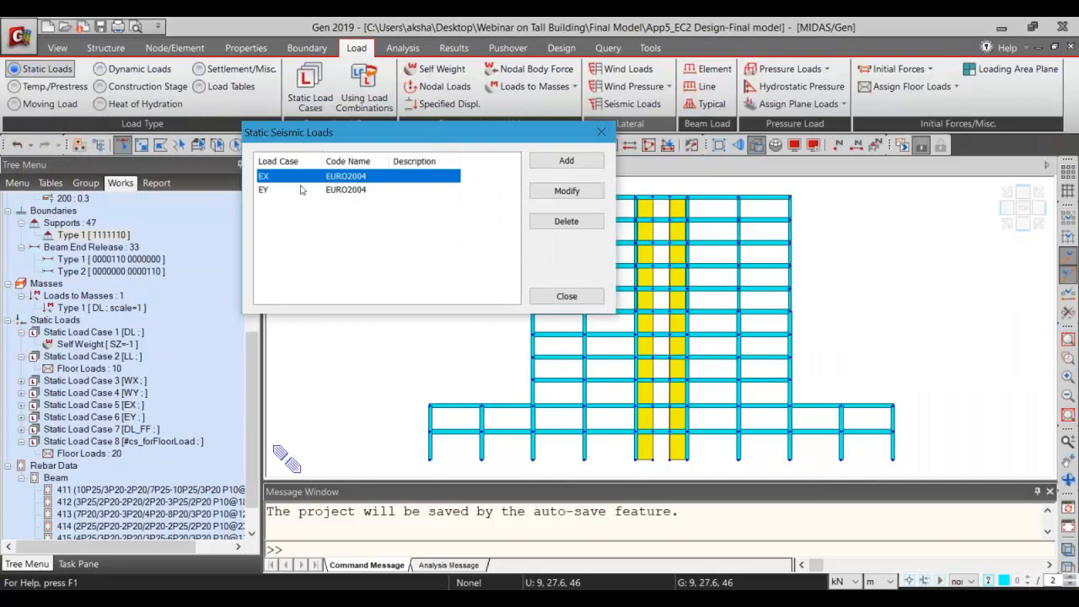
Inspect the Eurocode-8(2004) specification of static seismic load case EX.
click(424, 369)
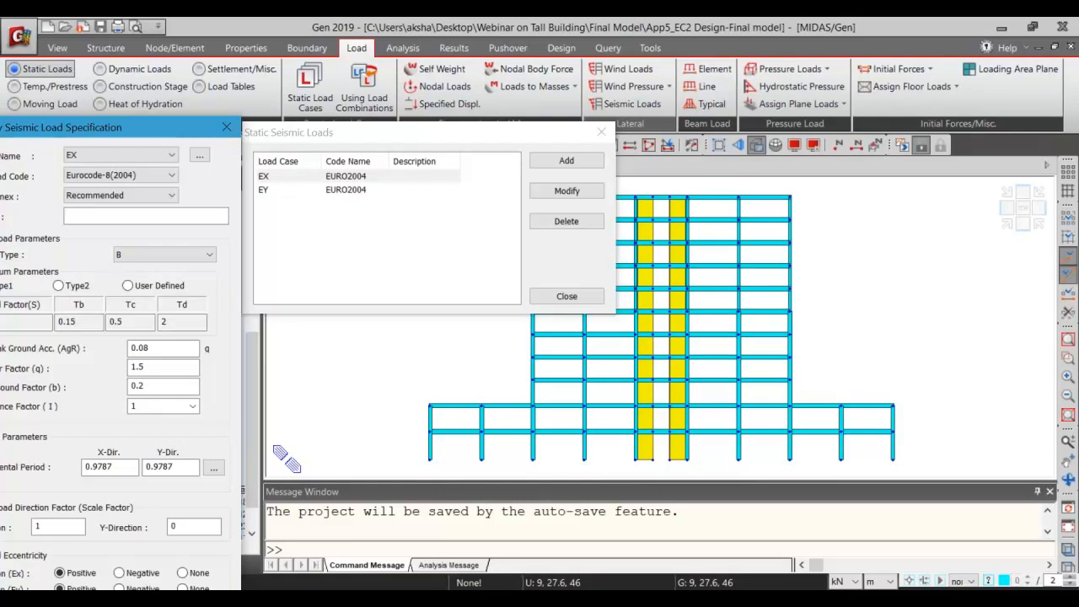
drag(0, 120, 664, 20)
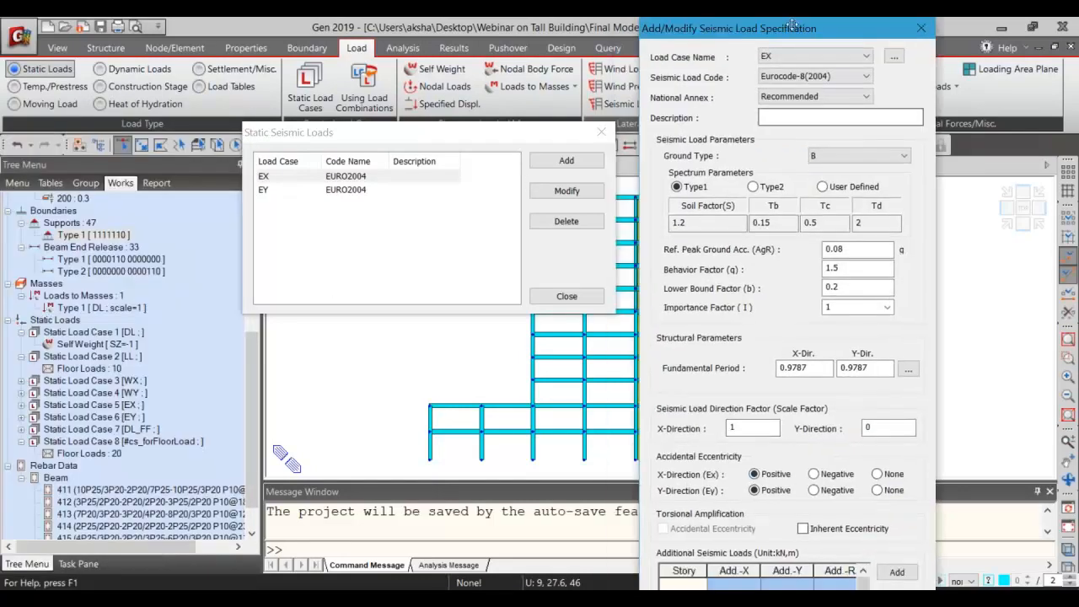
drag(768, 25, 4, 257)
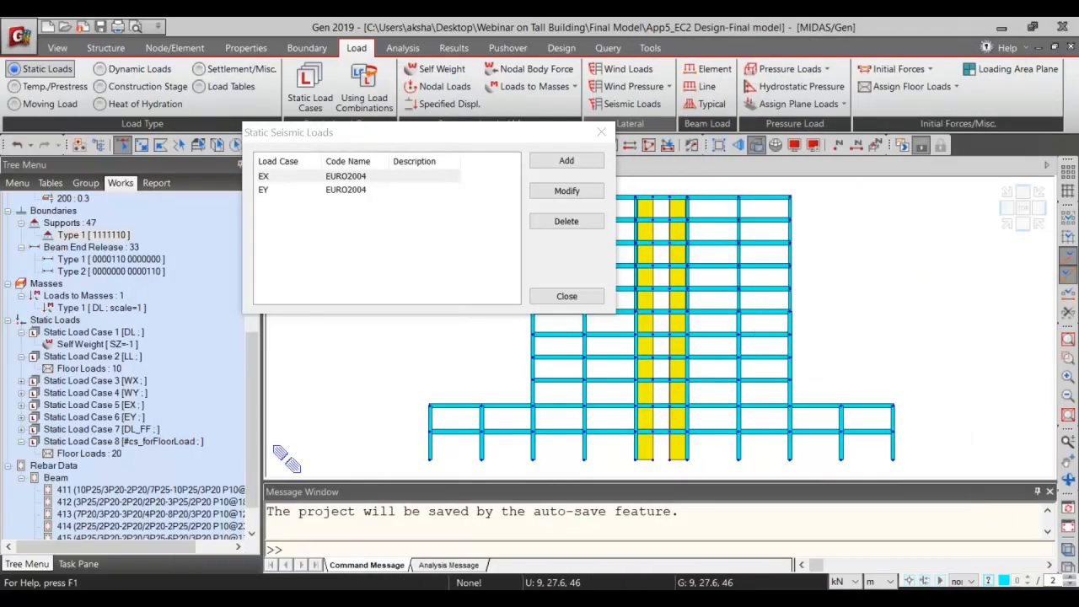
Review the EX seismic load profile, its story table and the story shear graph, and close the profile.
drag(0, 253, 700, 172)
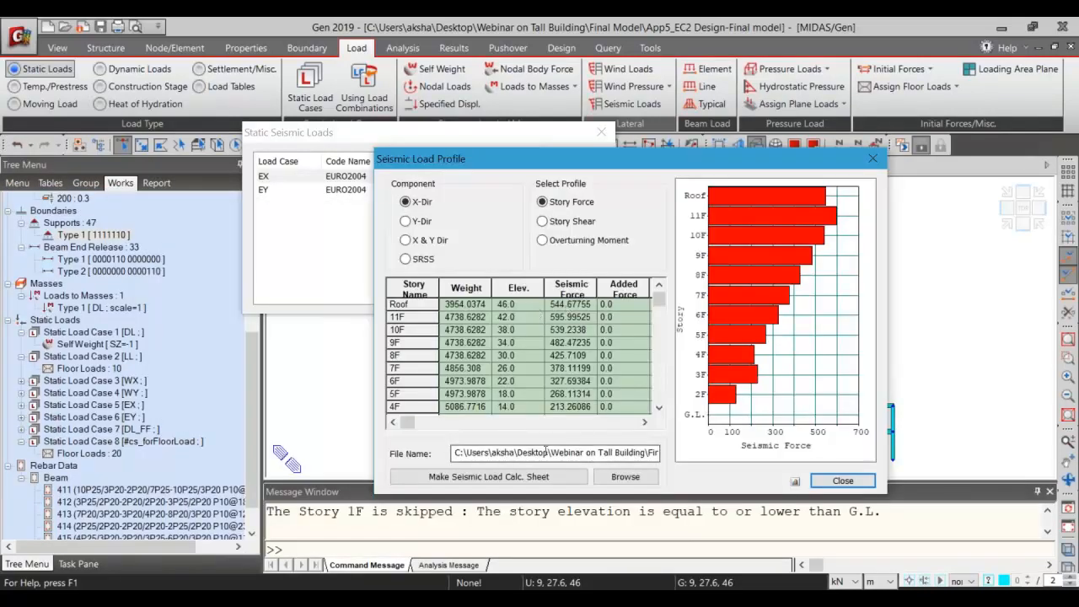
click(643, 423)
click(643, 424)
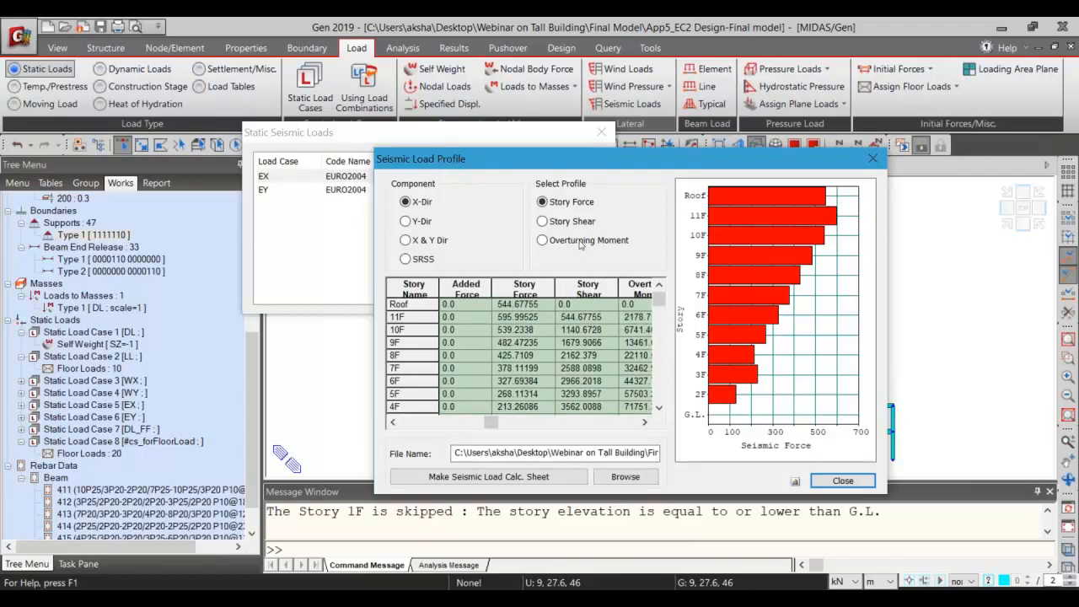
click(542, 221)
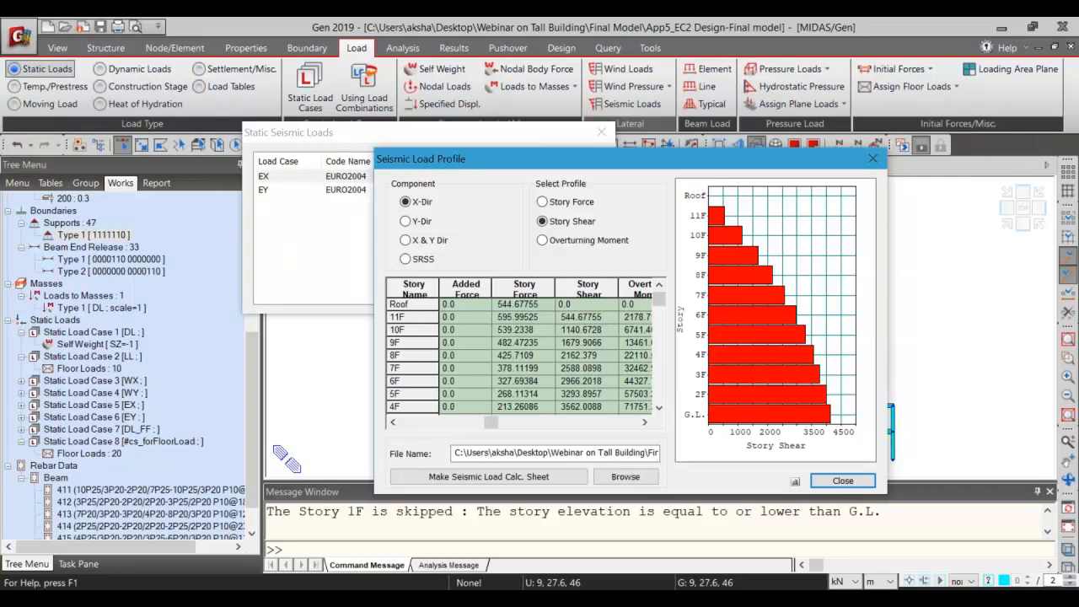
click(868, 482)
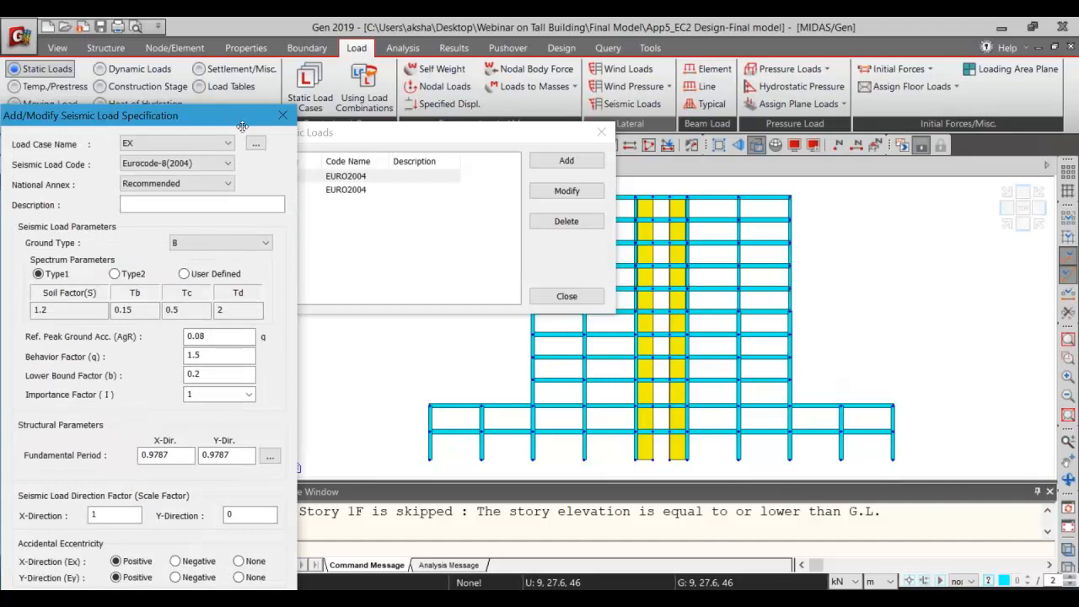
Close the EX seismic load specification and the seismic loads list without changes, and dismiss saving the untitled model.
drag(242, 126, 813, 135)
key(Escape)
click(566, 296)
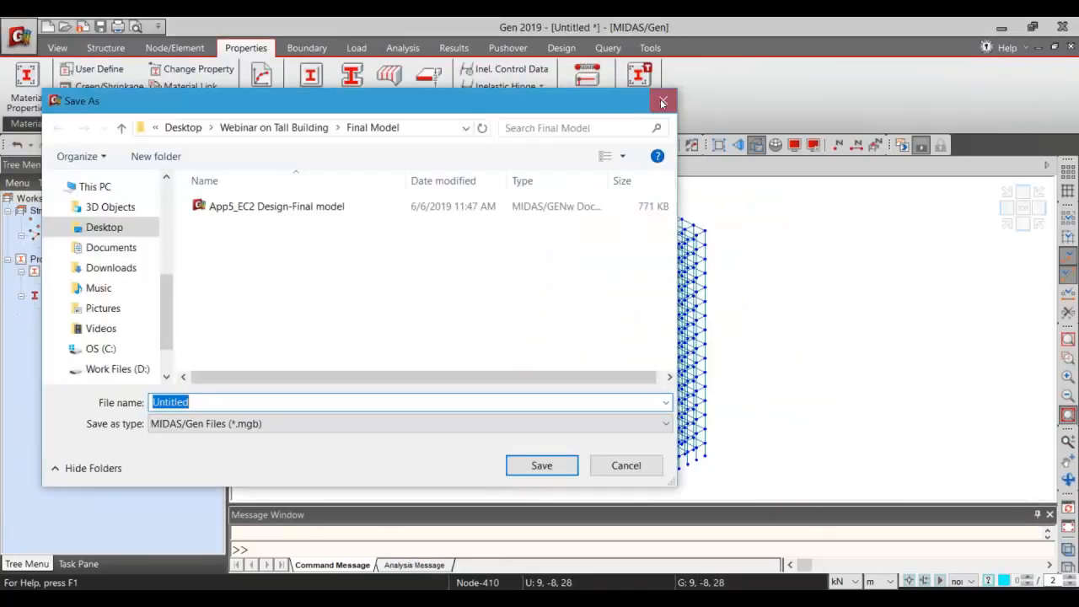
click(662, 101)
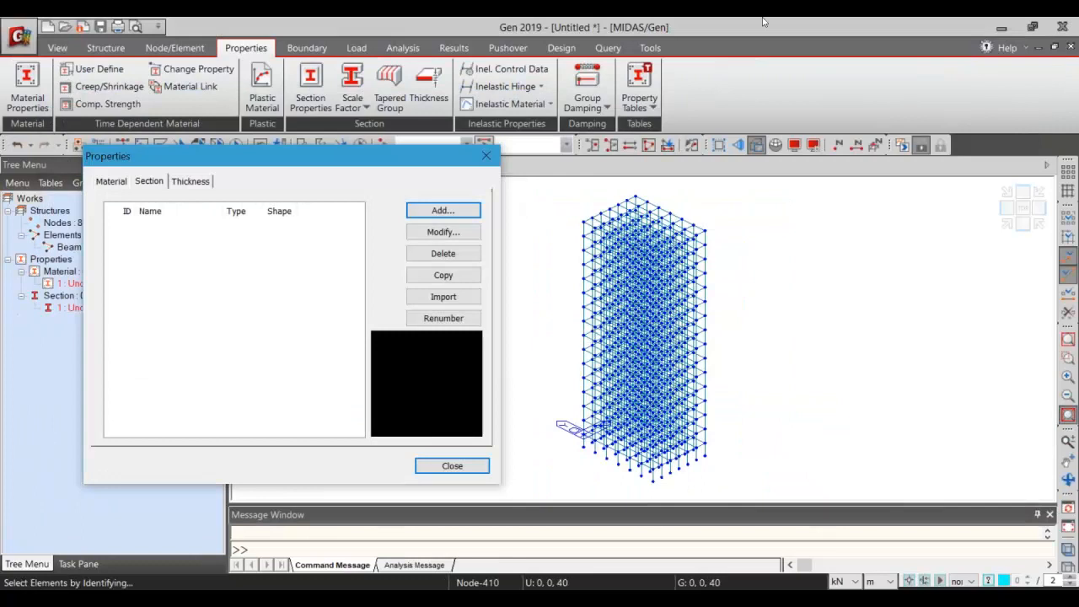
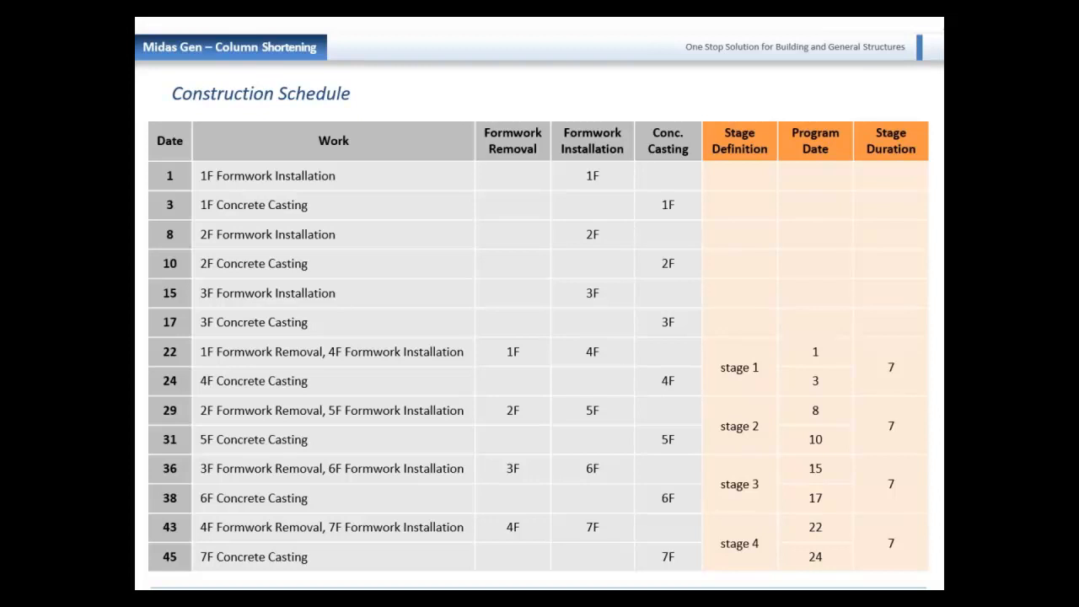
key(Right)
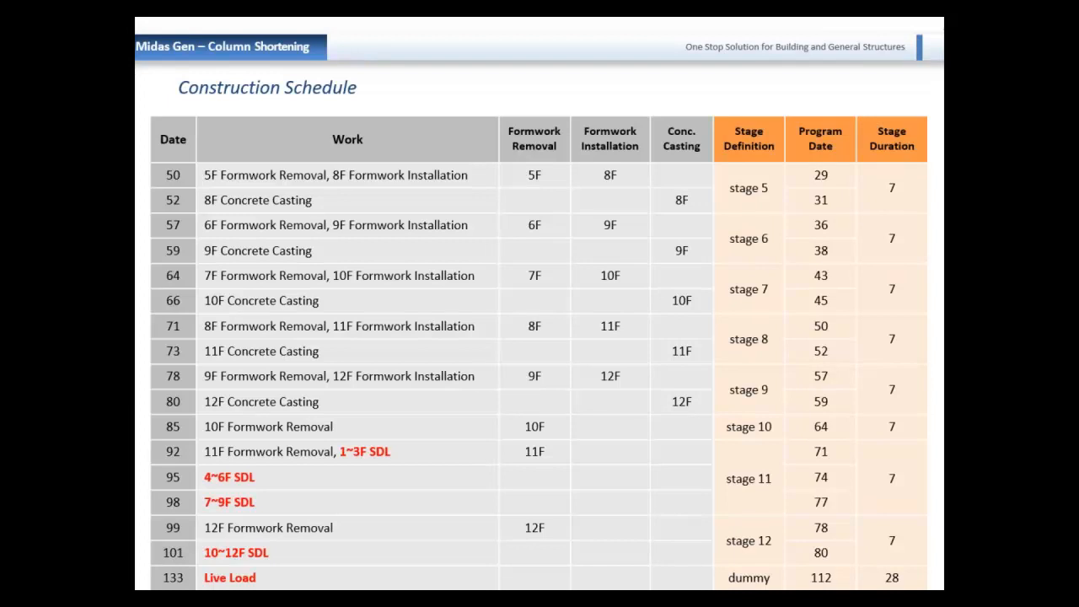
key(Right)
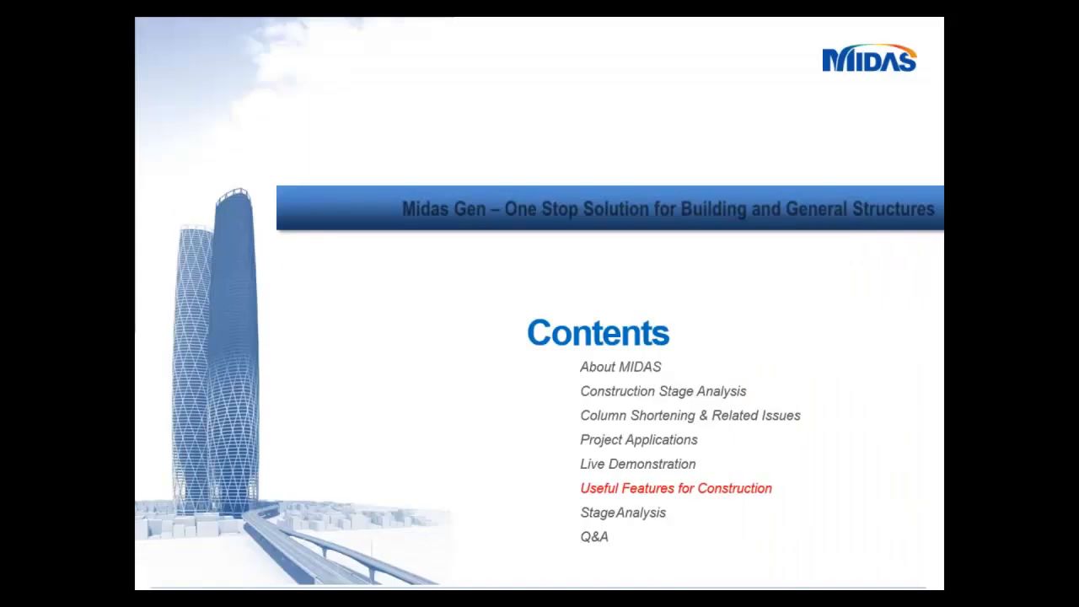
key(Left)
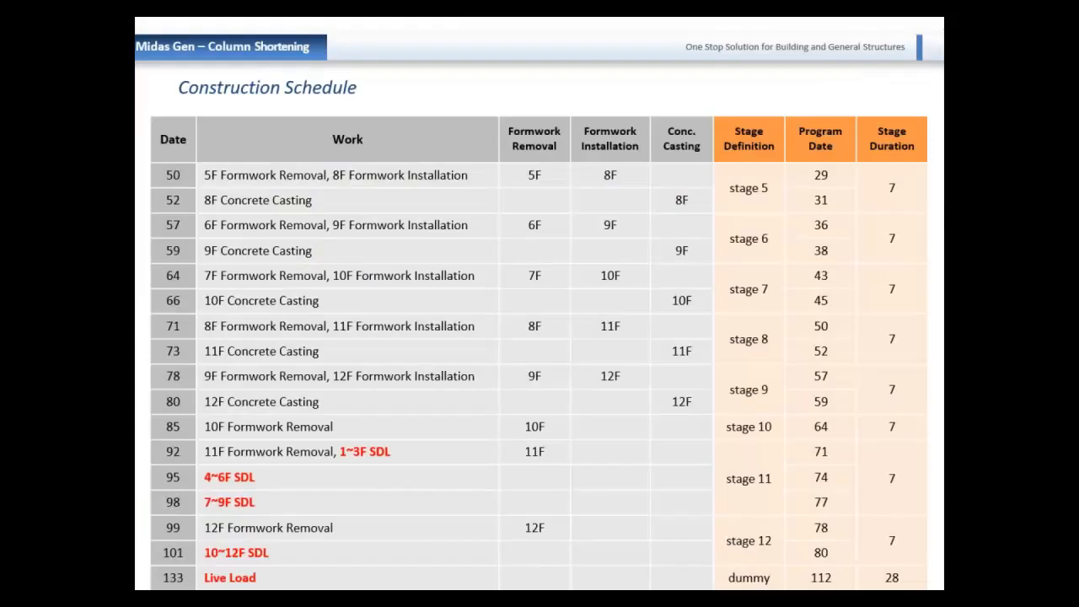
Switch to midas Gen, look at the form for composing a construction stage, and close it without adding a stage.
key(alt+Tab)
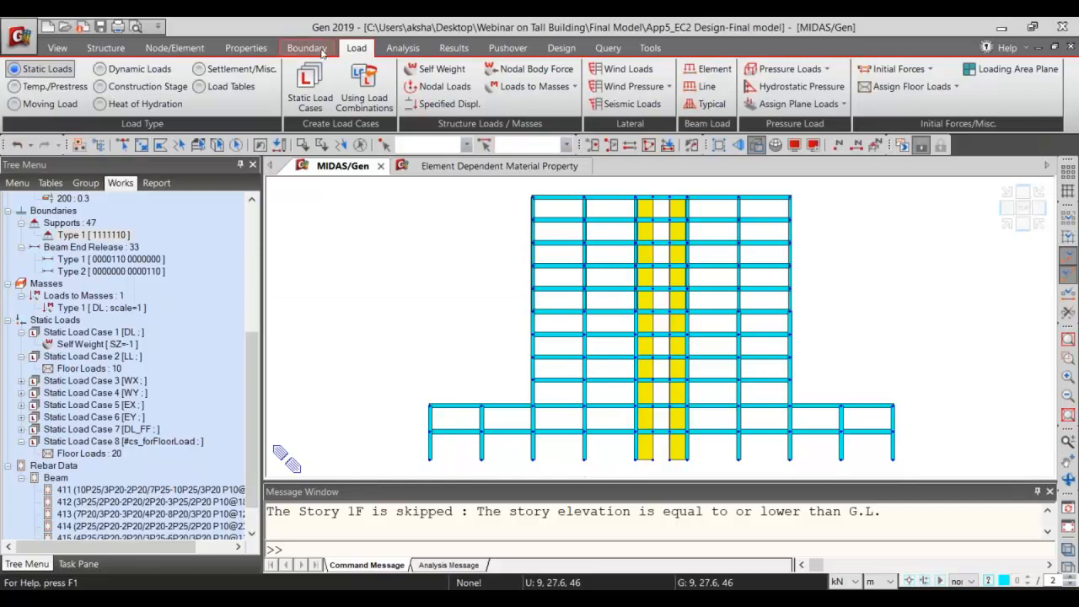
click(175, 85)
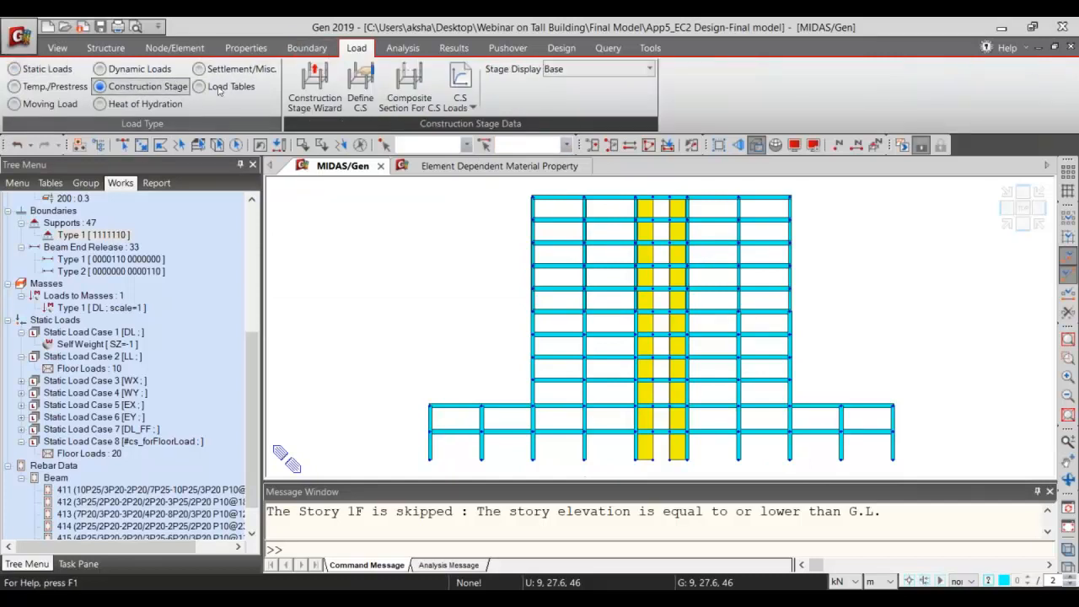
click(361, 95)
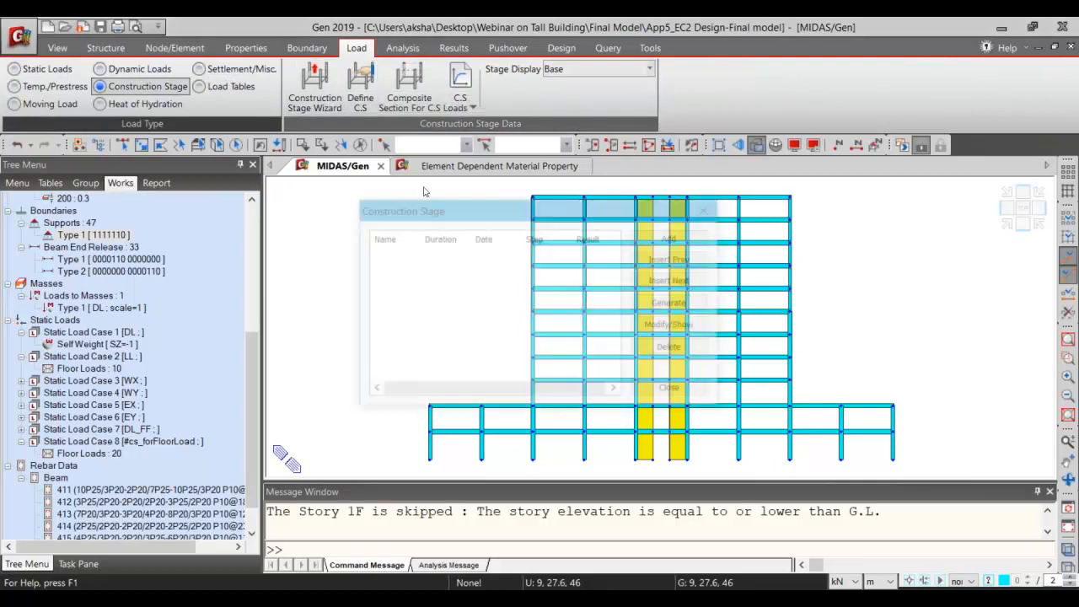
click(655, 239)
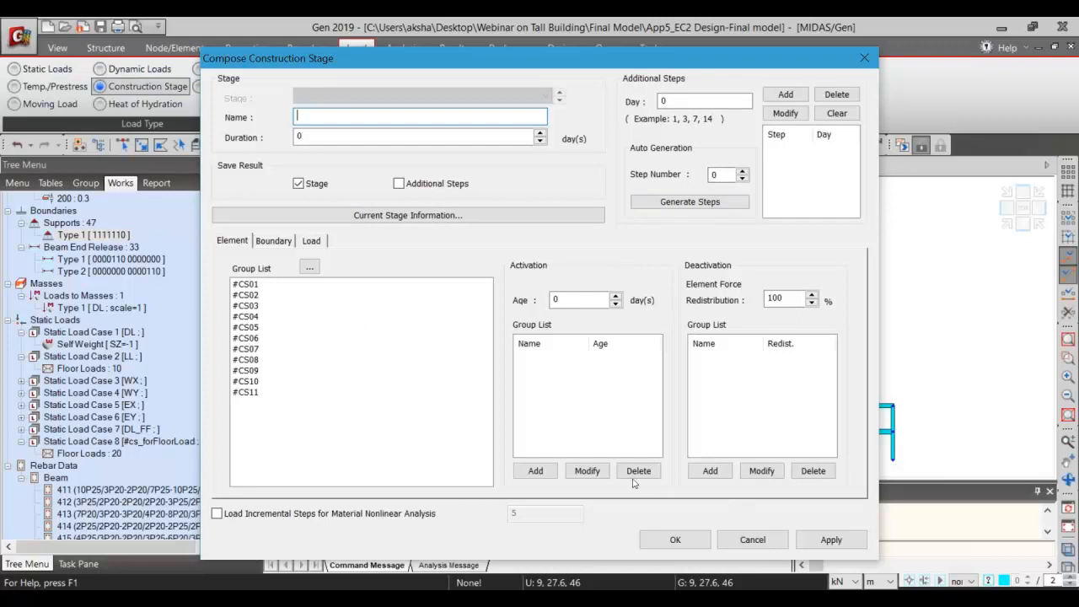
click(732, 536)
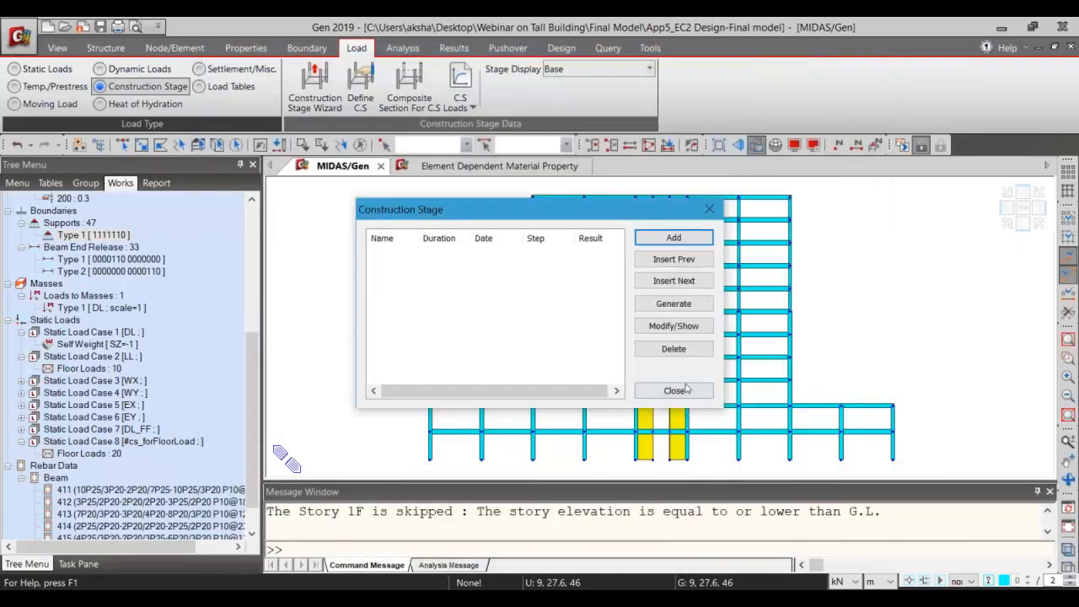
click(685, 393)
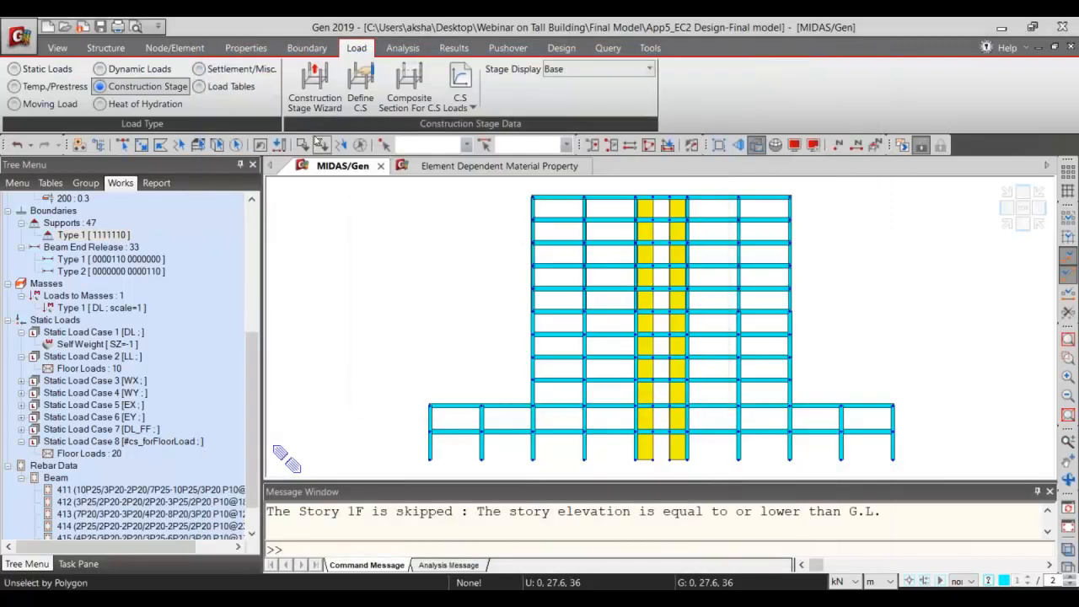
Look over the empty Construction Stage Wizard for Building Structure and the model's structure and boundary groups.
click(335, 94)
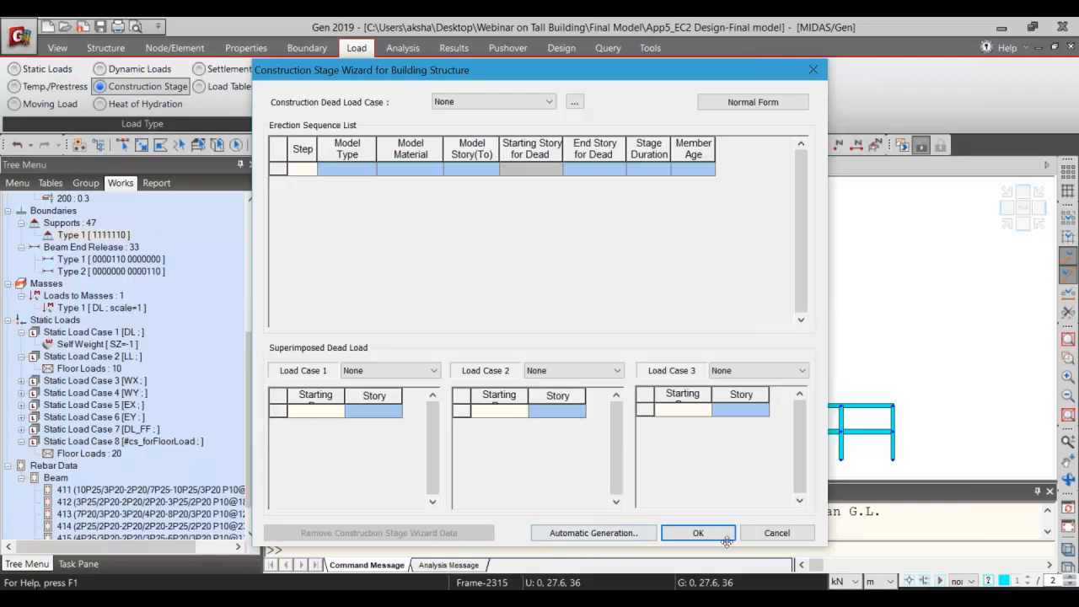
click(698, 532)
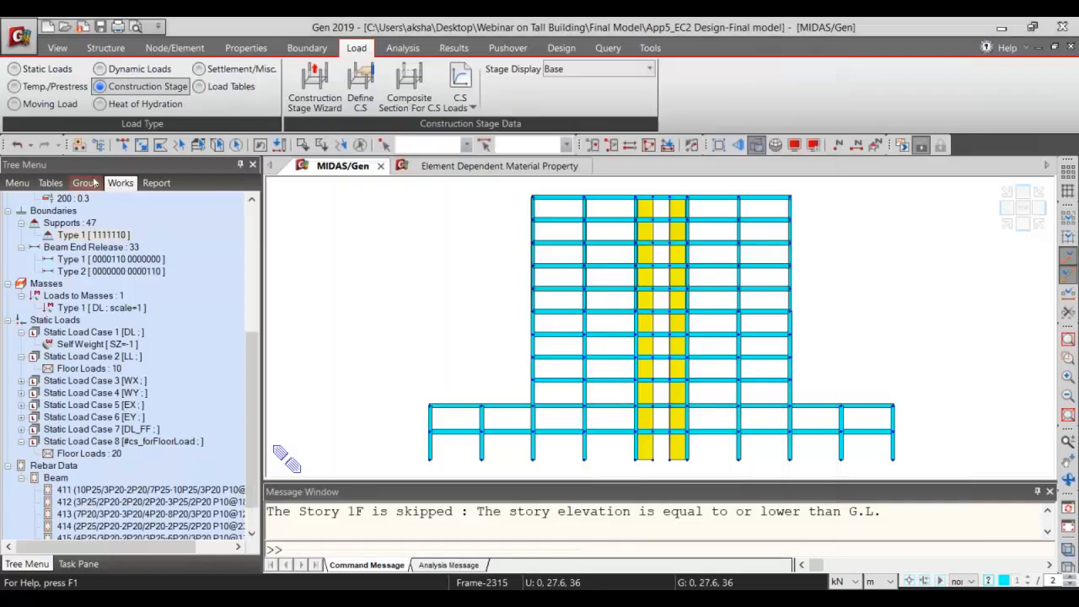
click(85, 182)
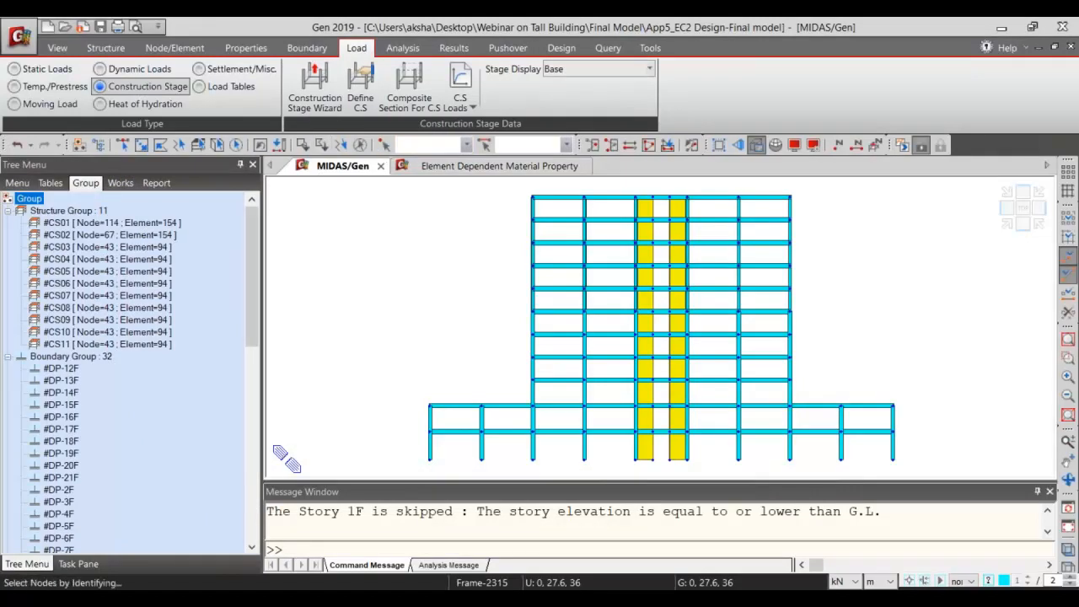
click(50, 182)
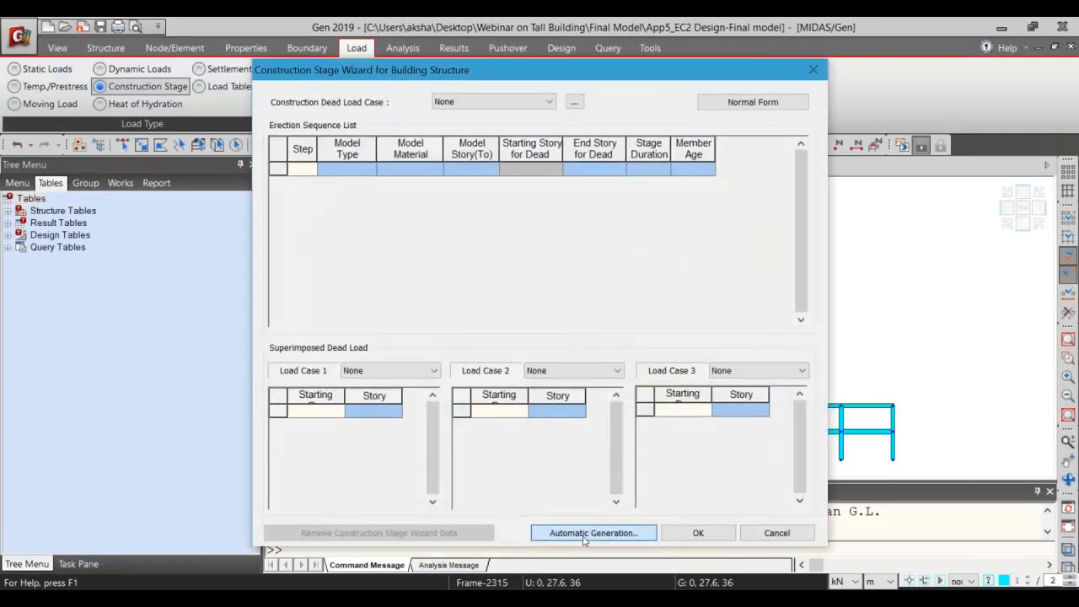
Set the wizard's automatic generation of construction stages to load case DL, story increment 1, stage duration 7 and member age 19.
click(591, 533)
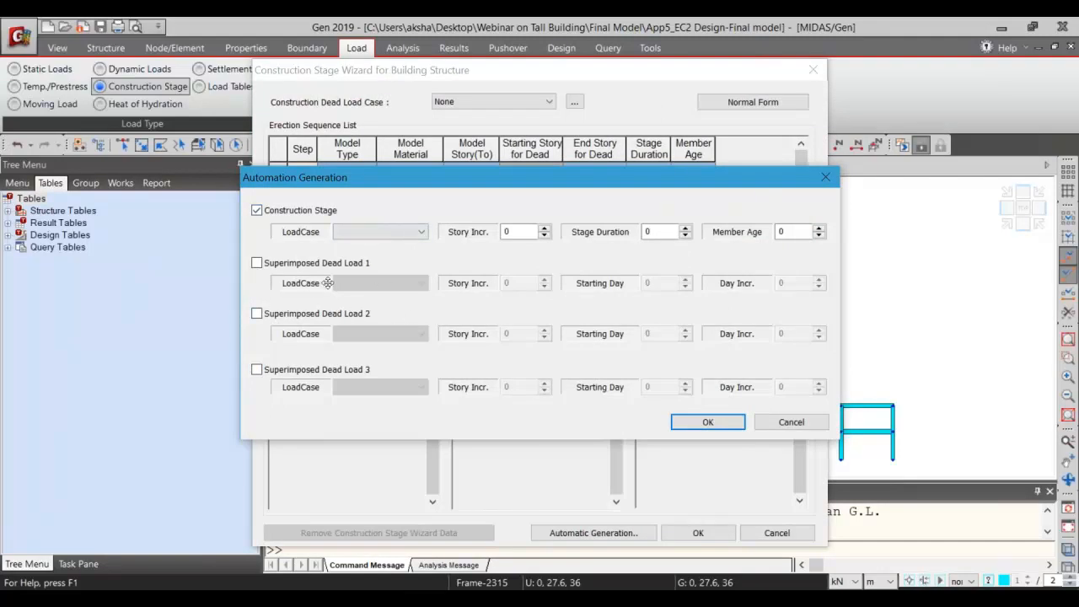
click(362, 232)
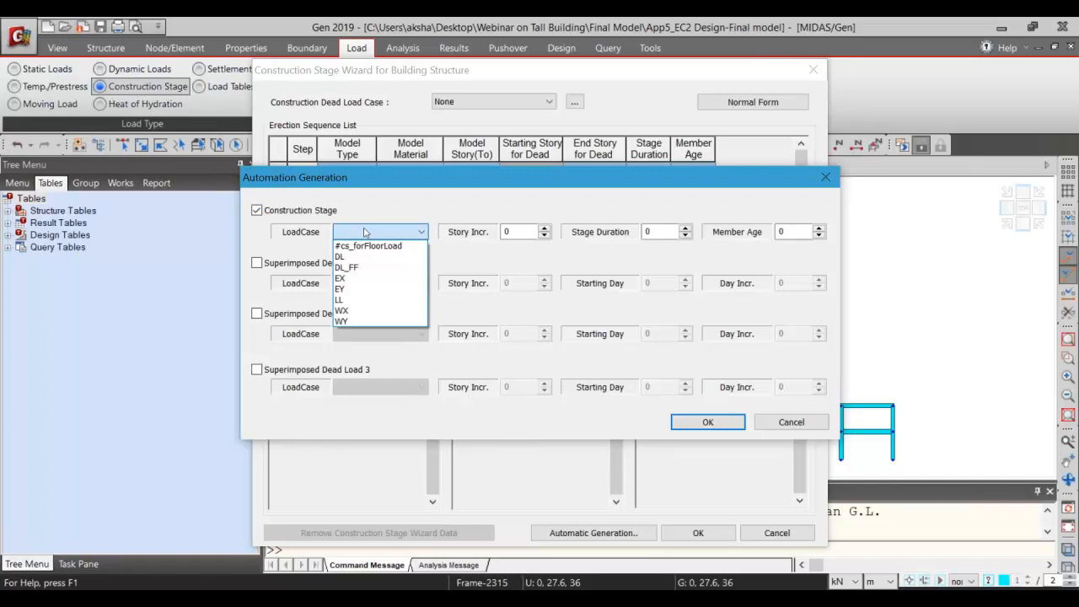
click(367, 258)
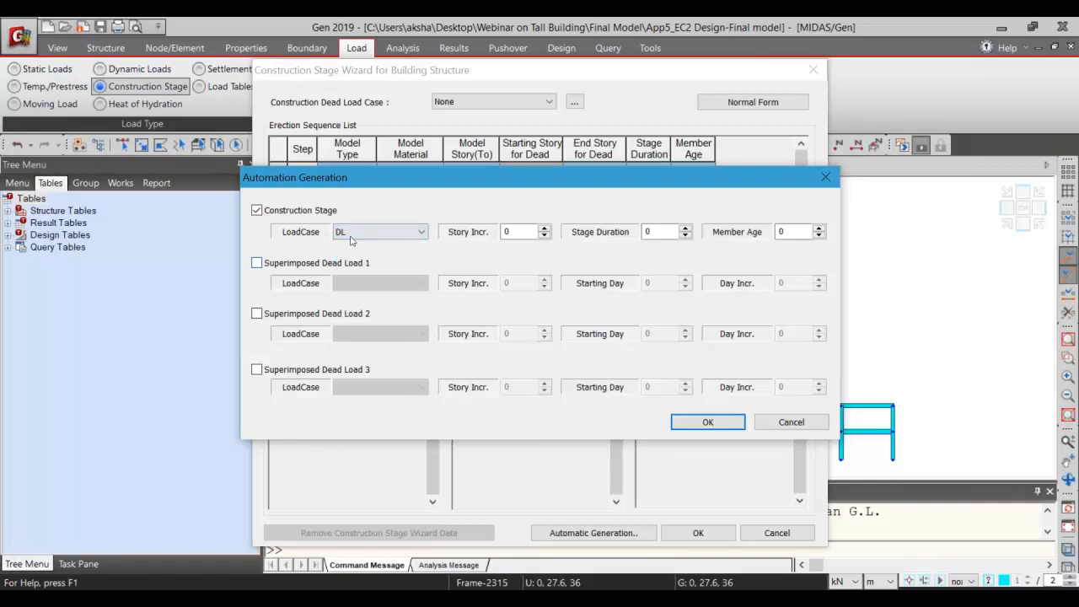
click(544, 236)
text(1)
click(662, 231)
double_click(662, 231)
text(7)
key(Tab)
text(19)
Enable Superimposed Dead Load 1 with load case DL_FF, story increment 3, starting day 71 and day increment 3.
click(285, 262)
click(388, 283)
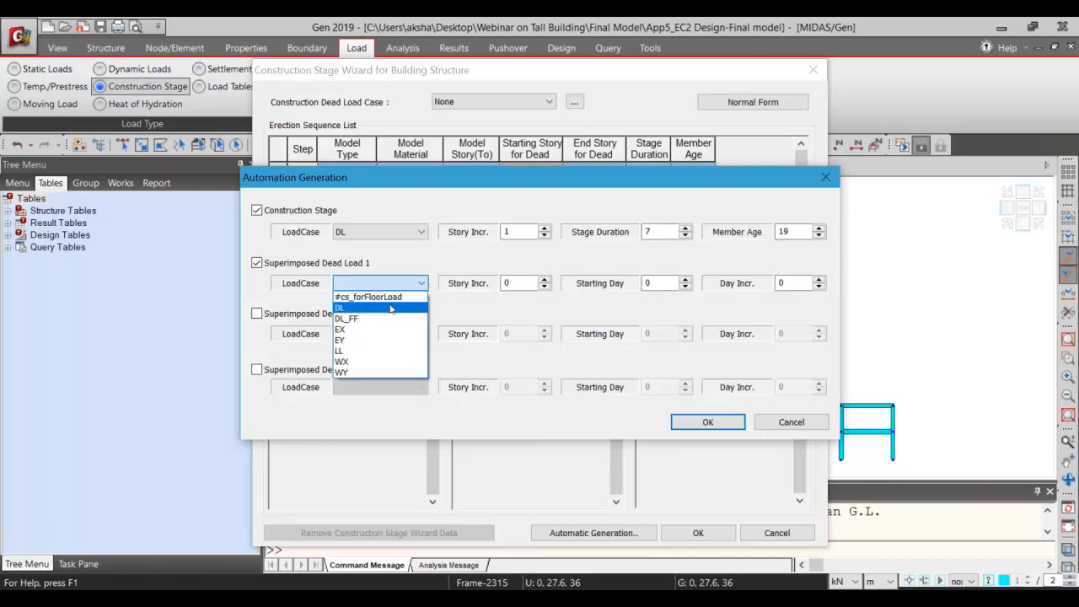
click(385, 319)
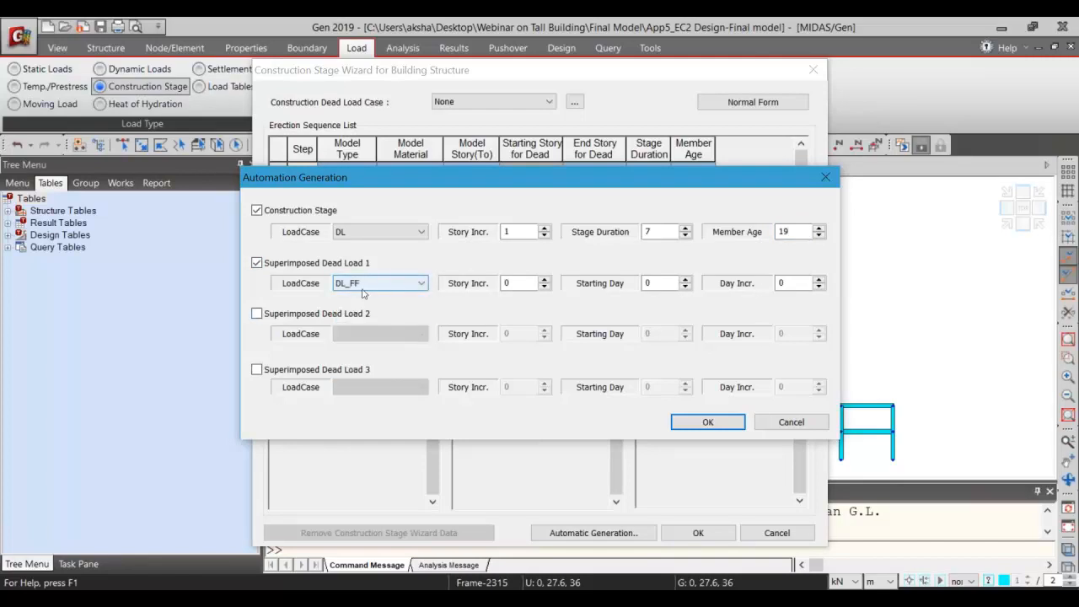
double_click(506, 283)
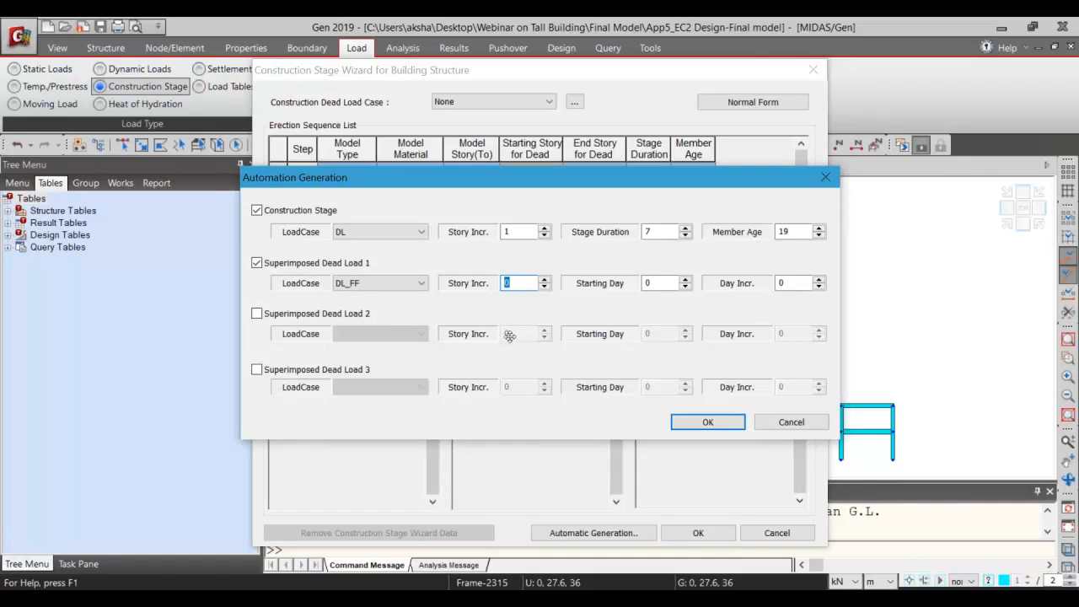
text(3)
click(652, 282)
double_click(651, 282)
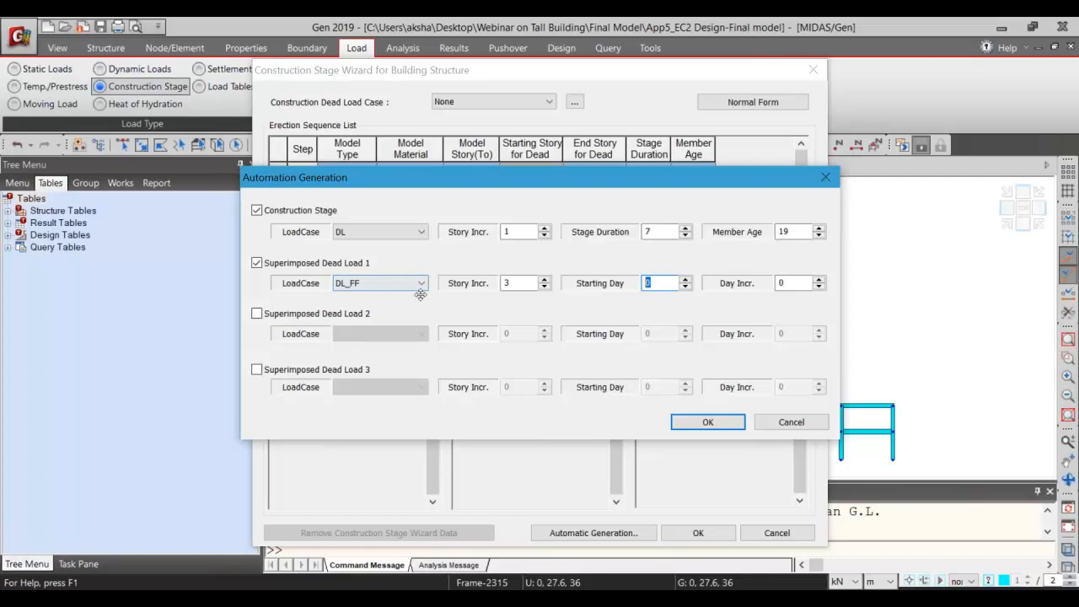
text(71)
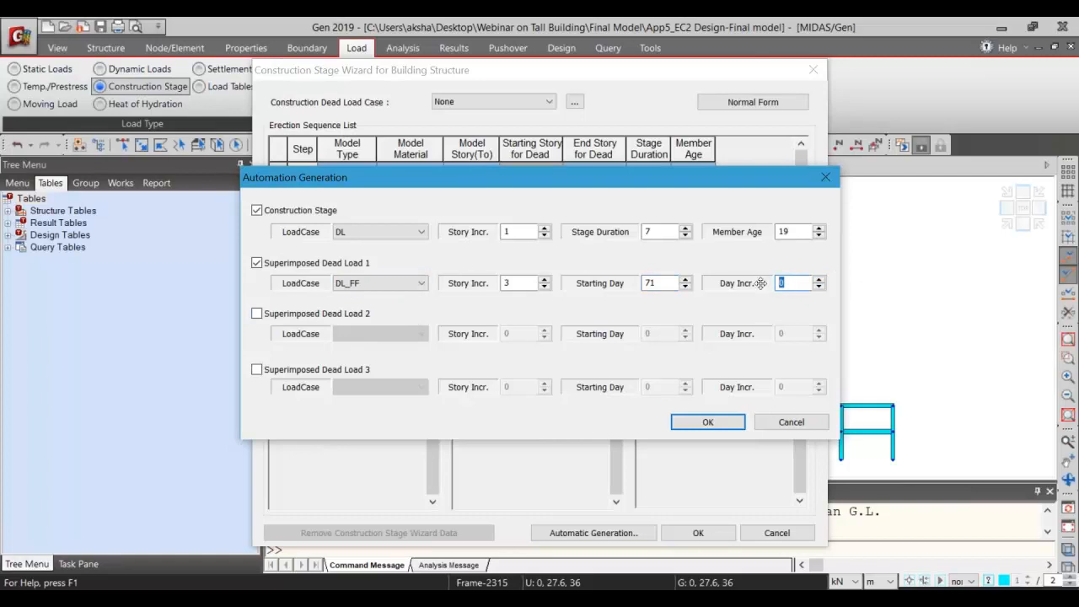
text(3)
Enable Superimposed Dead Load 2 with load case LL, story increment 3, starting day 112 and day increment 1, and generate the sequence.
click(362, 314)
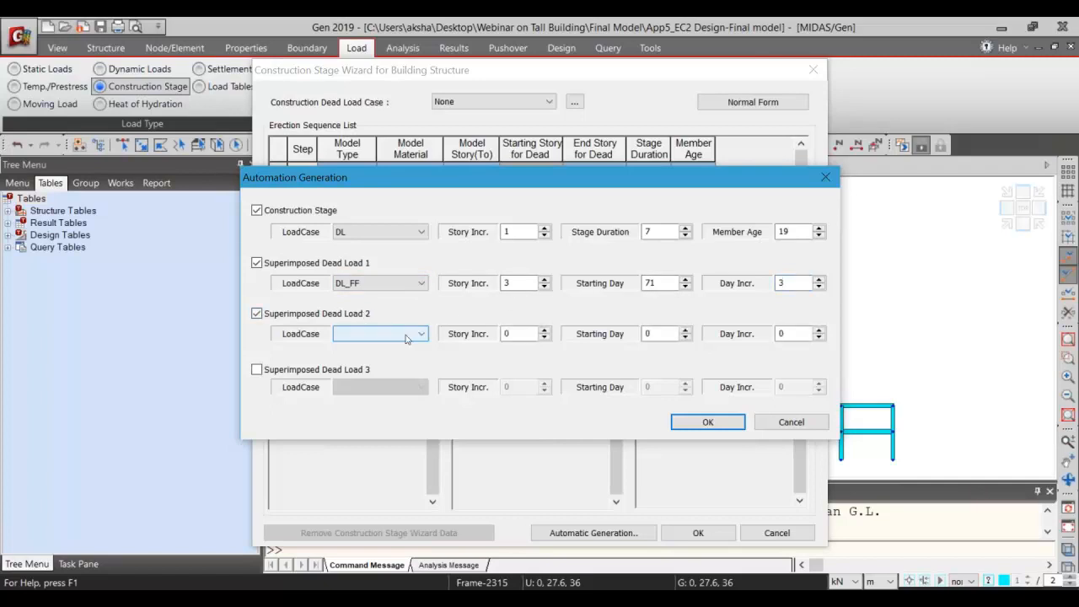
click(410, 334)
click(397, 404)
double_click(510, 334)
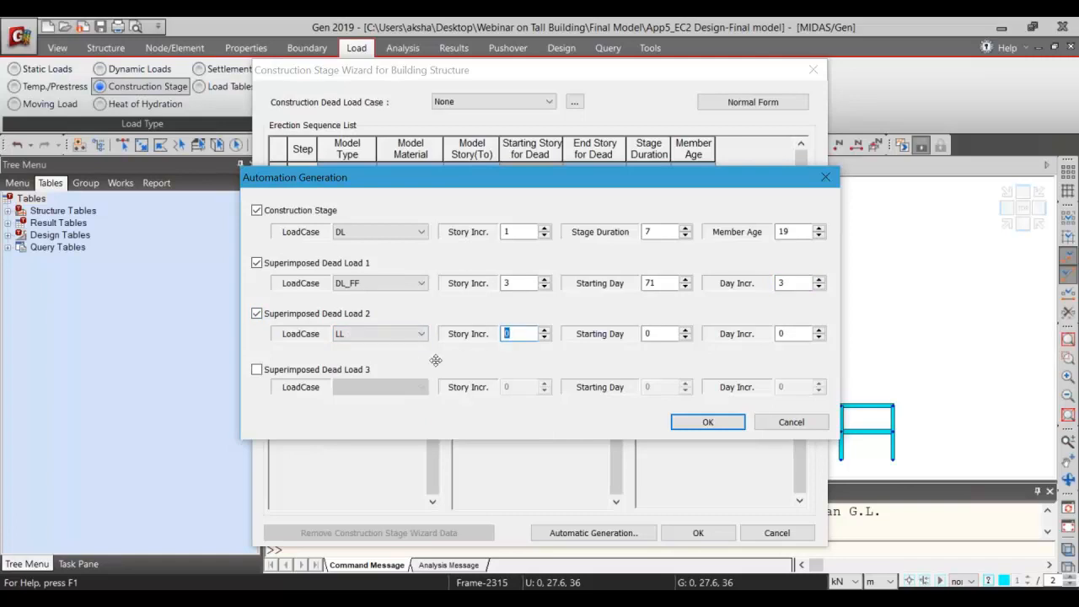
text(3)
double_click(661, 335)
text(112)
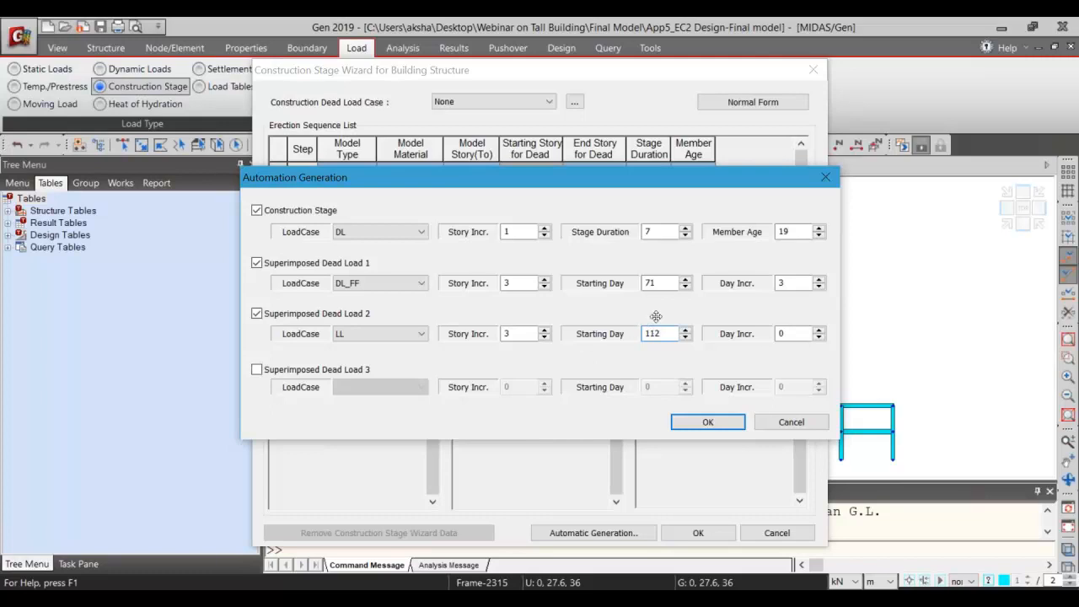
double_click(798, 331)
text(1)
click(712, 425)
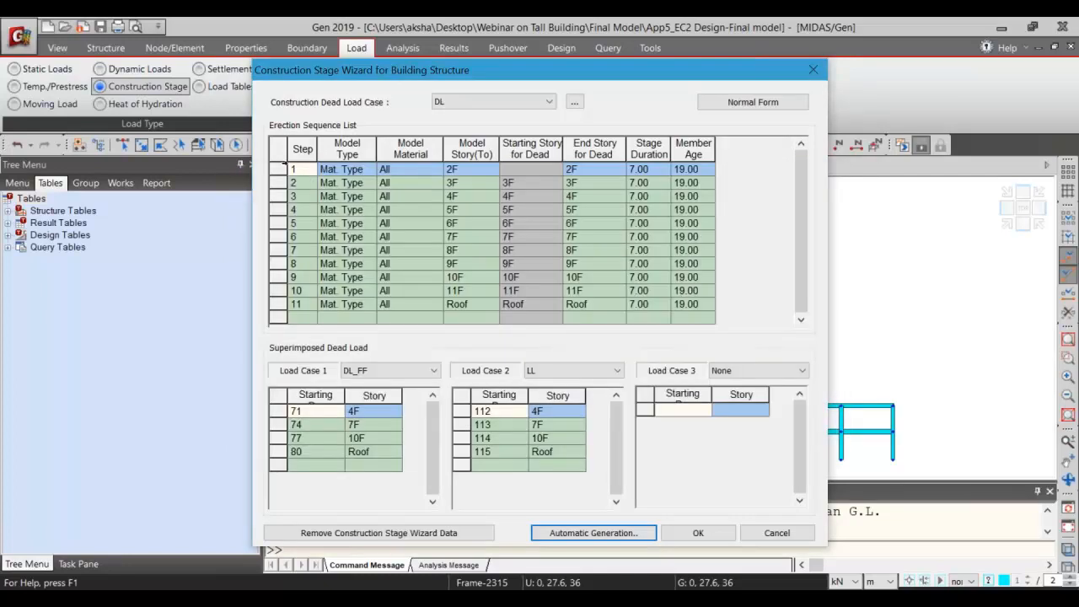
Check the stage durations and member ages in the generated erection sequence and accept the construction stage wizard.
click(278, 147)
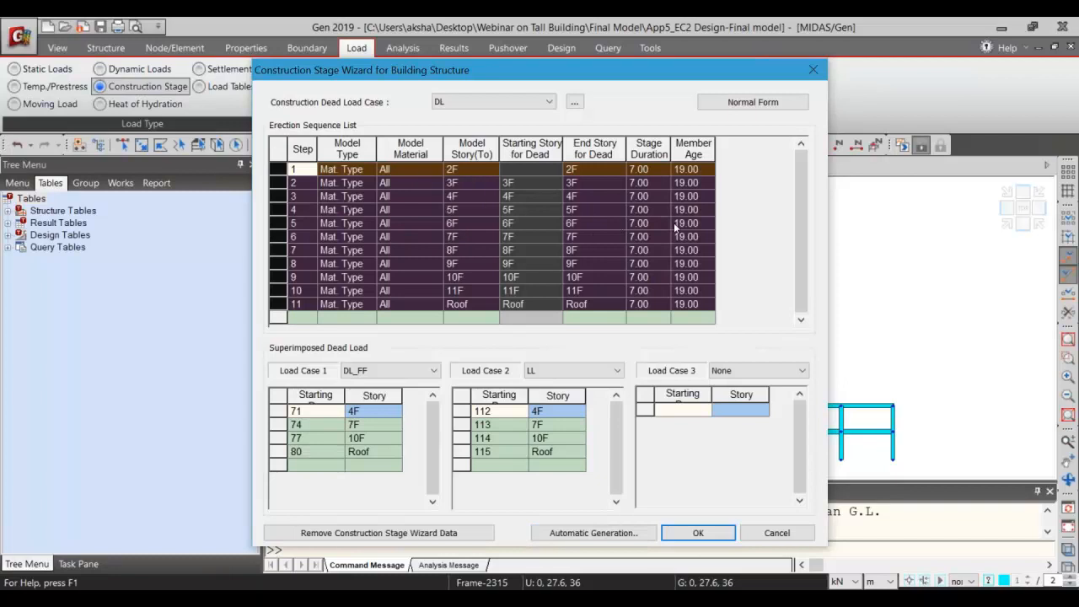
click(646, 169)
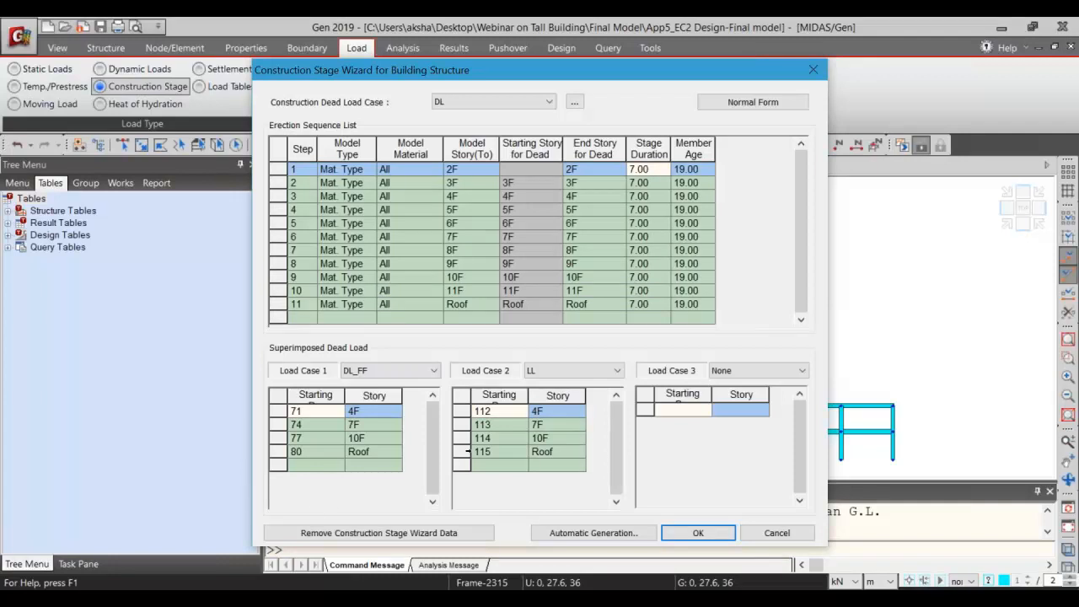
click(718, 534)
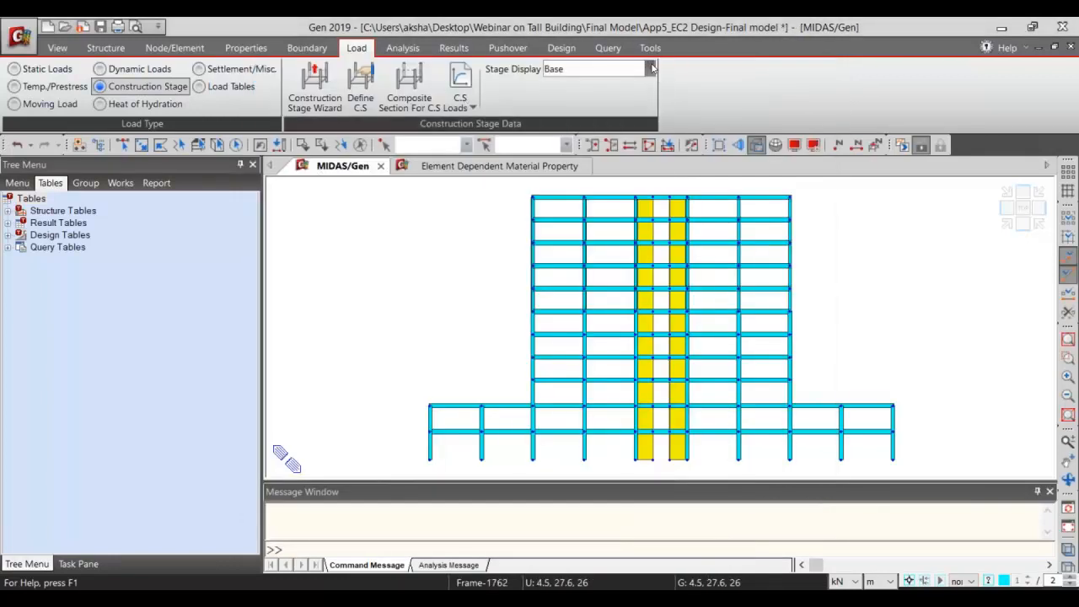
Display construction stage #CS01 of the model in isometric view.
click(652, 68)
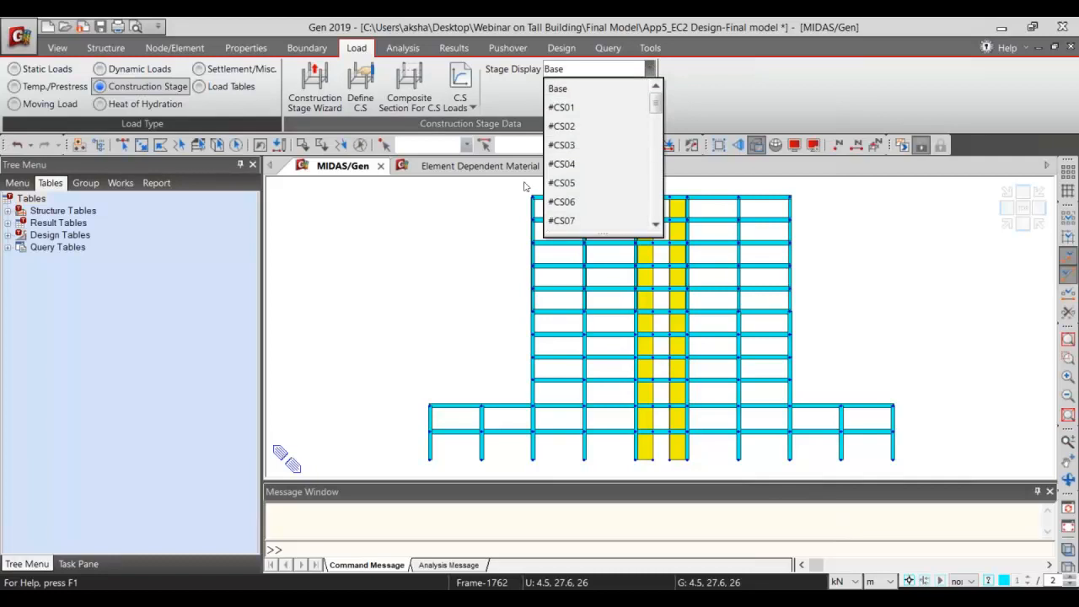
click(585, 107)
click(1008, 225)
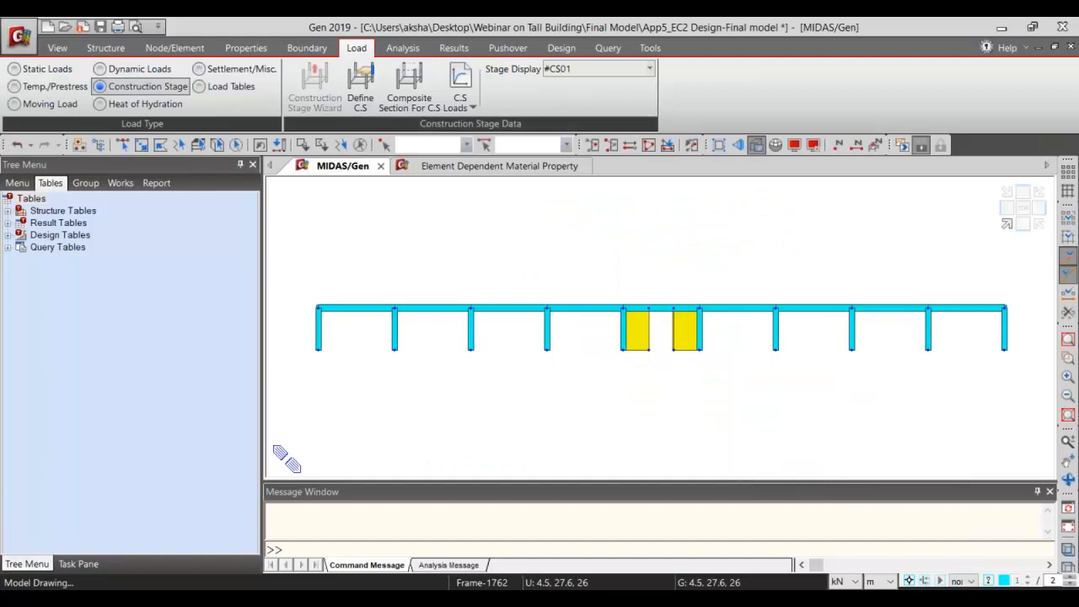
Examine the loads under static load case DL in the Works tree for stage #CS01.
click(120, 183)
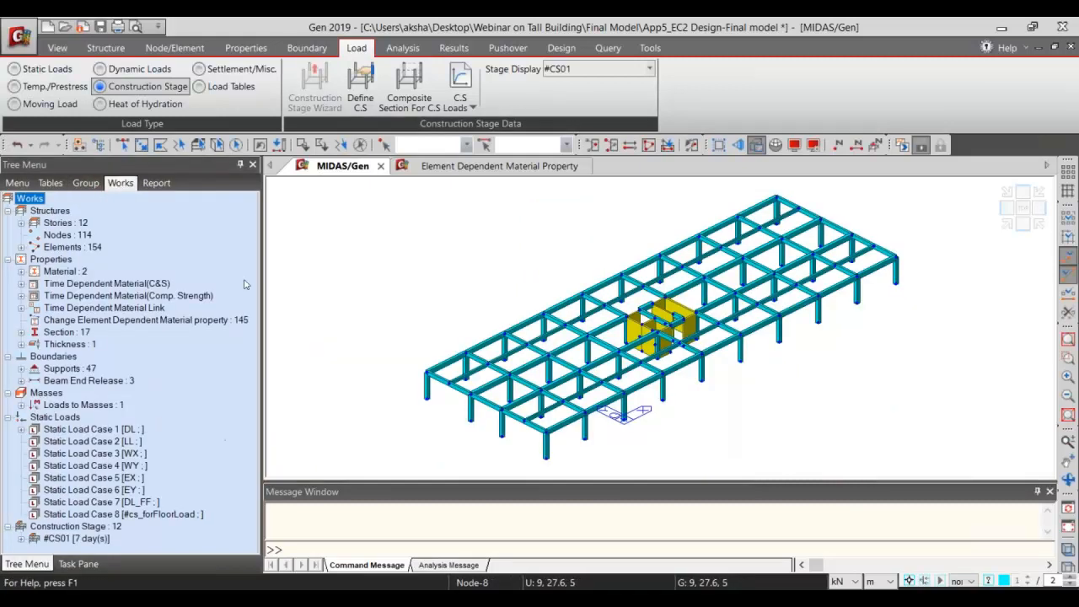
click(134, 433)
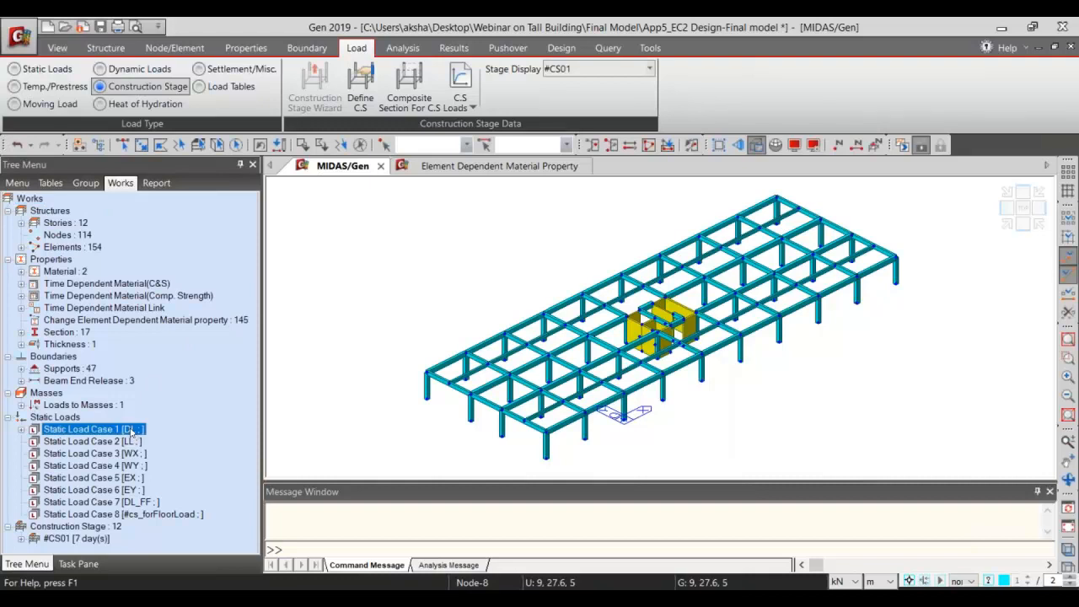
double_click(131, 431)
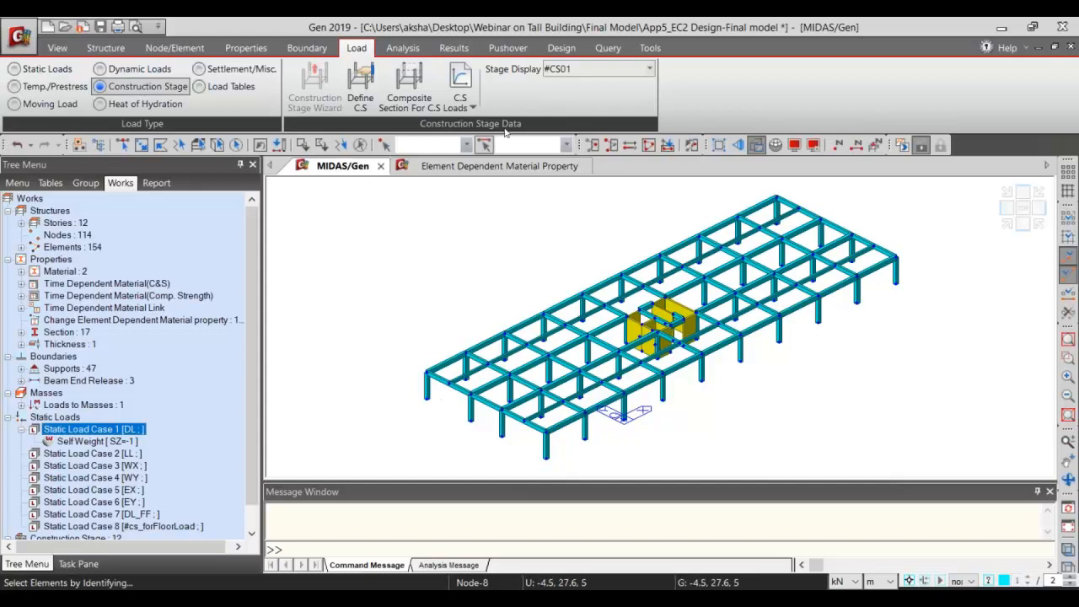
Display construction stages #CS02, #CS04, #CS07, #CS10 and #CS_dummy in turn to examine how the building grows.
click(649, 68)
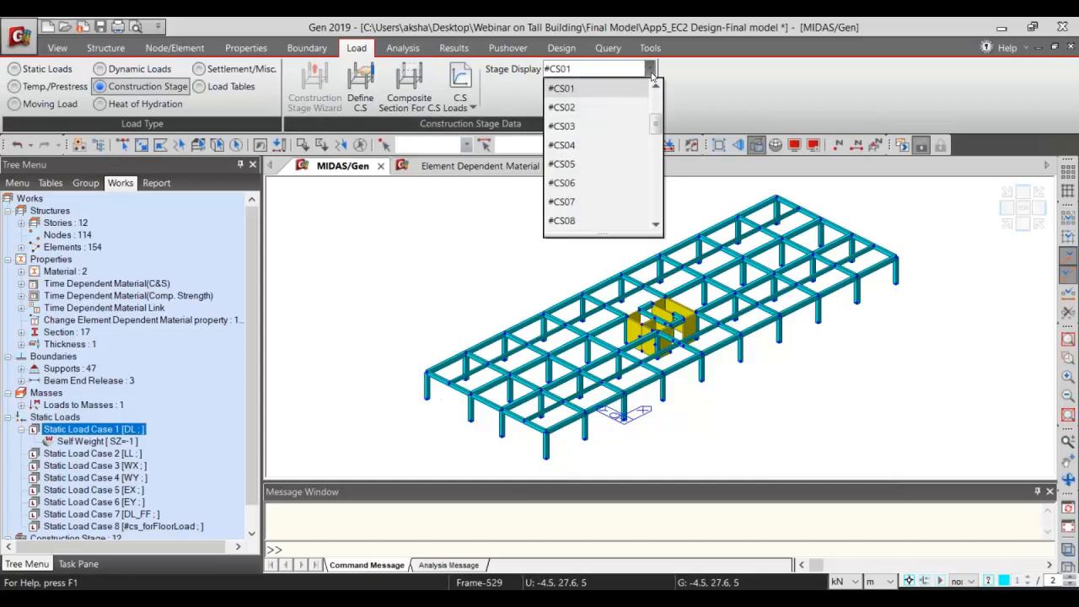
click(621, 107)
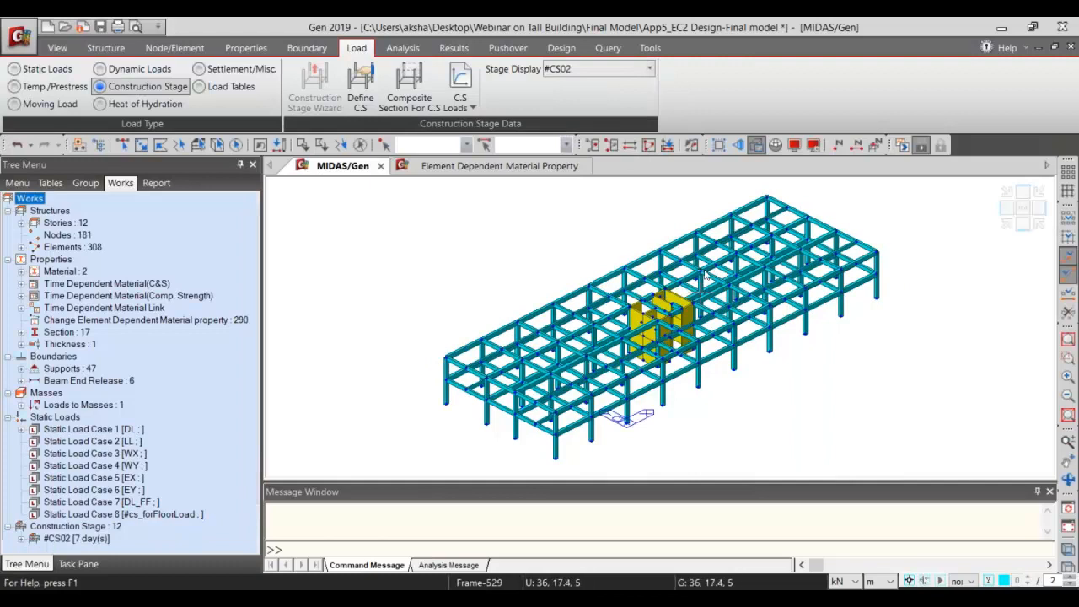
click(649, 68)
click(622, 126)
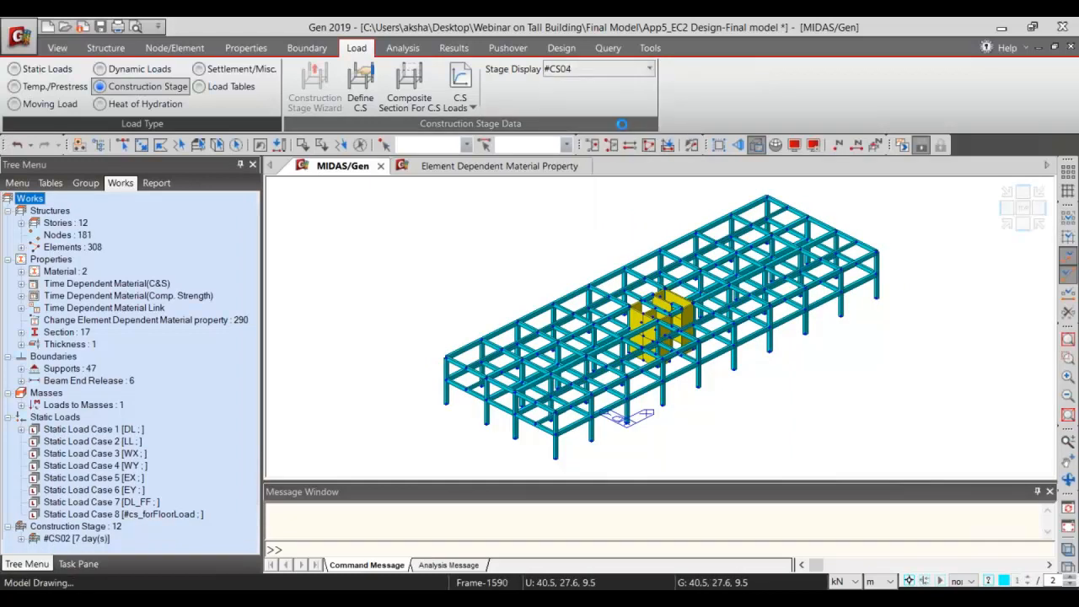
click(649, 68)
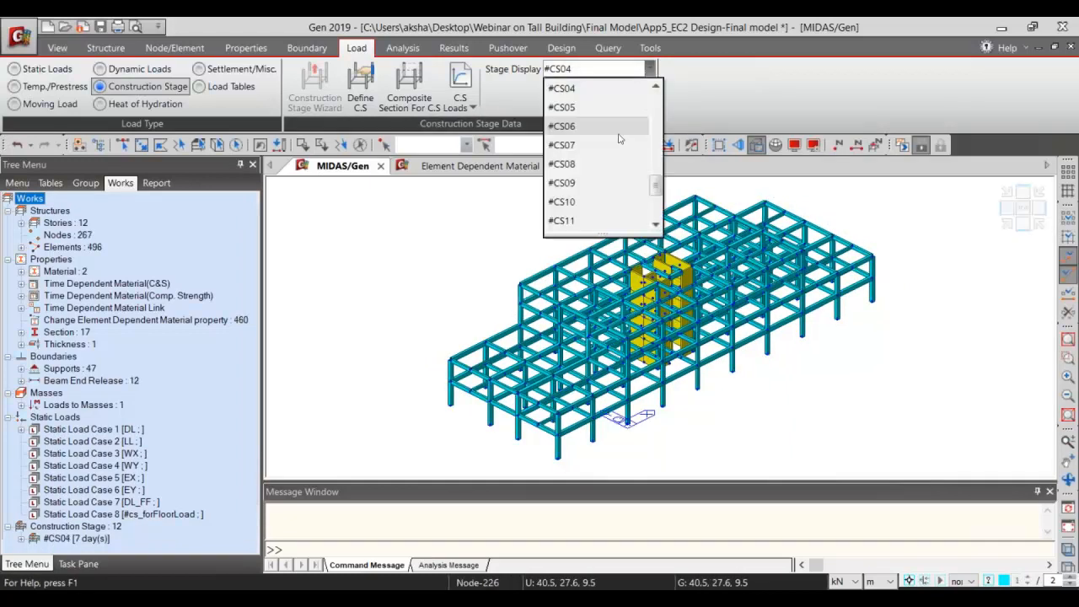
click(616, 147)
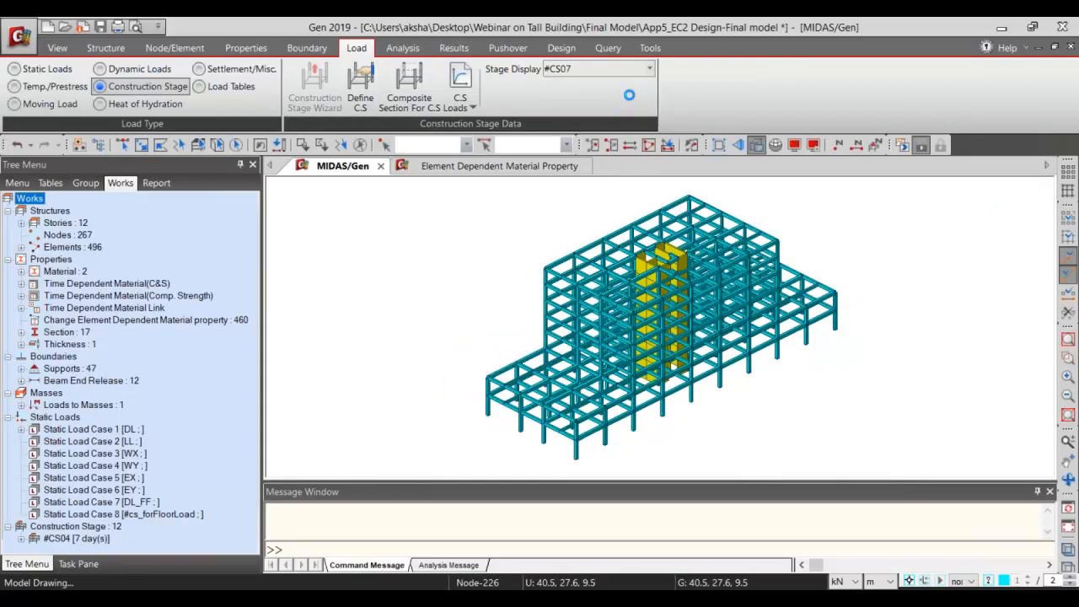
click(649, 68)
click(618, 179)
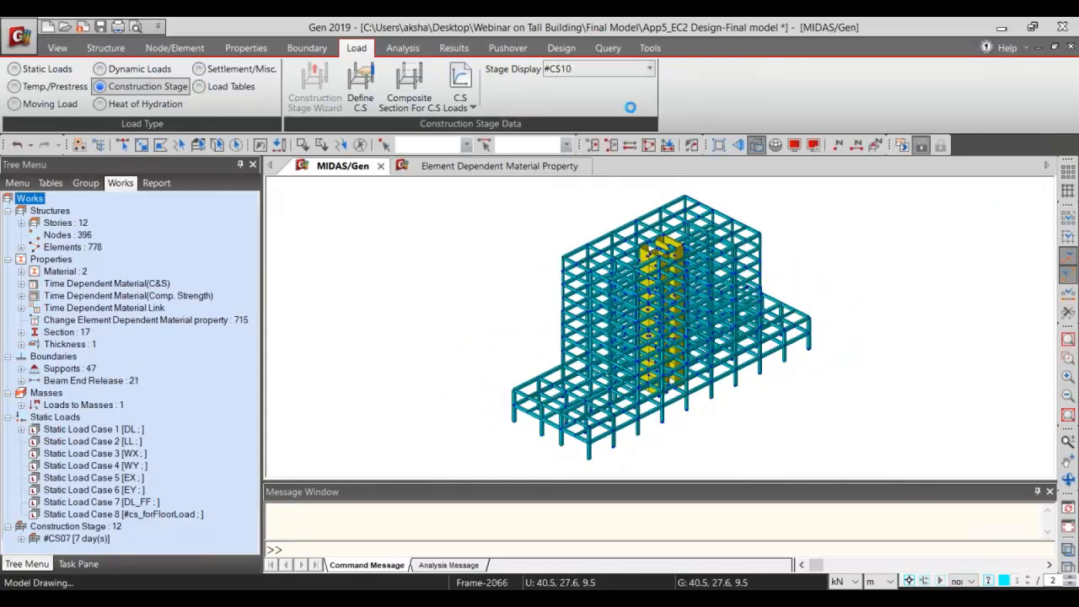
click(649, 68)
click(605, 223)
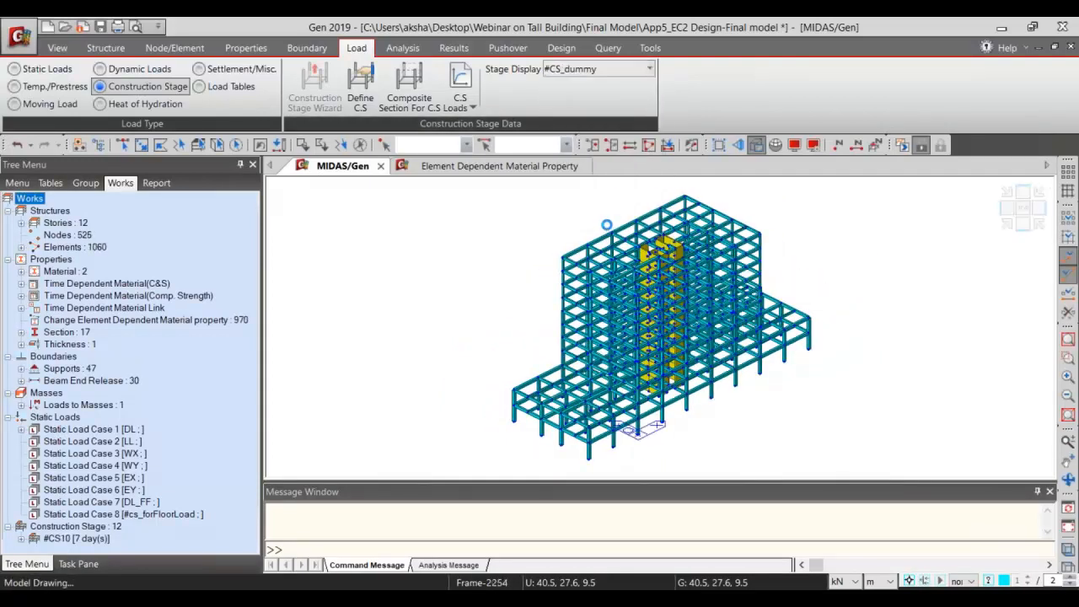
Return the stage display to Base and review the erection sequence in the Construction Stage Wizard without changing it.
click(649, 68)
scroll(628, 110, up, 2)
click(627, 91)
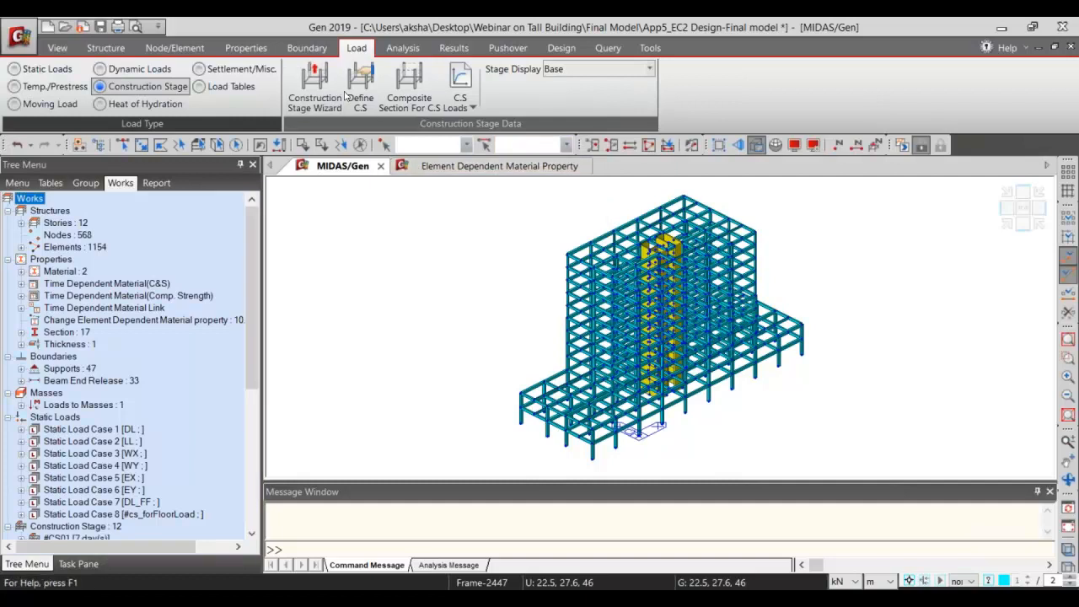
click(315, 84)
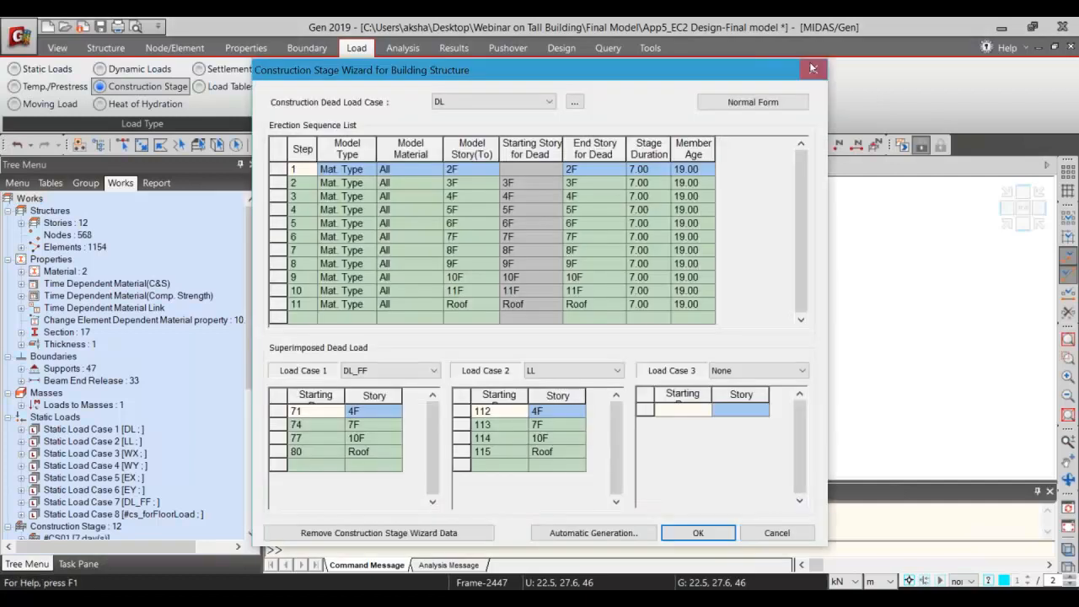
key(Escape)
Add a construction stage named "3 years" with a duration of 1063 days and no additional element, boundary or load groups.
click(360, 84)
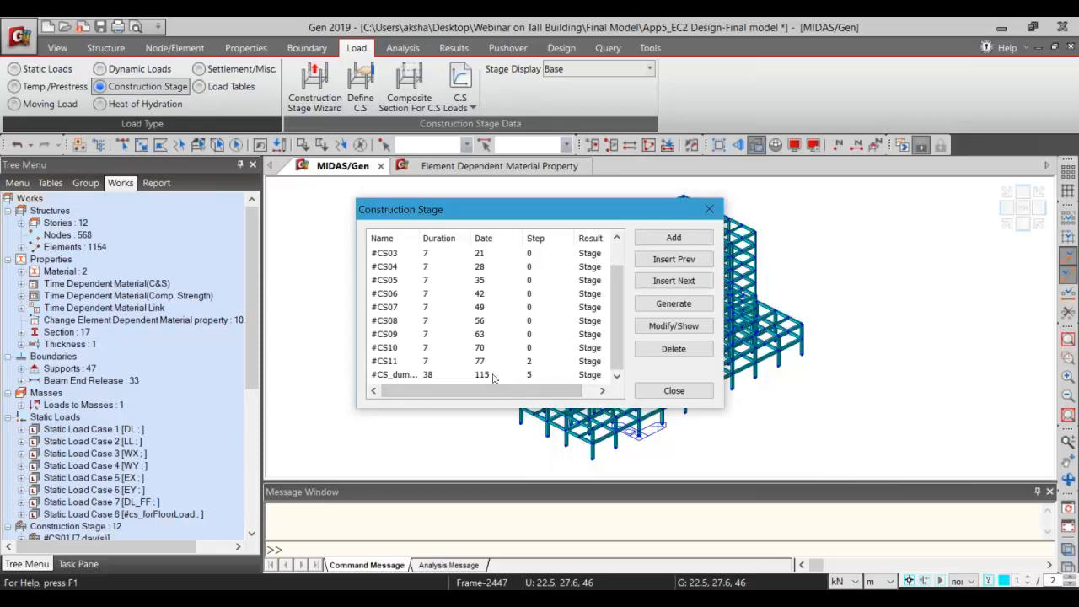
click(644, 239)
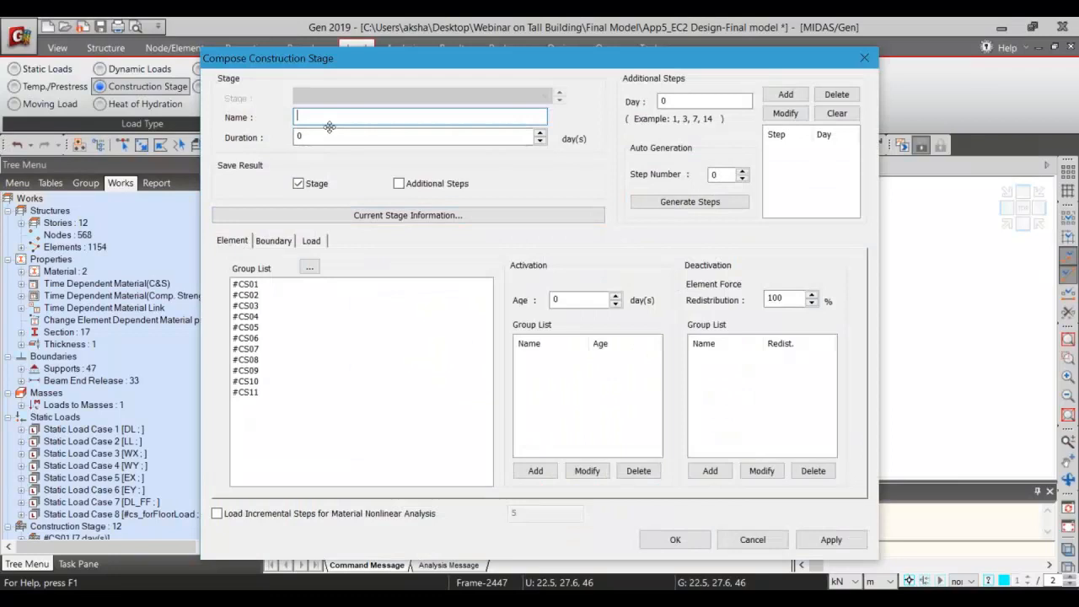
text(CS)
text(3 years)
key(Tab)
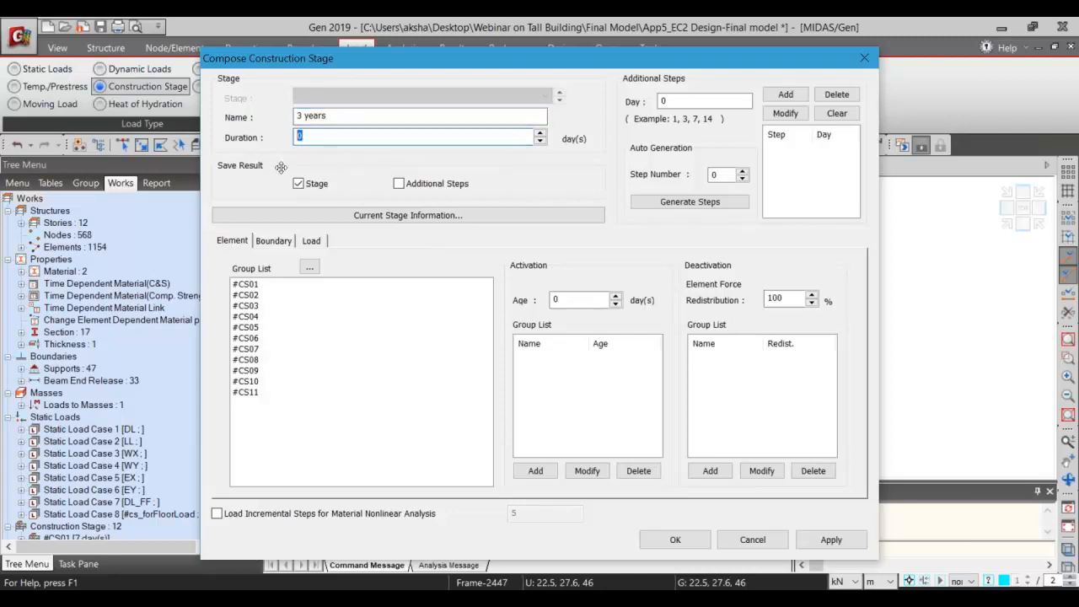
text(1063)
click(274, 241)
click(312, 241)
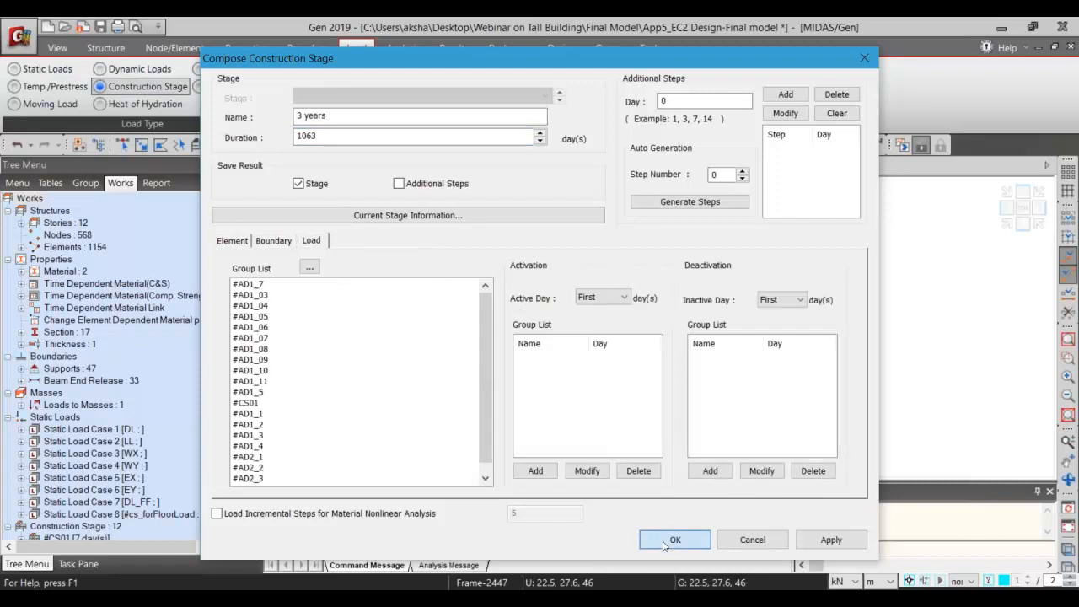
click(668, 542)
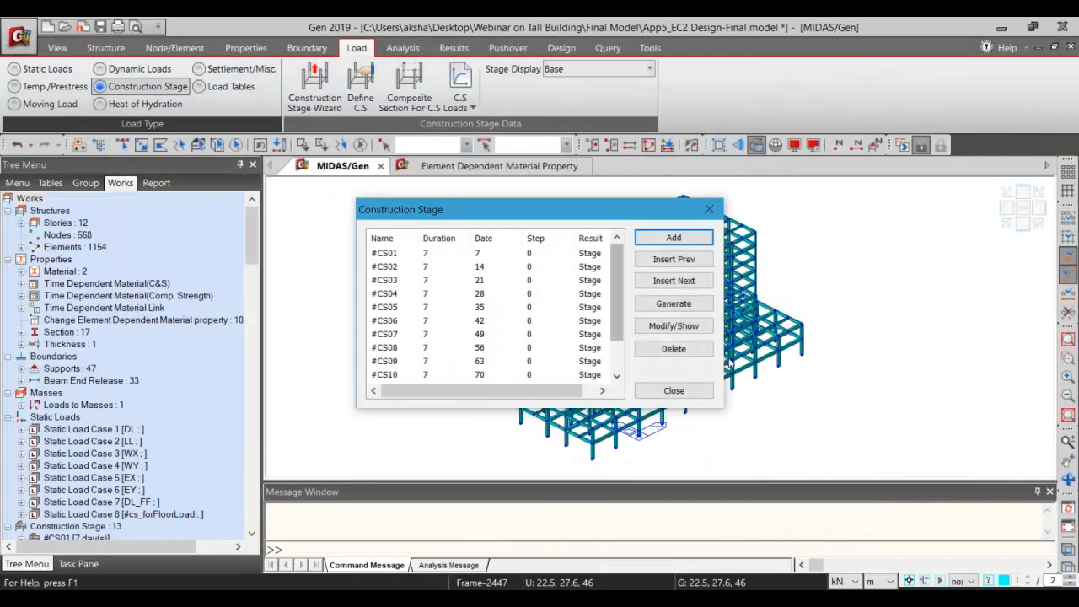
click(663, 392)
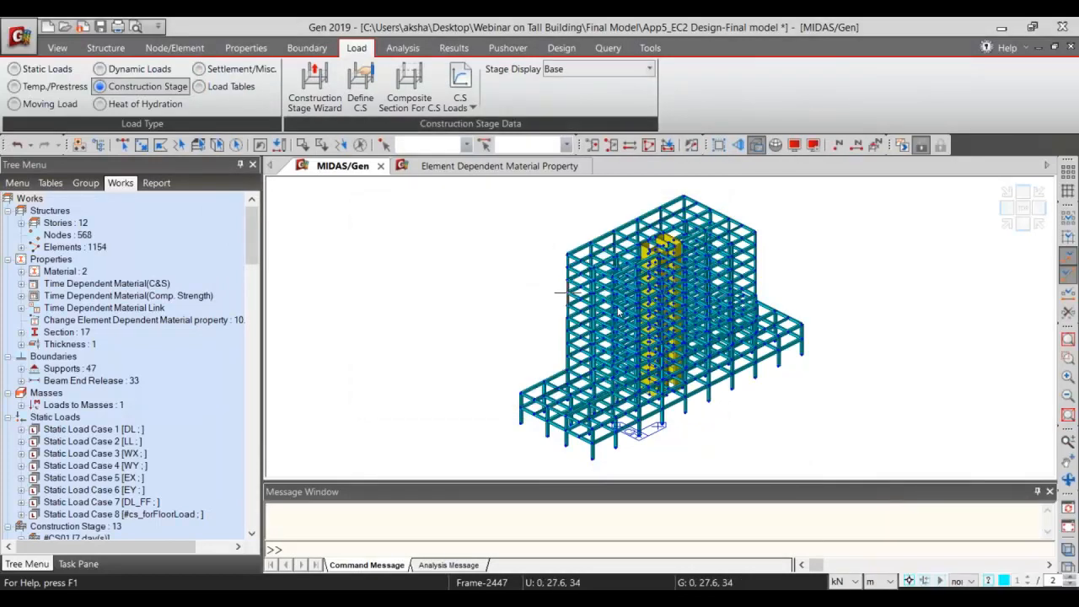
Review the structure, boundary and load groups activated in each construction stage in the Works tree.
scroll(237, 373, down, 18)
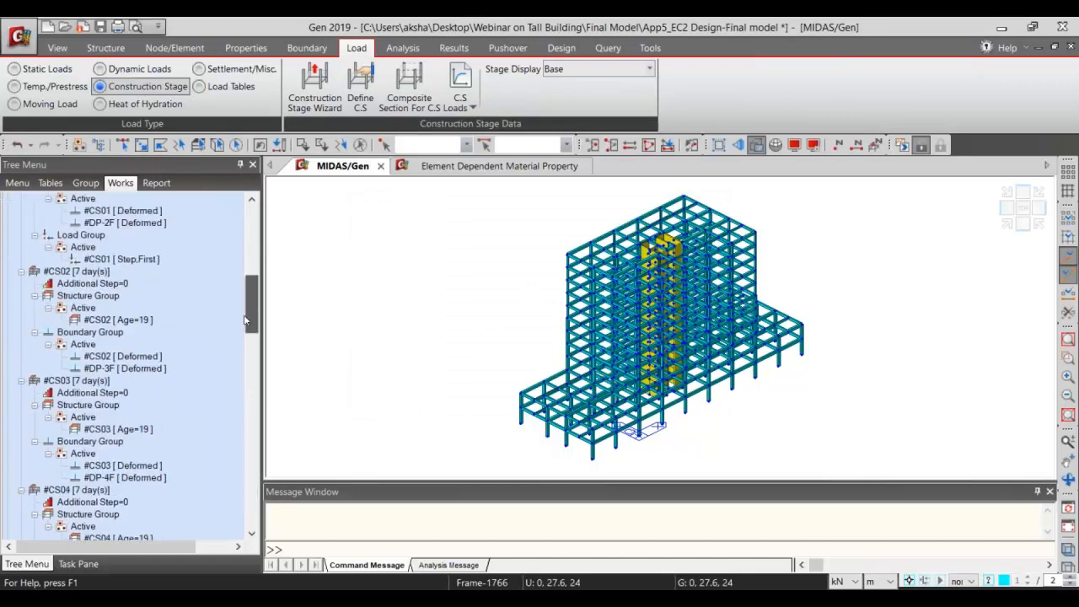
scroll(237, 373, up, 1)
drag(252, 354, 251, 269)
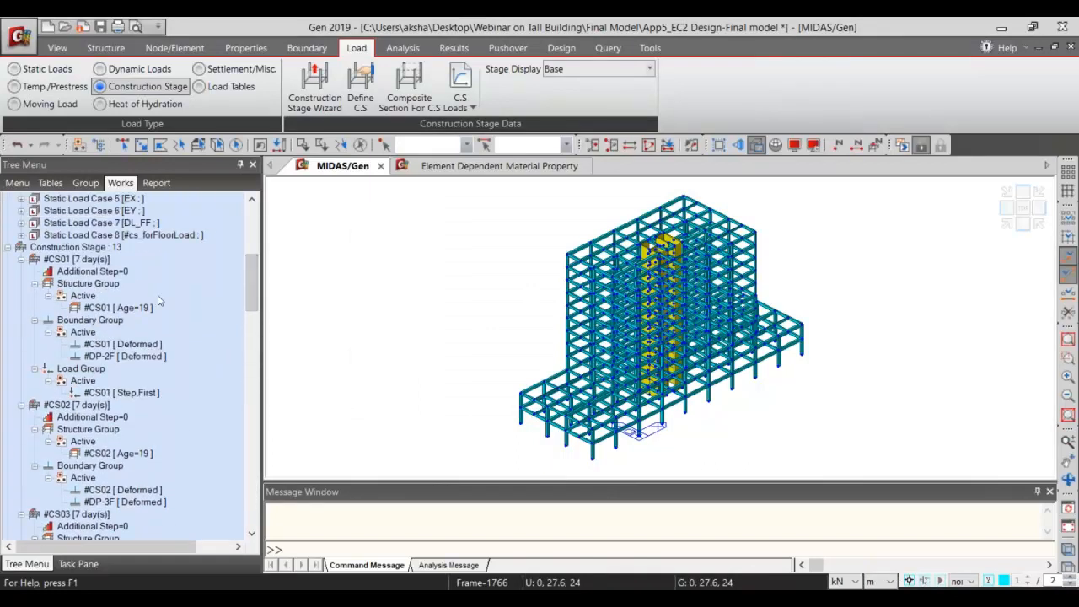
click(252, 533)
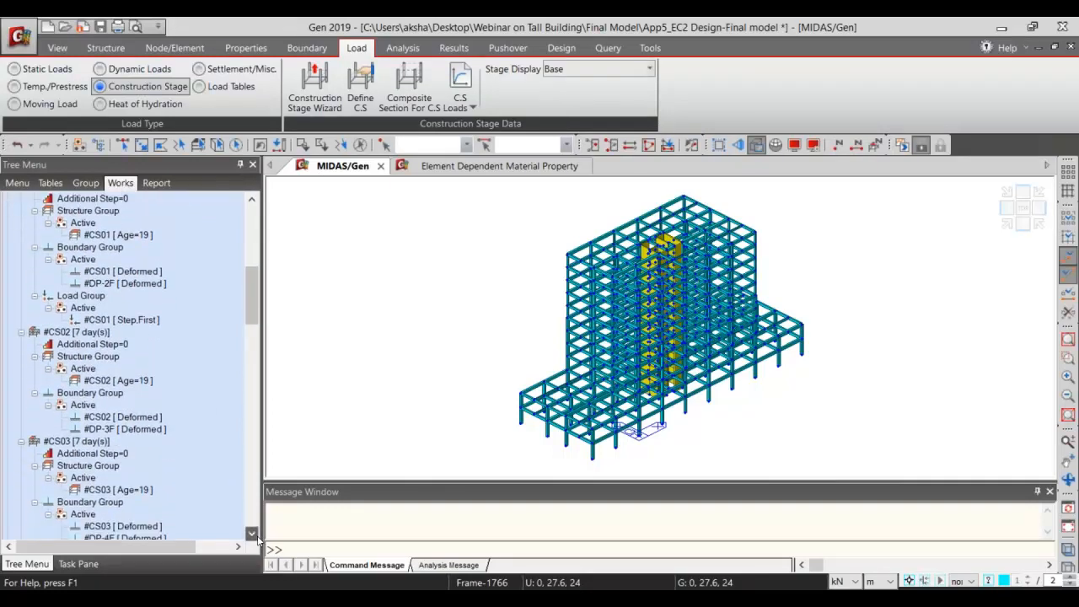
click(251, 533)
click(251, 532)
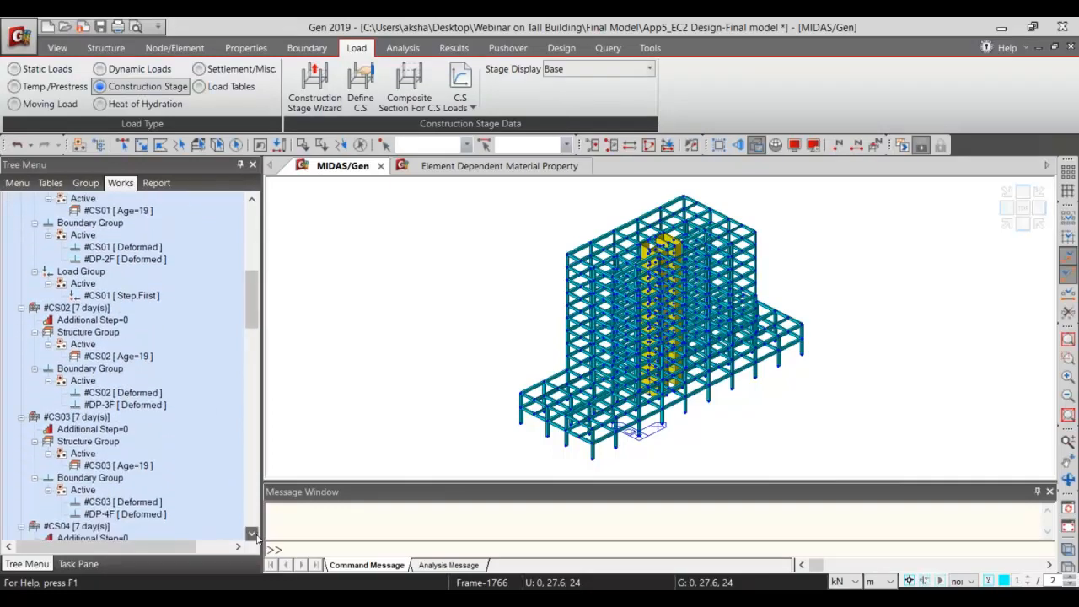
click(252, 533)
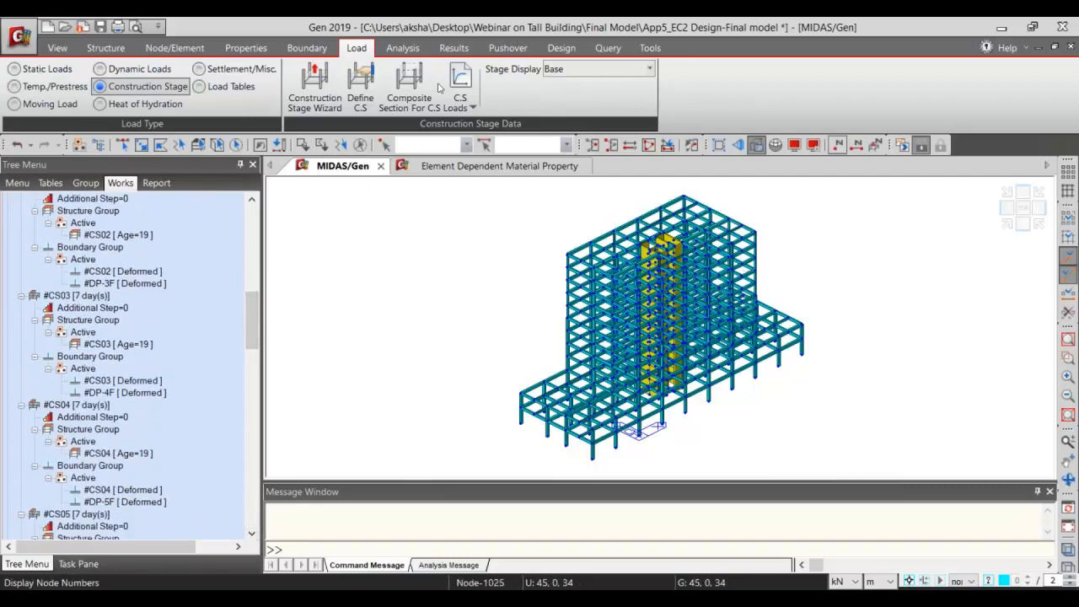
Perform the analysis of the model with its construction stages.
click(403, 48)
click(514, 91)
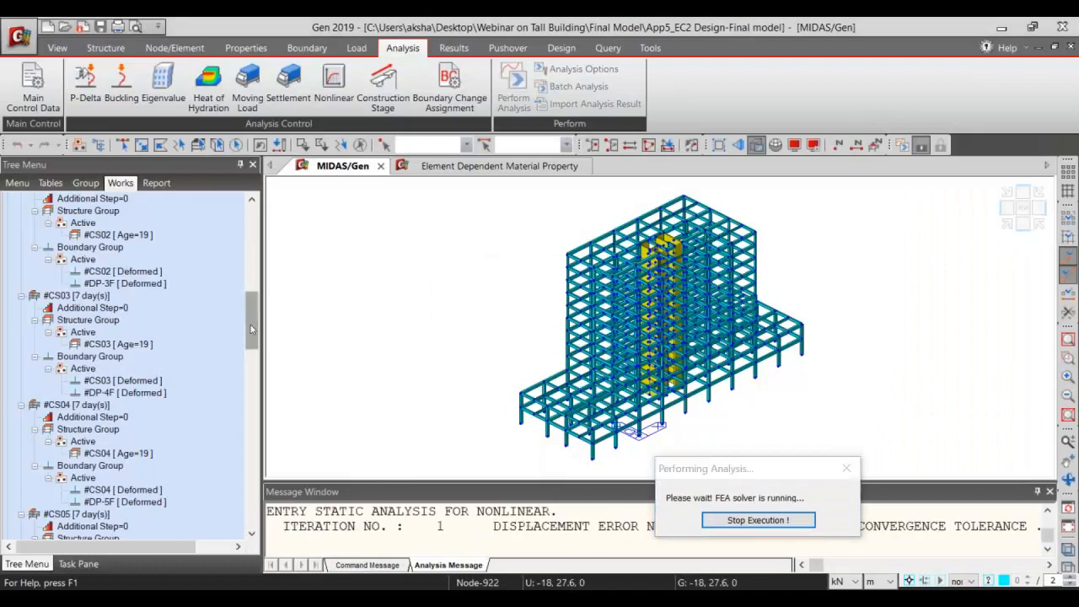
Inspect the loads defined under static load cases WX, WY and LL in the Works tree.
drag(250, 325, 246, 250)
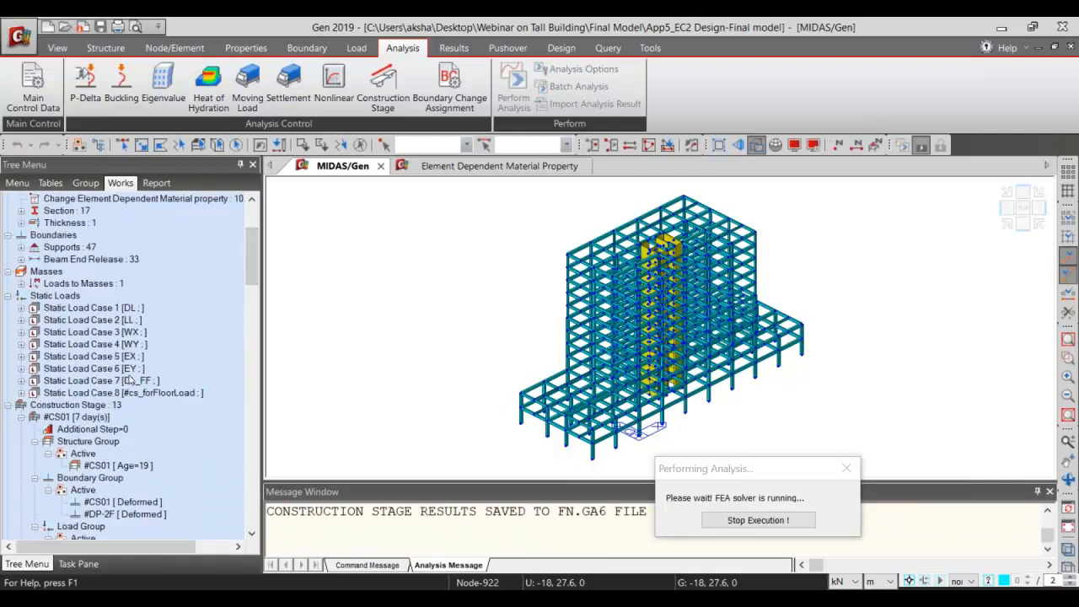
click(131, 380)
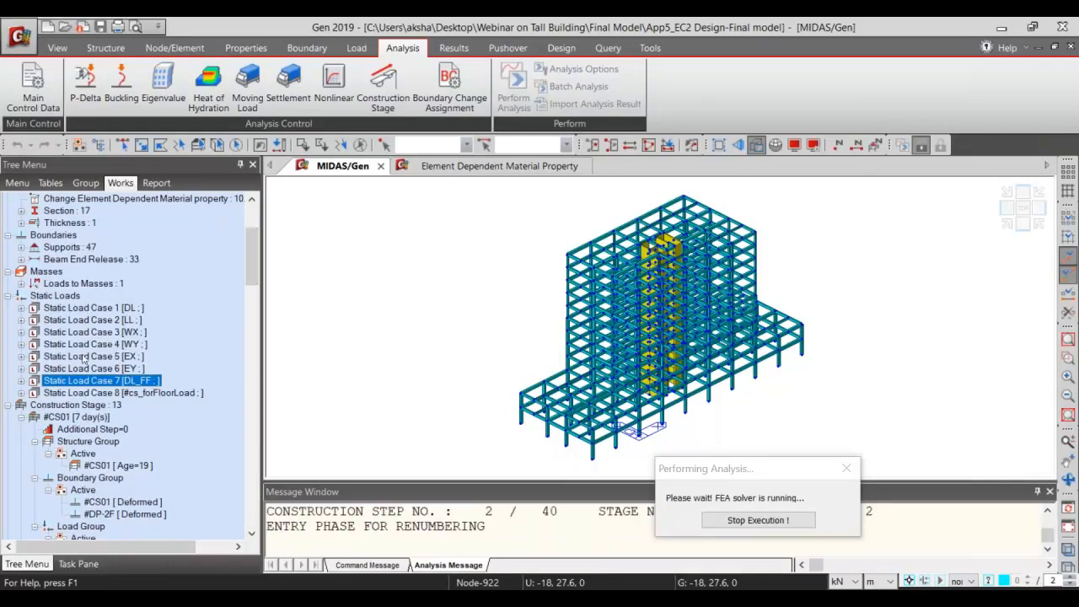
double_click(130, 332)
click(143, 357)
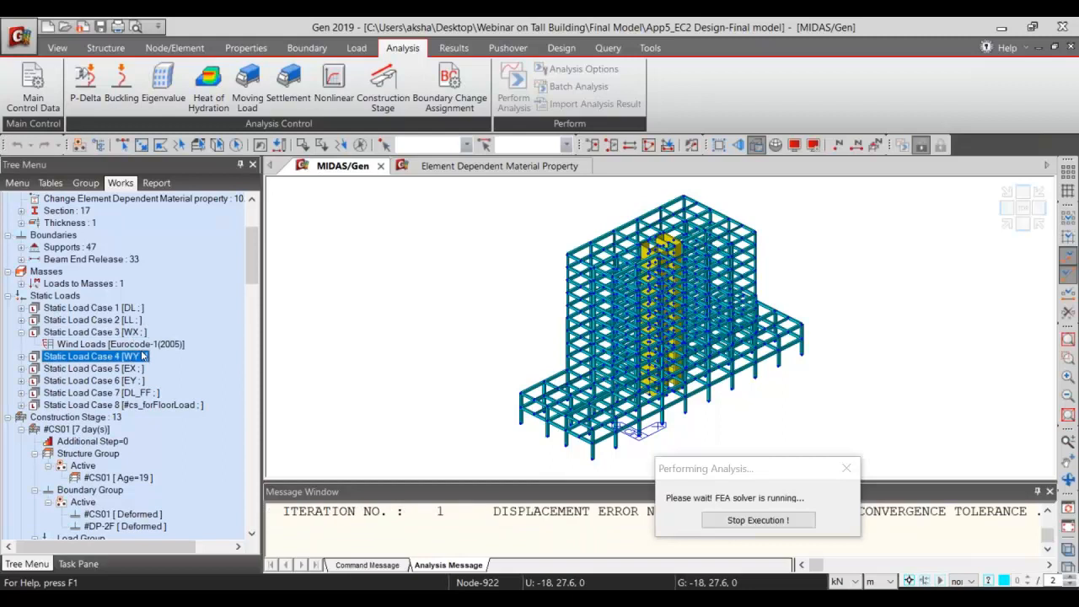
double_click(144, 357)
double_click(105, 321)
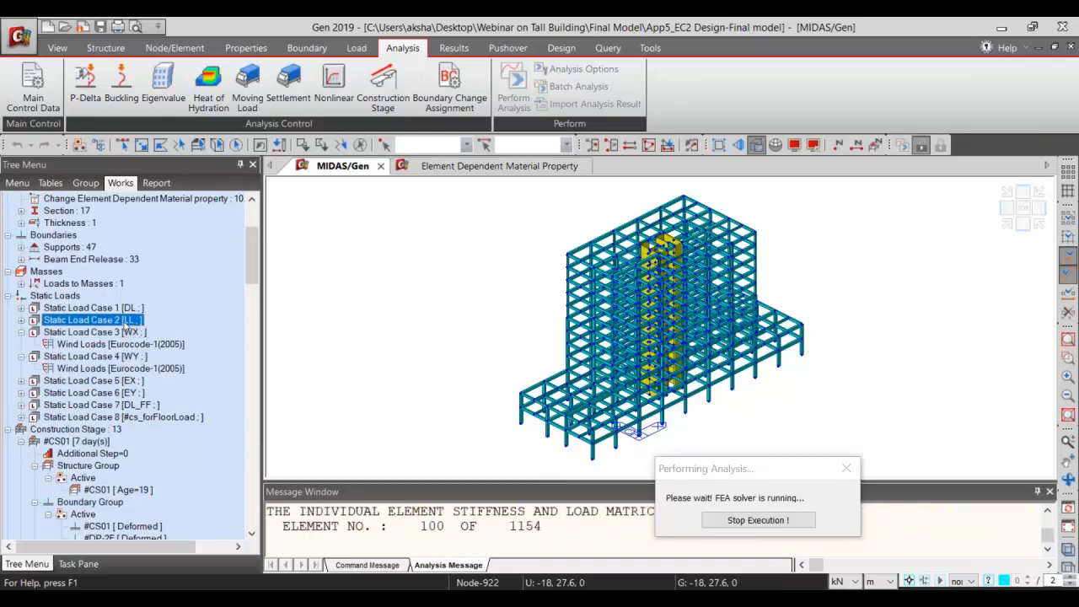
Display the floor loads of load case LL on the model and hide them again.
right_click(104, 334)
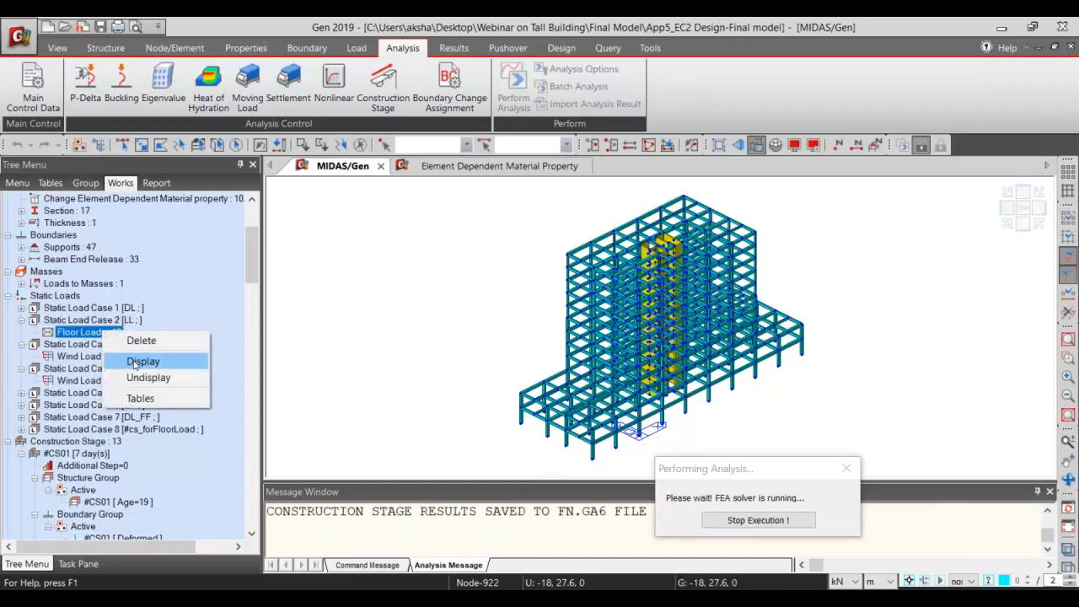
click(139, 360)
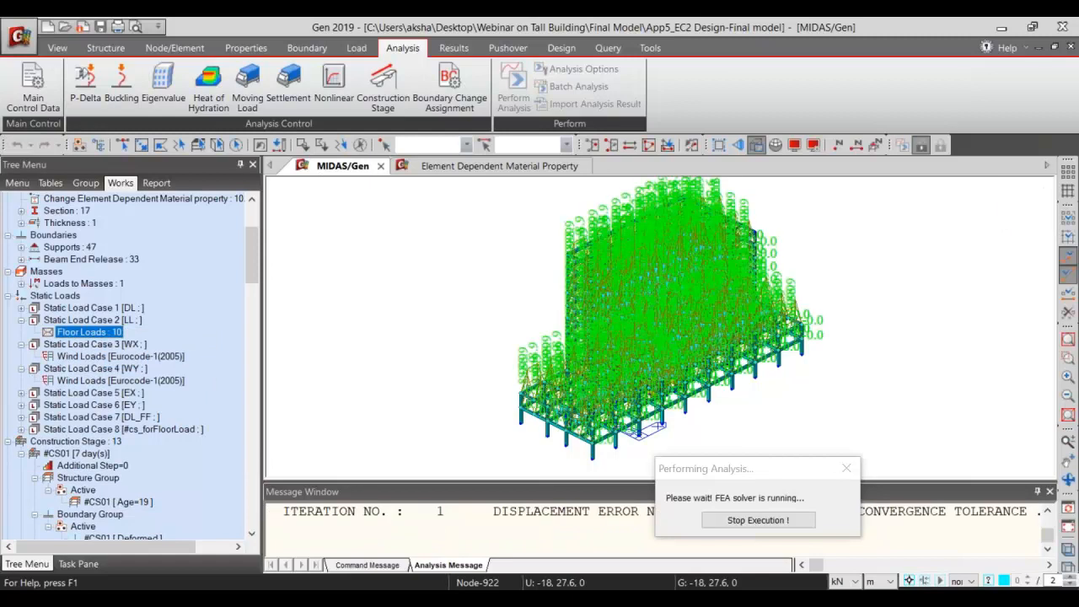
right_click(80, 335)
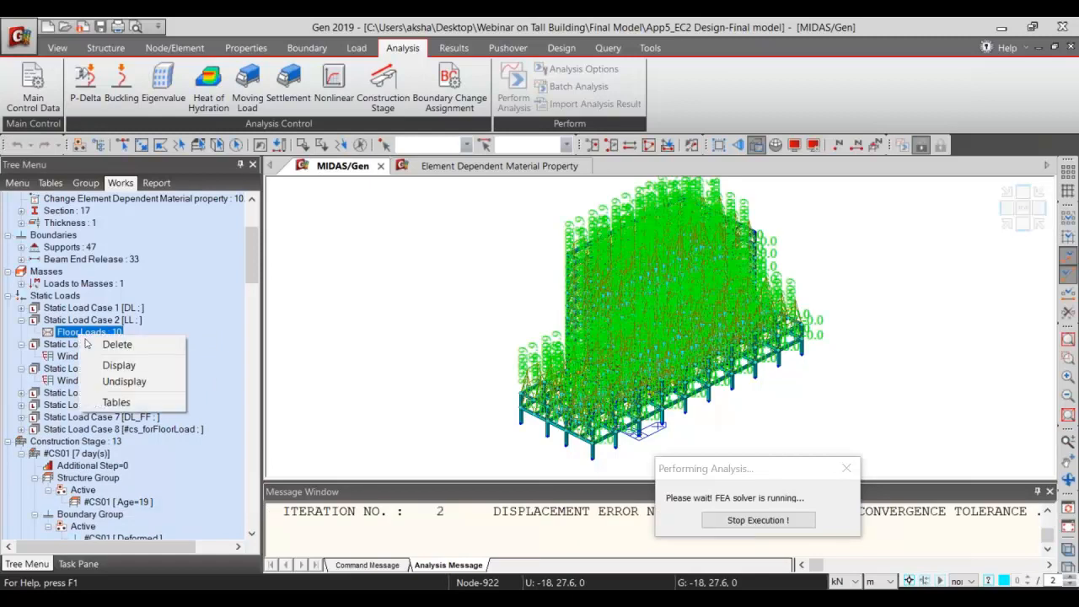
click(127, 384)
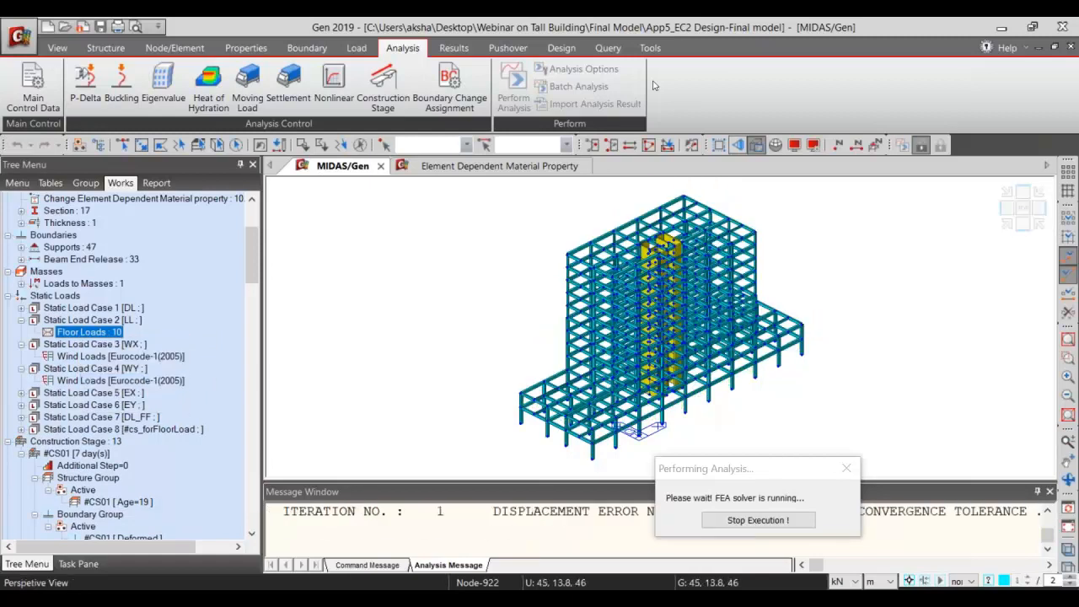
click(356, 47)
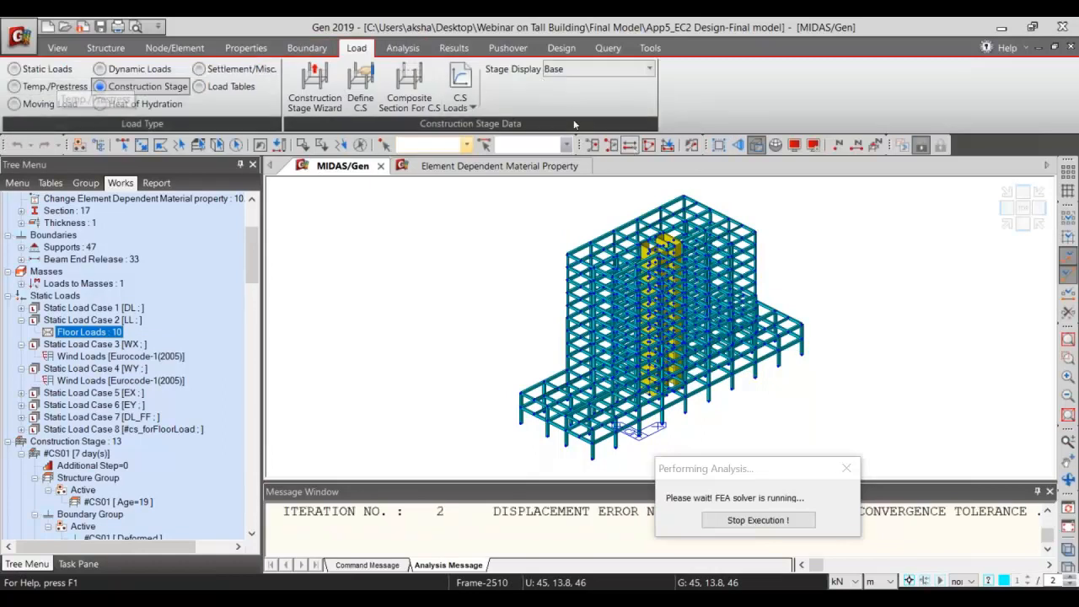
drag(252, 253, 239, 184)
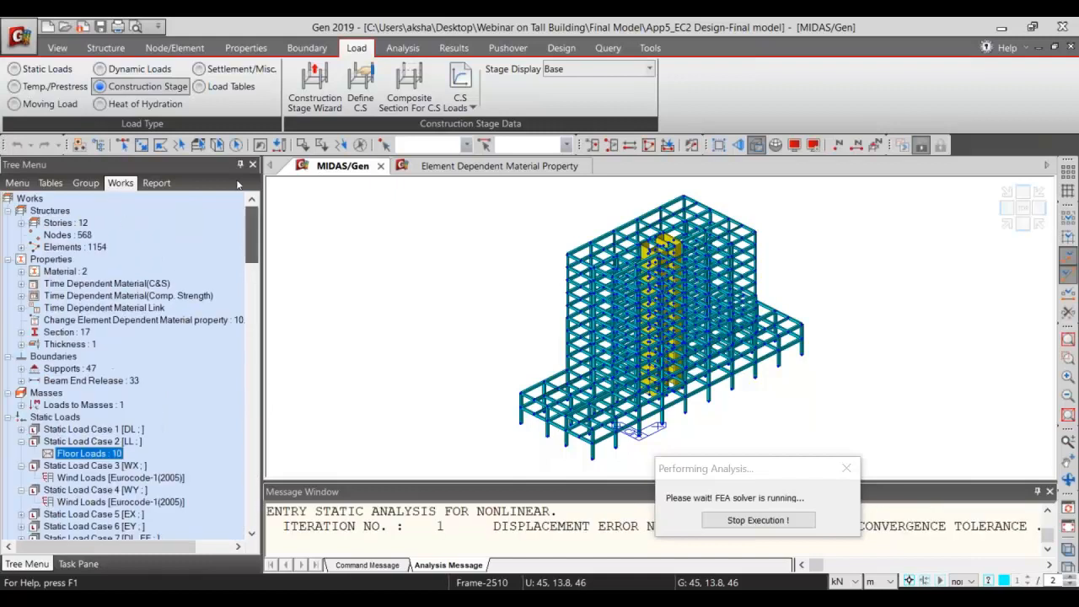
click(402, 48)
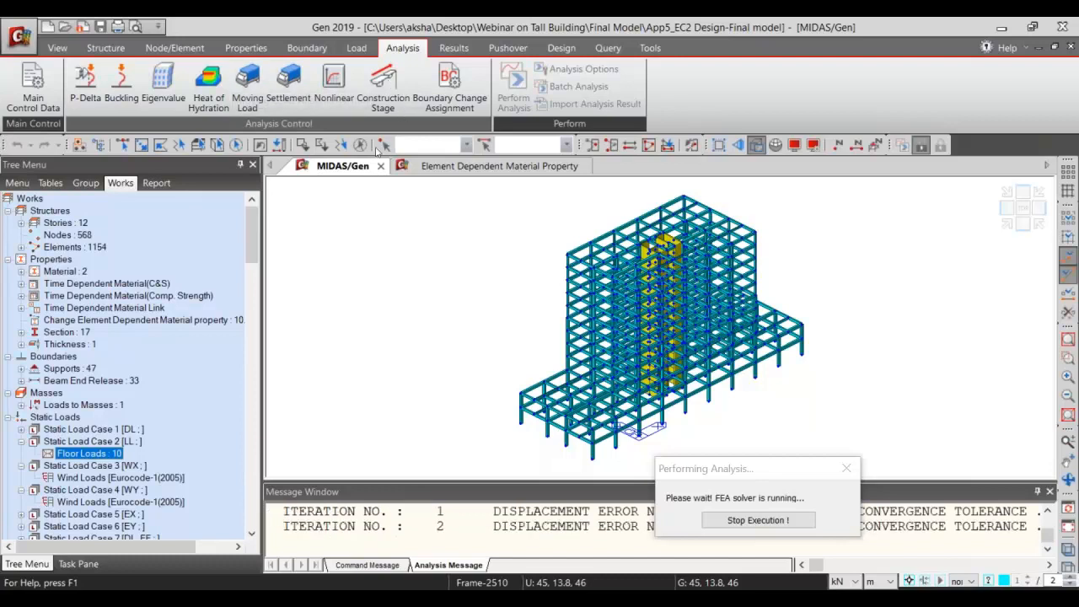
Examine the Last Stage and Other Stage choices for the final stage in the construction stage analysis control data.
click(383, 89)
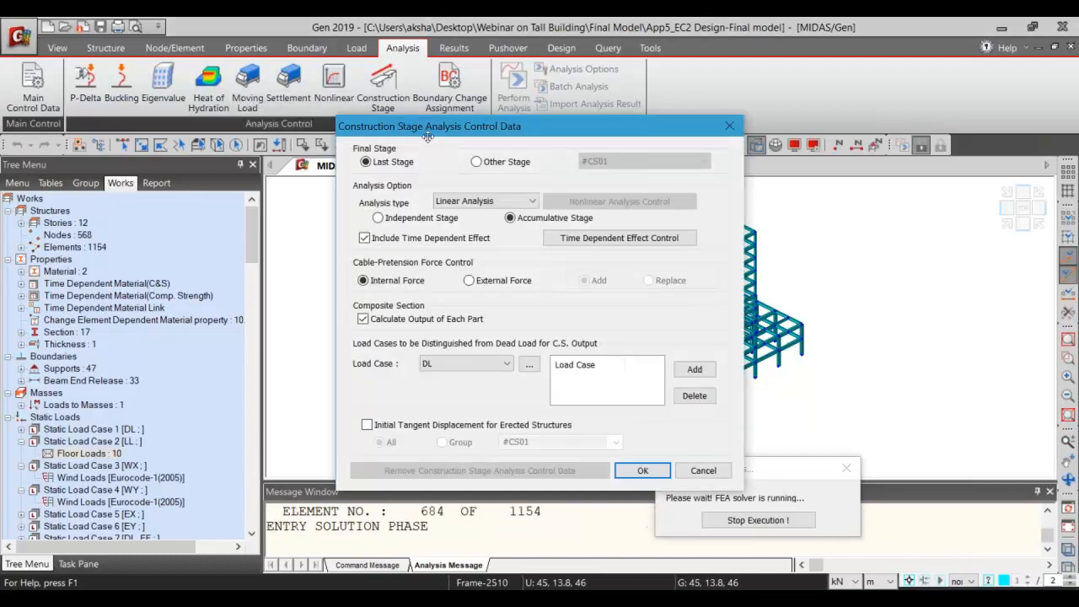
drag(427, 135, 224, 124)
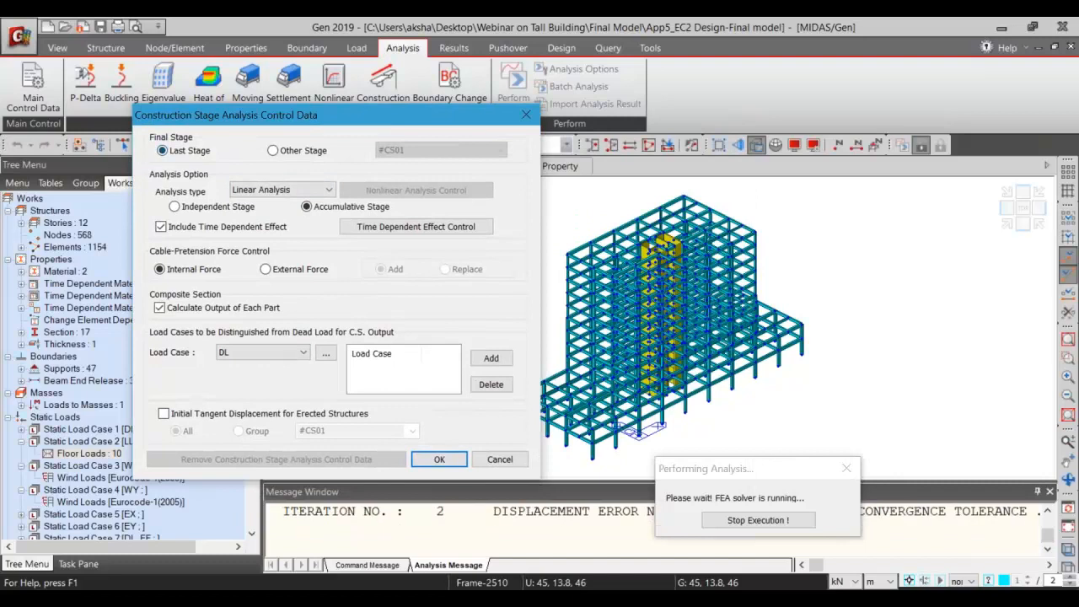
click(273, 150)
click(452, 149)
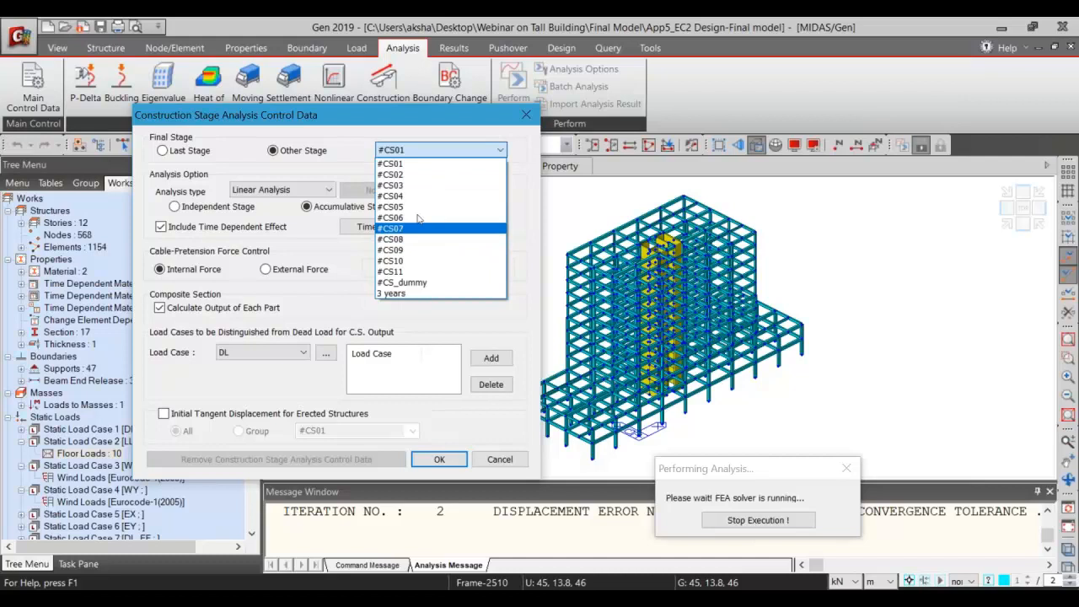
click(196, 154)
click(196, 154)
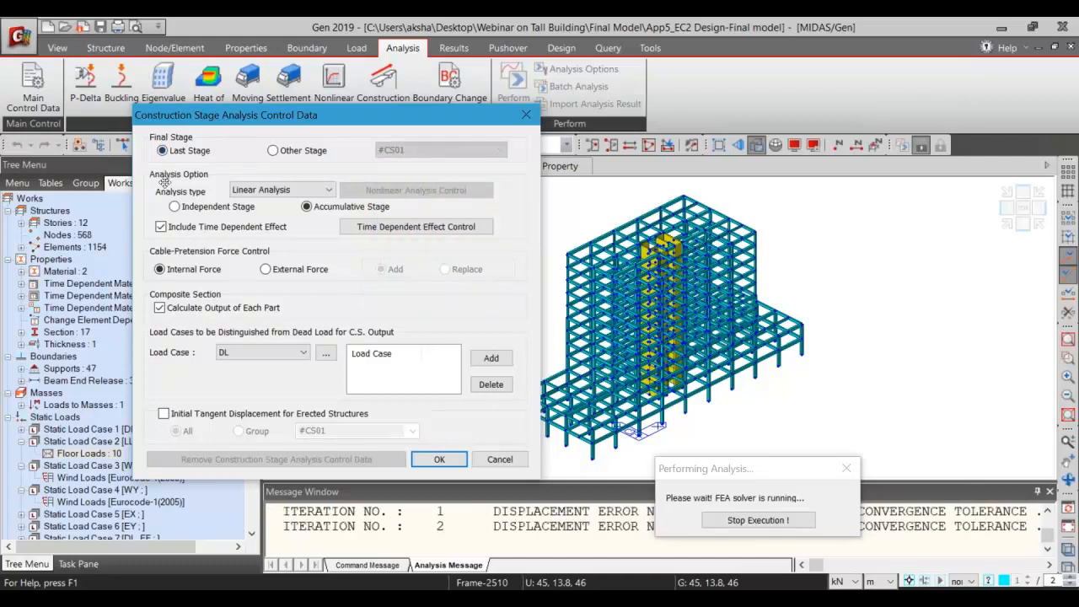
click(313, 152)
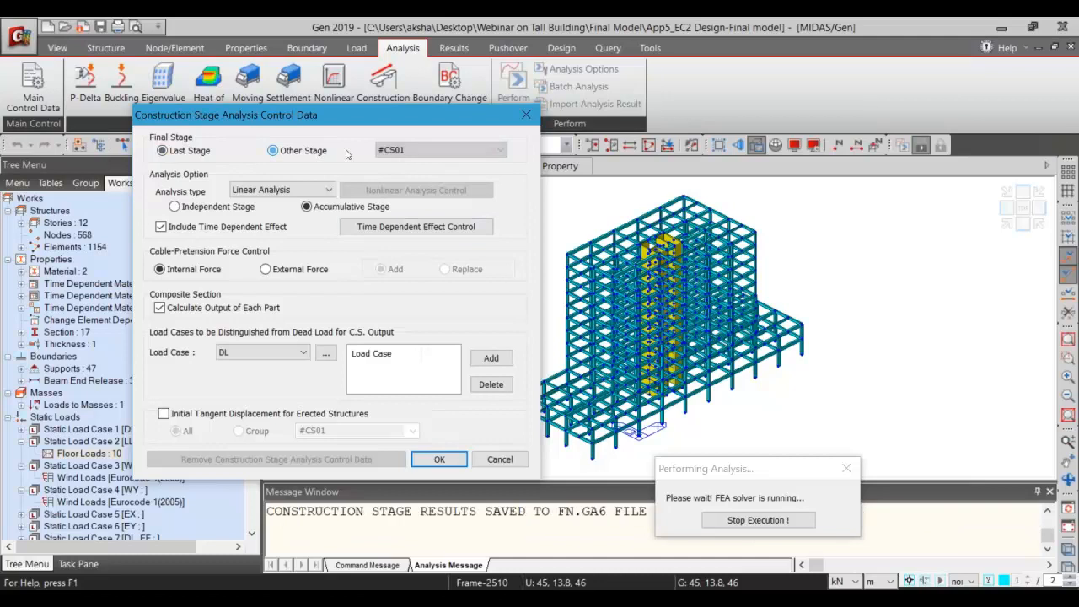
click(429, 154)
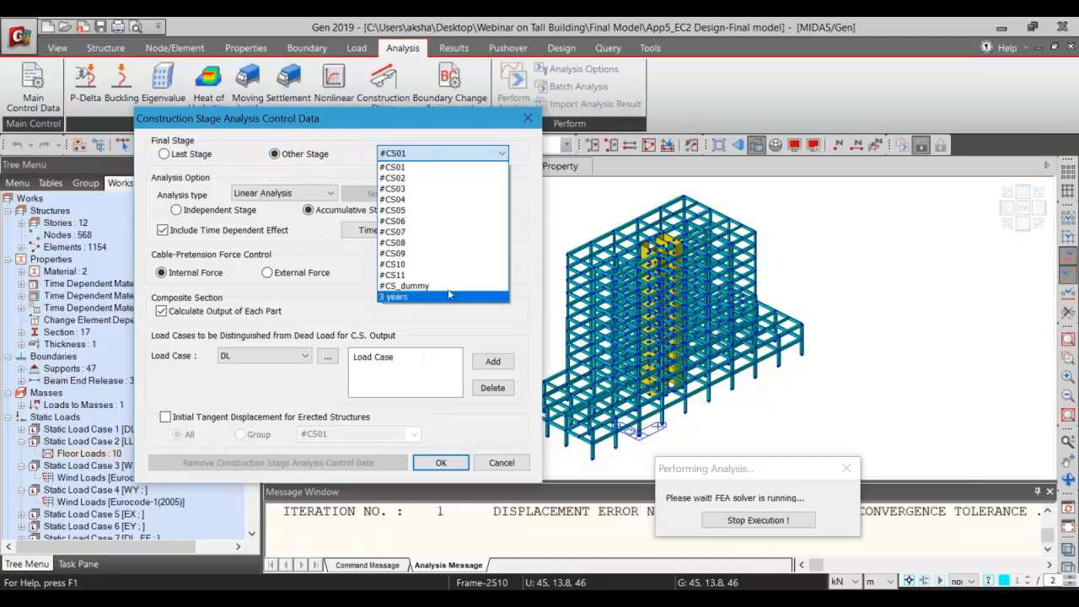
click(185, 152)
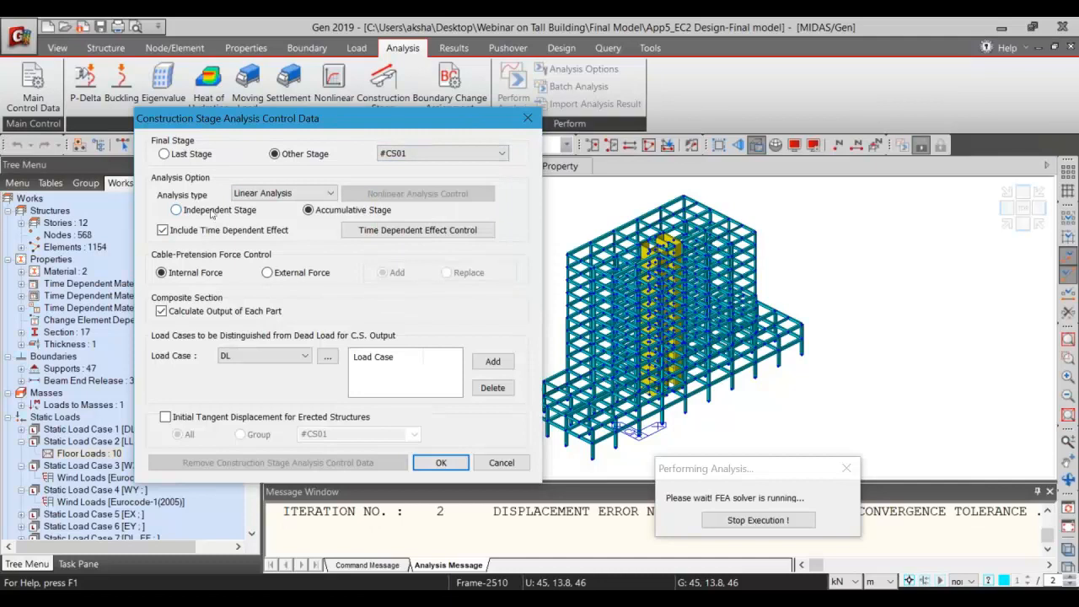
Examine the analysis type options and the creep and shrinkage settings of the time dependent effect control.
click(276, 195)
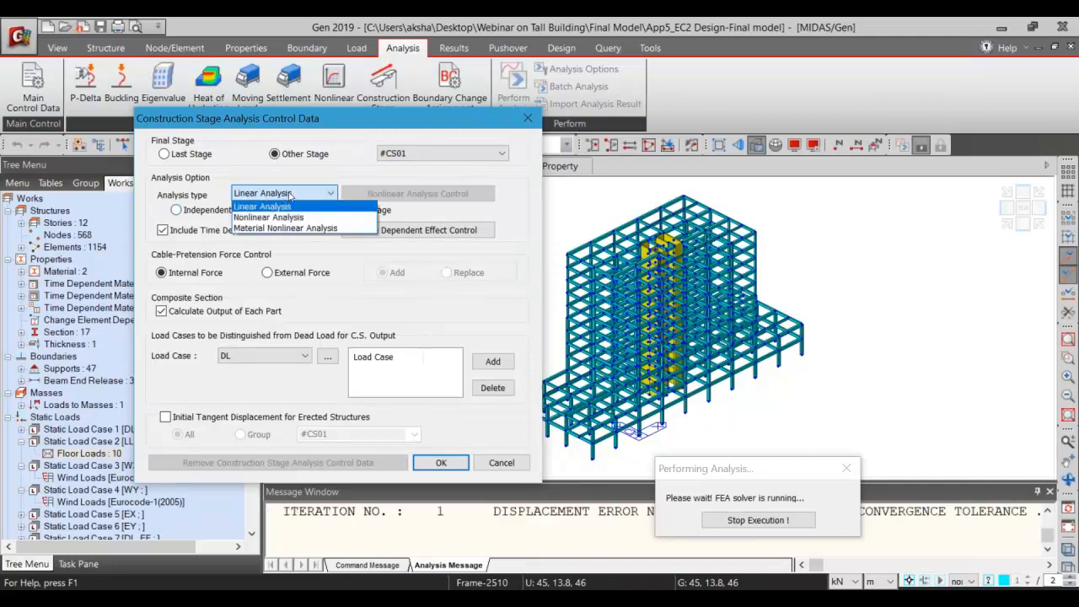
click(289, 194)
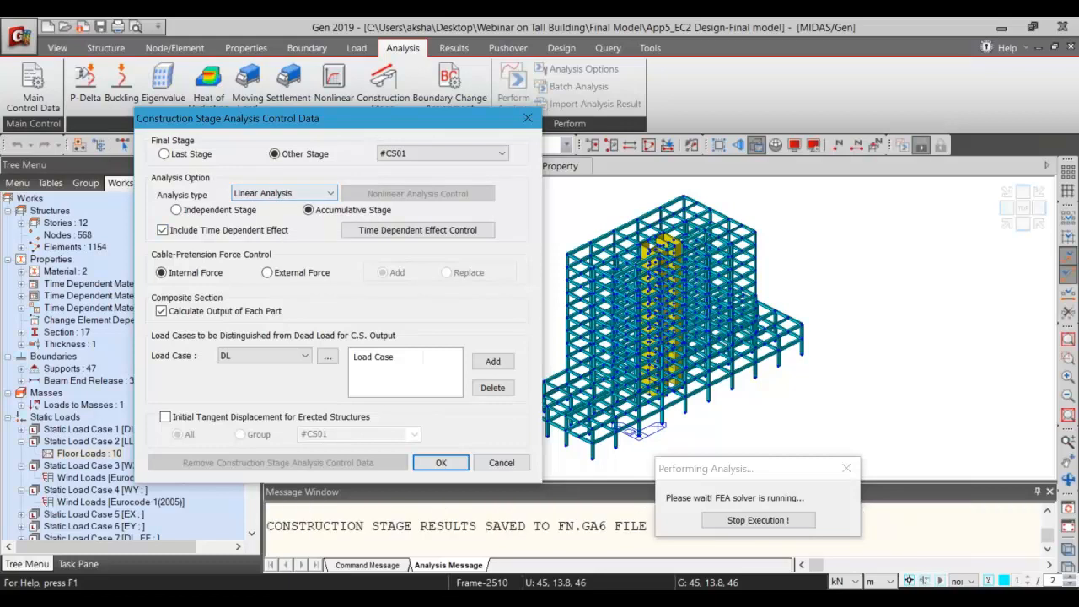
click(418, 229)
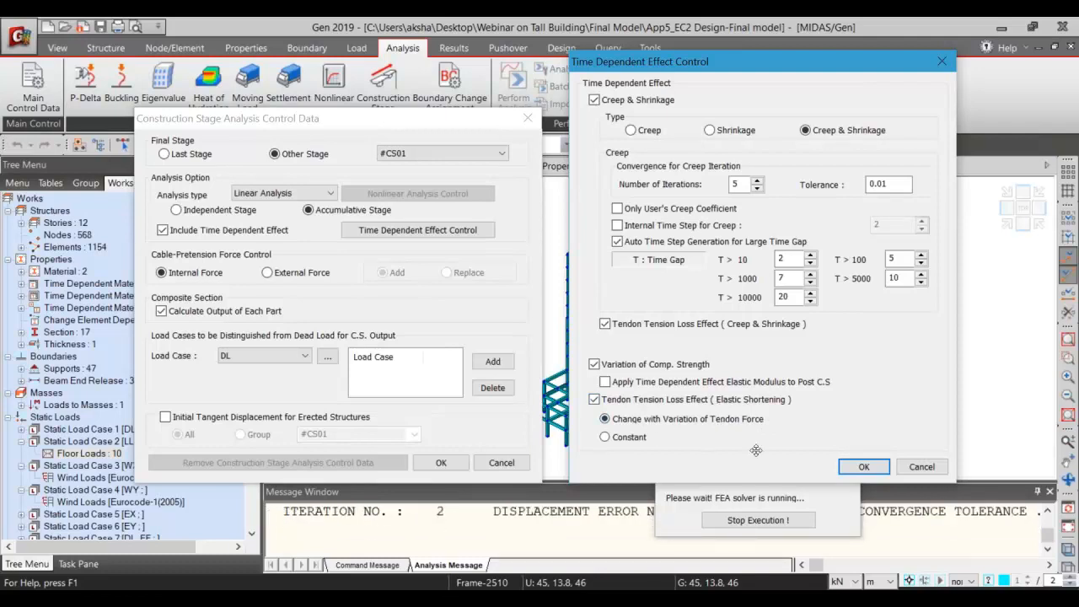
click(923, 467)
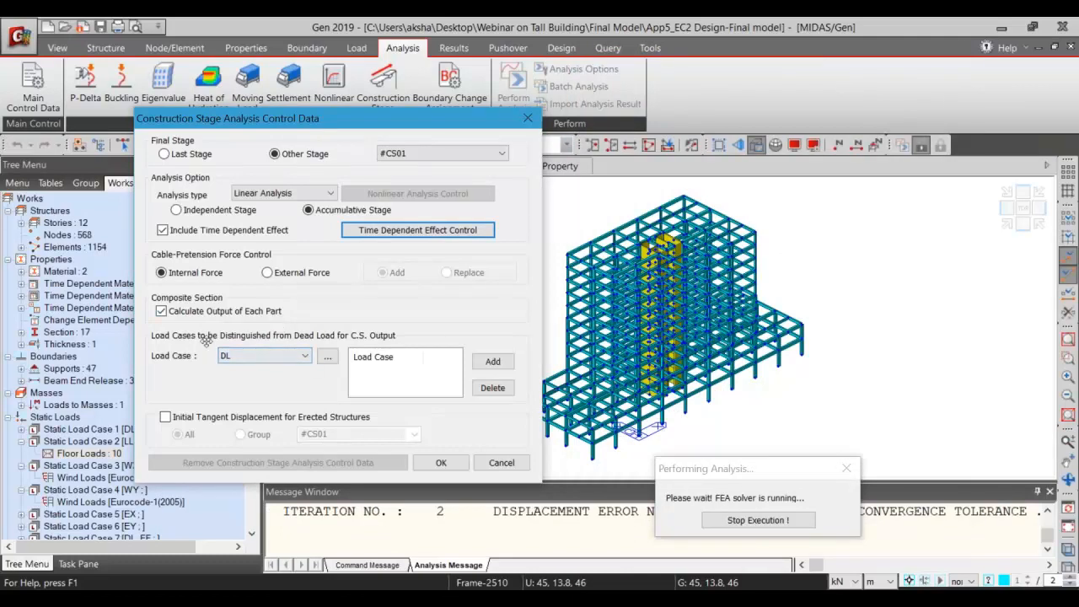
Inspect the load cases available to distinguish from dead load for C.S. output, and cancel the construction stage analysis control data.
drag(333, 129, 628, 170)
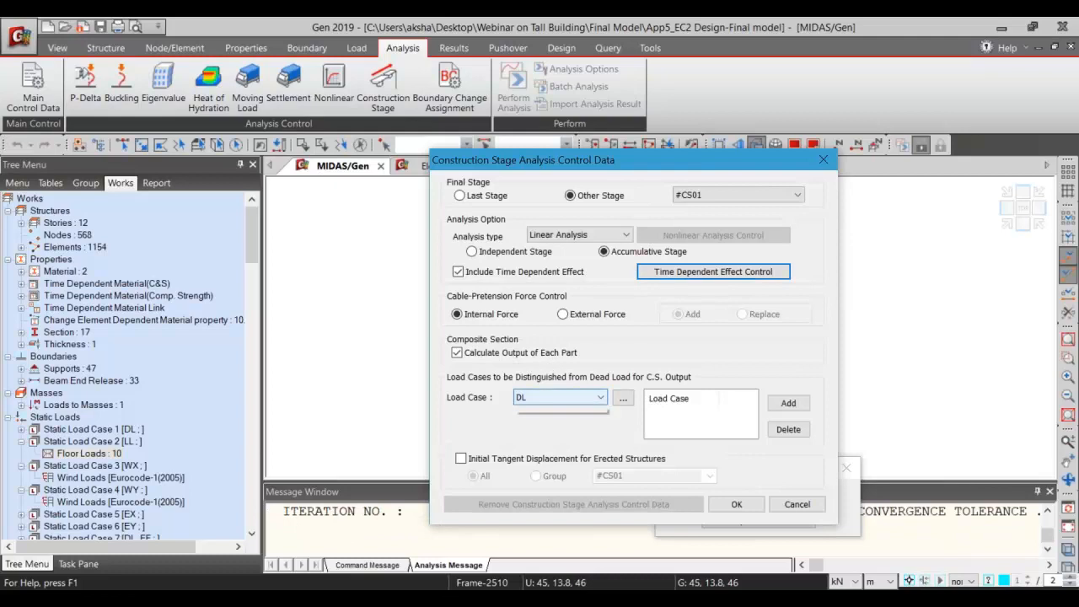
click(557, 398)
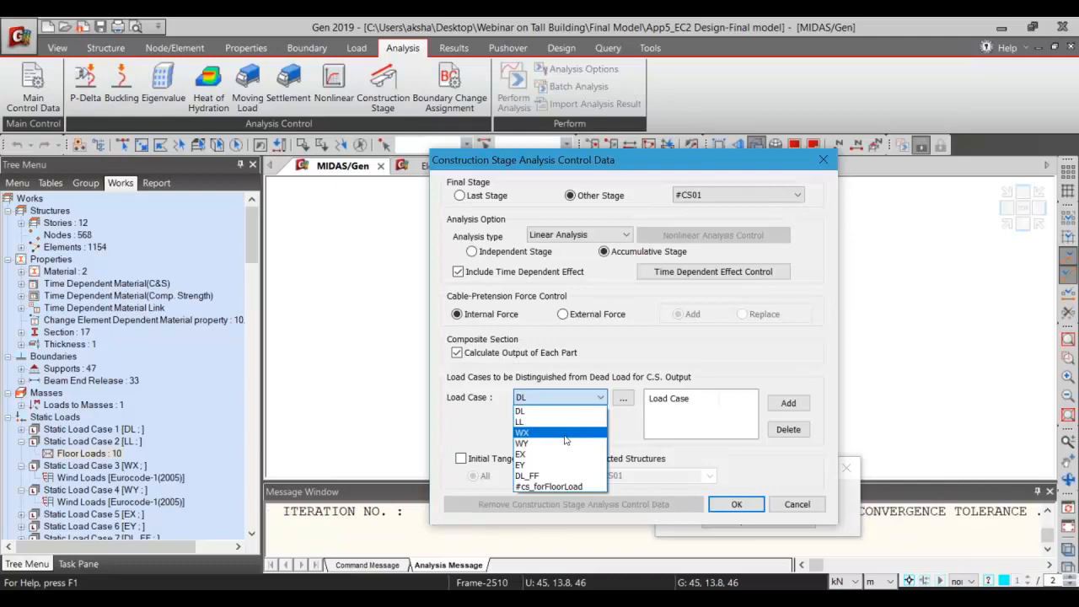
click(593, 397)
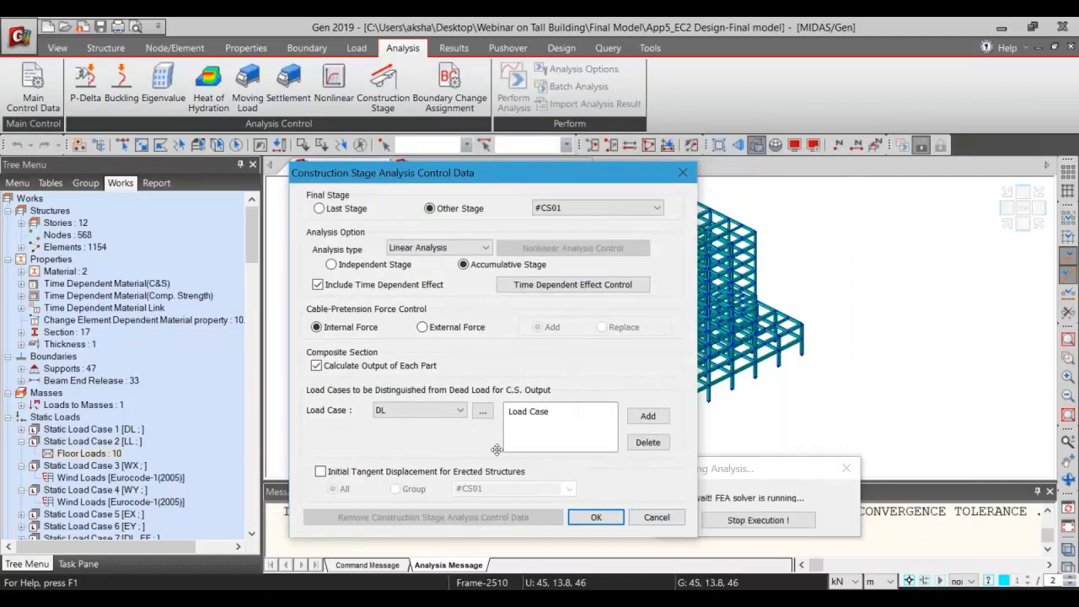
click(668, 517)
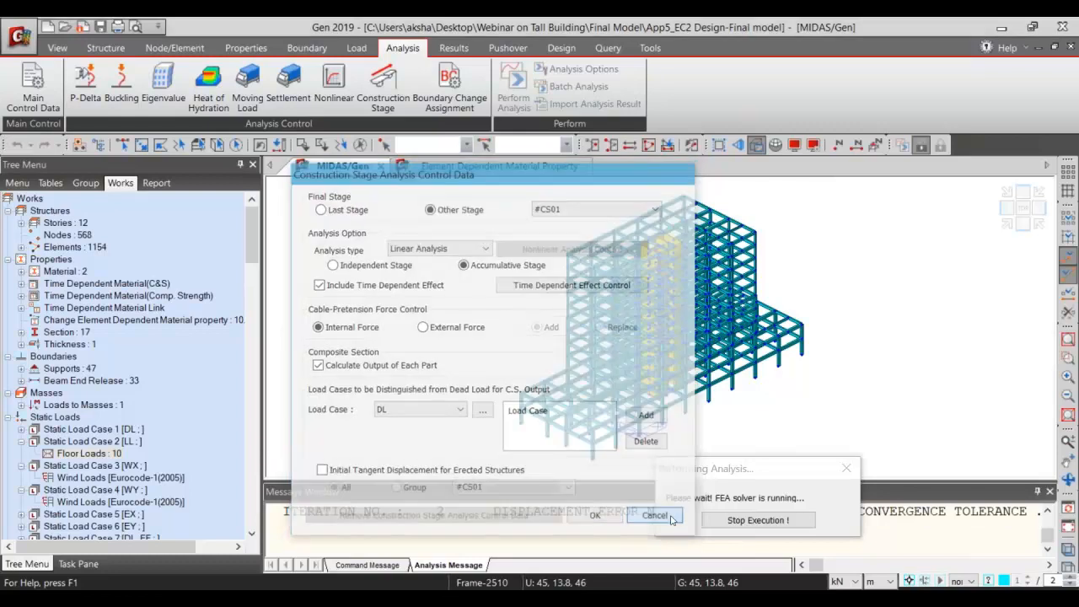
Inspect the settings for adding a composite section for construction stage, discard them, and check the analysis completion messages.
click(453, 48)
click(402, 48)
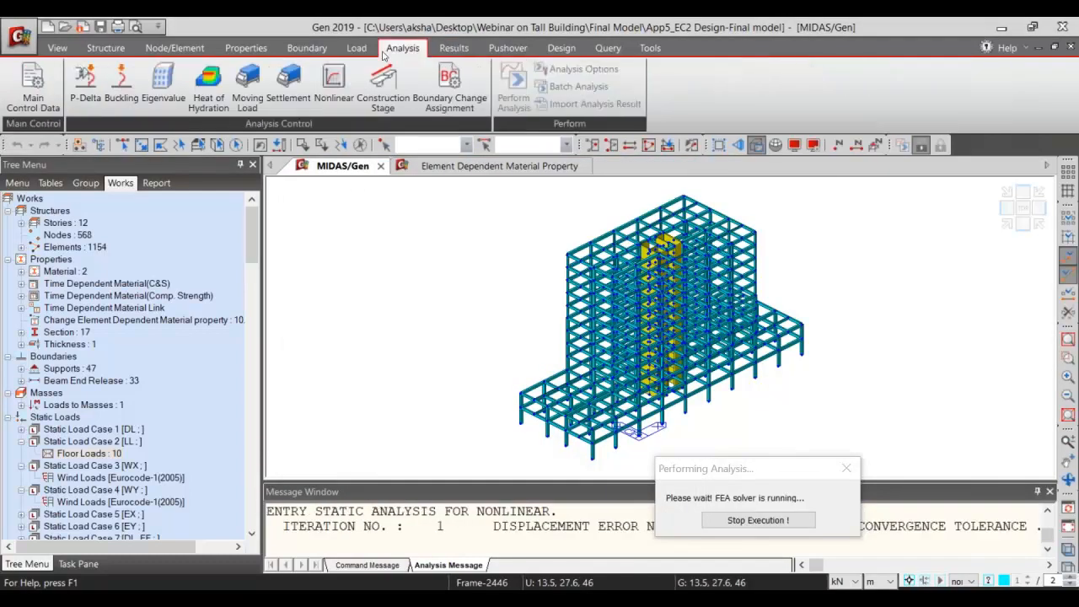
click(355, 48)
click(635, 69)
click(634, 69)
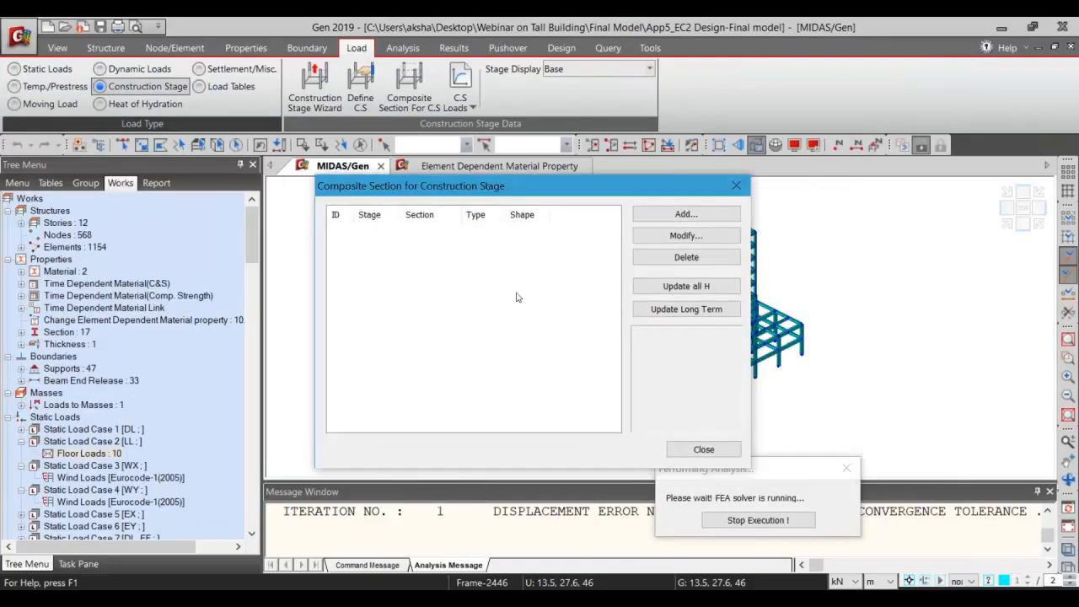
click(712, 218)
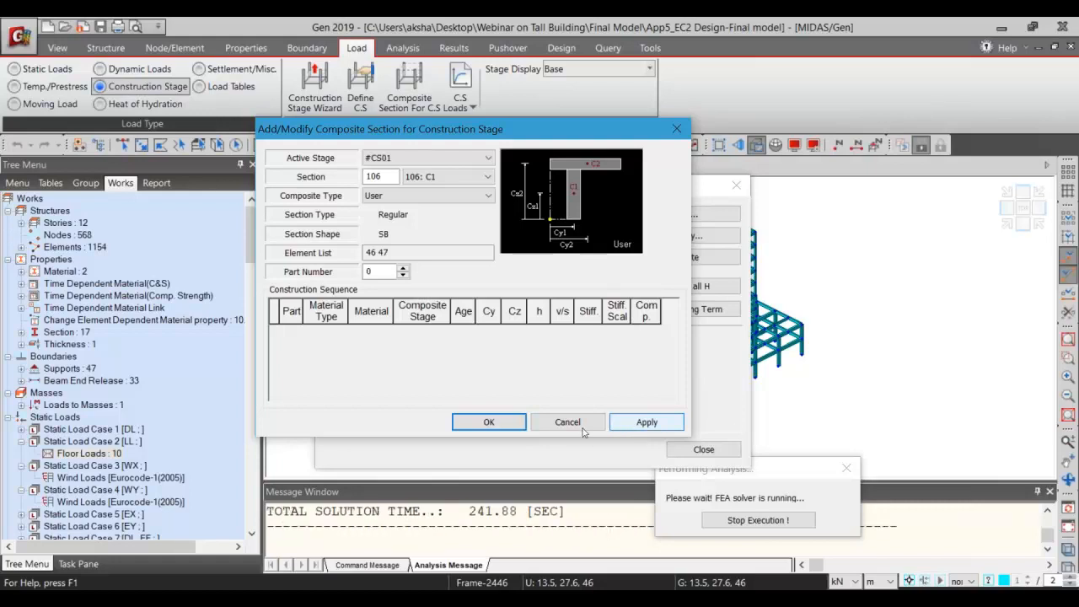
click(584, 426)
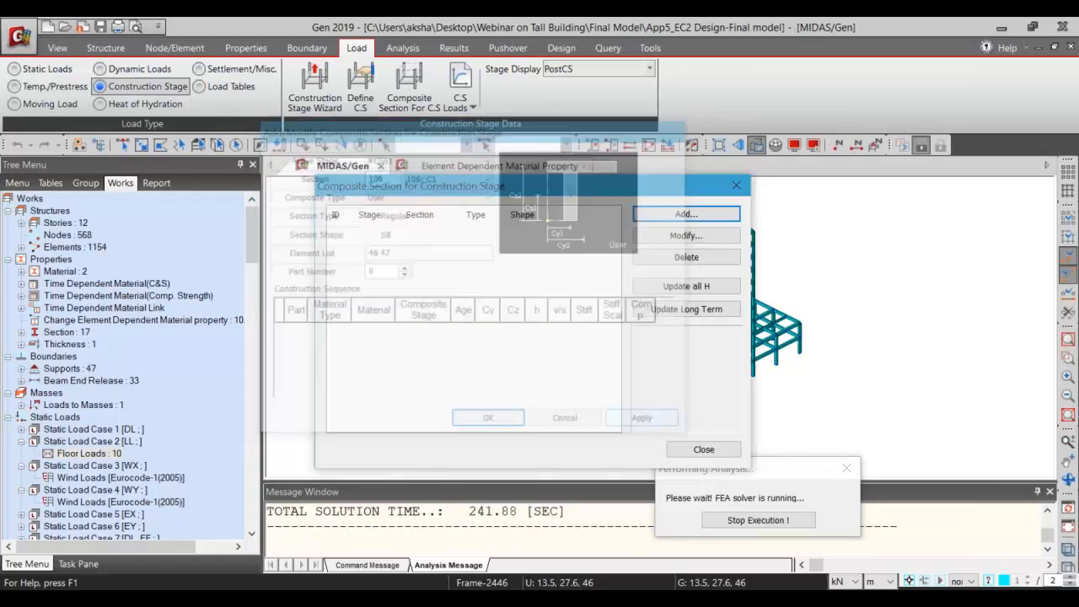
click(724, 449)
scroll(697, 520, up, 5)
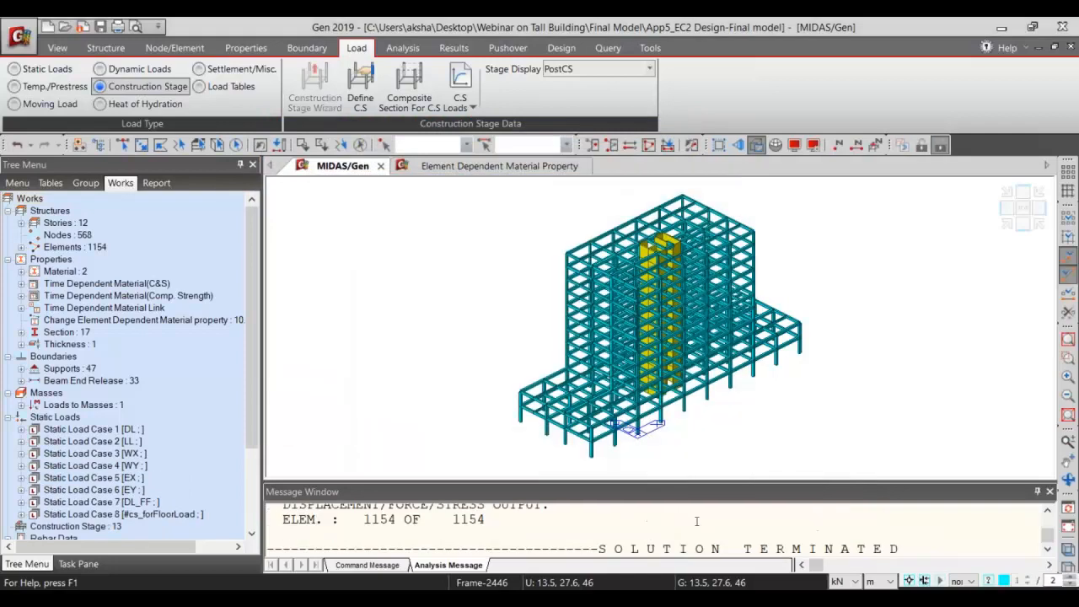
scroll(702, 529, down, 5)
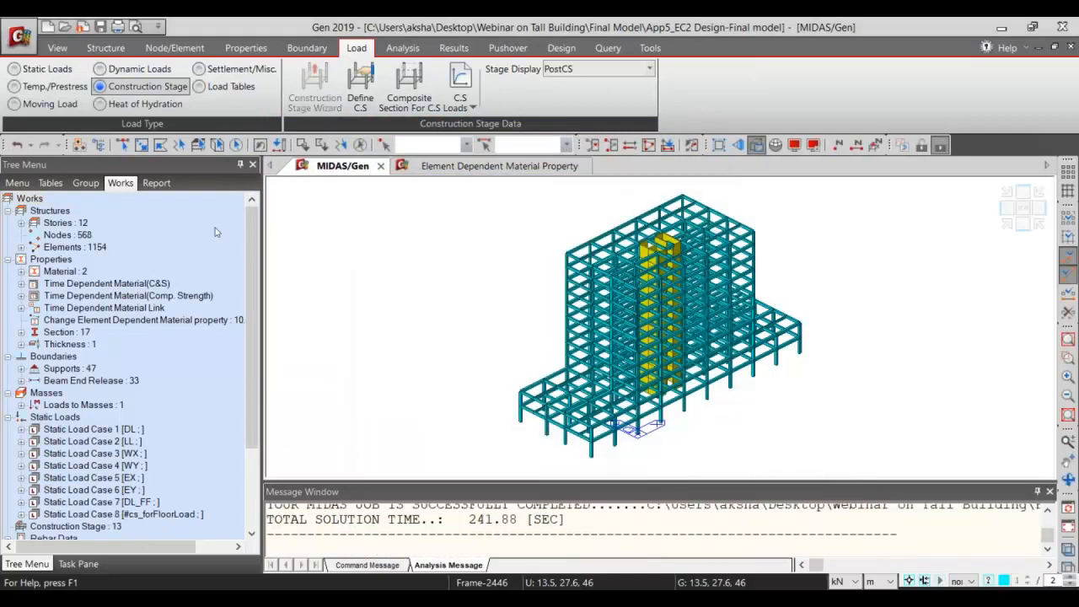
Review the concrete design load combinations and their automatic generation options, and dismiss the generation settings.
click(453, 47)
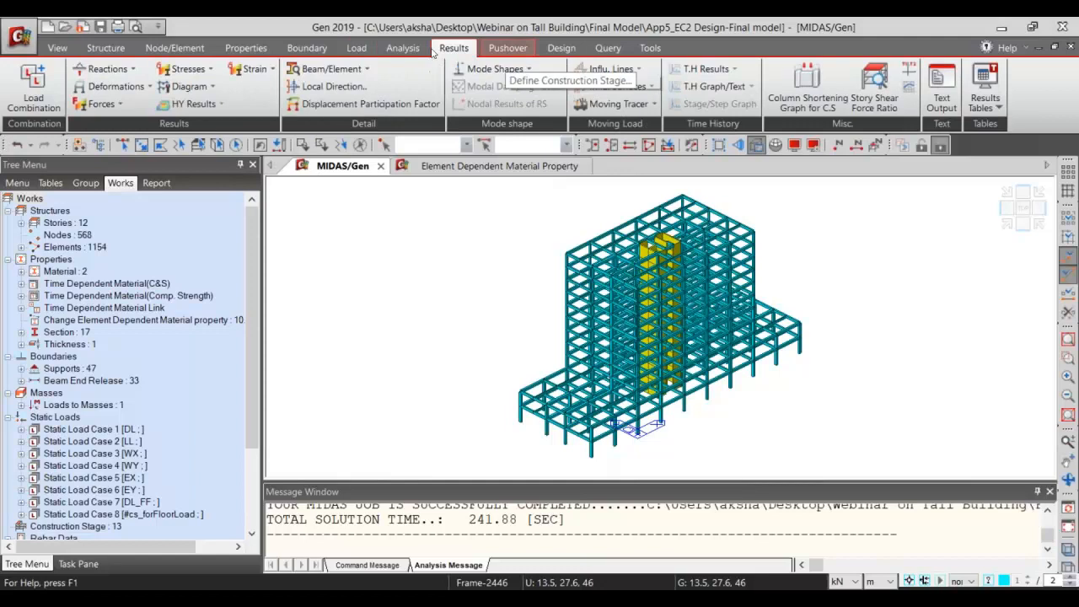
click(14, 95)
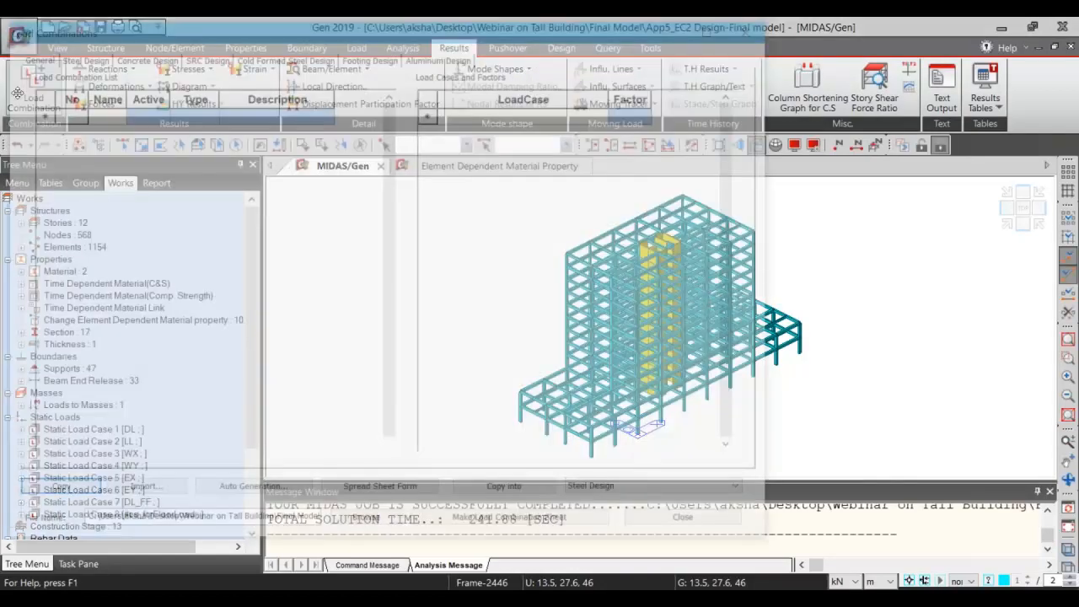
click(143, 57)
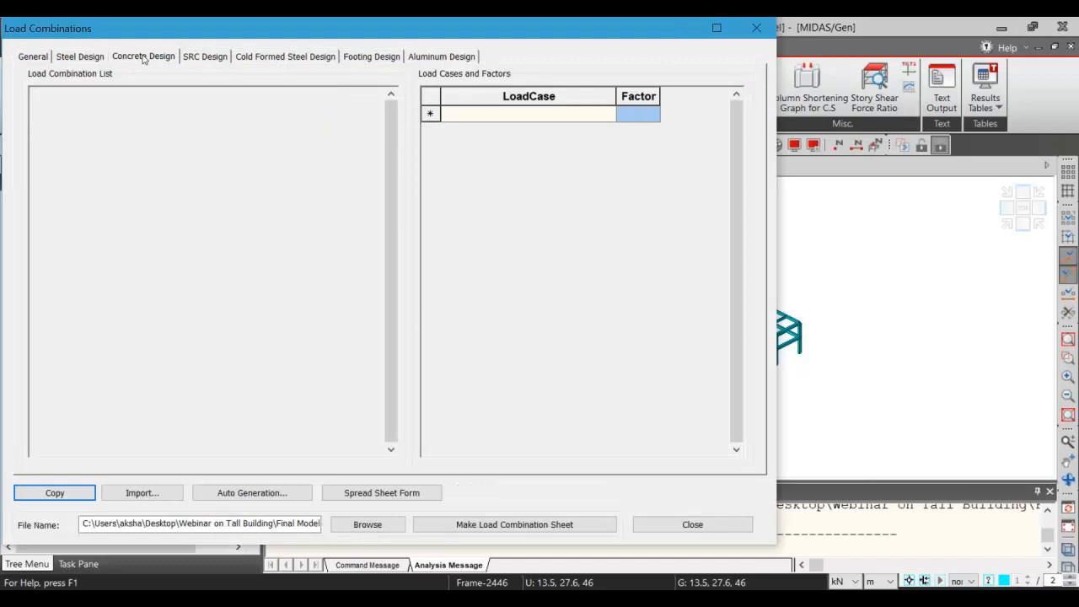
click(253, 492)
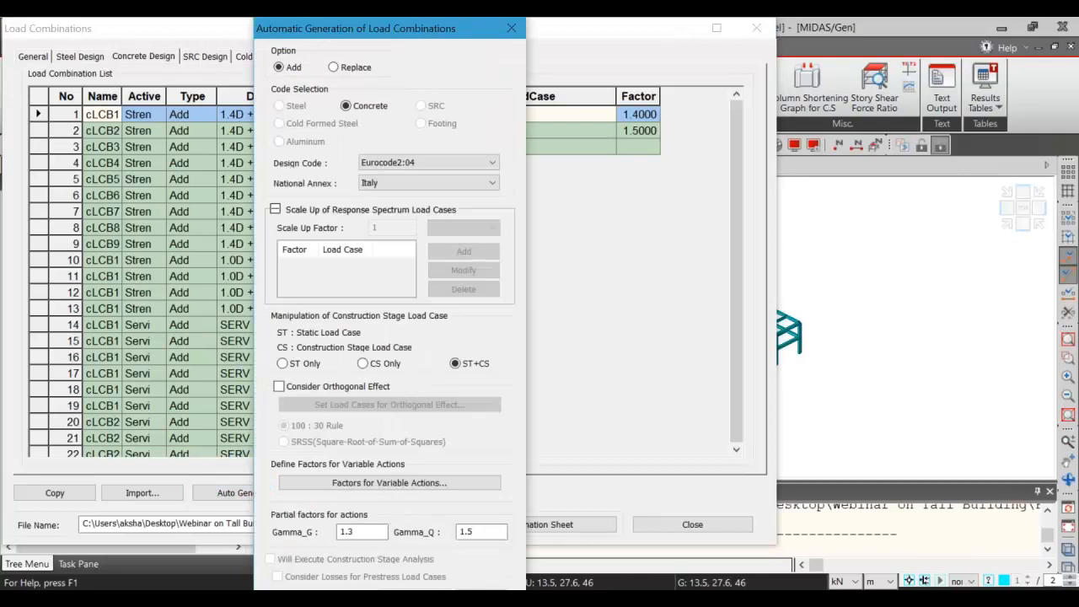
click(514, 29)
Inspect the load cases and factors of several strength and serviceability combinations for concrete design, and close the load combinations.
click(135, 131)
click(134, 164)
click(134, 179)
click(134, 198)
click(135, 228)
click(135, 259)
click(135, 291)
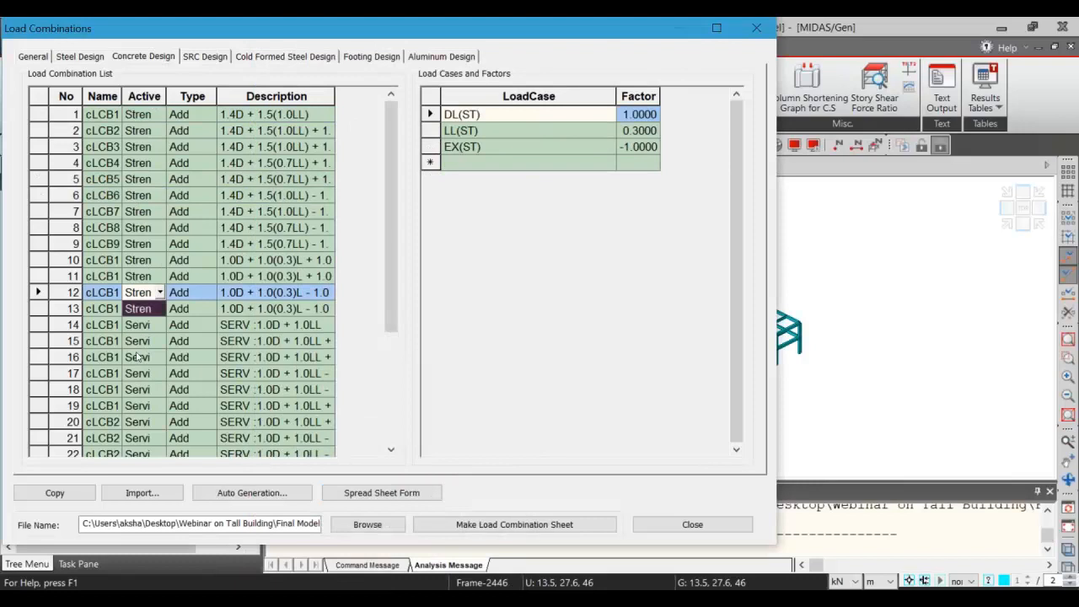
click(135, 389)
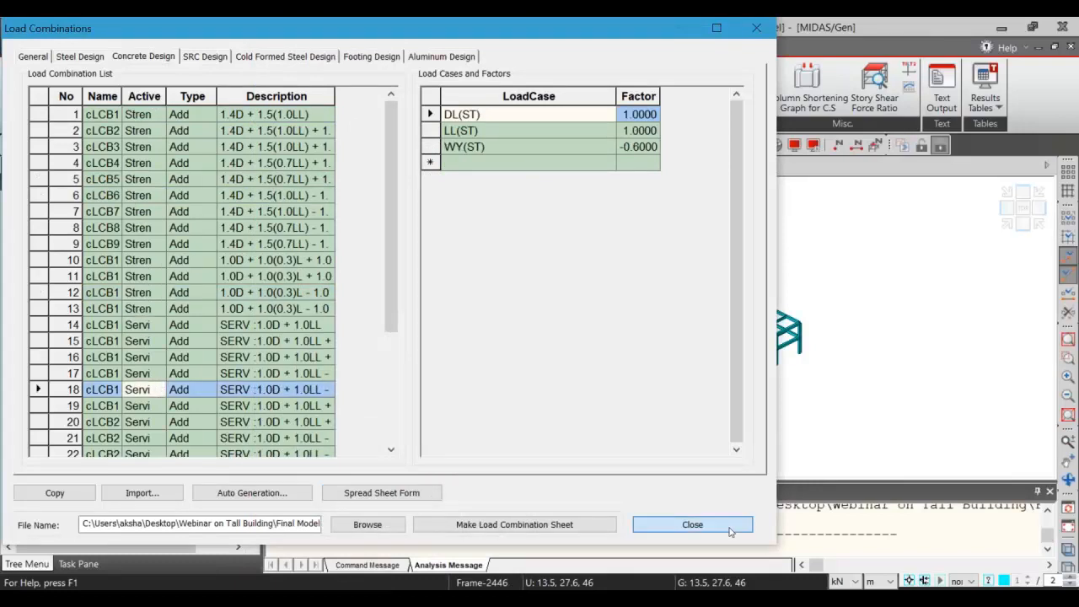
click(692, 524)
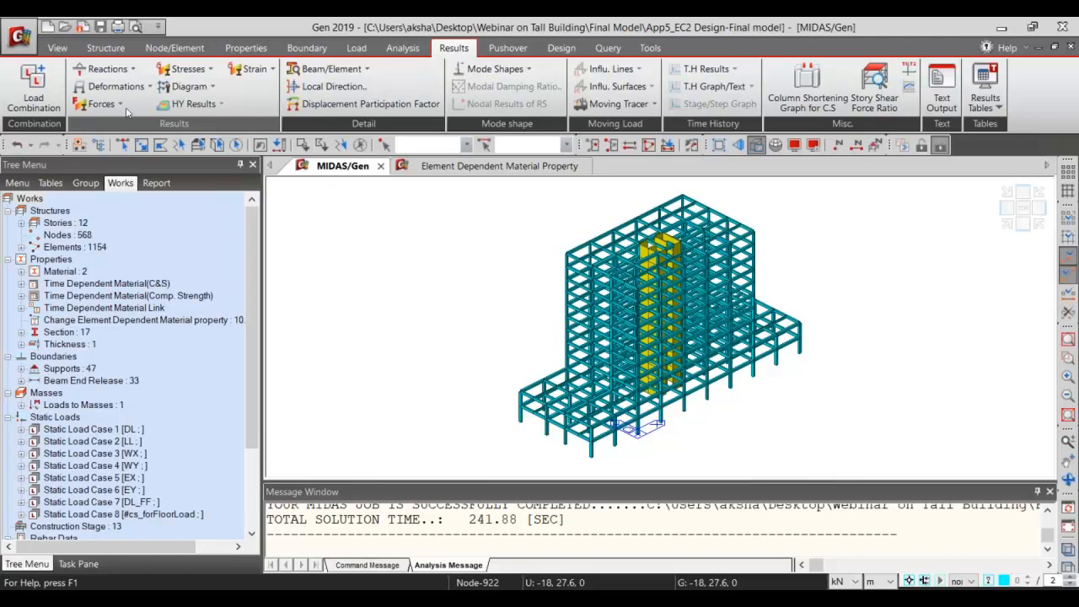
Display the reaction forces of load case ST: DL on the model, showing FXYZ and switching to the FZ component.
click(105, 68)
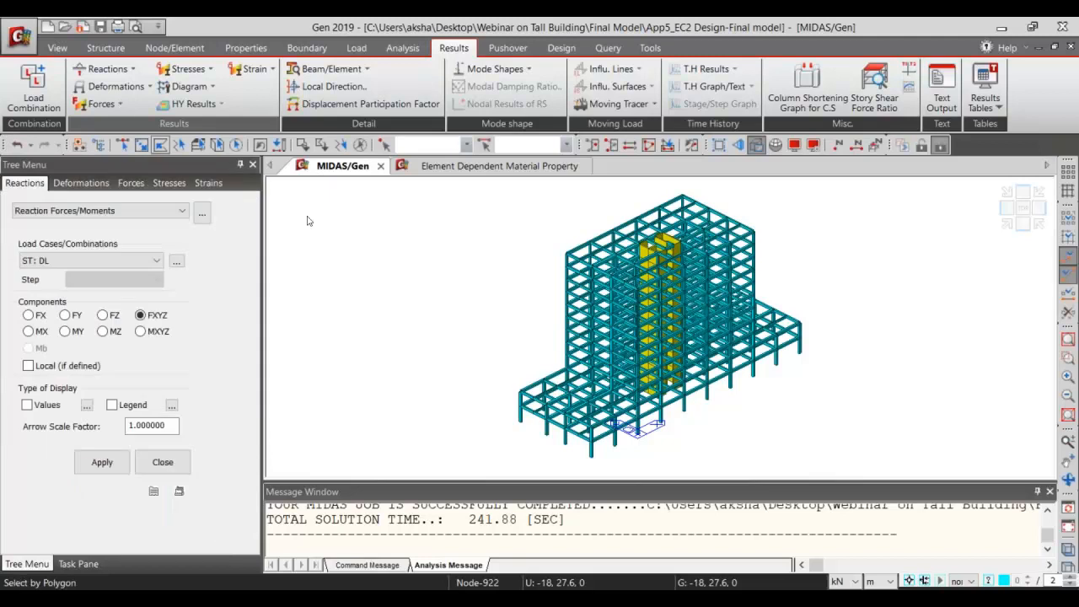
click(110, 260)
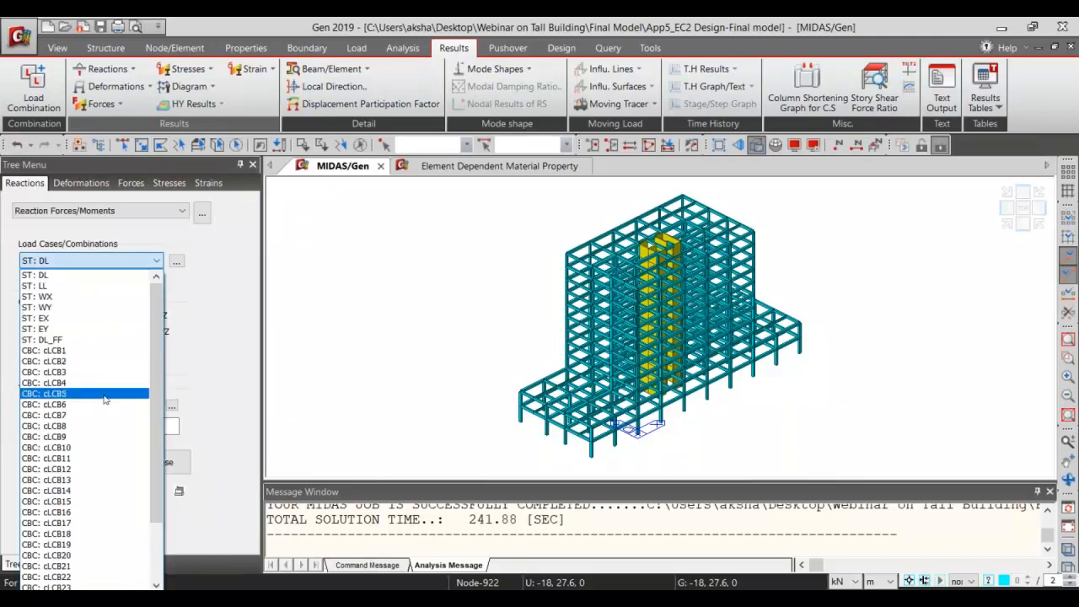
click(214, 388)
click(102, 462)
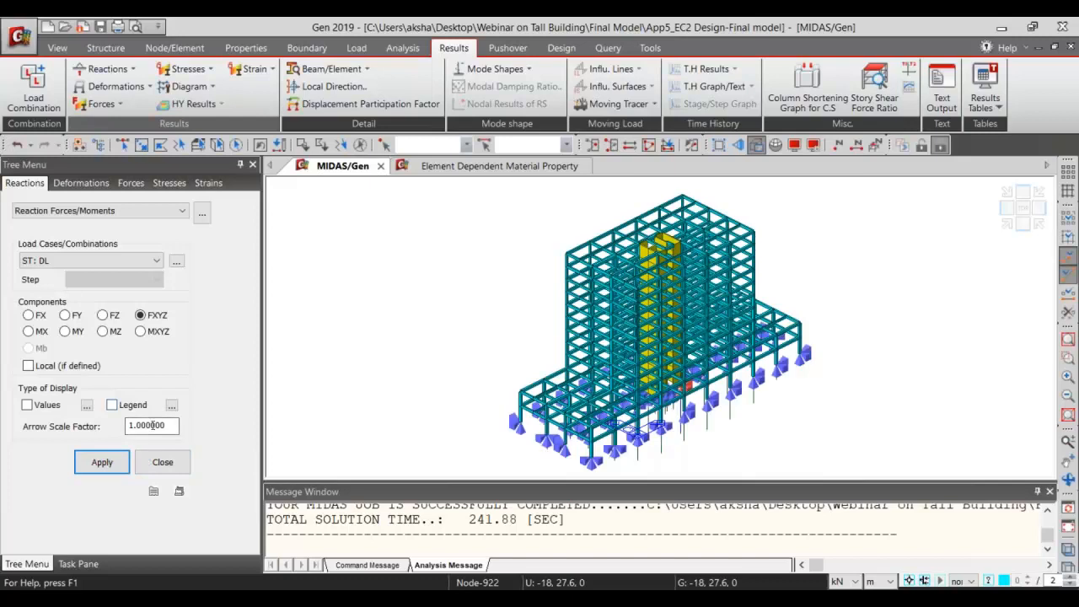
click(102, 315)
click(77, 469)
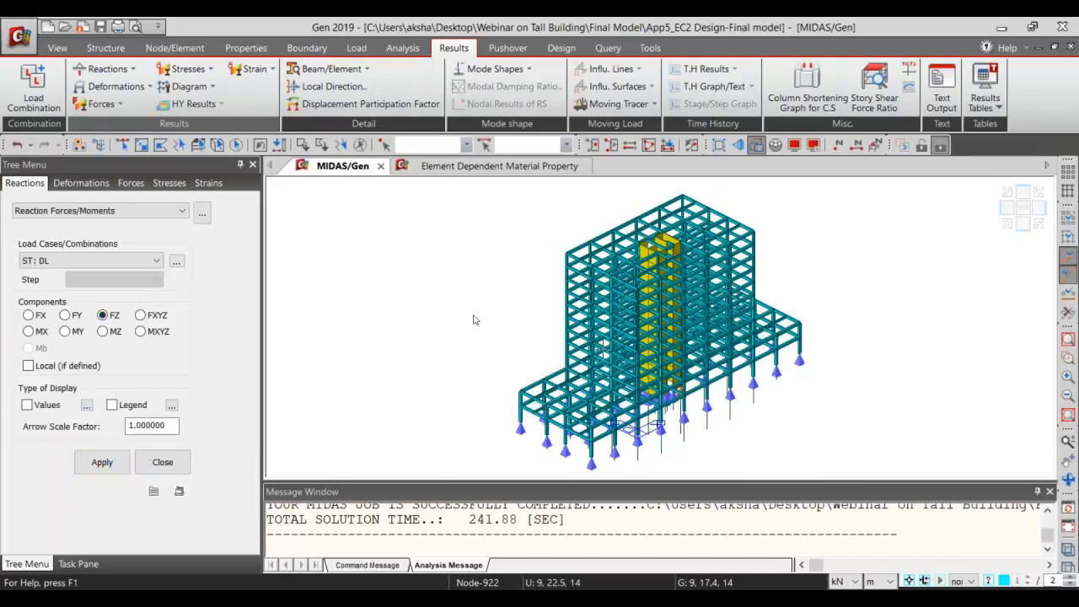
Show values and a legend for the FZ reactions, with legend numbers in fixed format at 2 decimal places.
click(111, 404)
click(171, 405)
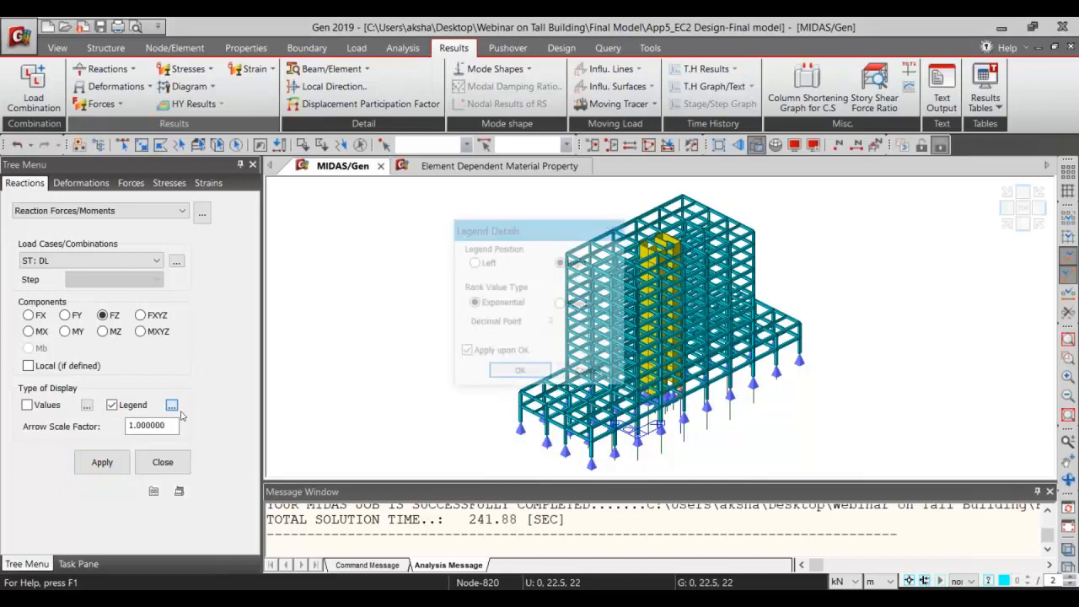
click(562, 304)
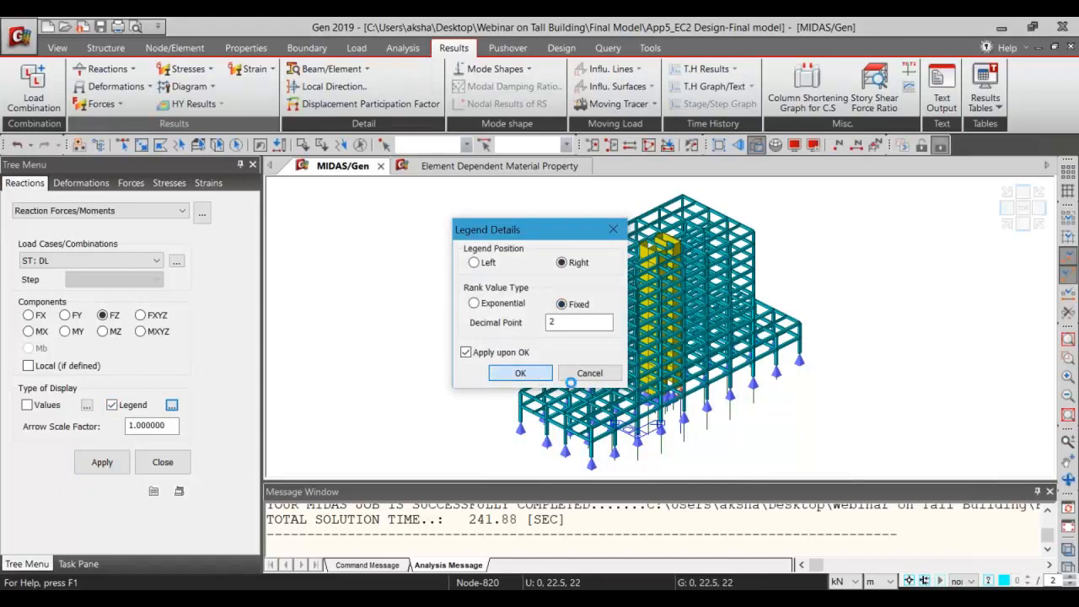
click(34, 406)
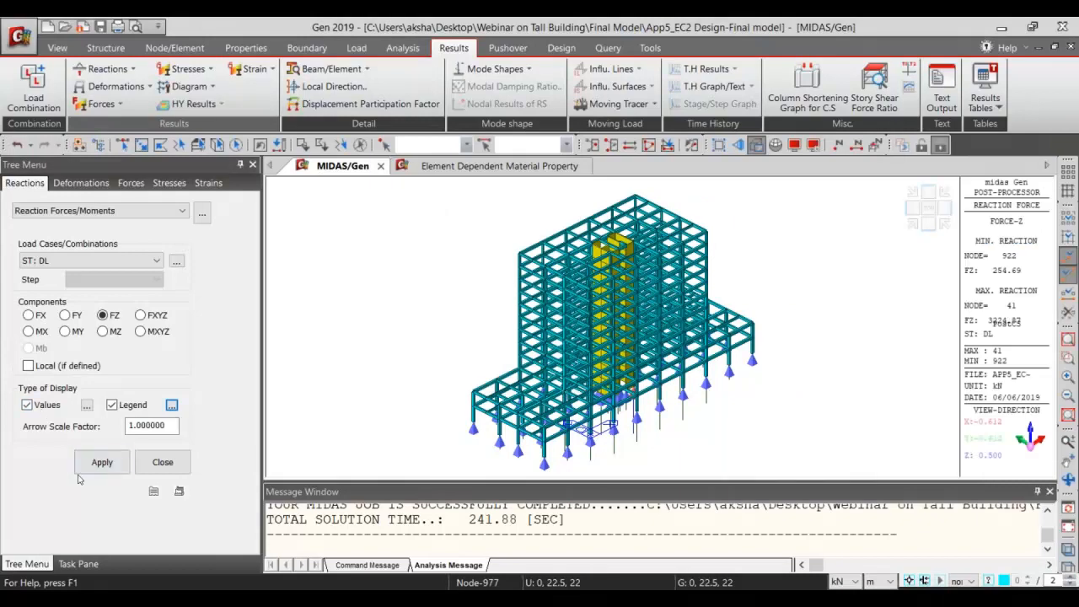
click(102, 462)
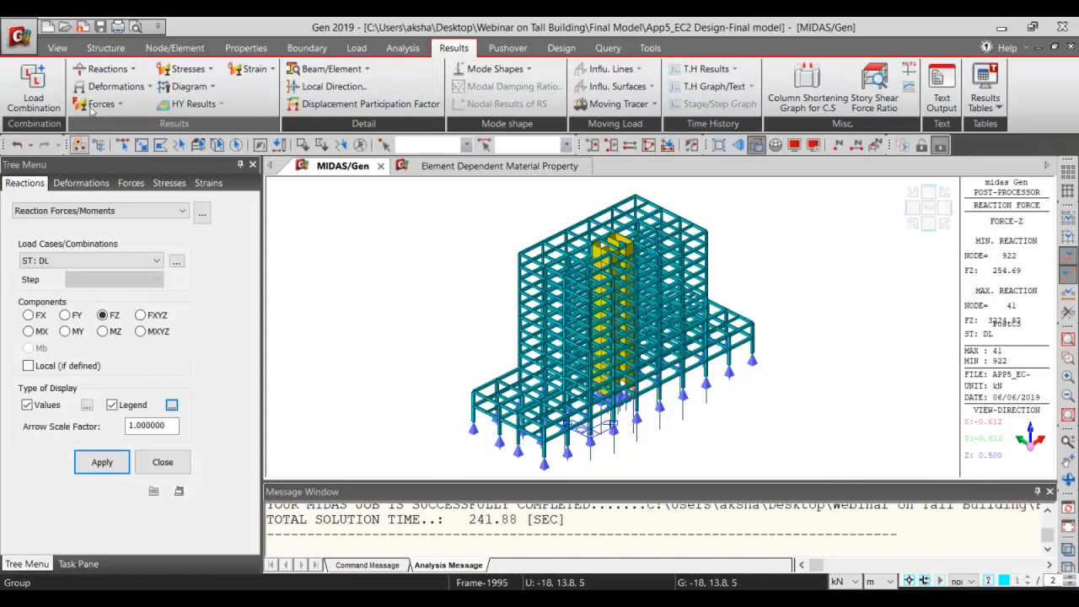
Display the beam diagram of moment My for load case ST: DL with contour, values and legend, and examine the upper storeys closely.
click(114, 86)
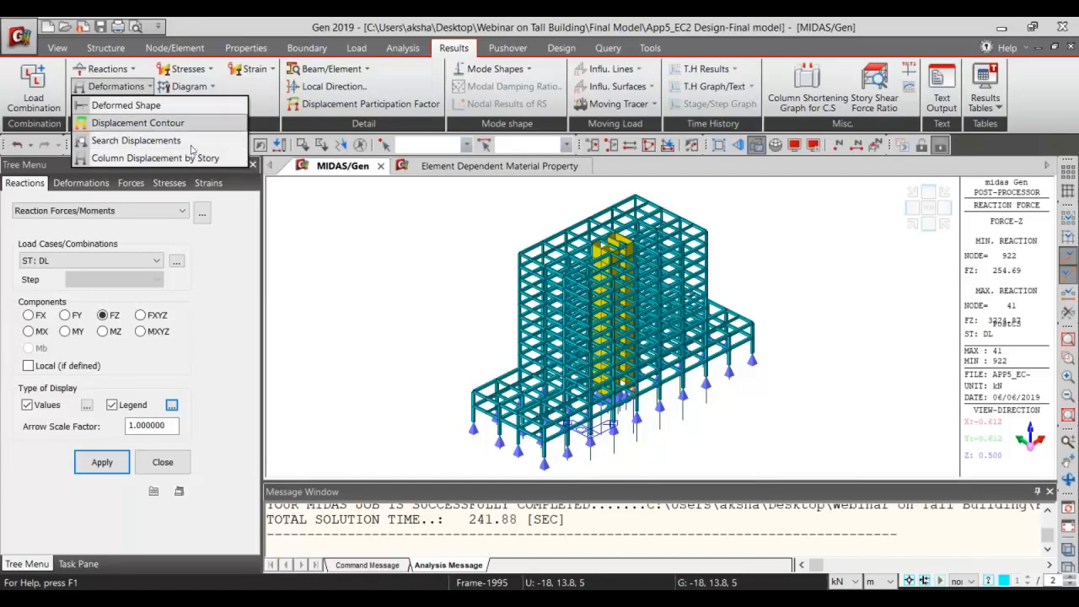
click(331, 246)
click(99, 104)
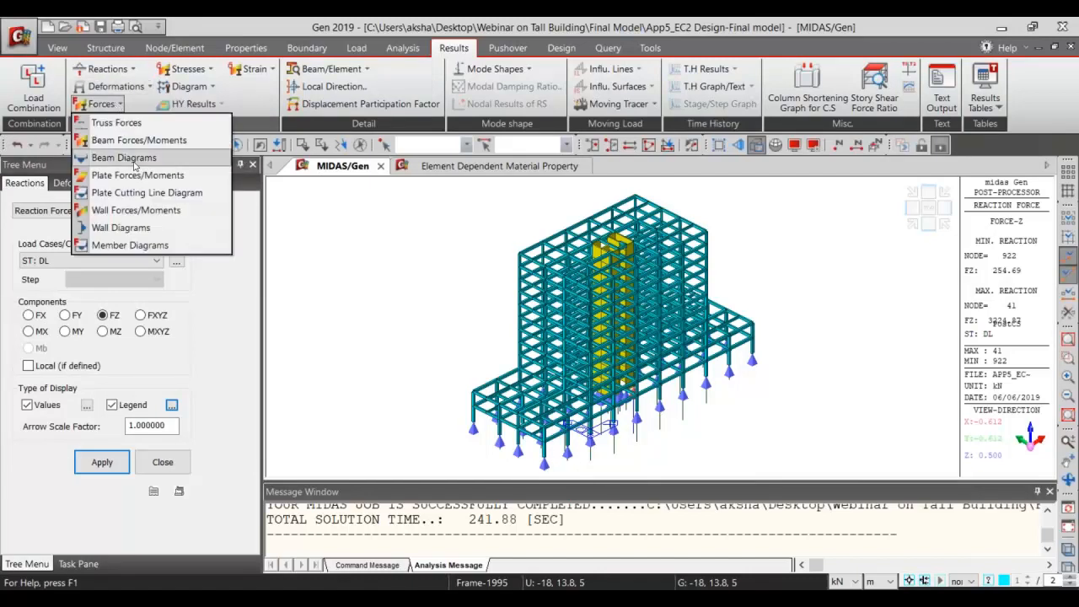
click(144, 166)
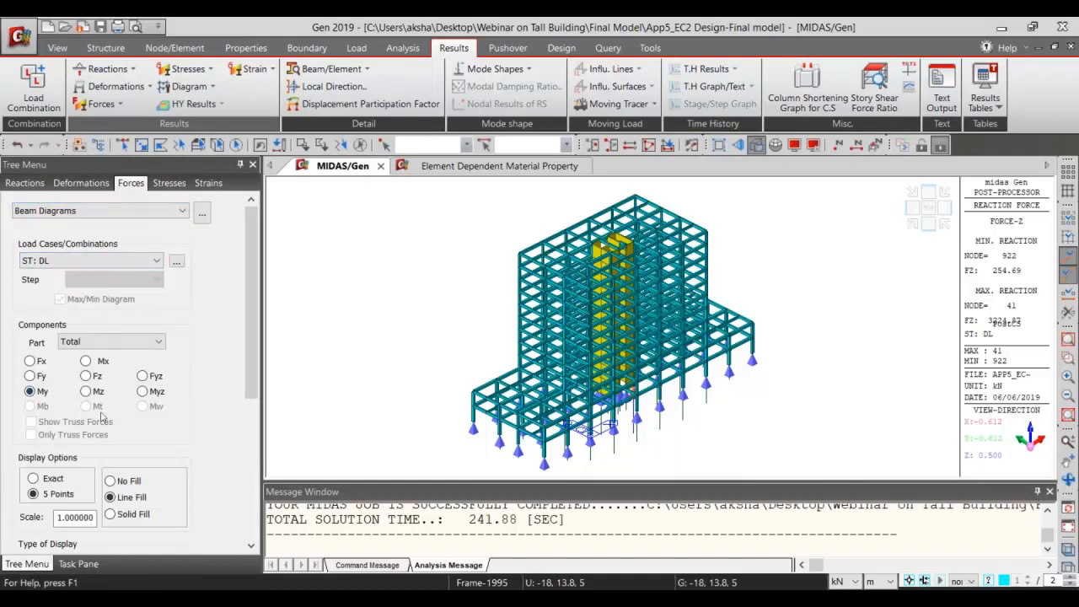
scroll(178, 421, down, 5)
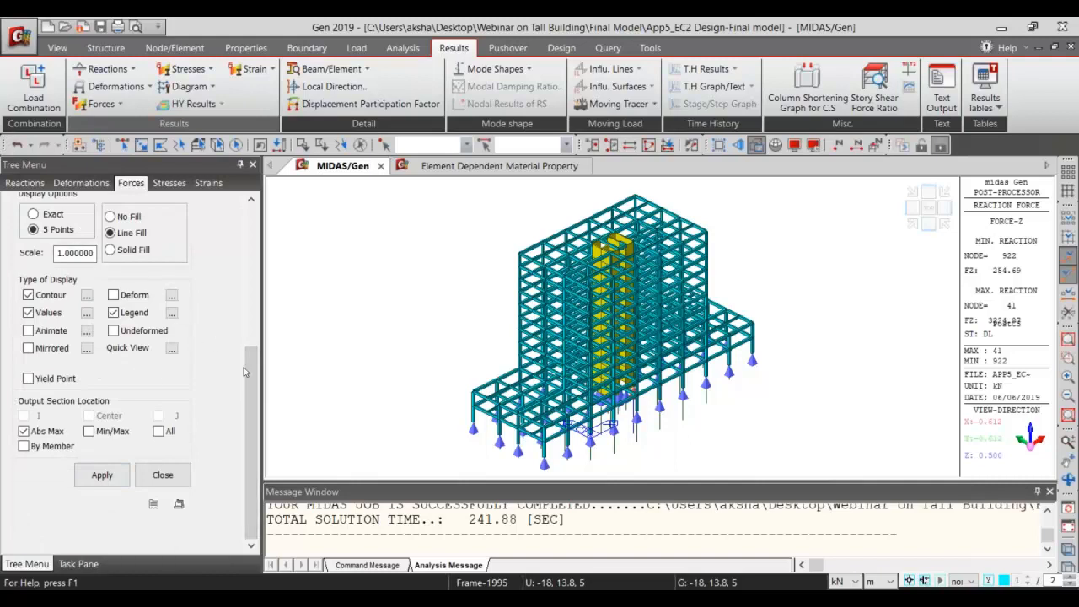
drag(248, 372, 249, 232)
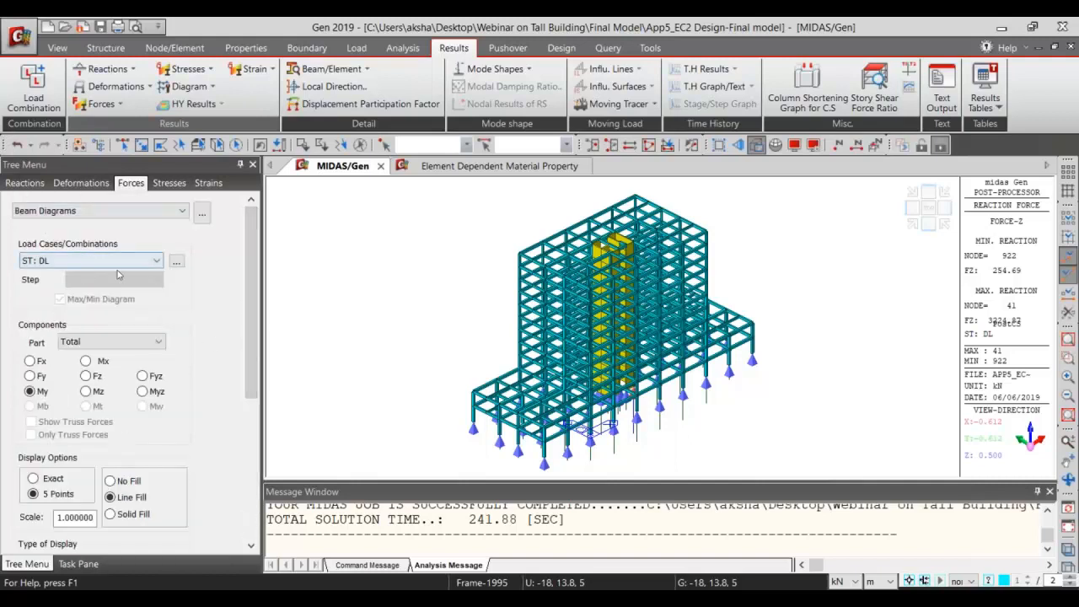
drag(248, 350, 248, 492)
click(118, 480)
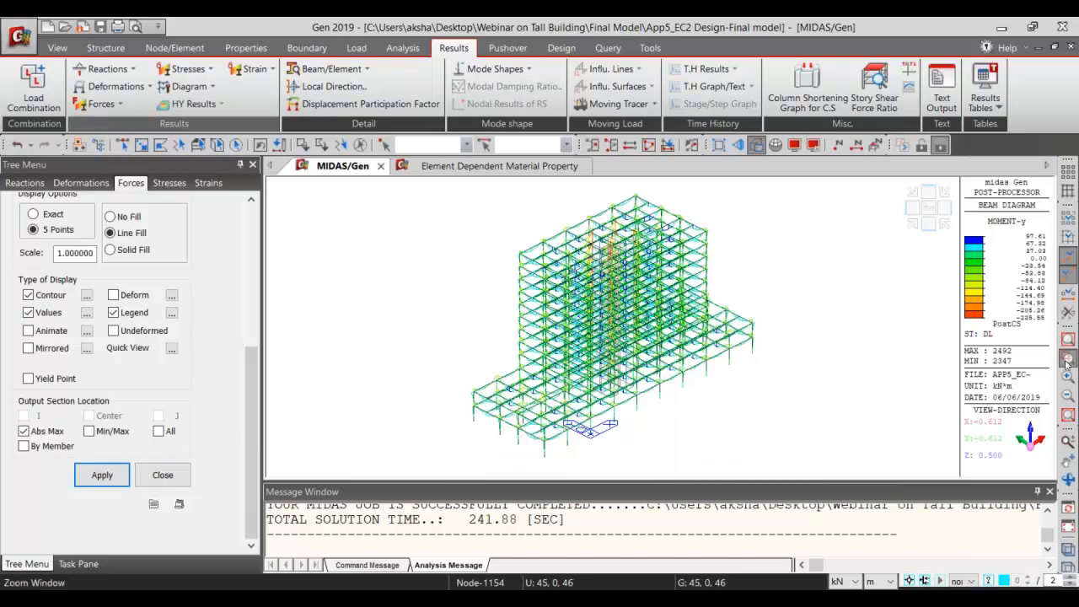
scroll(626, 366, up, 3)
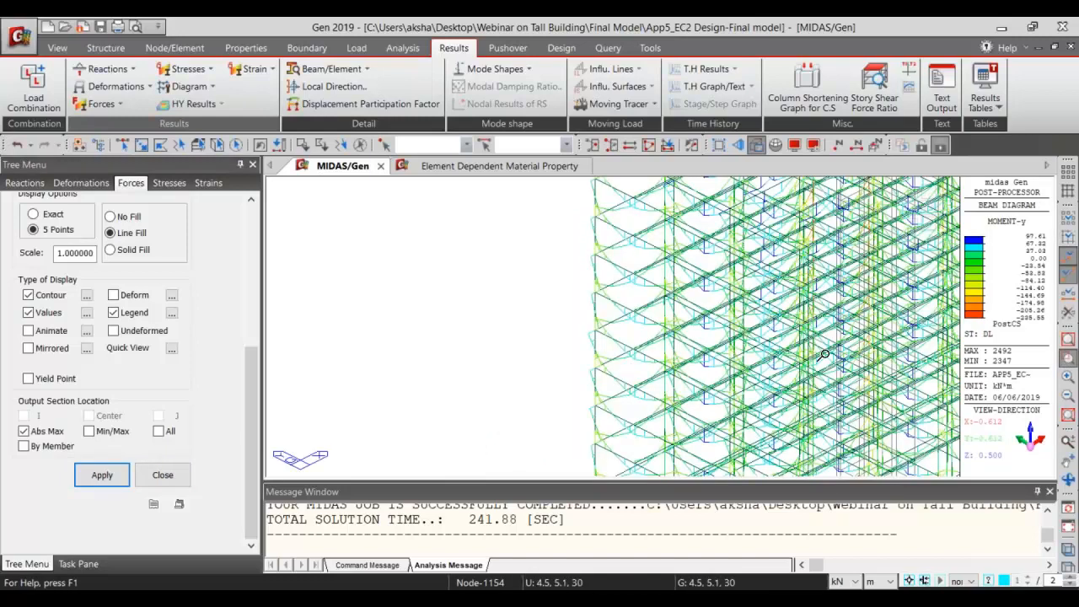
middle_drag(824, 355, 428, 308)
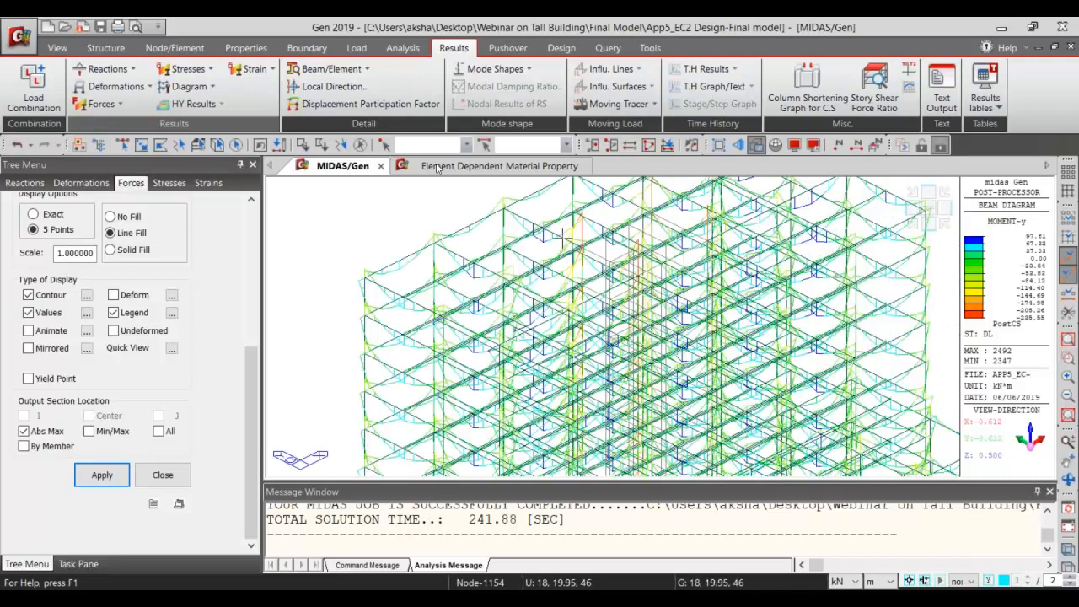
Display the beam moment diagram at construction stage #CS01 and inspect it in front and isometric views.
click(355, 47)
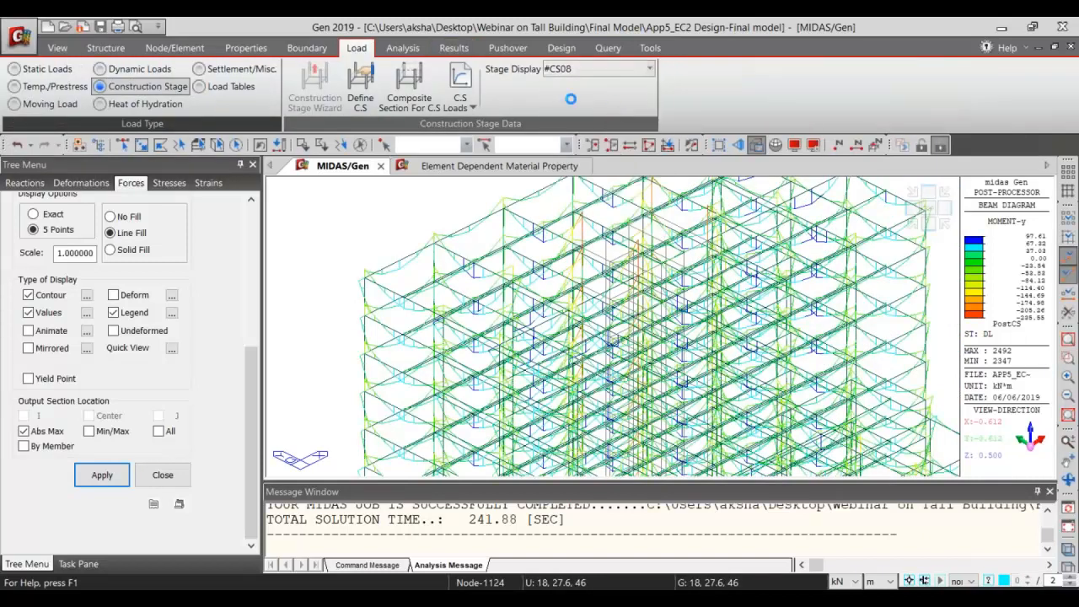
click(649, 68)
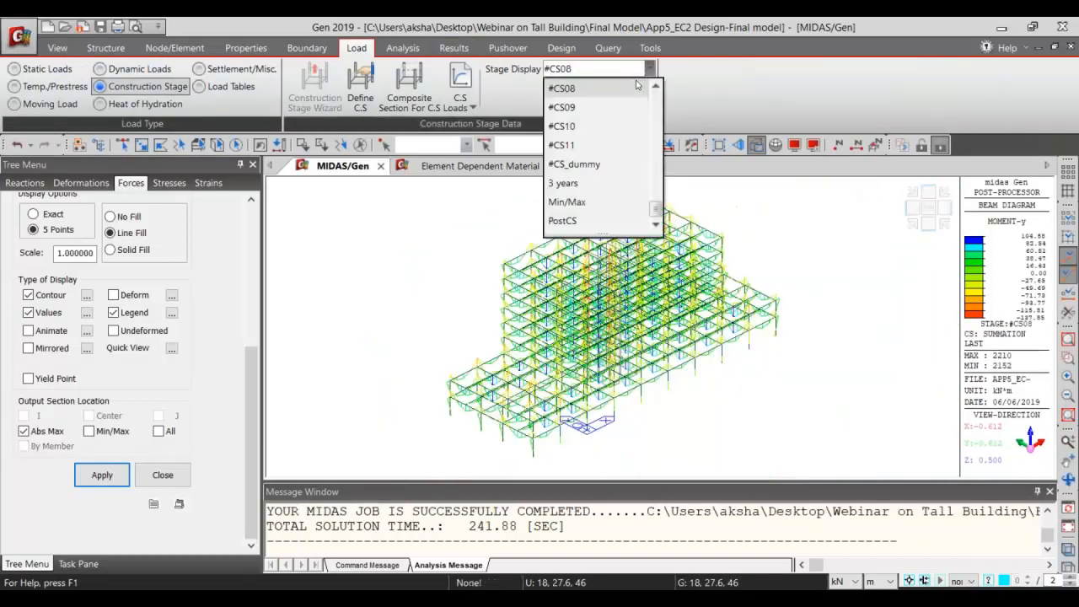
scroll(626, 137, up, 2)
scroll(624, 135, up, 2)
click(607, 89)
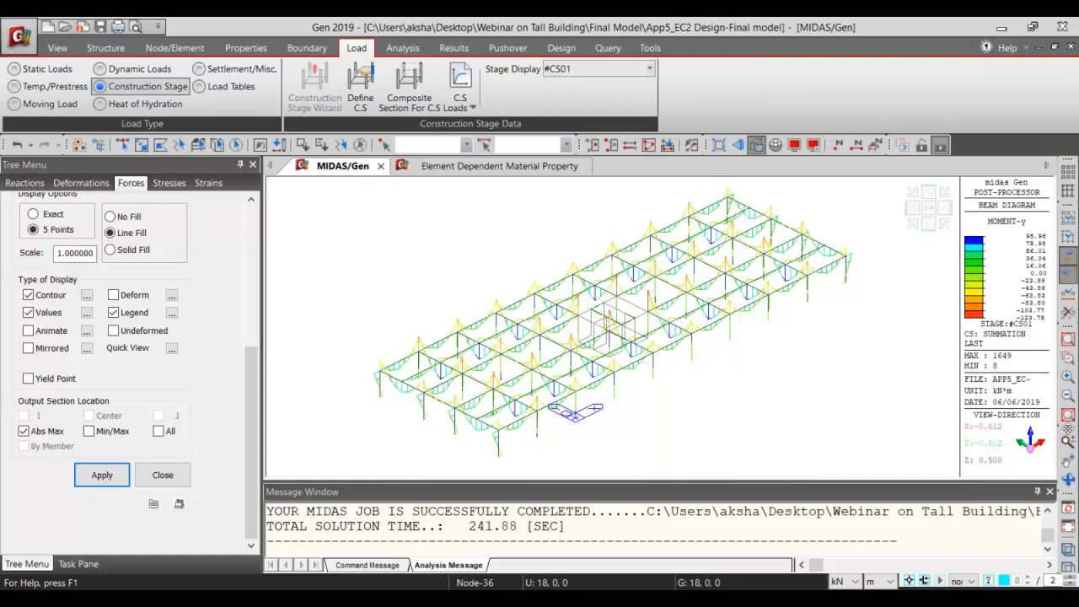
click(927, 225)
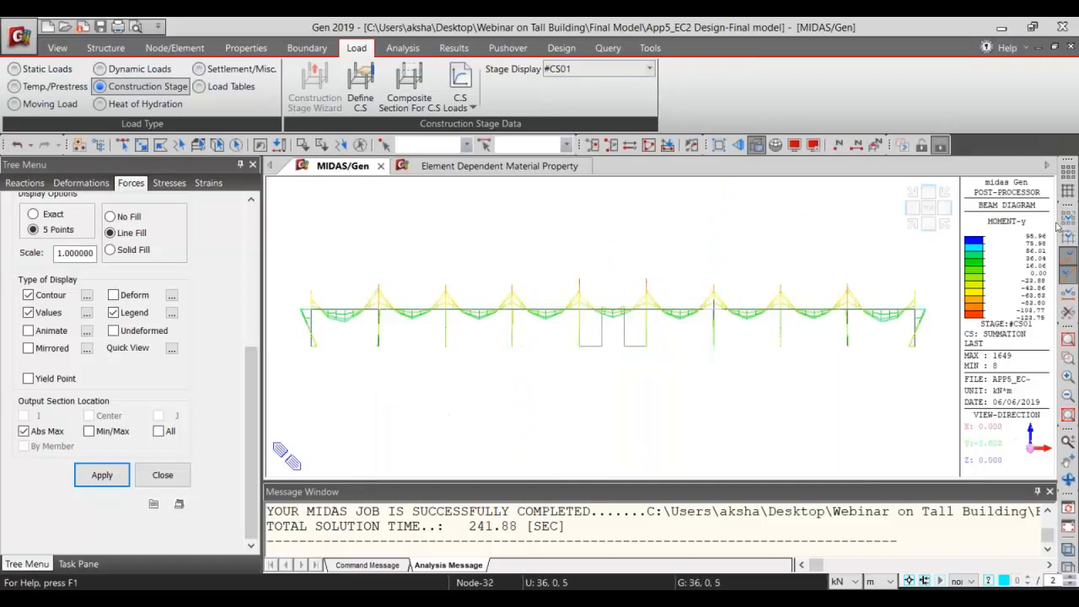
click(912, 222)
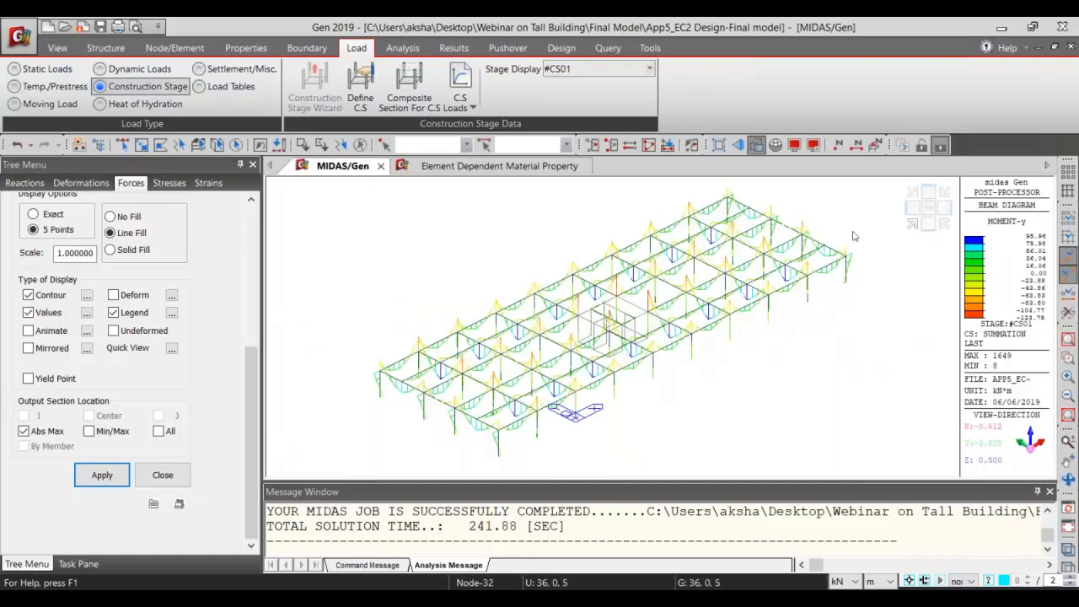
Compare the beam moment diagrams at construction stages #CS04 and #CS01, and return the stage display to PostCS.
click(624, 68)
click(600, 141)
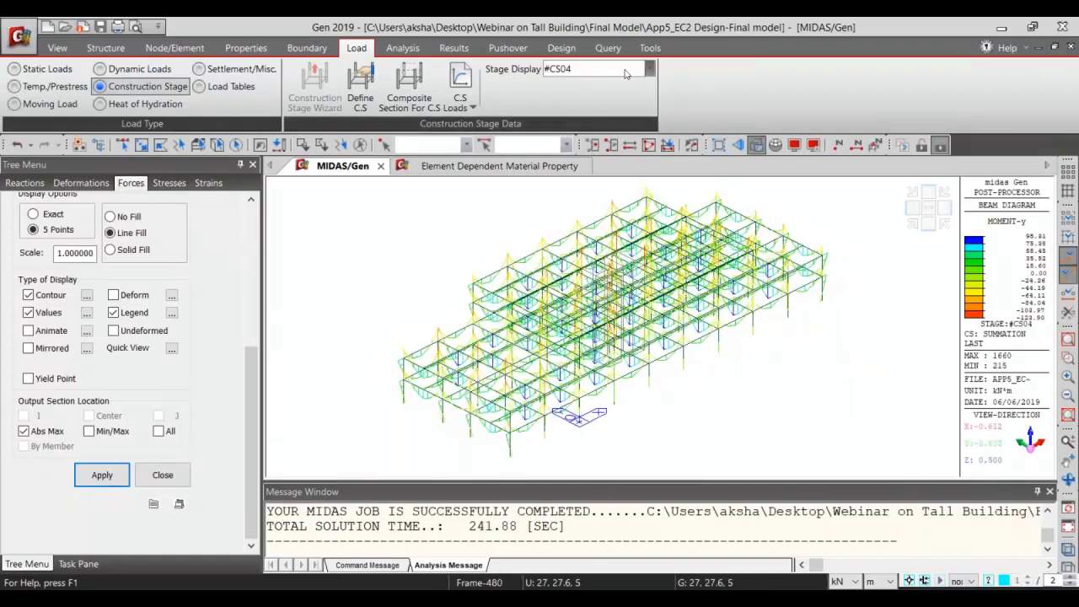
click(599, 68)
scroll(580, 164, up, 1)
click(602, 88)
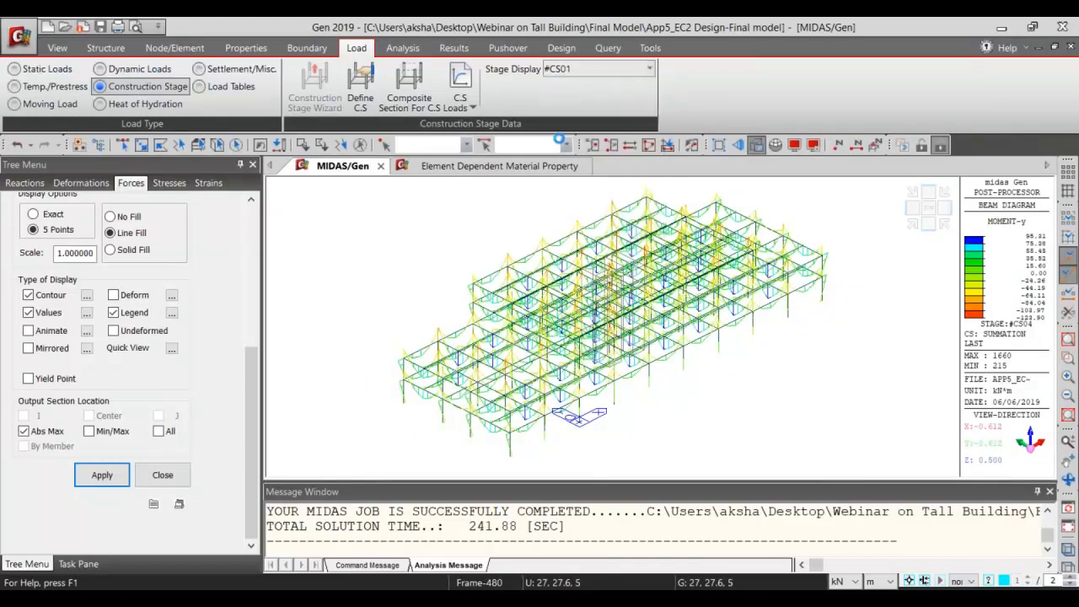
click(598, 68)
scroll(592, 211, down, 2)
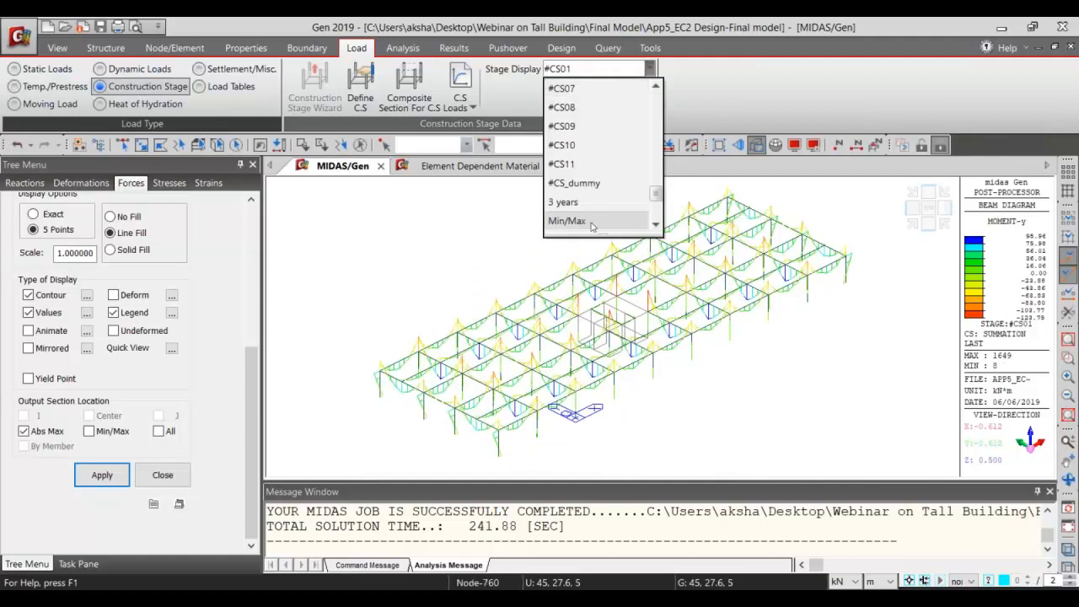
scroll(601, 205, down, 1)
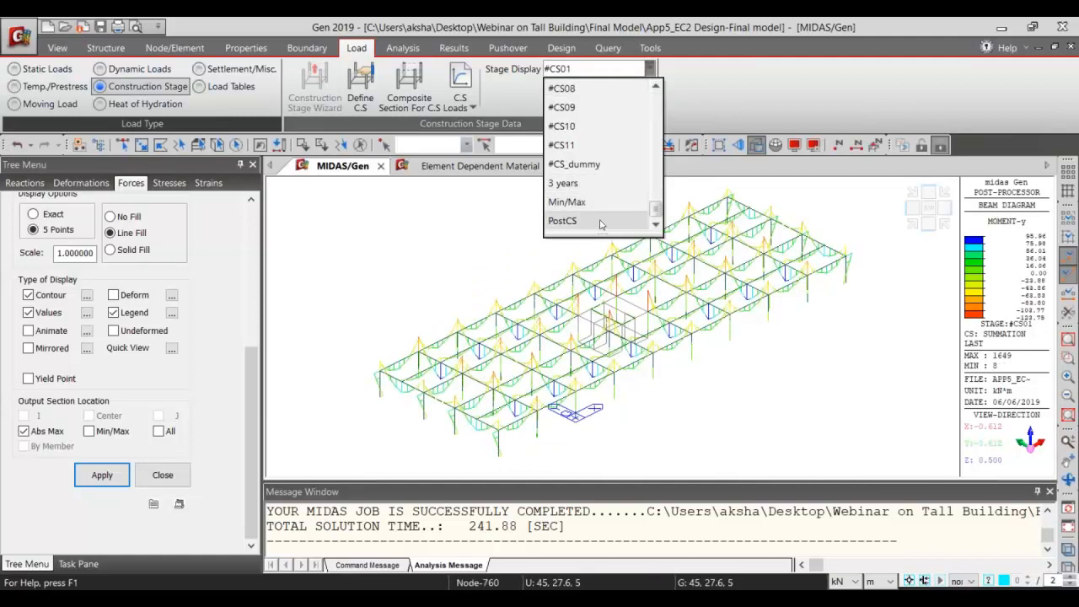
click(580, 221)
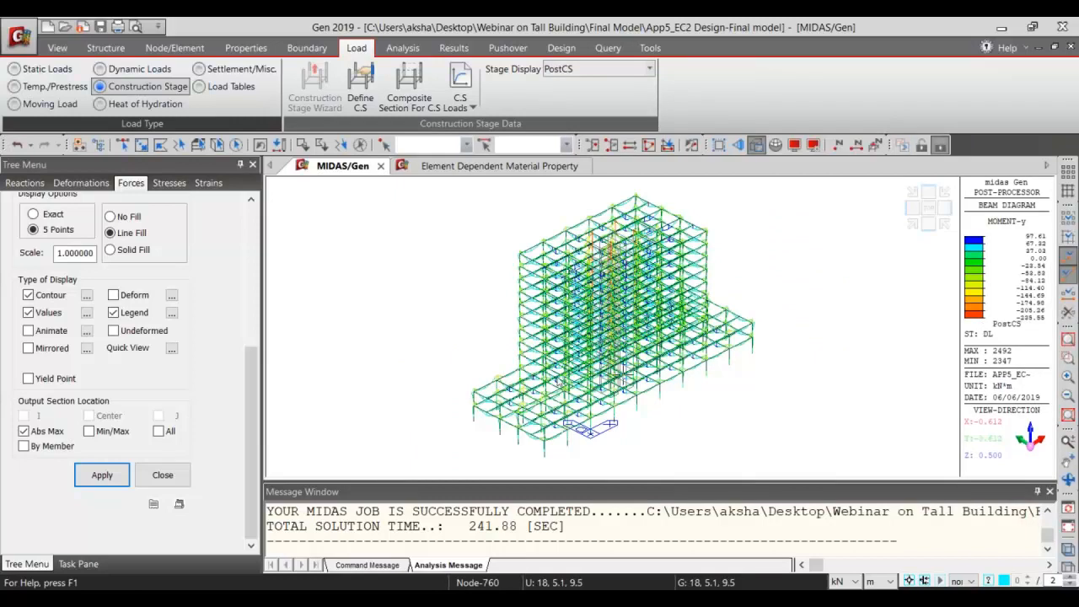
Review the available stress result types for the model without displaying any of them.
click(450, 48)
click(181, 70)
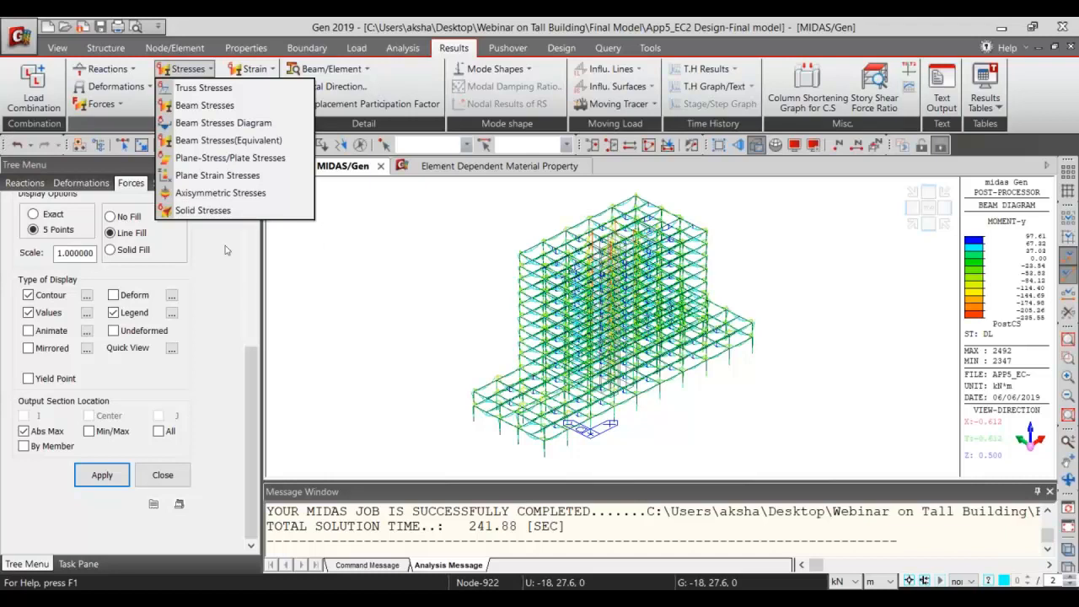
click(493, 223)
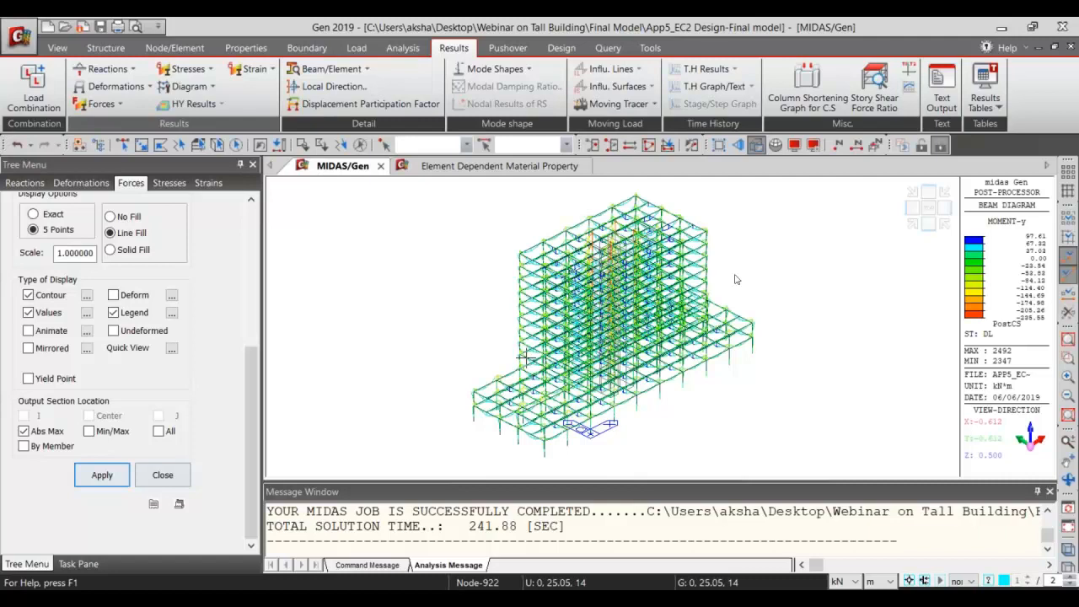
Open the column shortening graph for construction stages, inspect the data needed to define a new column, and discard the definition.
click(809, 94)
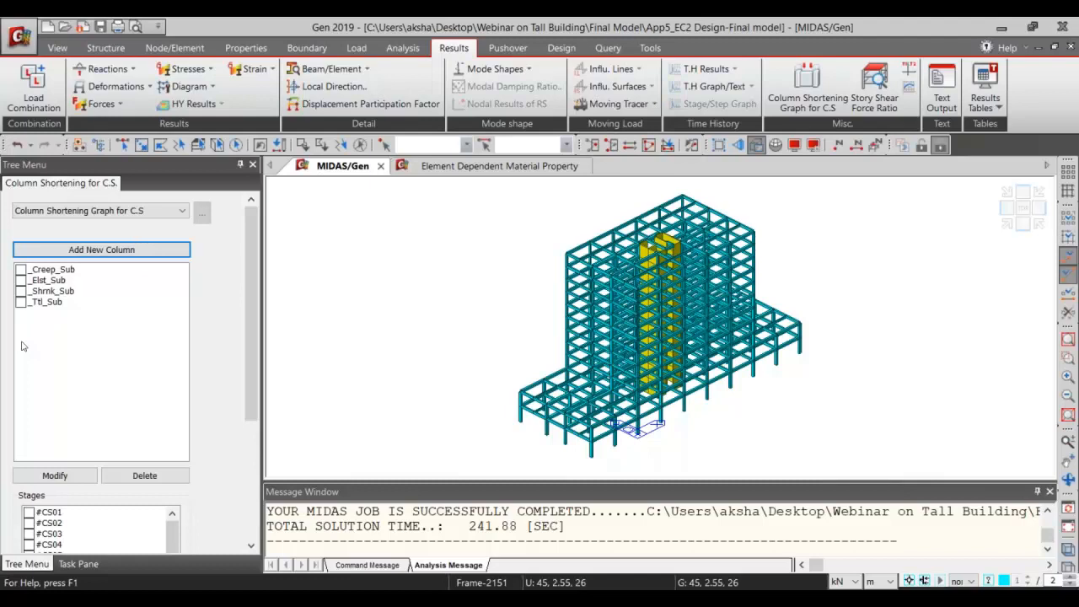
click(101, 249)
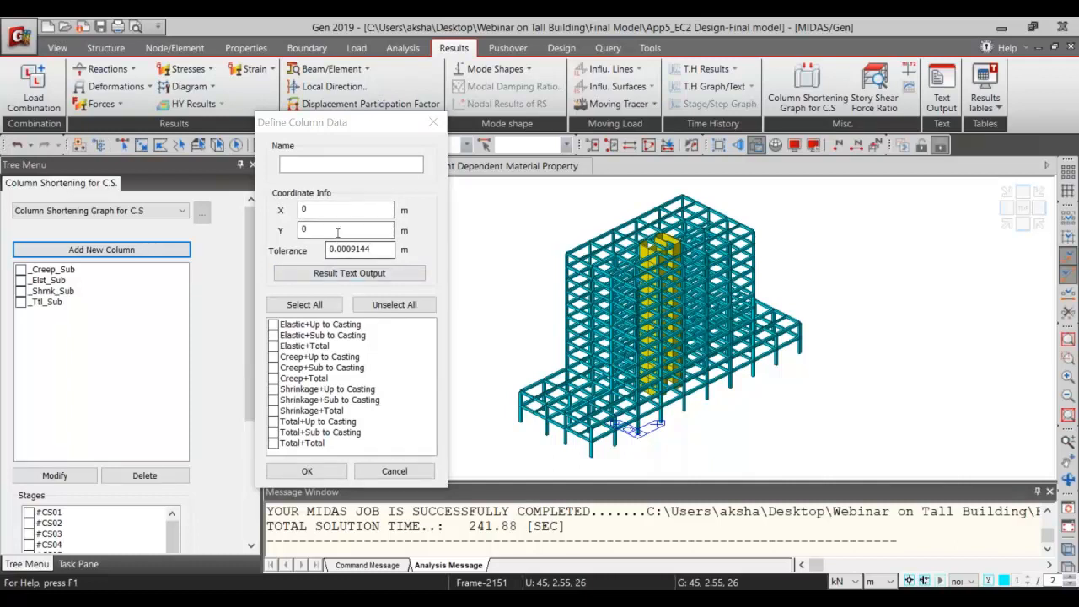
click(394, 471)
scroll(88, 449, down, 3)
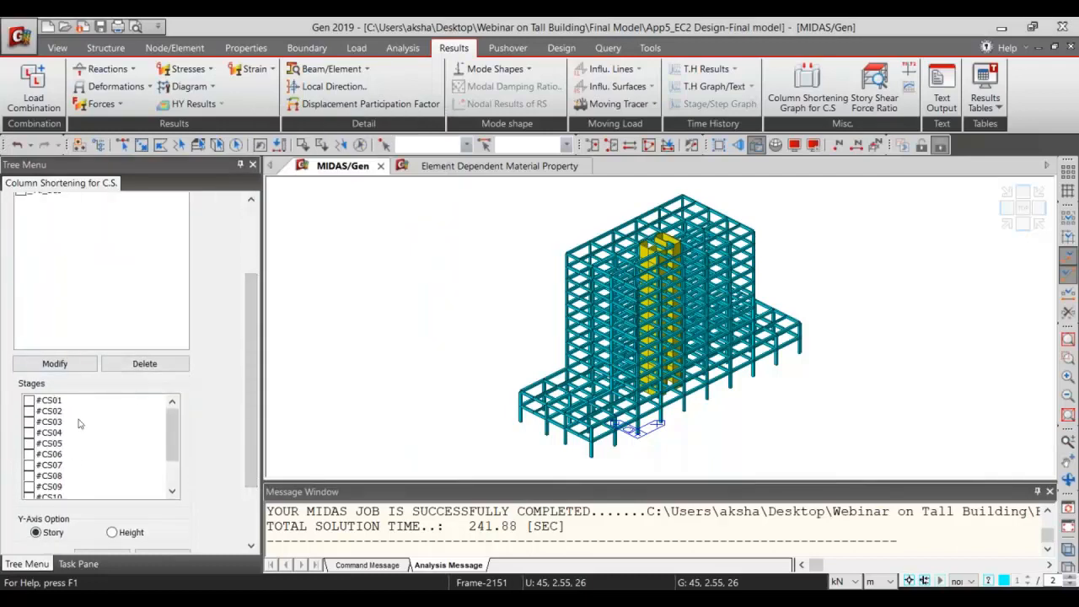
scroll(249, 397, up, 3)
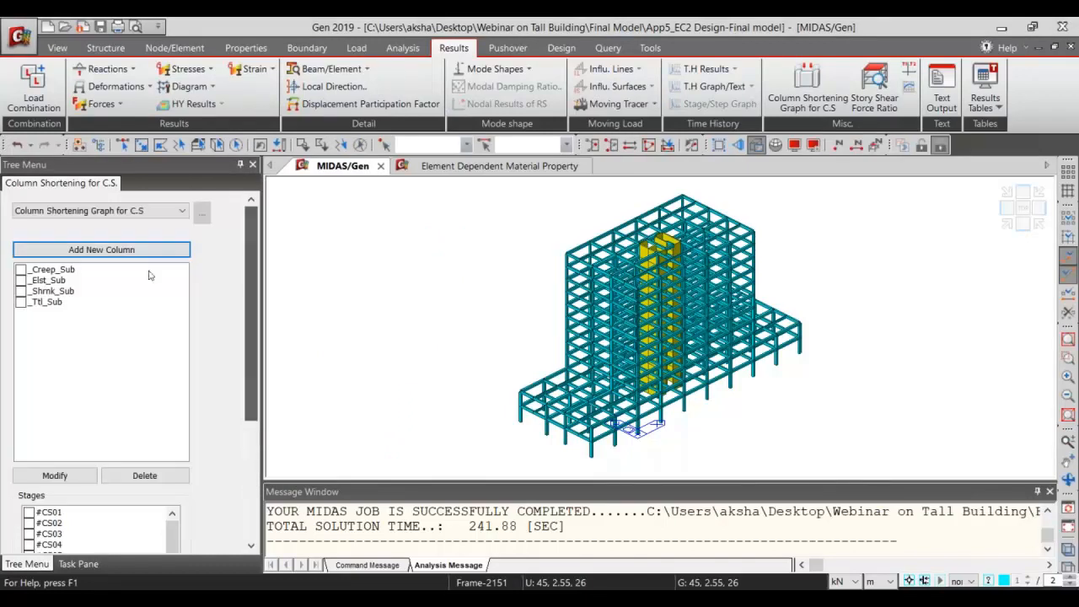
Select the columns _Creep_Sub, _Elst_Sub, _Shrnk_Sub and _Ttl_Sub and the stage 3 years for the column shortening graph.
click(20, 270)
click(20, 280)
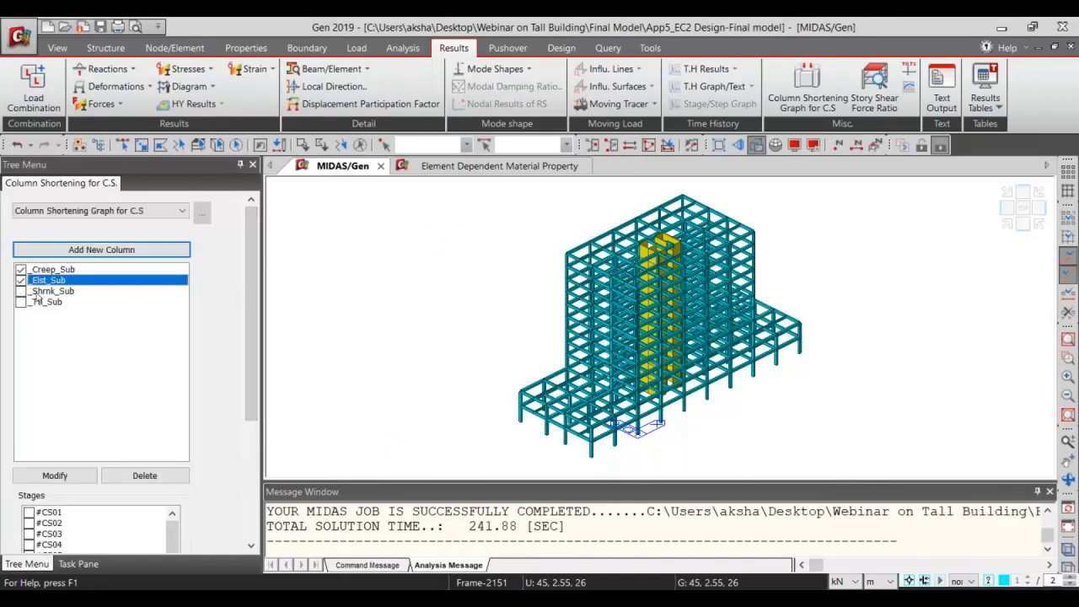
click(20, 291)
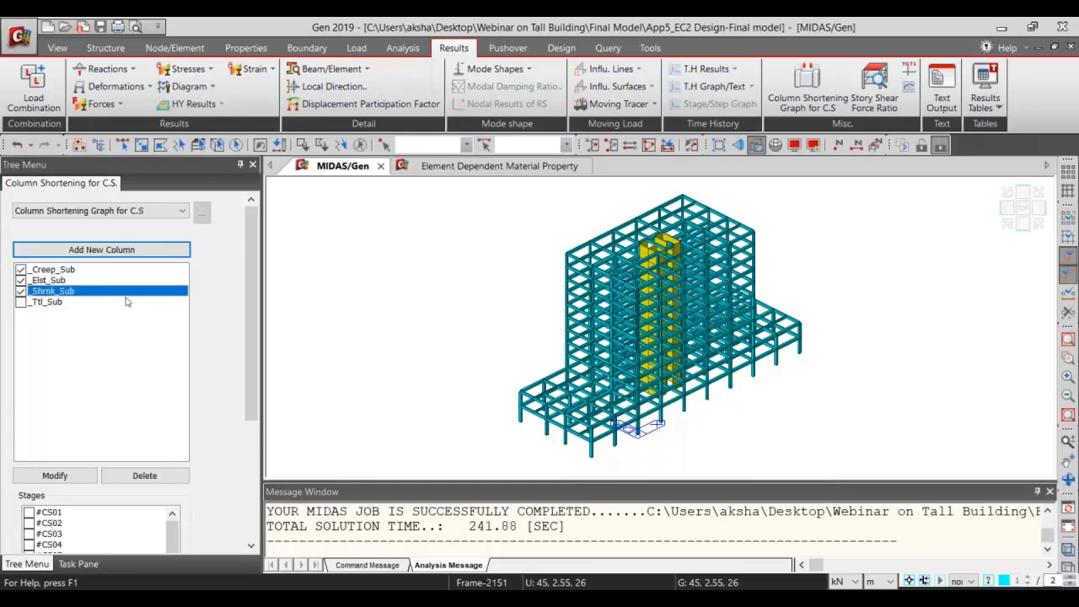
click(21, 301)
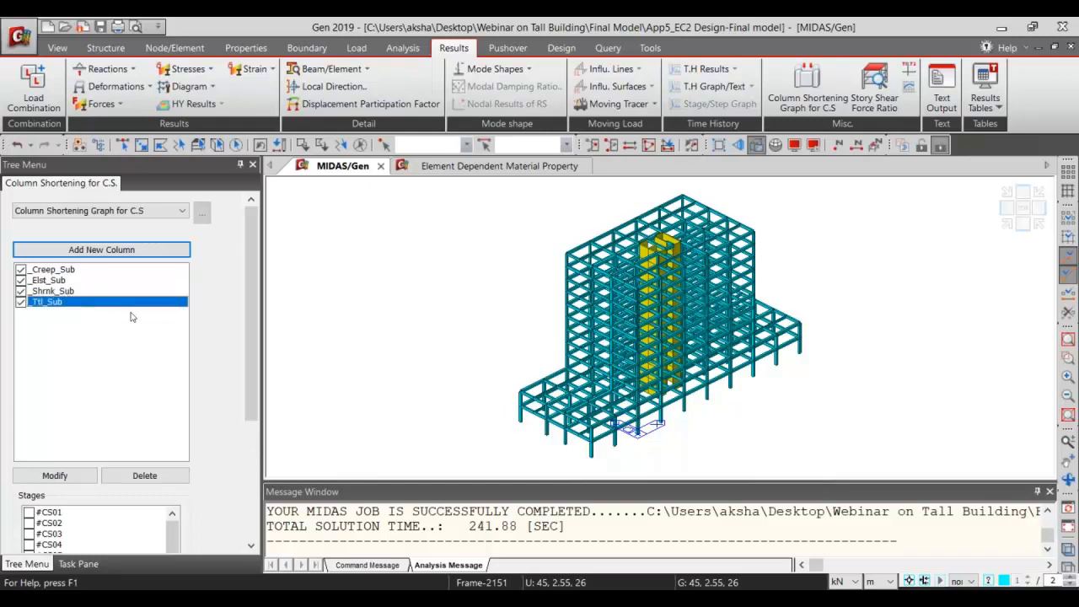
scroll(252, 354, down, 1)
scroll(258, 354, down, 1)
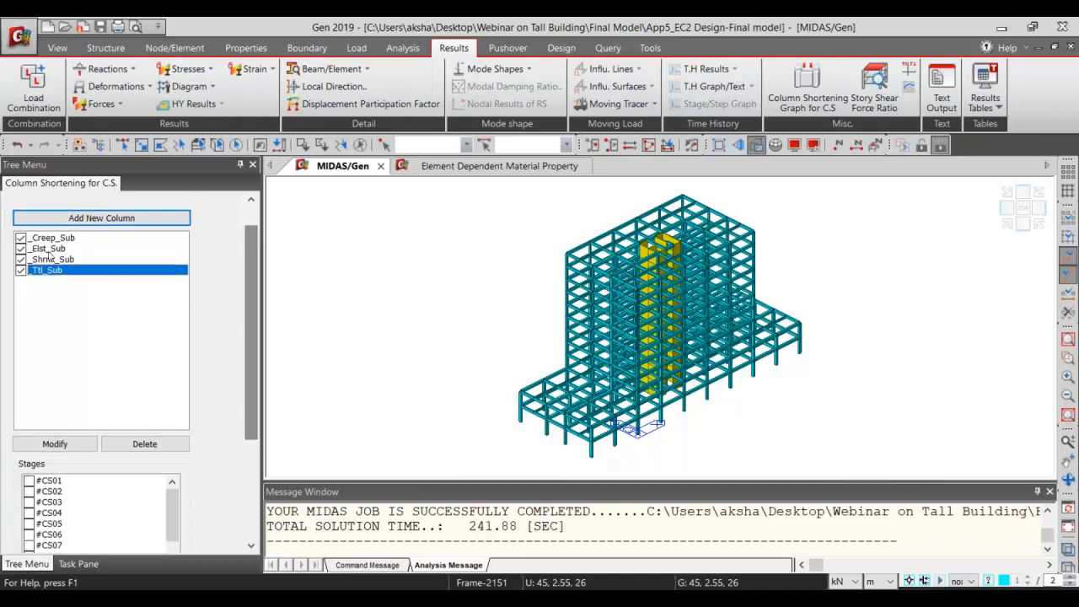
scroll(127, 363, down, 5)
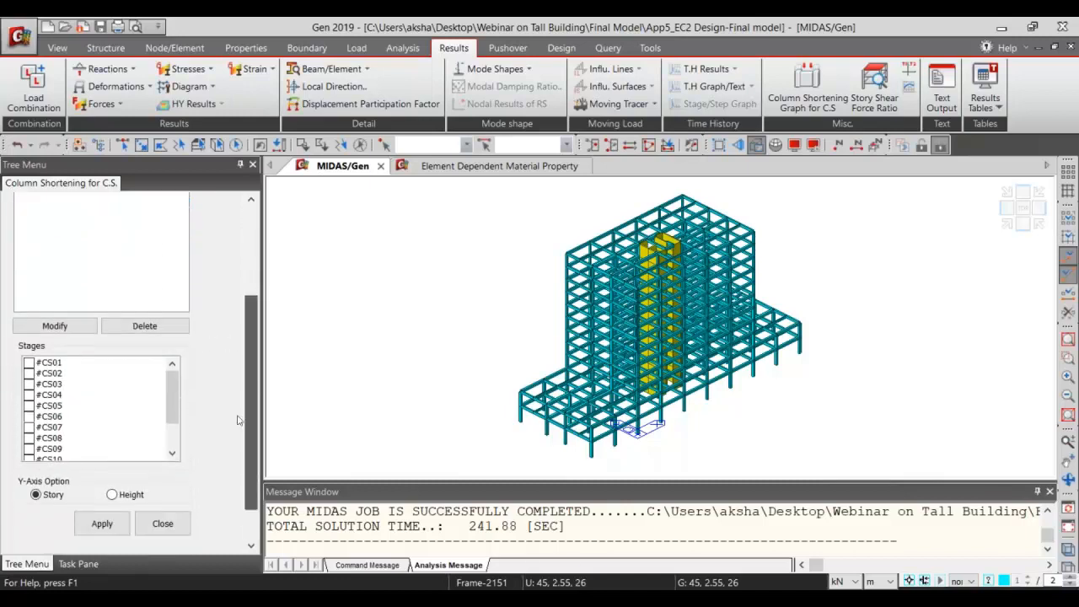
drag(169, 395, 171, 423)
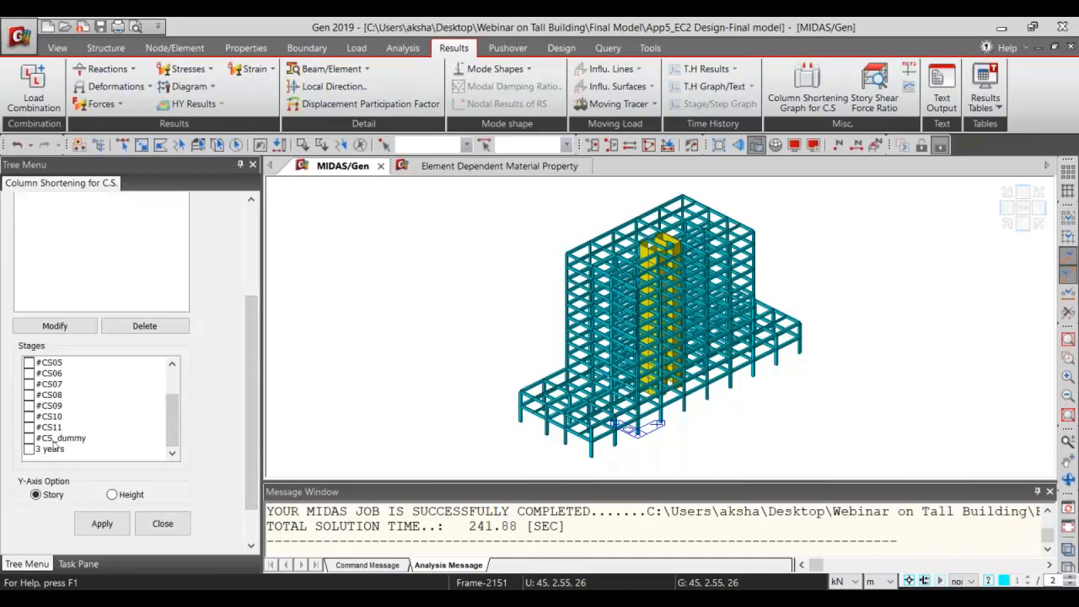
click(30, 450)
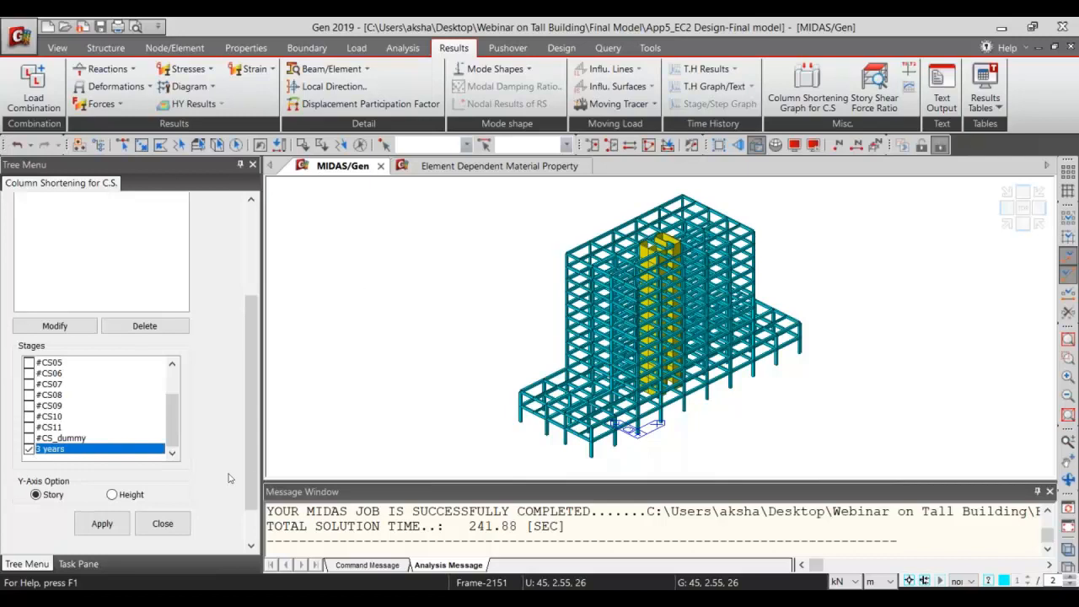
Plot the column shortening graph for the selected columns at stage 3 years, maximize it, and review the column list behind the curves.
click(102, 523)
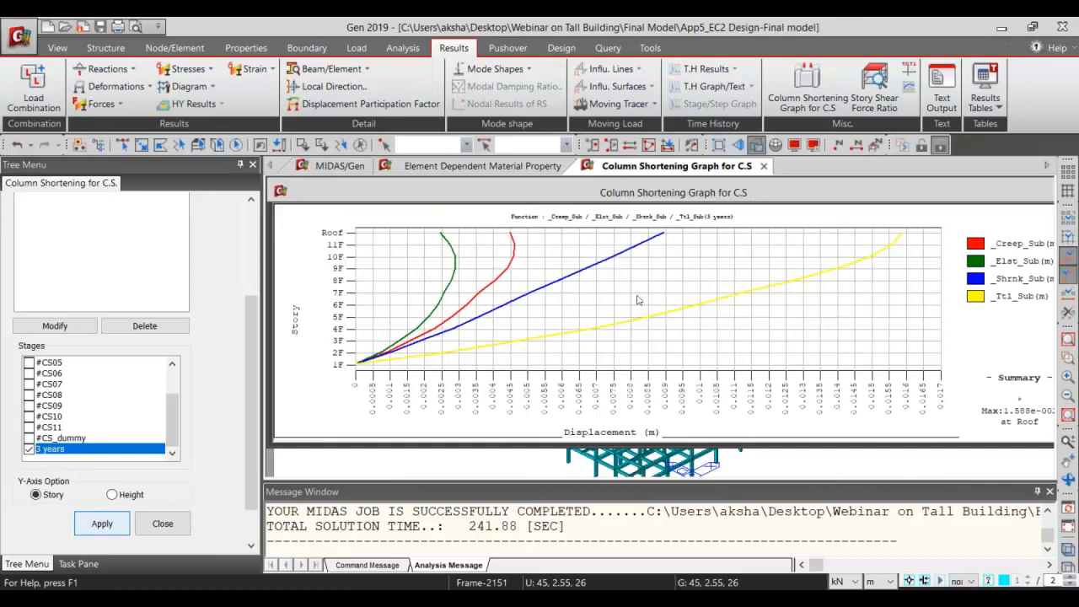
drag(920, 191, 721, 222)
click(877, 224)
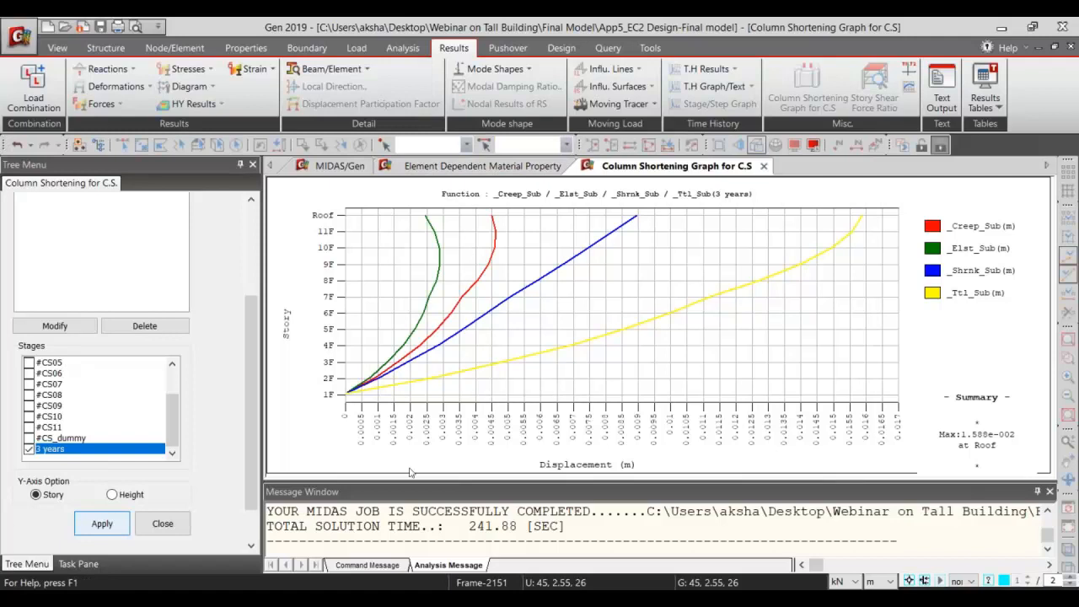
scroll(84, 425, up, 2)
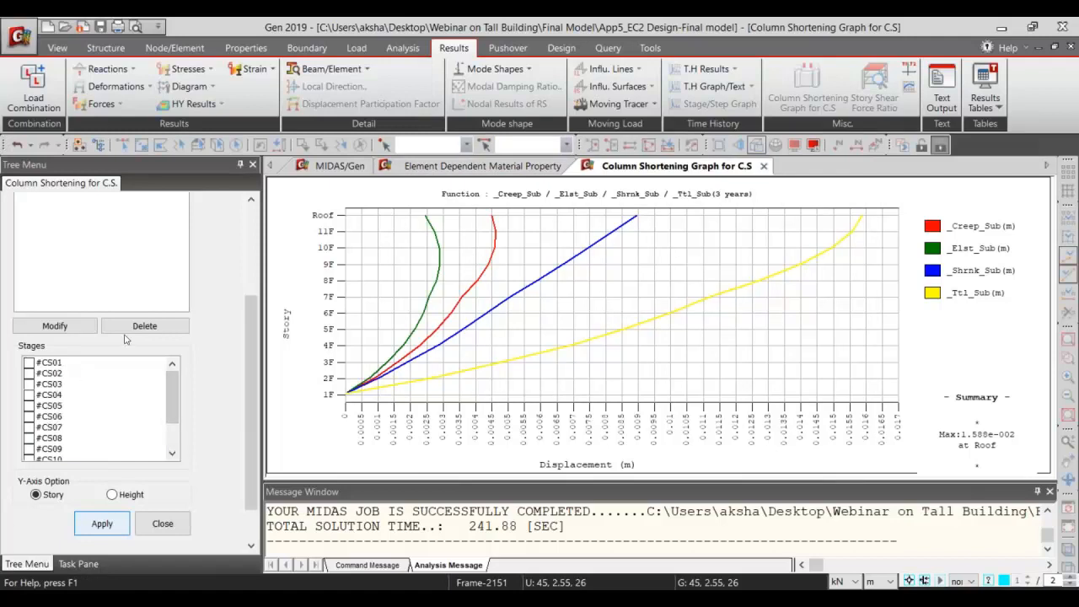
drag(250, 335, 242, 311)
scroll(242, 311, up, 2)
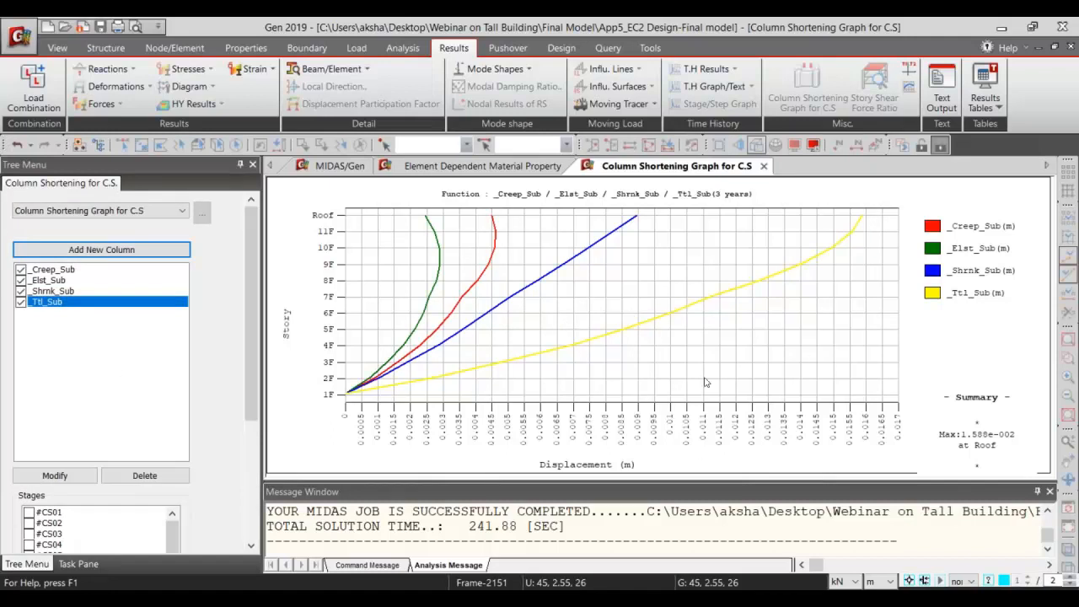
Export the column shortening graph as an Excel file named 1 in the Final Model folder.
right_click(604, 323)
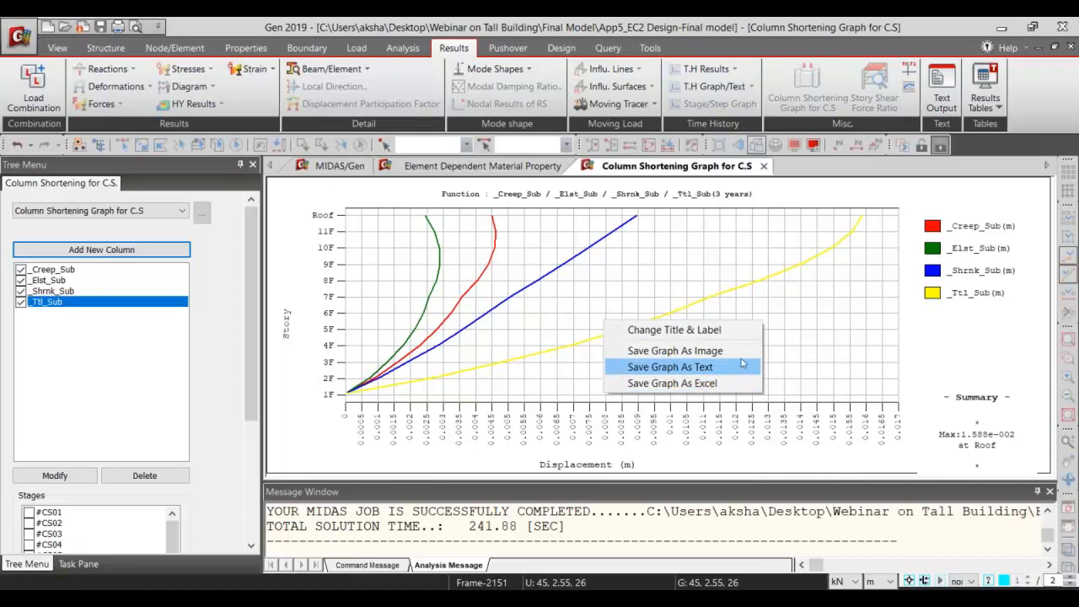
click(685, 384)
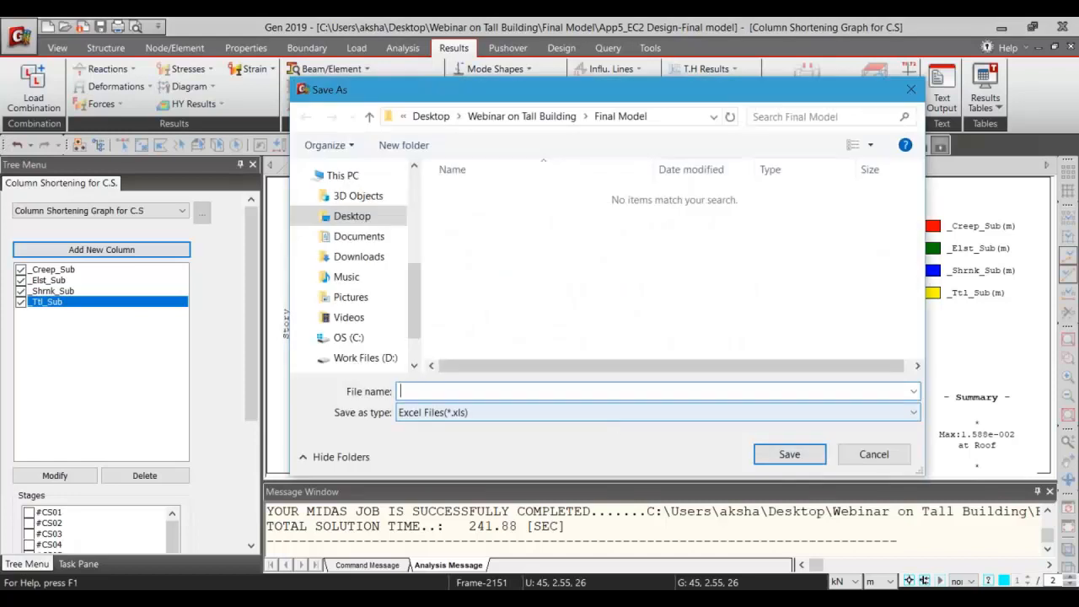
text(1)
click(774, 454)
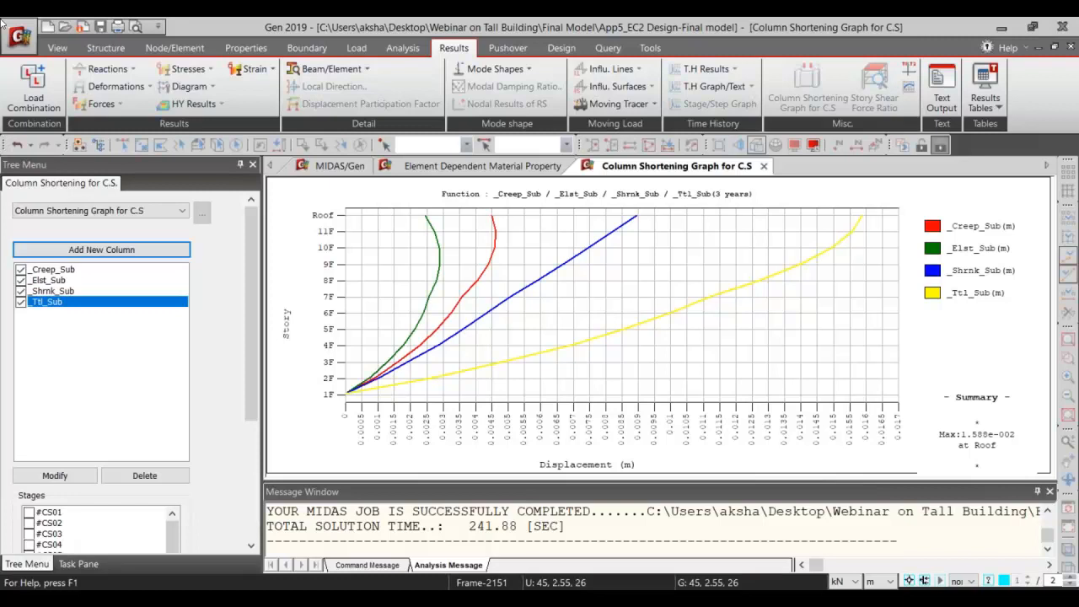
Examine the exported chart and story displacement table in the maximized Excel workbook, and return to midas Gen.
drag(3, 23, 347, 263)
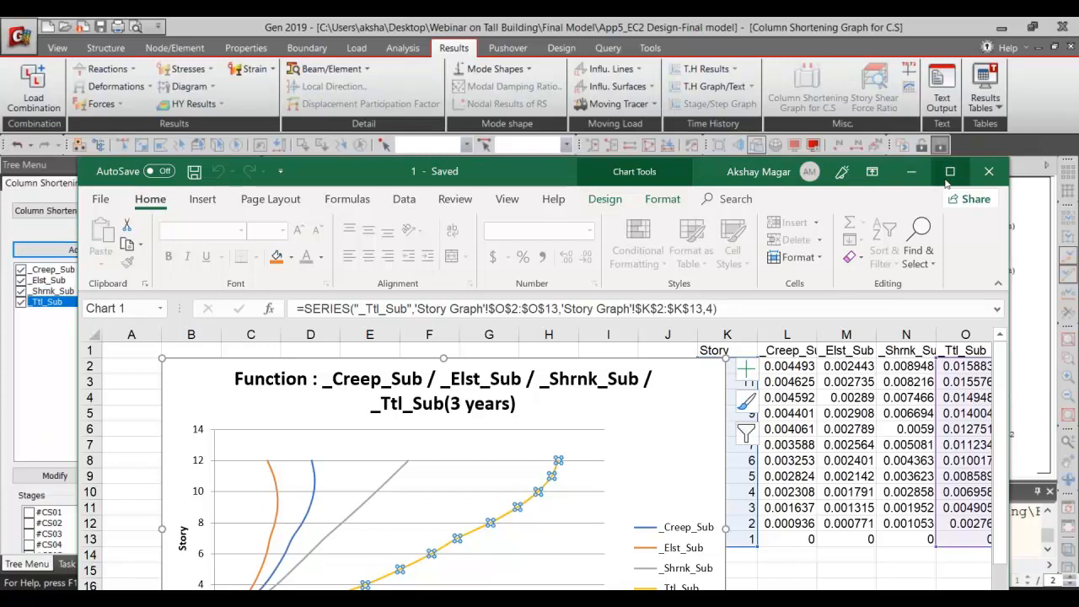
click(949, 173)
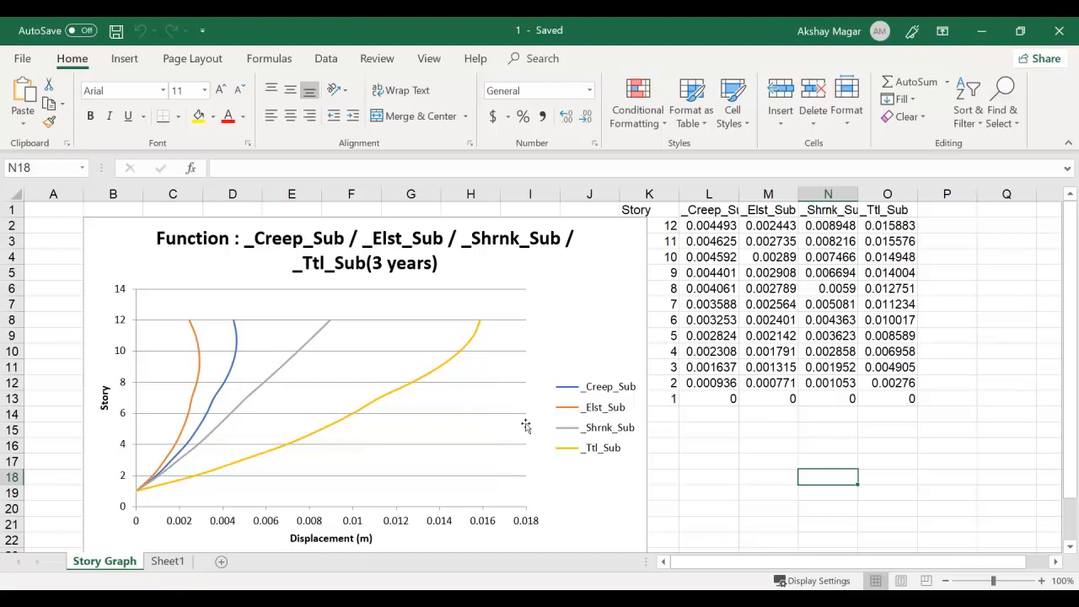
click(979, 38)
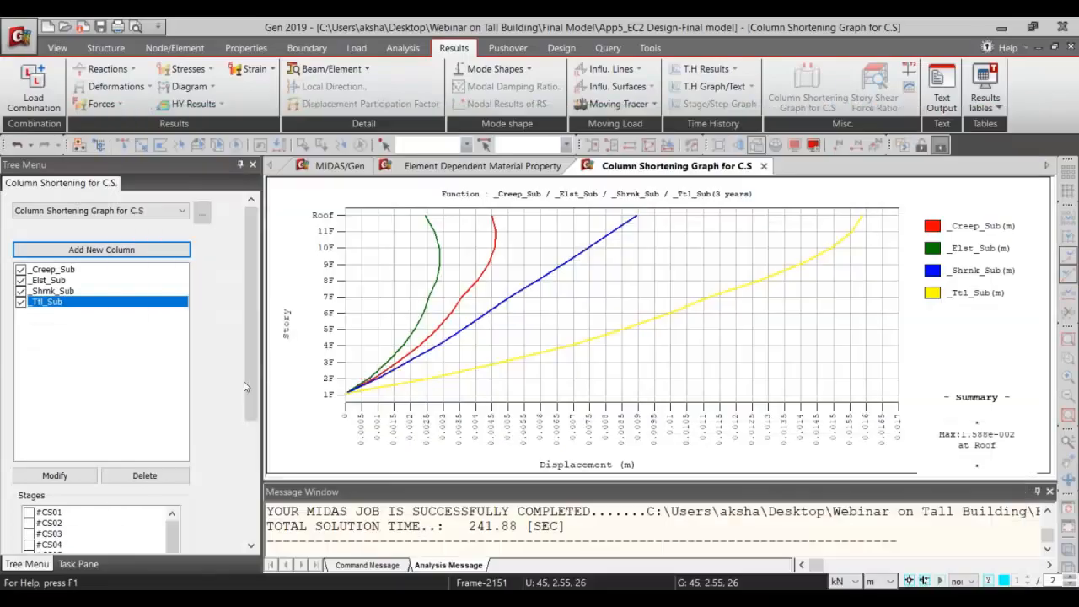
Close the column shortening settings and return to the 3D model view.
drag(249, 421, 249, 447)
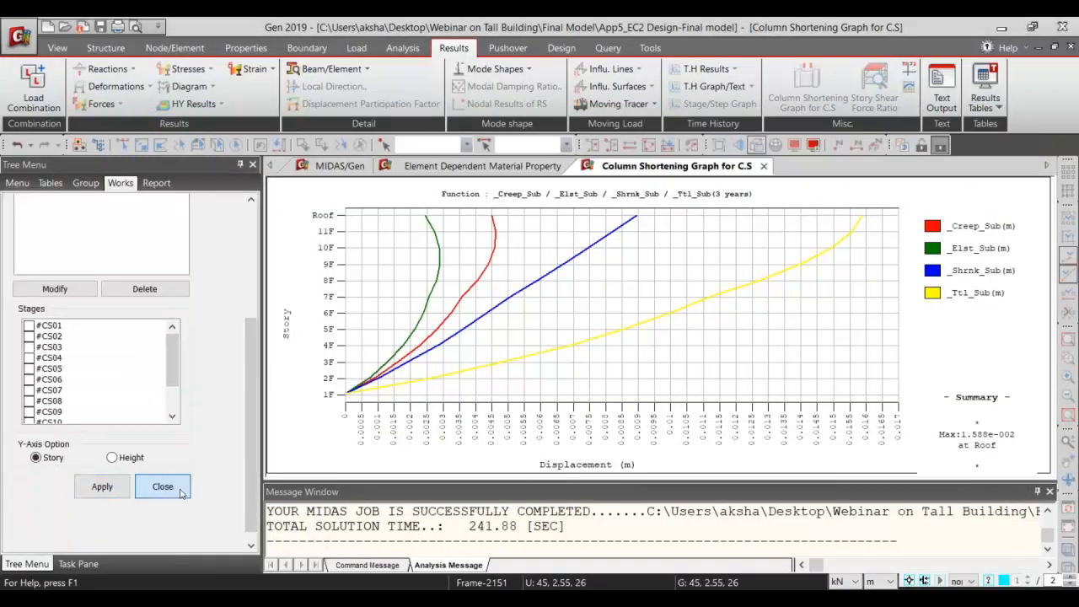
click(161, 418)
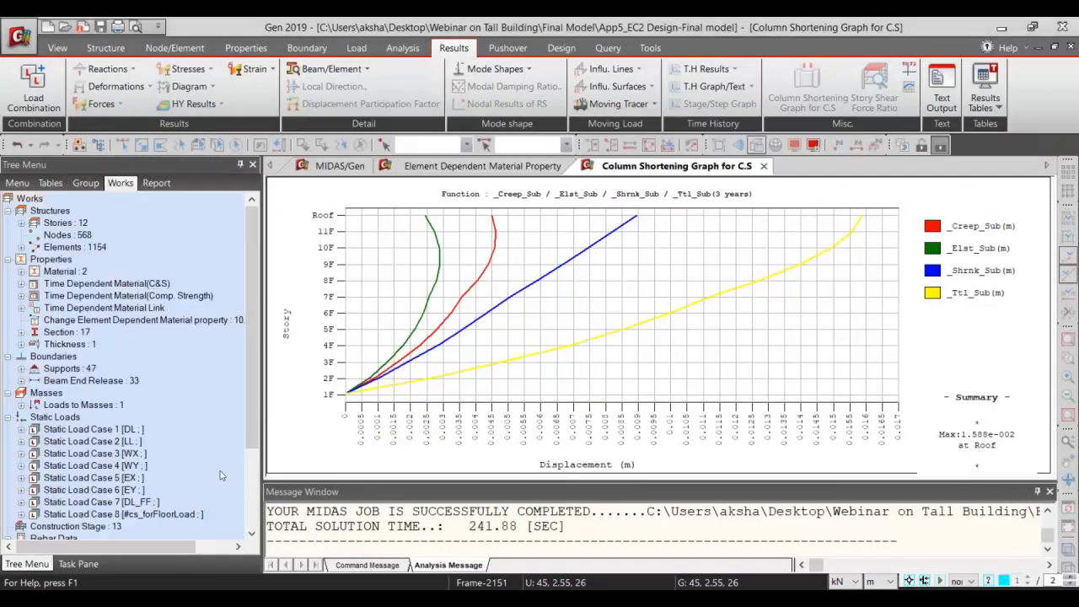
click(328, 170)
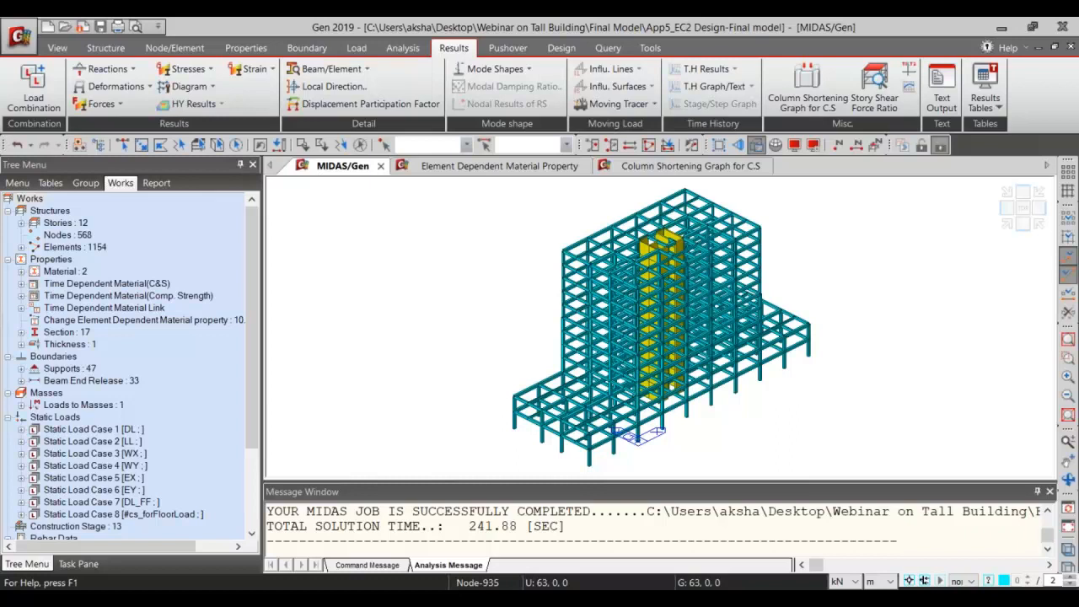
Switch to the PowerPoint presentation, start the slide show at slide 39, and advance to the Construction Stage Wizard for Building Structure slide.
key(alt+Tab)
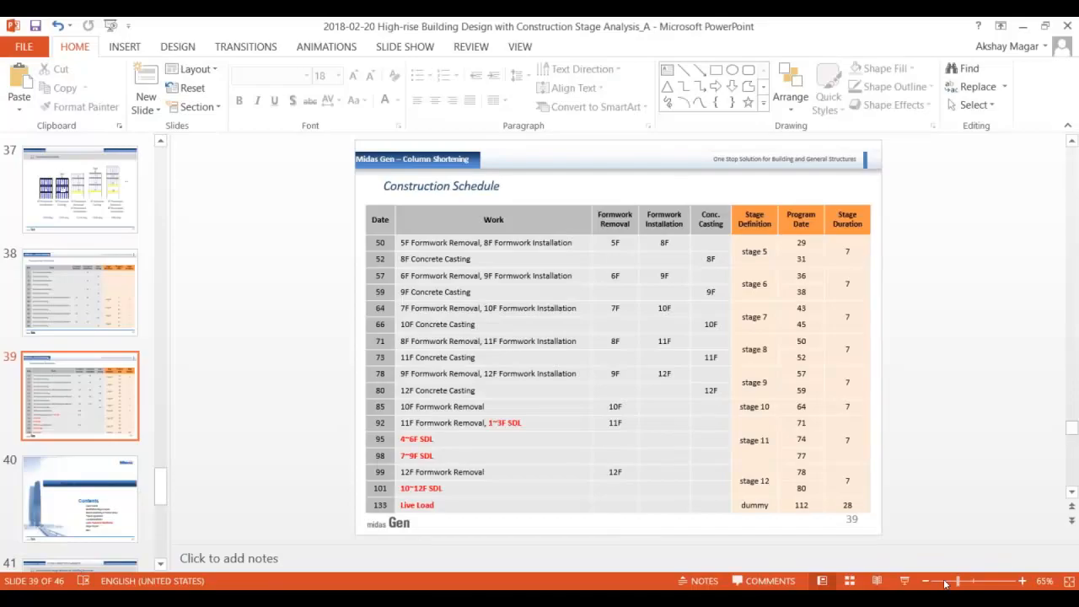
key(shift+F5)
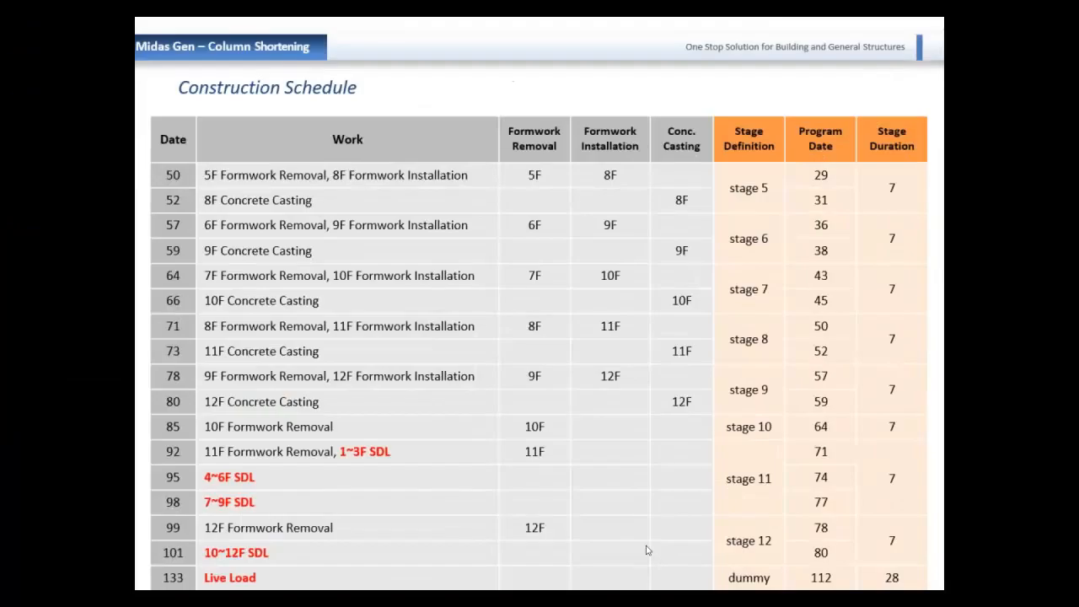
key(Right)
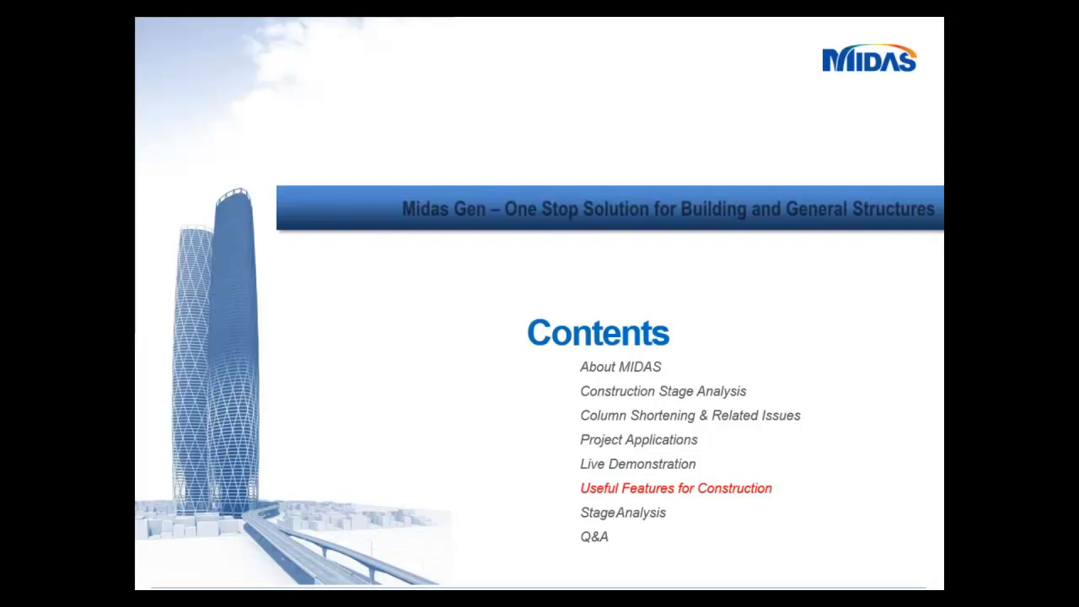
key(Right)
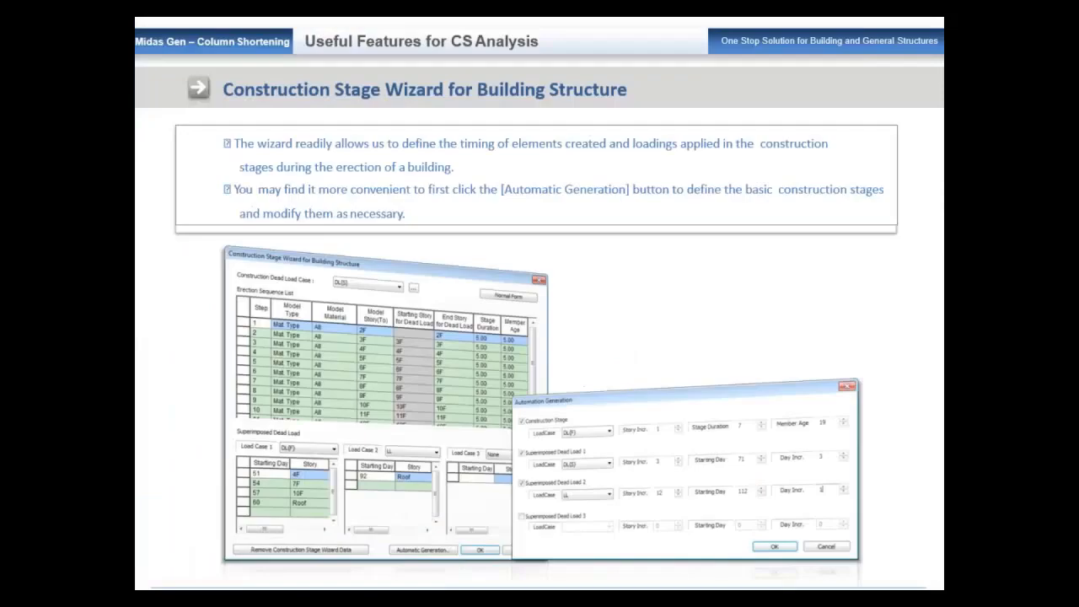